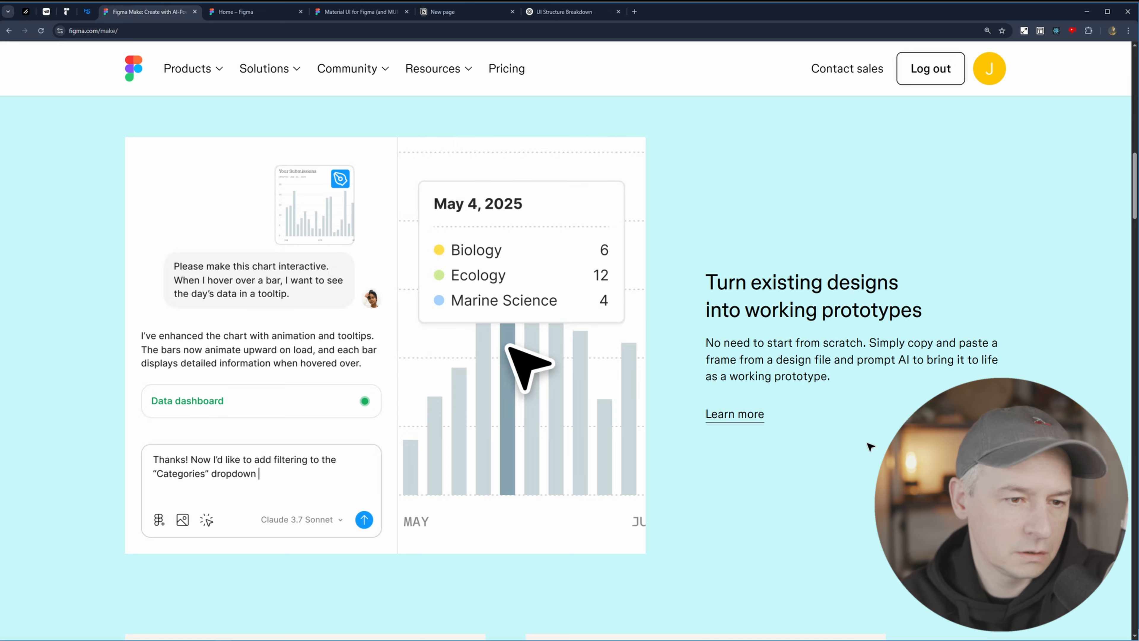
# Read the Figma Make page sections on prompting, fine-tuning AI outputs, and publishing without code, including the Supabase integration.
pyautogui.scroll(-10, 242, 315)
pyautogui.scroll(-3, 569, 363)
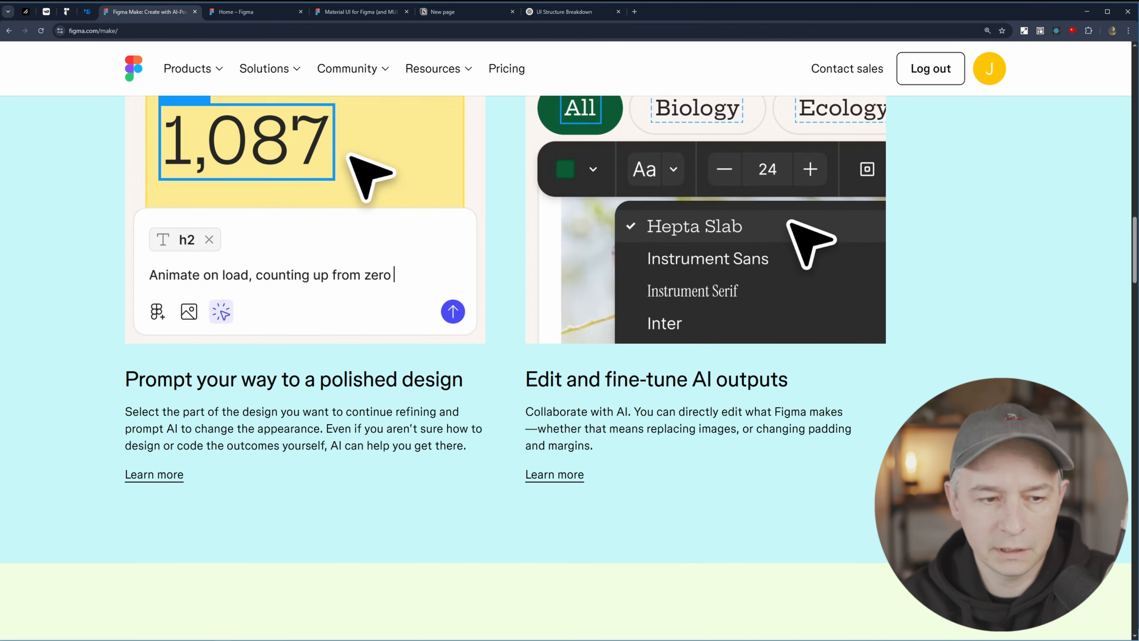
pyautogui.scroll(1, 569, 363)
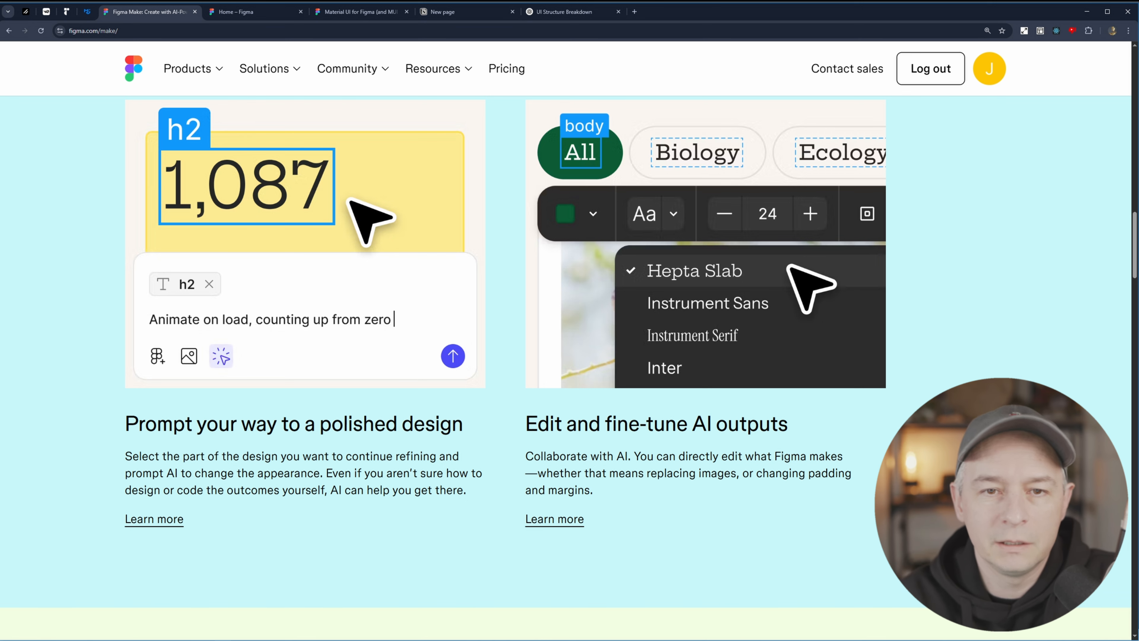
pyautogui.scroll(-10, 565, 368)
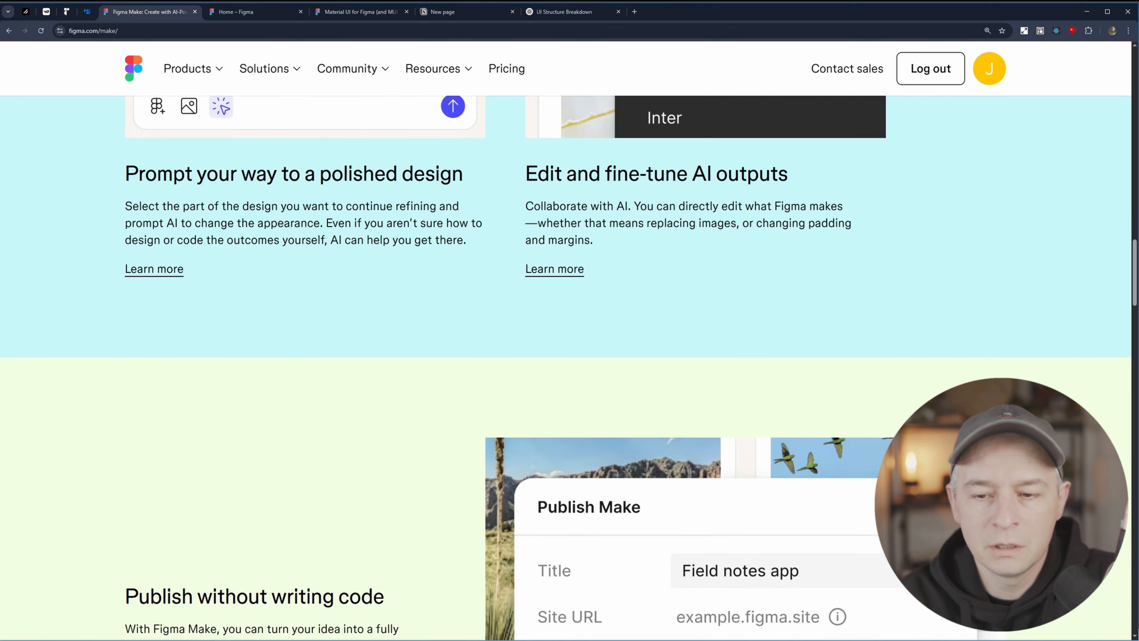
pyautogui.scroll(-1, 565, 368)
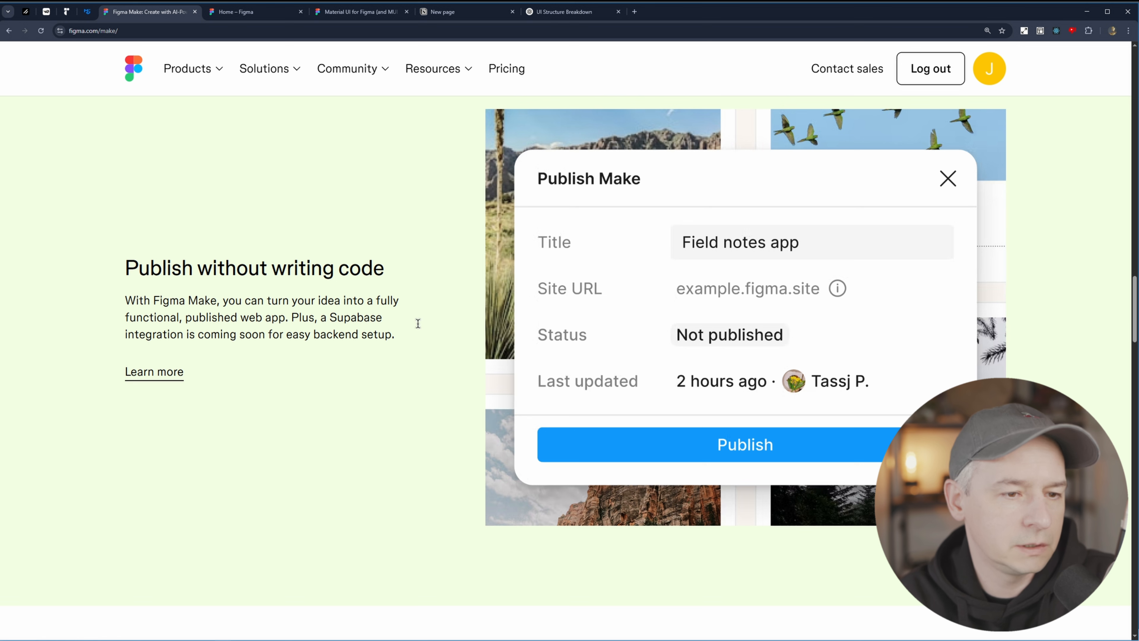
pyautogui.doubleClick(372, 319)
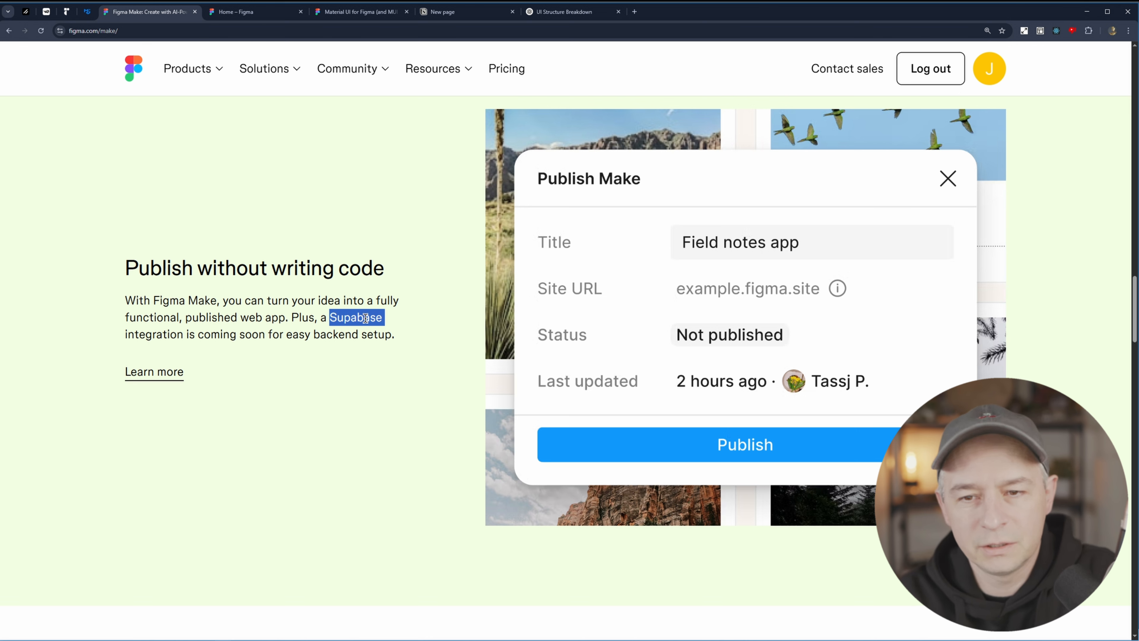
pyautogui.click(374, 302)
pyautogui.doubleClick(362, 316)
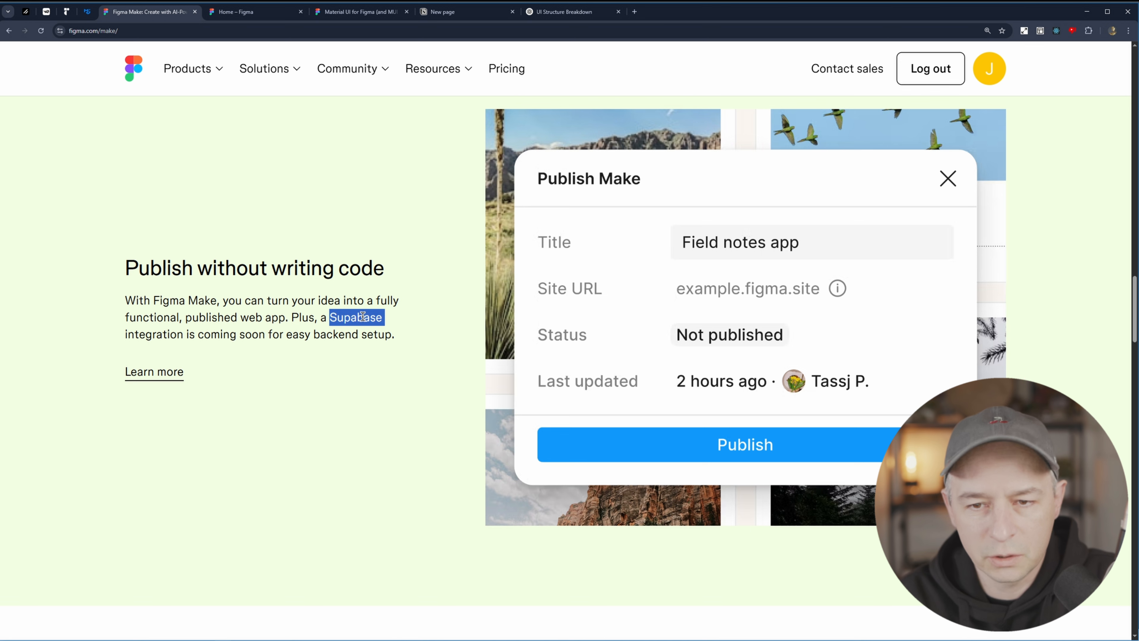
pyautogui.click(316, 317)
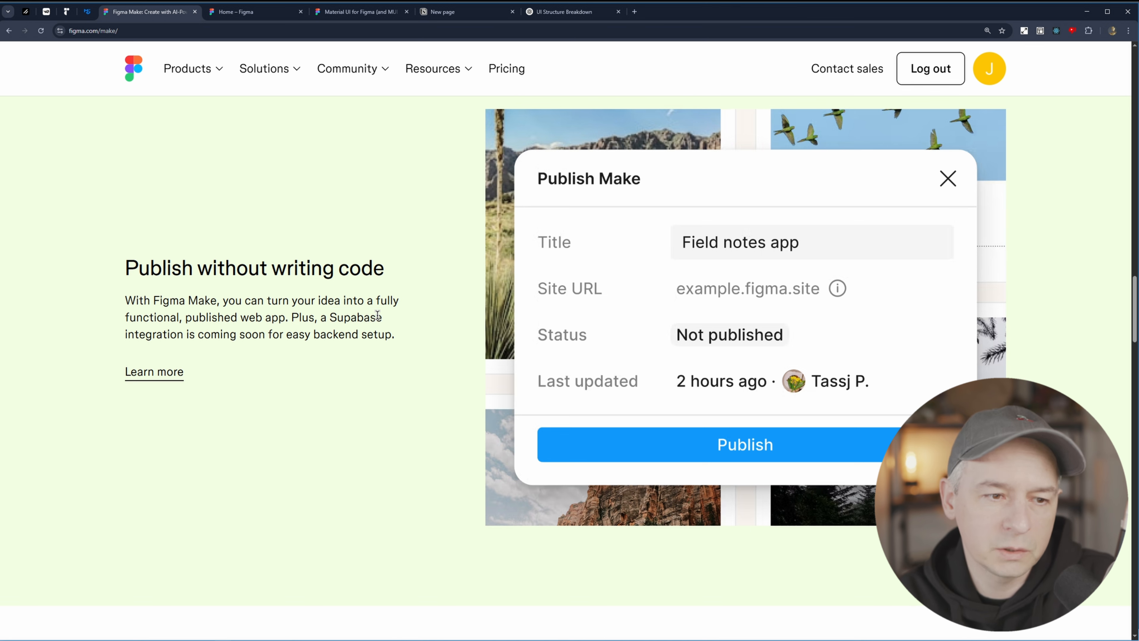
# Read the section on how Figma Make works with other Figma products, highlighting the phrase about Figma Make in Figma Sites.
pyautogui.scroll(-8, 399, 412)
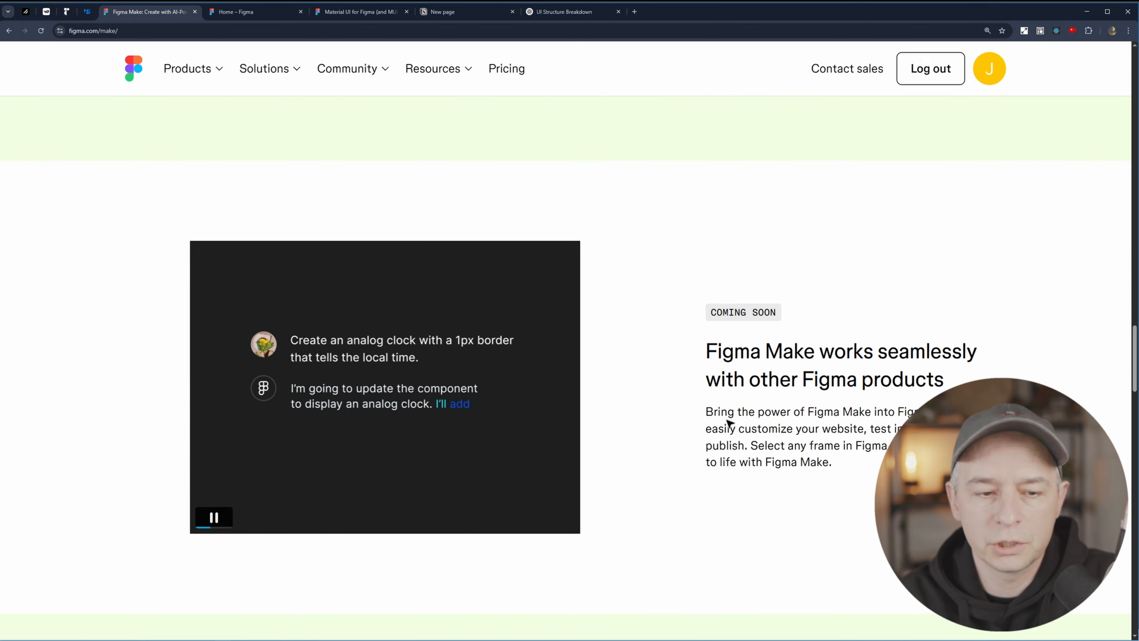
pyautogui.scroll(-2, 729, 424)
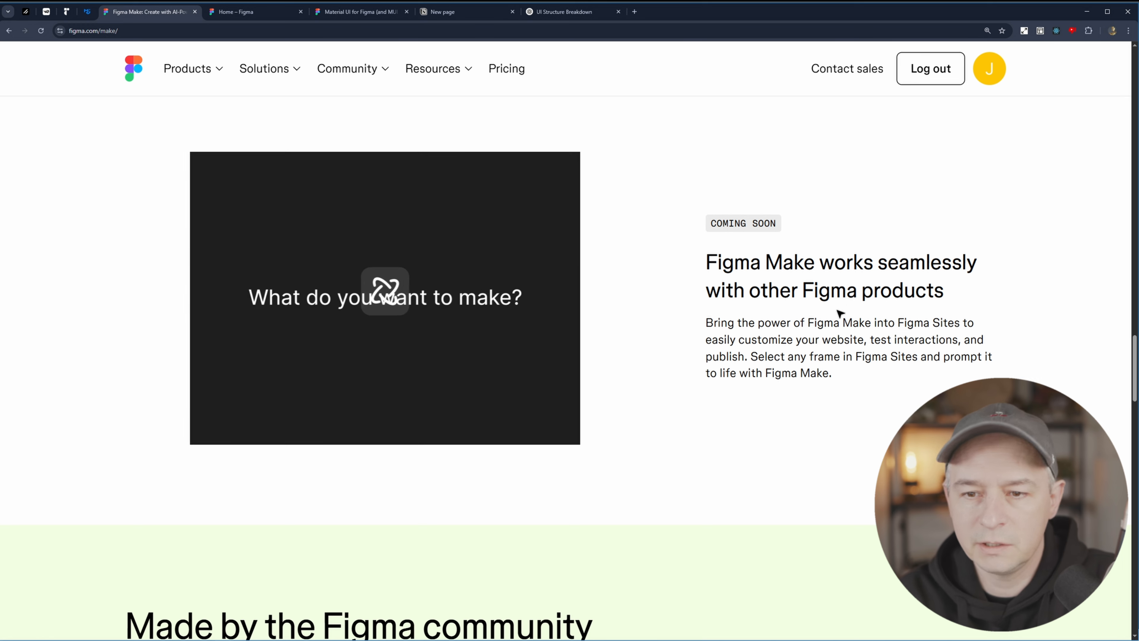
pyautogui.moveTo(805, 323); pyautogui.dragTo(959, 322)
pyautogui.click(868, 322)
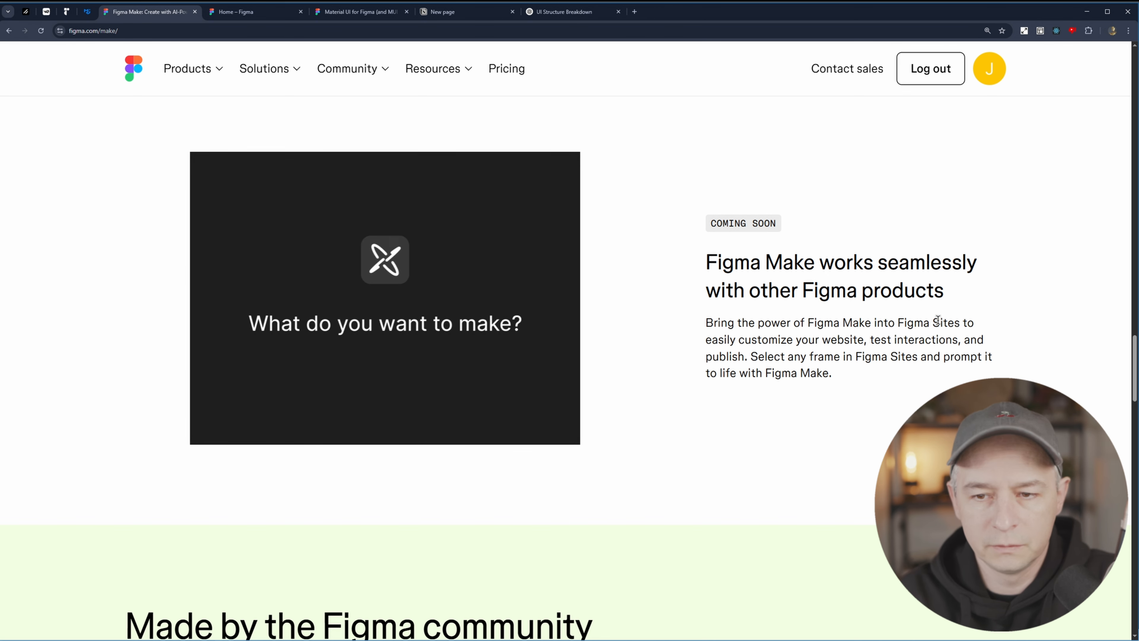
pyautogui.moveTo(960, 322); pyautogui.dragTo(822, 323)
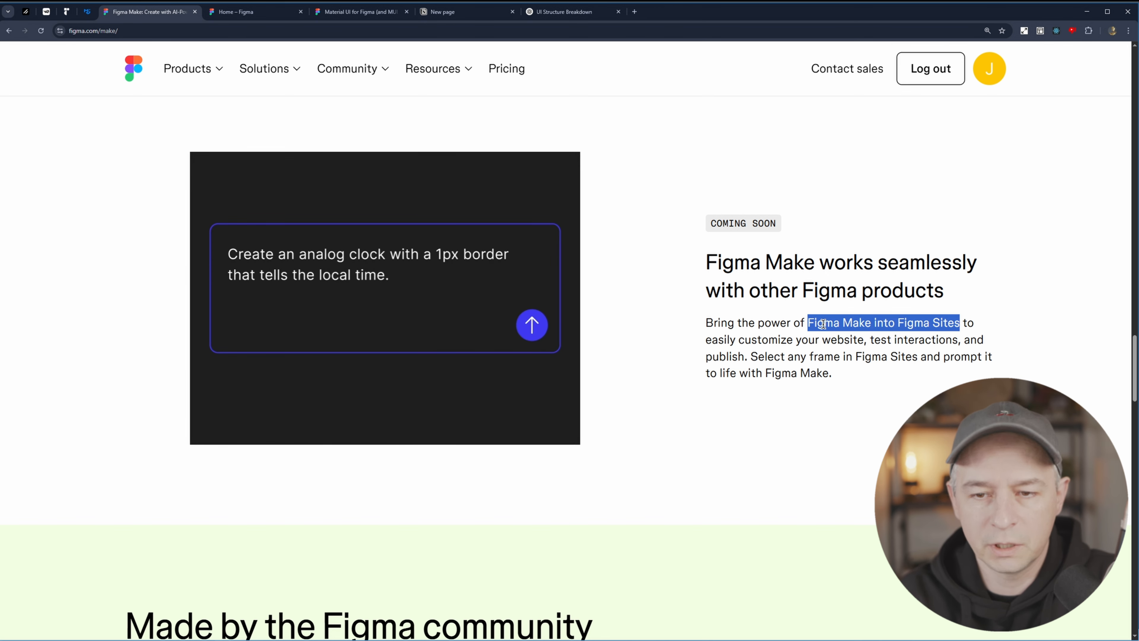
pyautogui.click(824, 323)
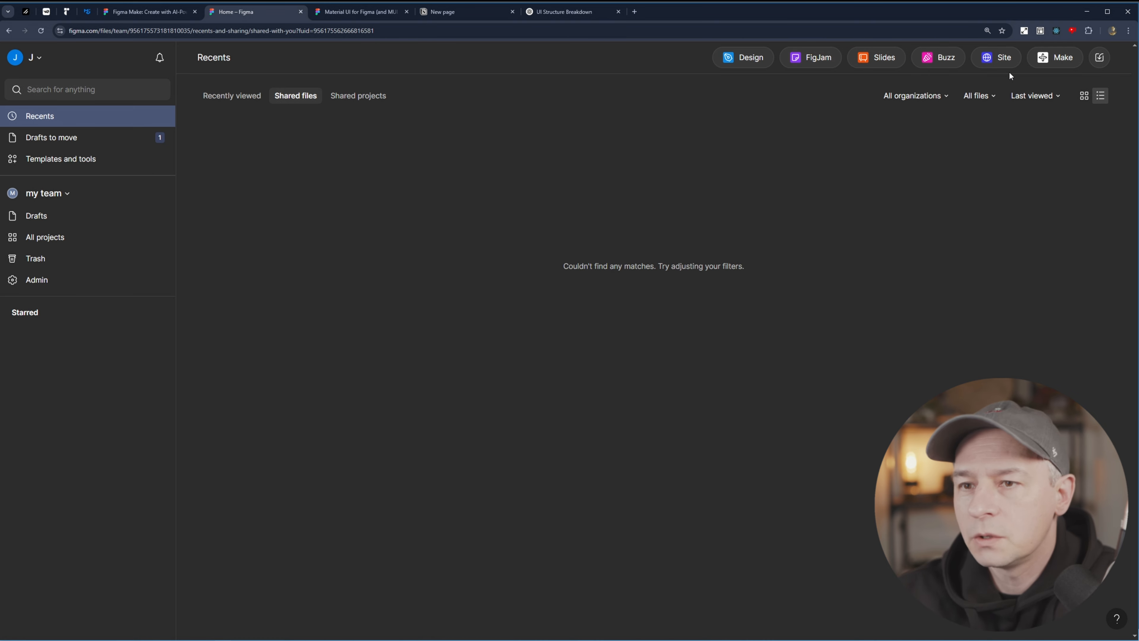
# Create a new Make file and review its main menu and file options.
pyautogui.click(1063, 59)
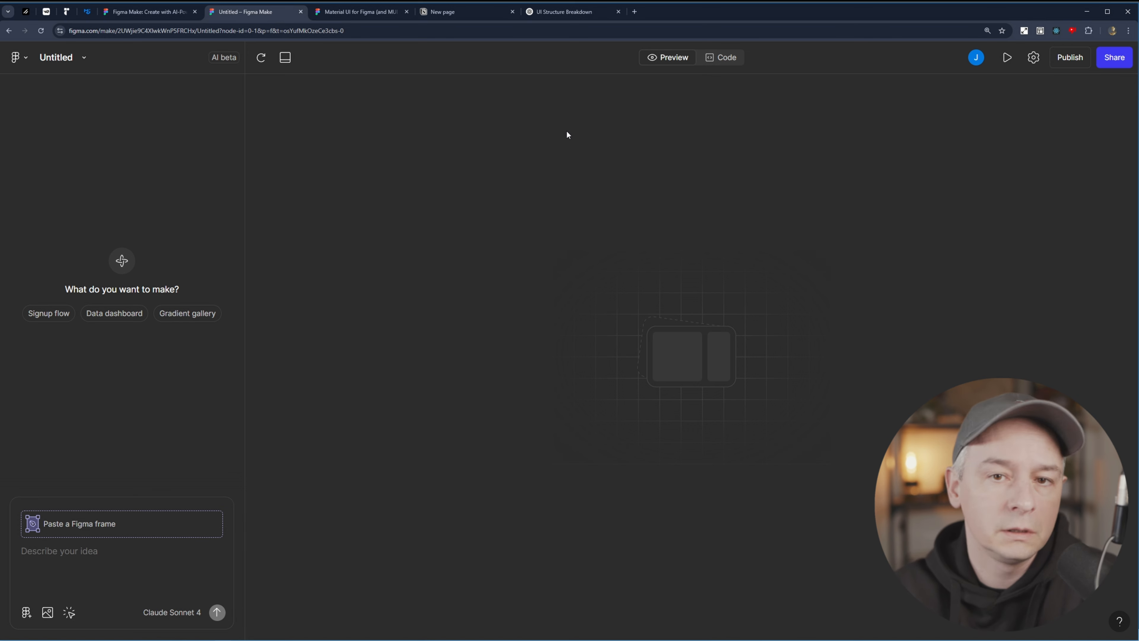
pyautogui.click(26, 62)
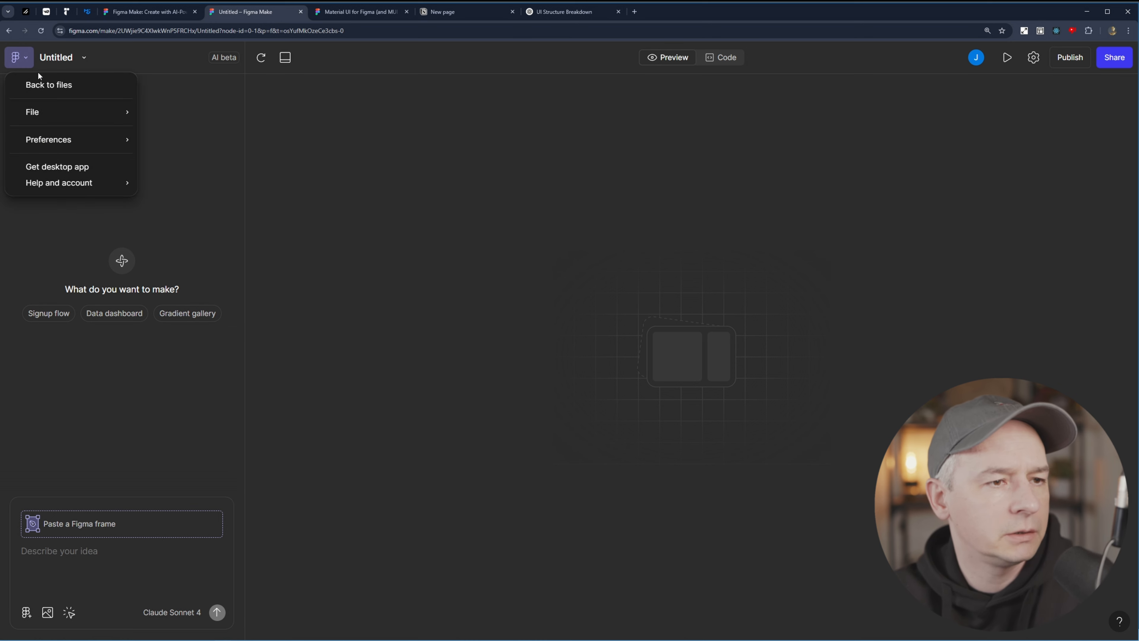
pyautogui.moveTo(106, 115)
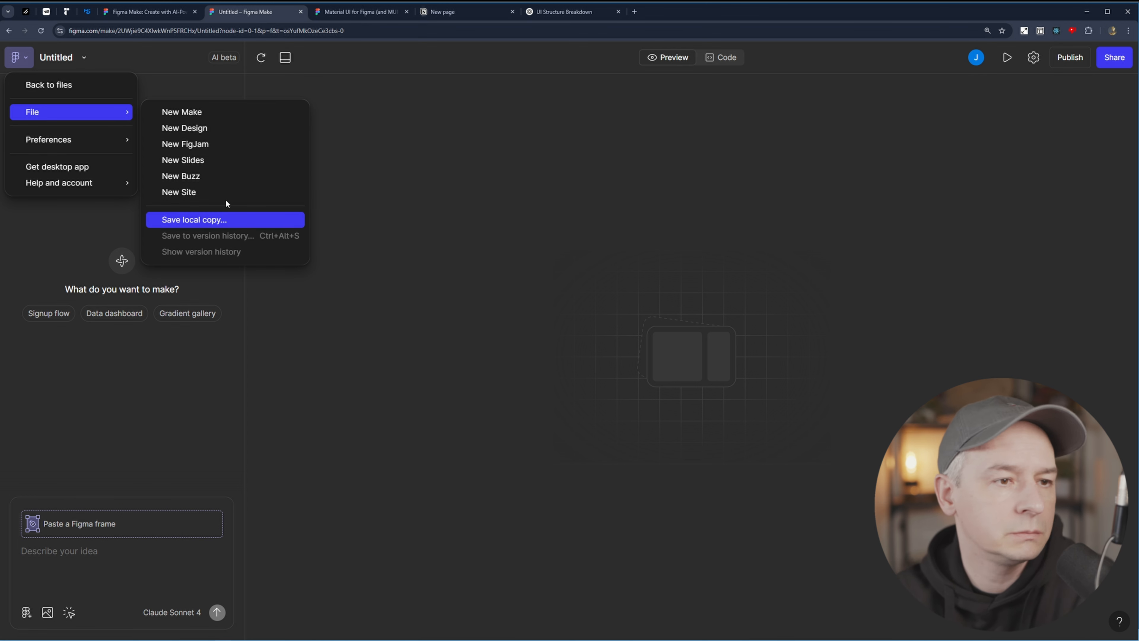
pyautogui.moveTo(126, 143)
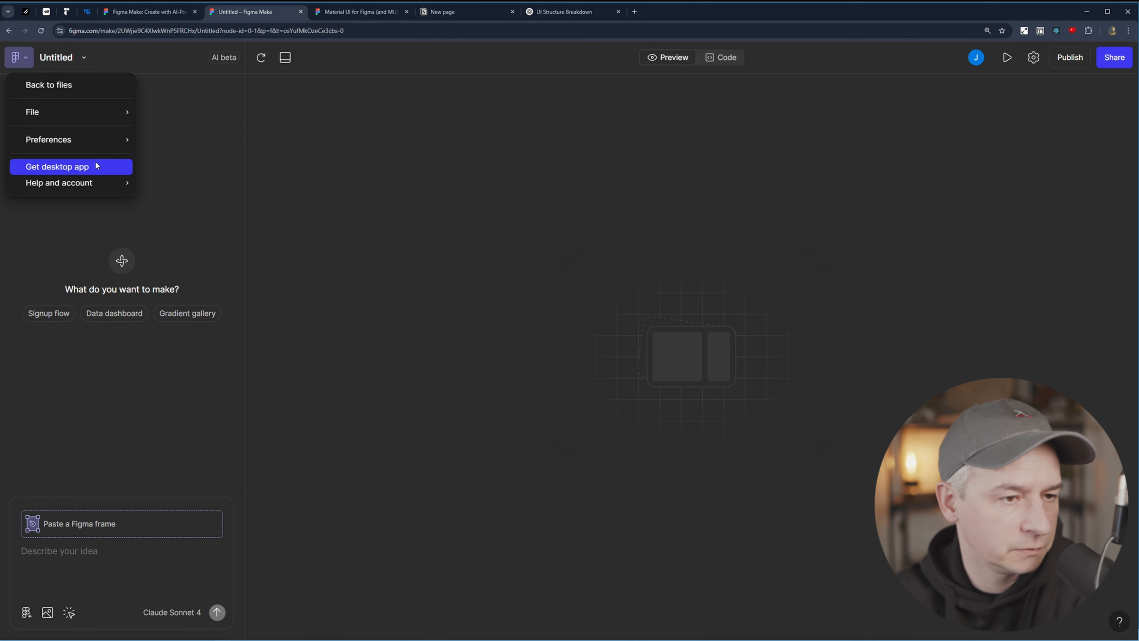
pyautogui.moveTo(59, 182)
pyautogui.click(84, 57)
pyautogui.click(85, 59)
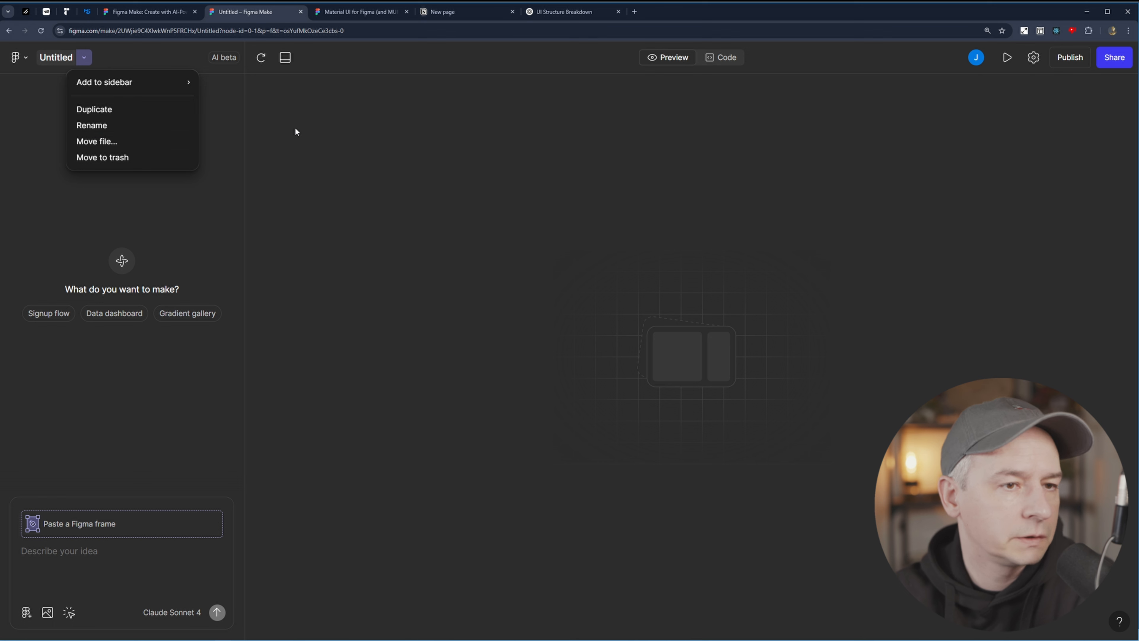
pyautogui.click(325, 142)
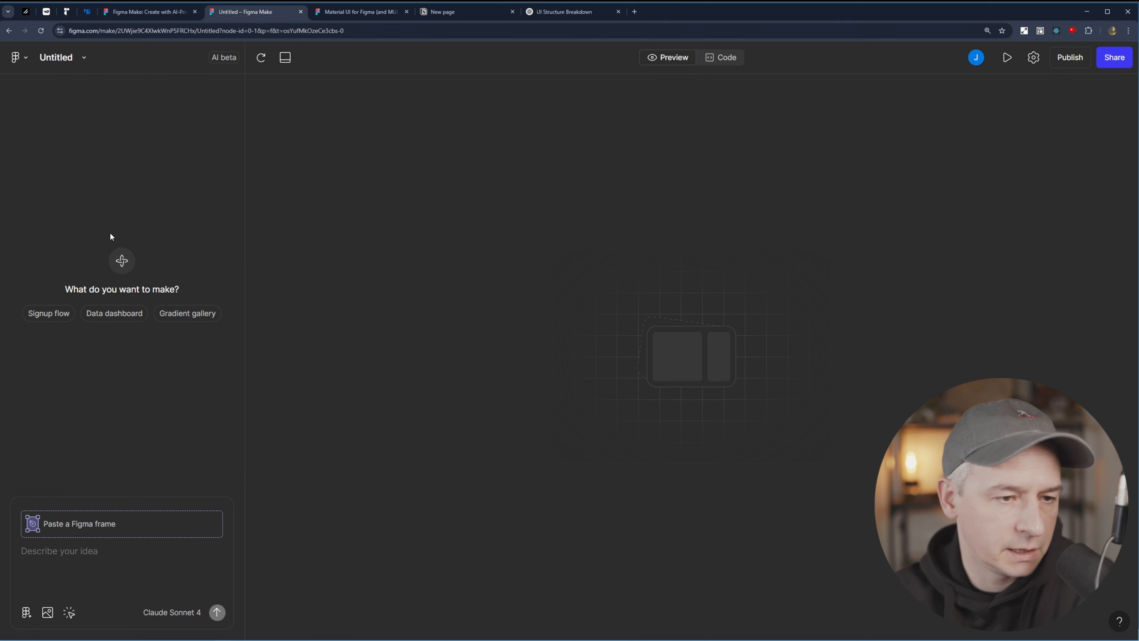
# Widen the AI chat panel and place the cursor in the idea prompt.
pyautogui.moveTo(245, 146); pyautogui.dragTo(314, 157)
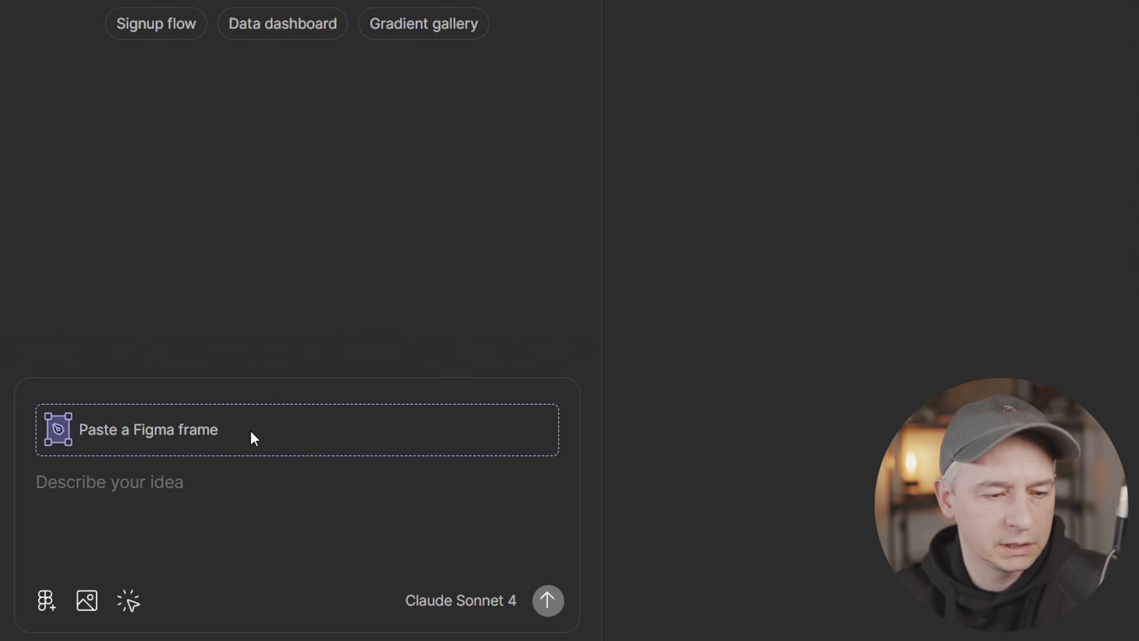
pyautogui.click(160, 481)
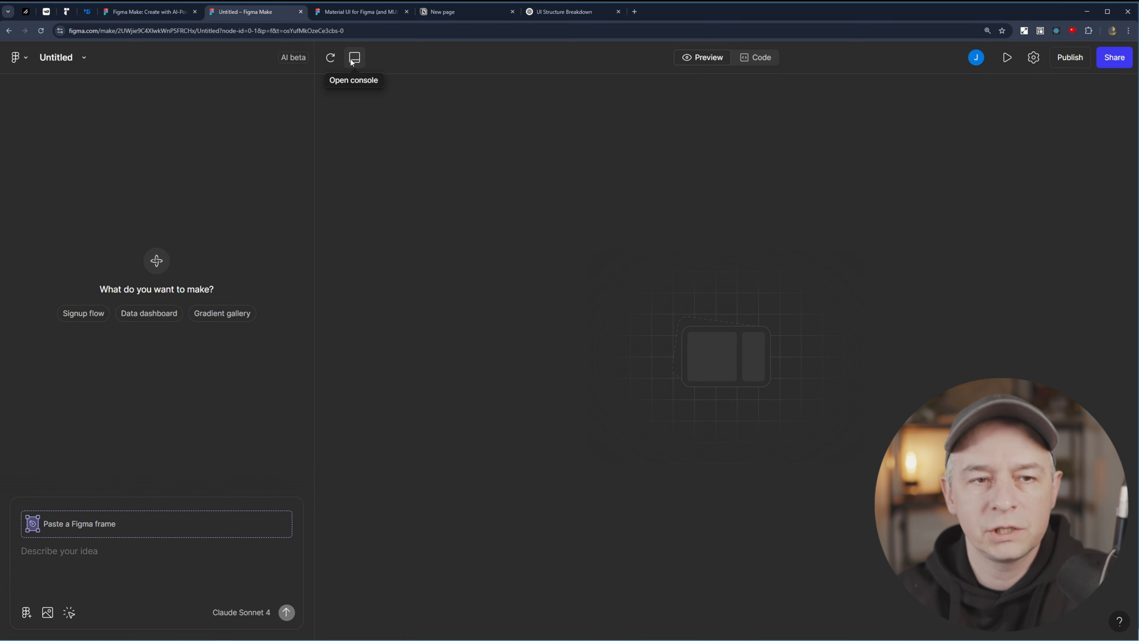
# Open and close the console, and switch from the preview to the code view.
pyautogui.click(354, 59)
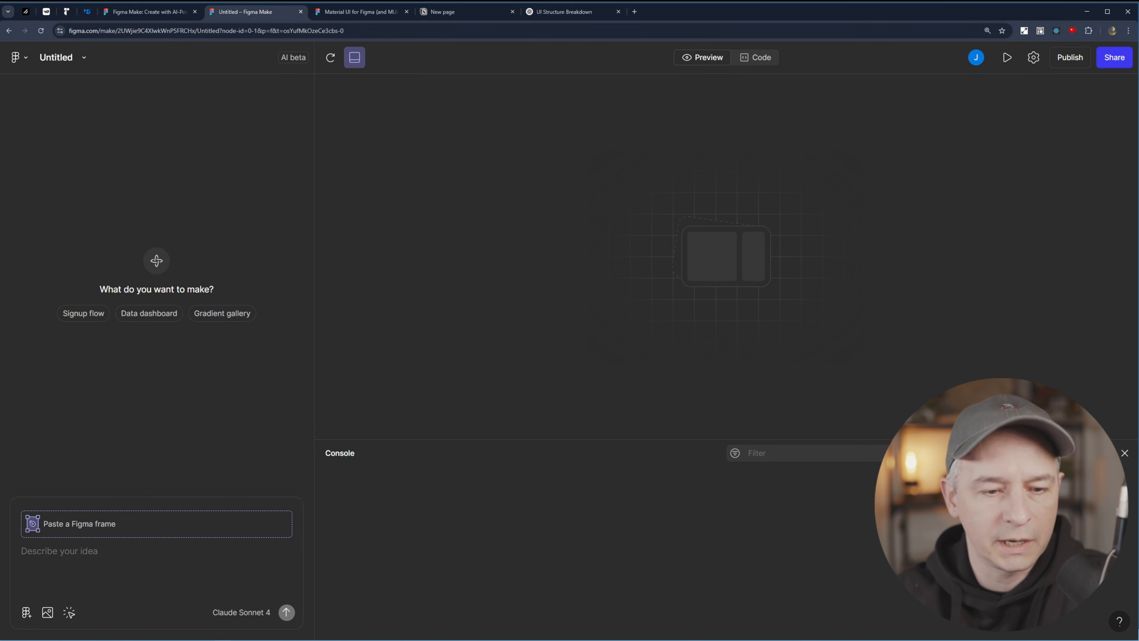
pyautogui.click(1124, 454)
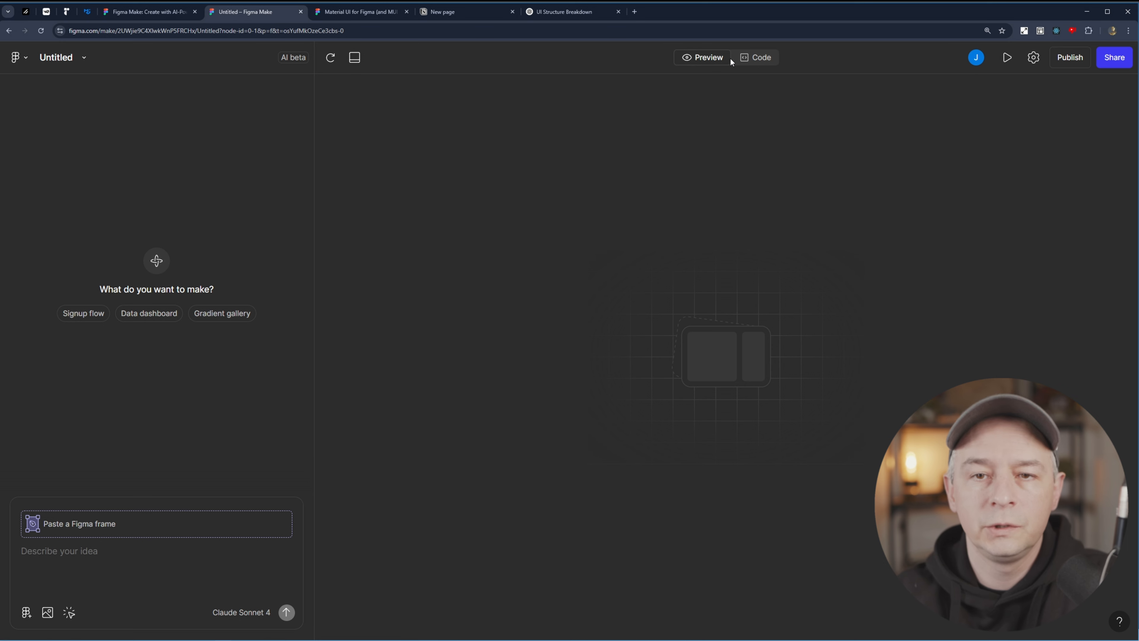
pyautogui.click(761, 57)
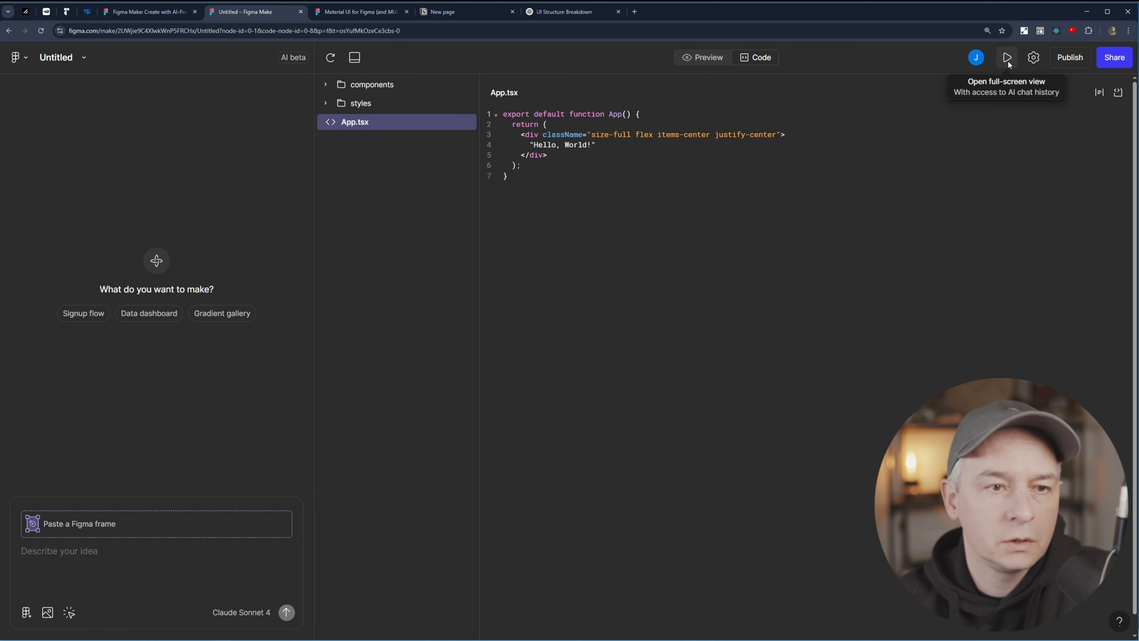
# Review the general Make settings, from title and meta description through analytics and images to the custom code fields.
pyautogui.click(1034, 58)
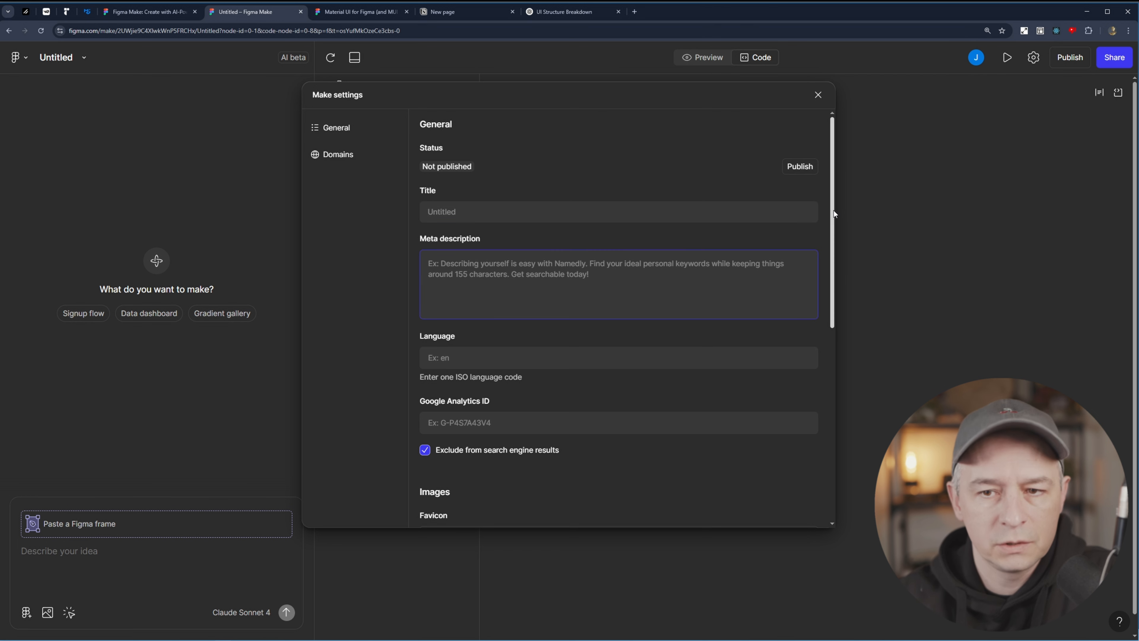
pyautogui.moveTo(833, 210); pyautogui.dragTo(836, 305)
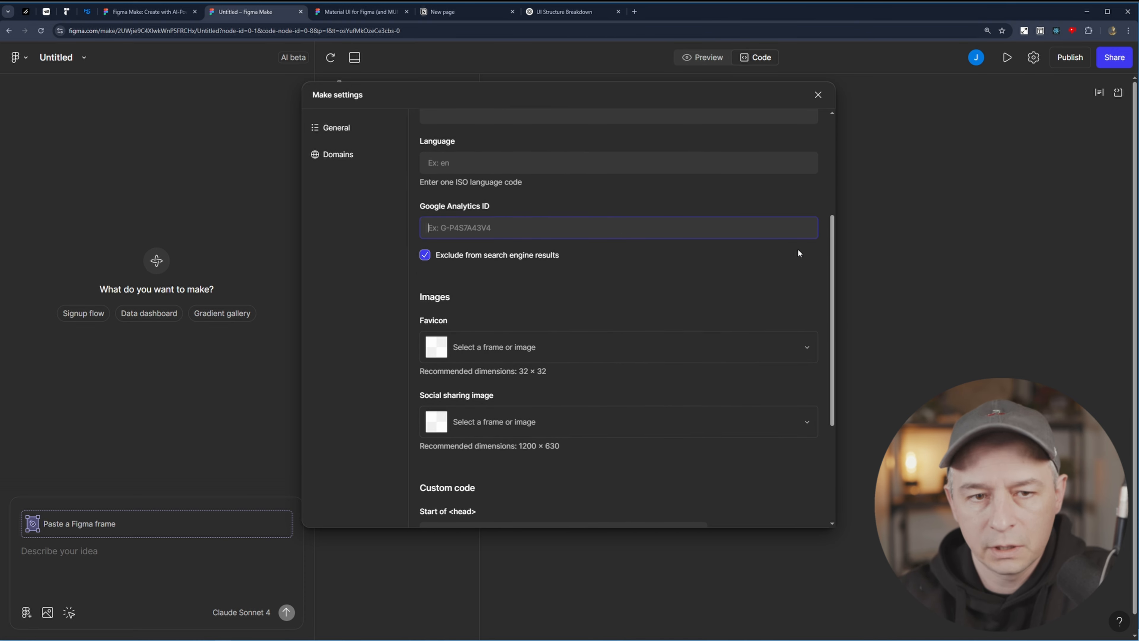
pyautogui.click(833, 234)
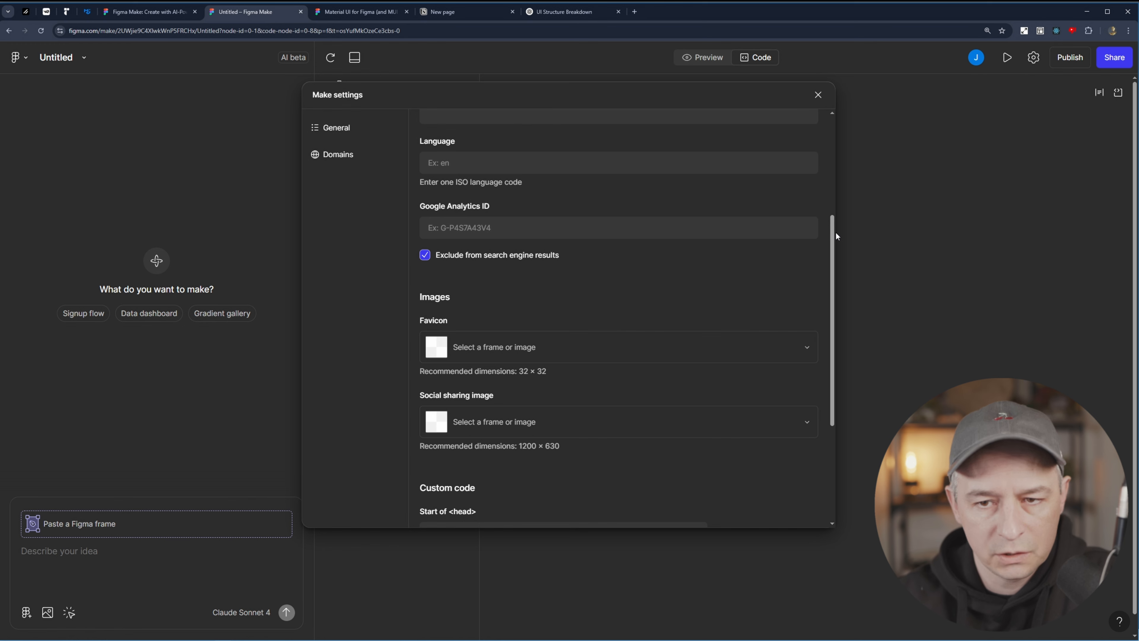
pyautogui.moveTo(832, 234); pyautogui.dragTo(828, 338)
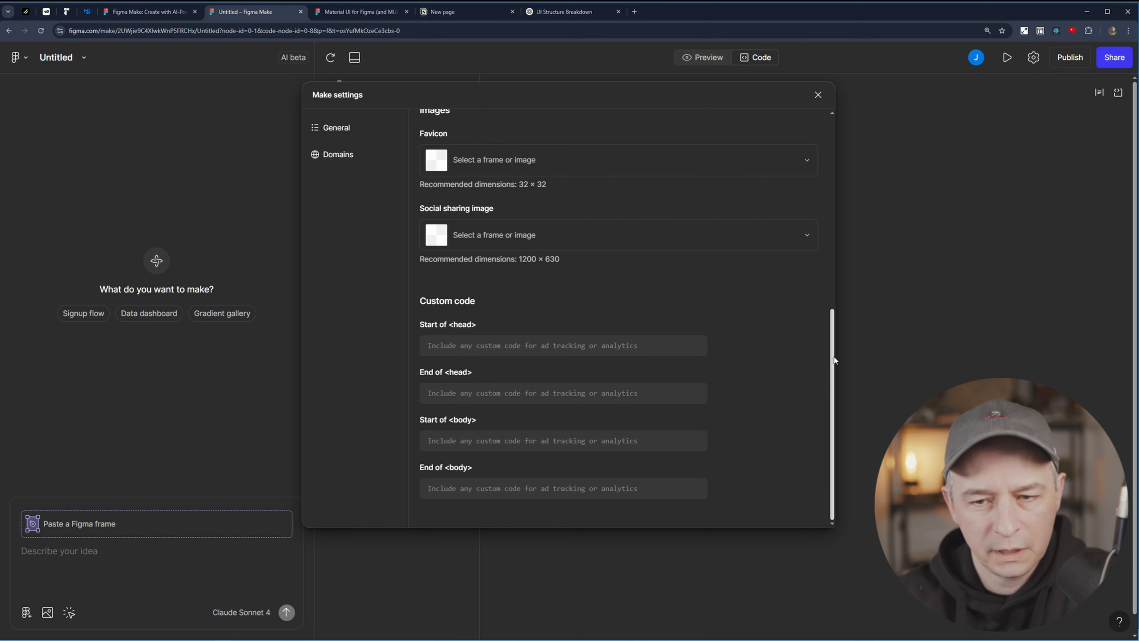
pyautogui.scroll(4, 821, 378)
pyautogui.scroll(-2, 824, 328)
pyautogui.scroll(-2, 825, 350)
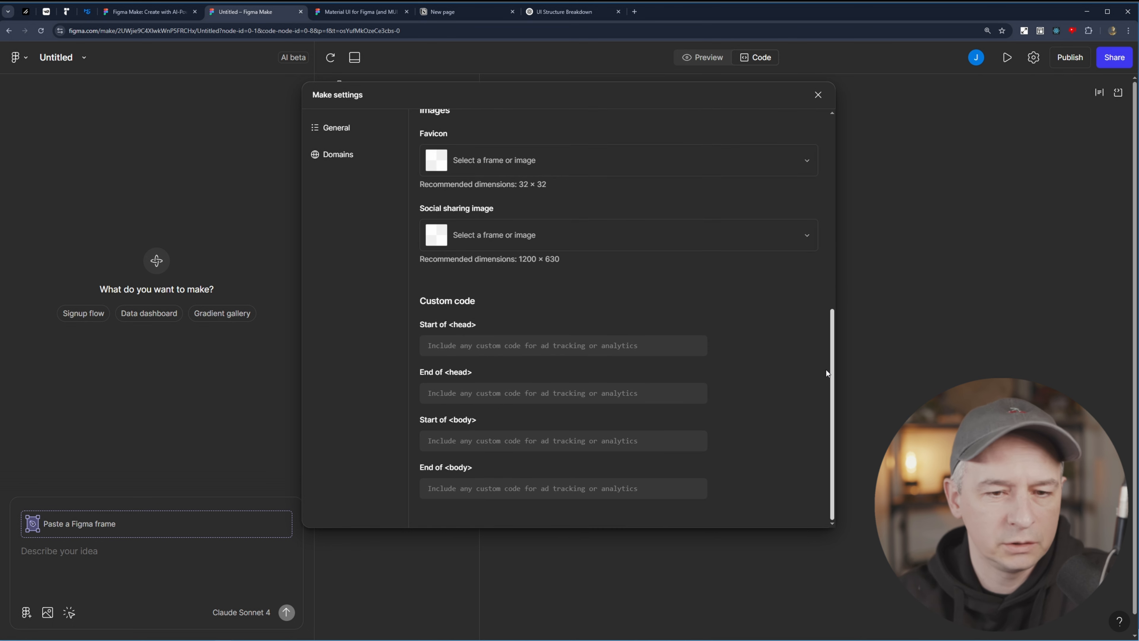
pyautogui.scroll(10, 820, 314)
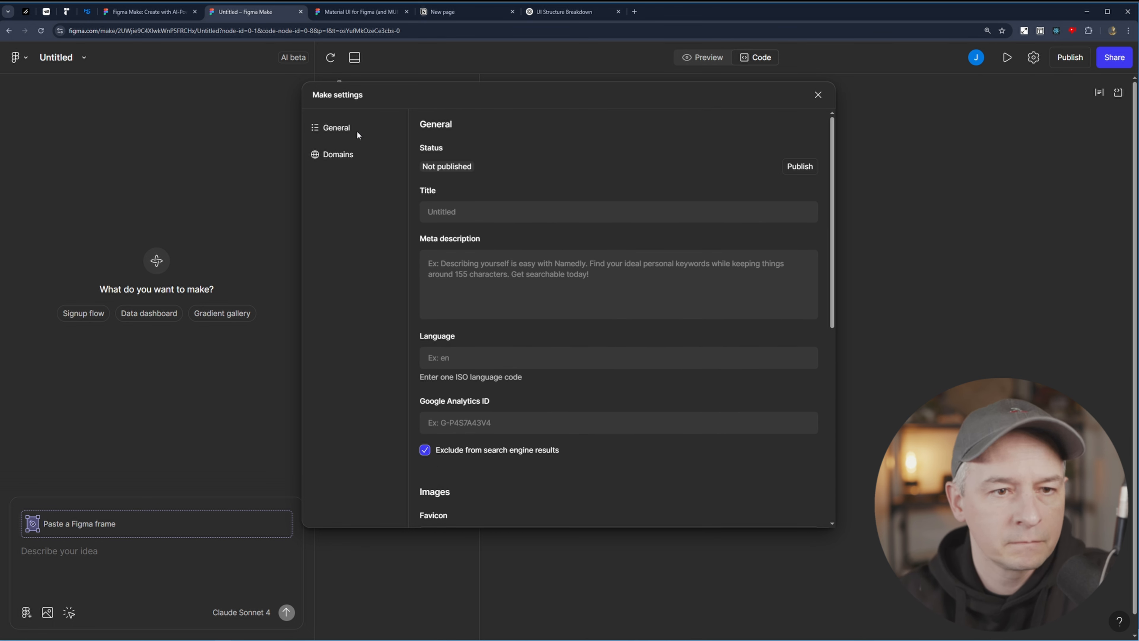
# Review the base domain and connected domains in the Make settings, and close the settings.
pyautogui.click(353, 154)
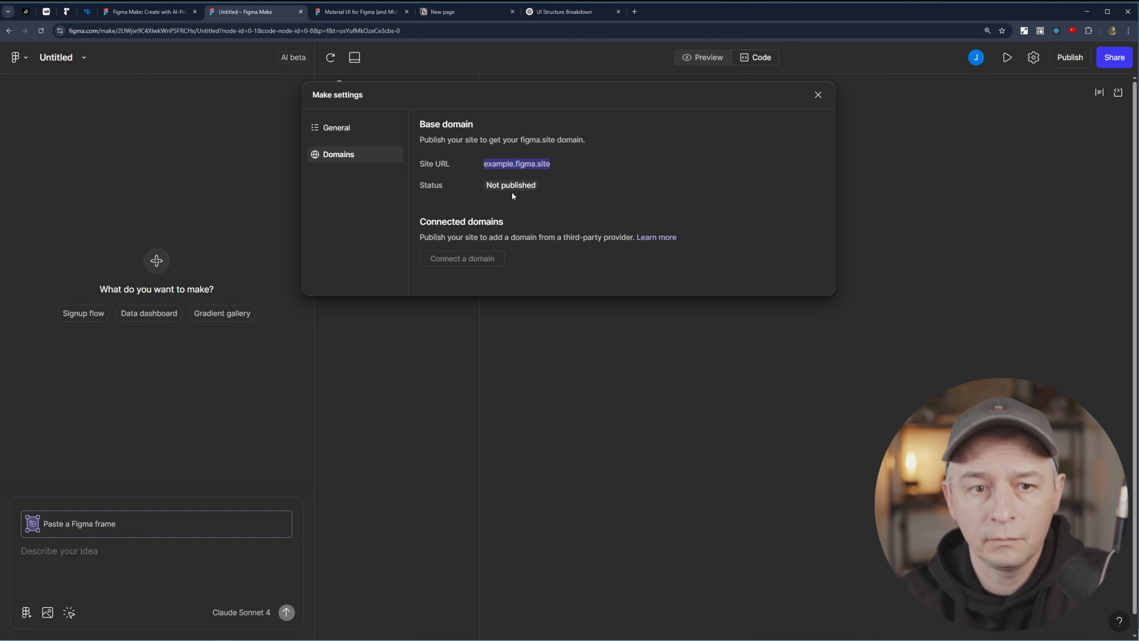
pyautogui.moveTo(421, 225); pyautogui.dragTo(633, 237)
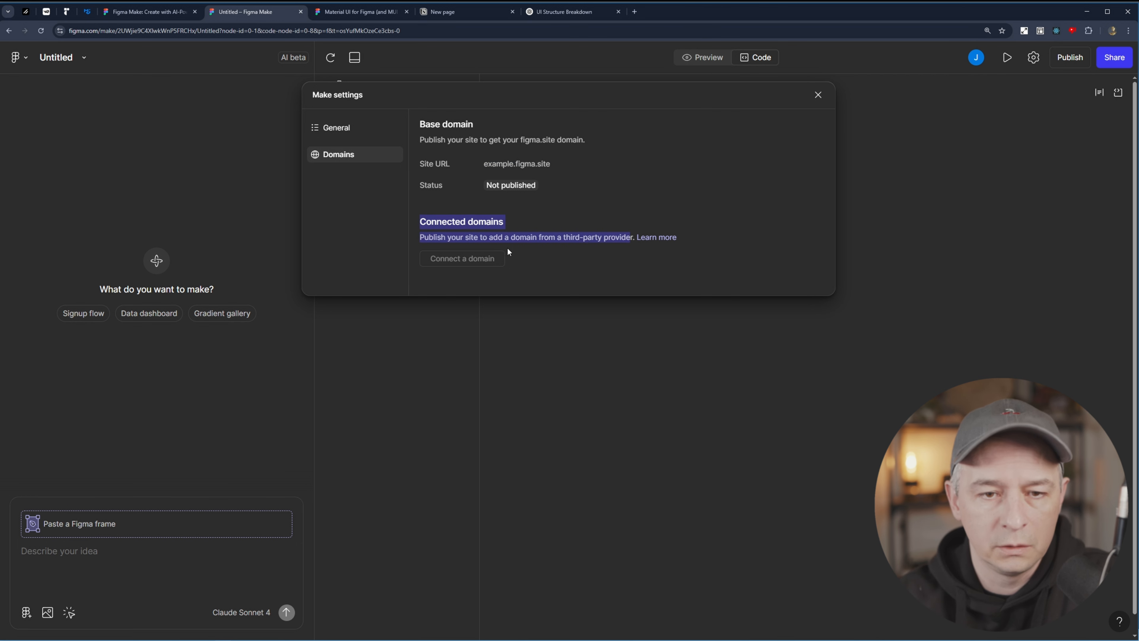
pyautogui.click(571, 227)
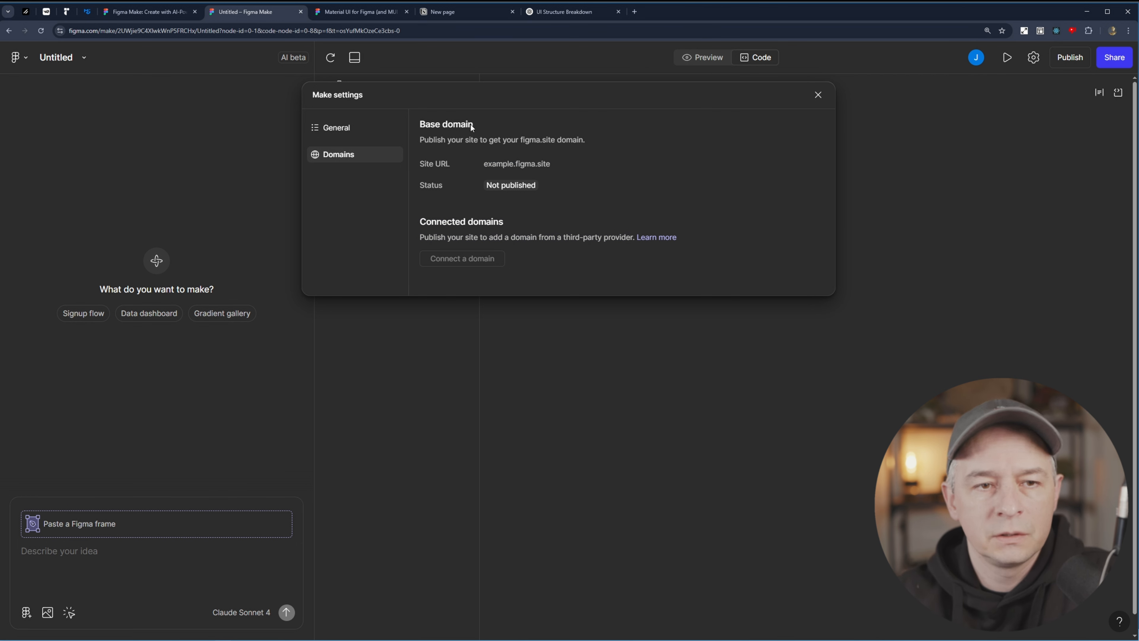
pyautogui.click(818, 94)
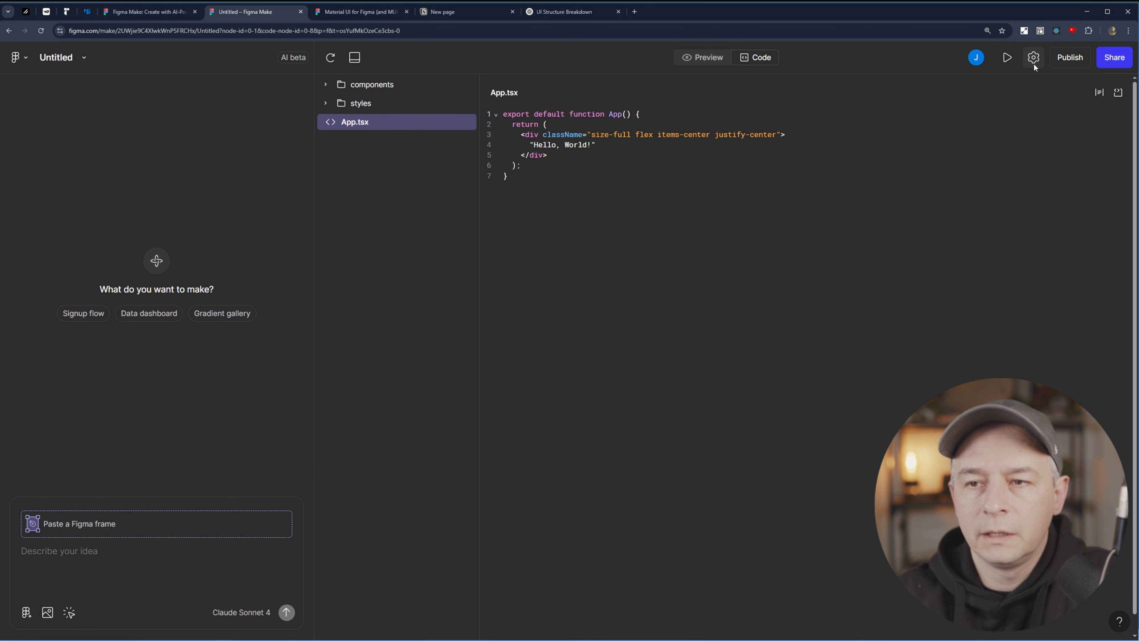
# Check the publishing options of the Make file and close them without publishing.
pyautogui.click(1074, 59)
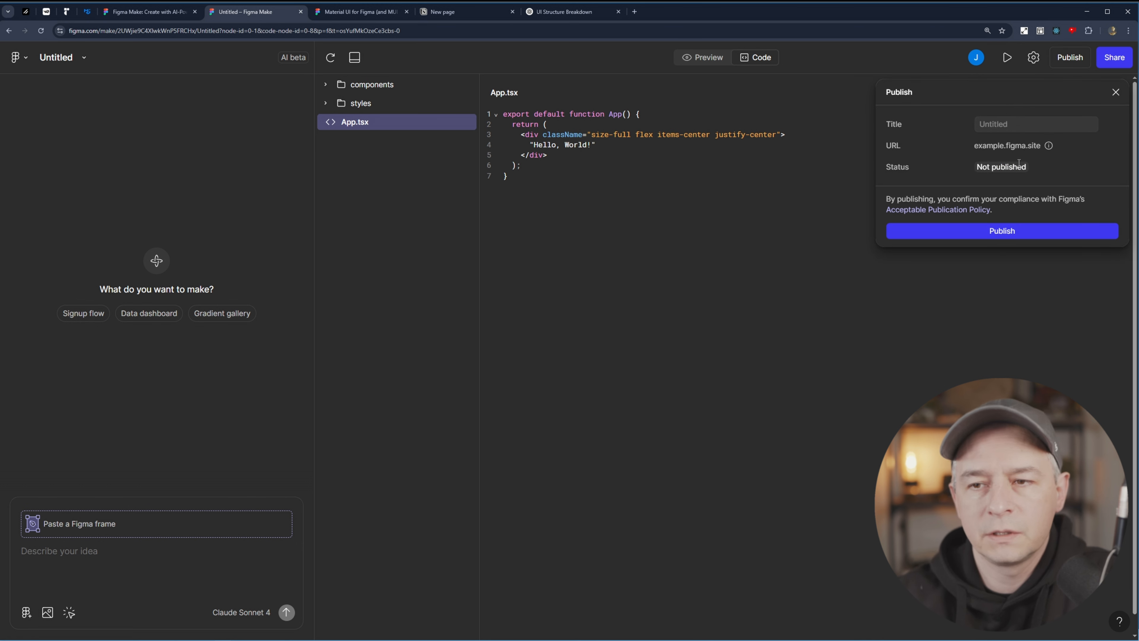
pyautogui.click(1115, 93)
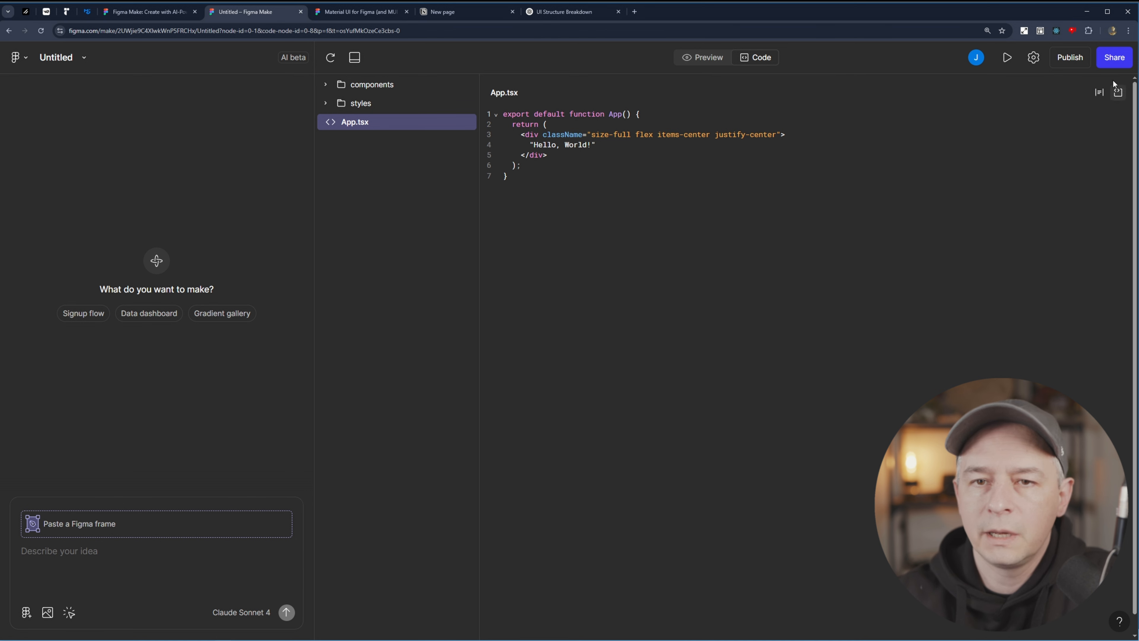
# Review the sharing options of the Make file, including the access settings for anyone, and close them without changes.
pyautogui.click(1113, 57)
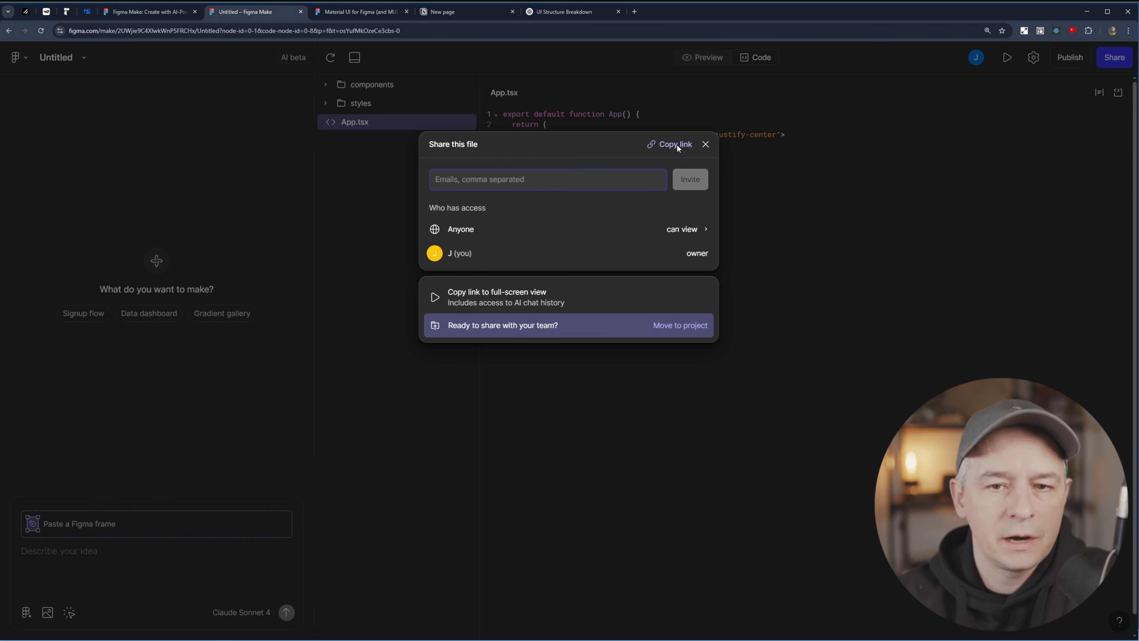
pyautogui.click(705, 229)
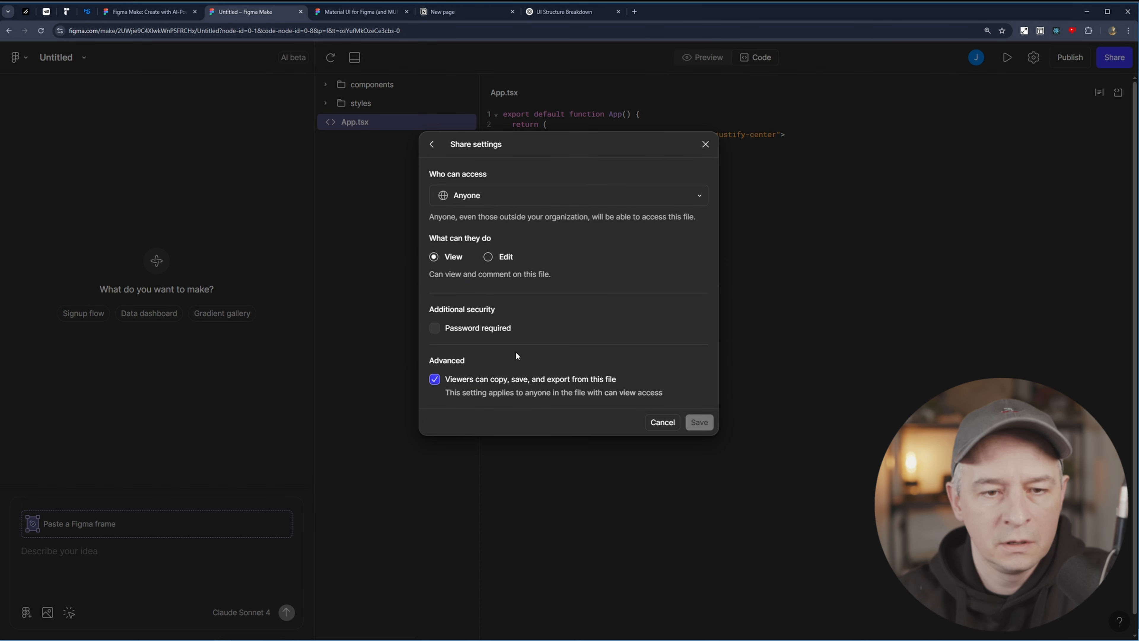
pyautogui.click(432, 144)
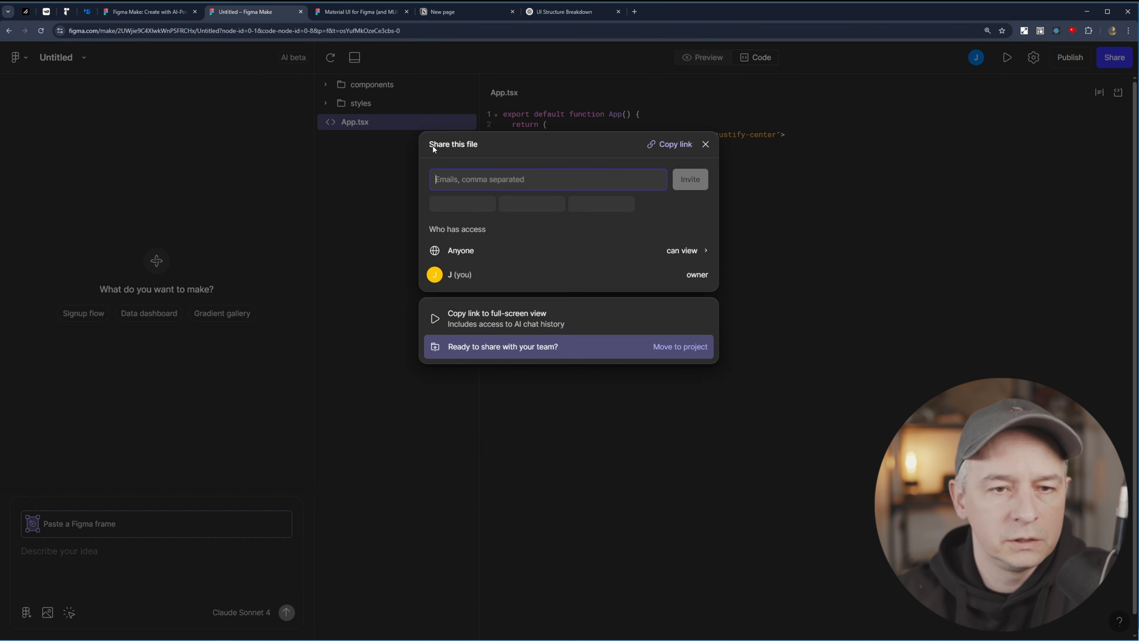
pyautogui.click(705, 145)
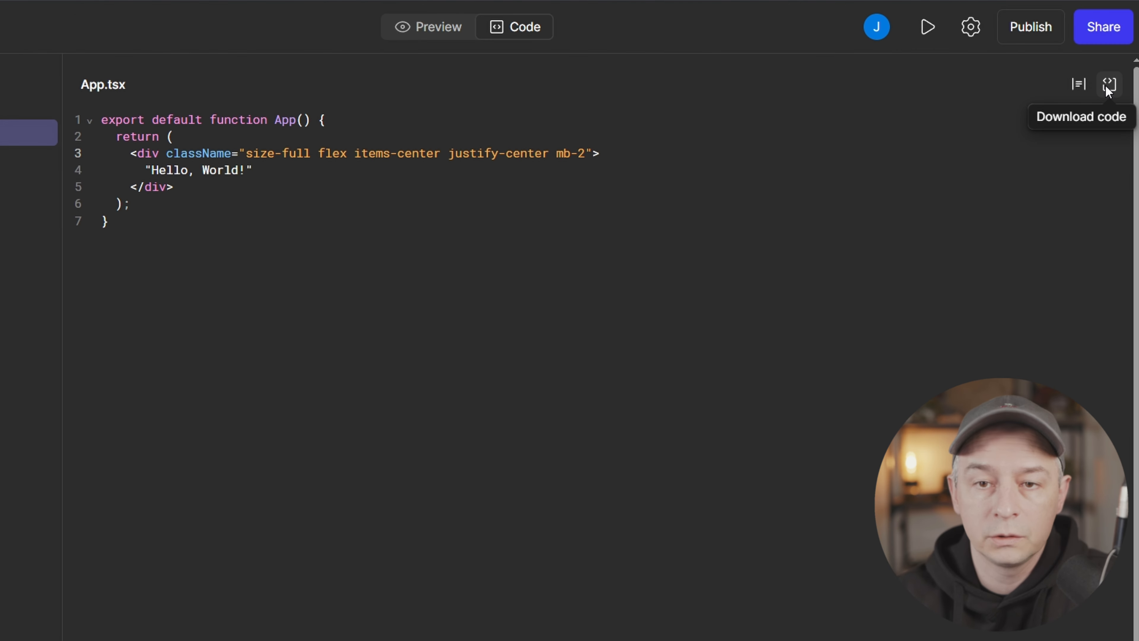
# Check the code download option and look over the code of App.tsx.
pyautogui.click(1110, 85)
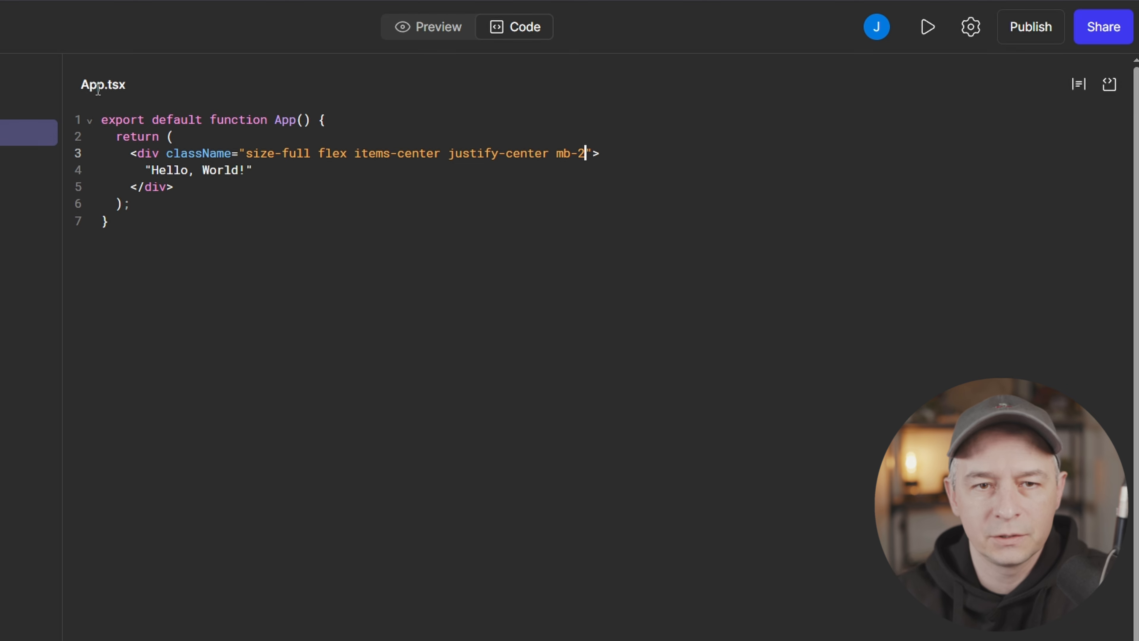
pyautogui.doubleClick(89, 85)
pyautogui.moveTo(84, 85); pyautogui.dragTo(159, 110)
pyautogui.click(161, 216)
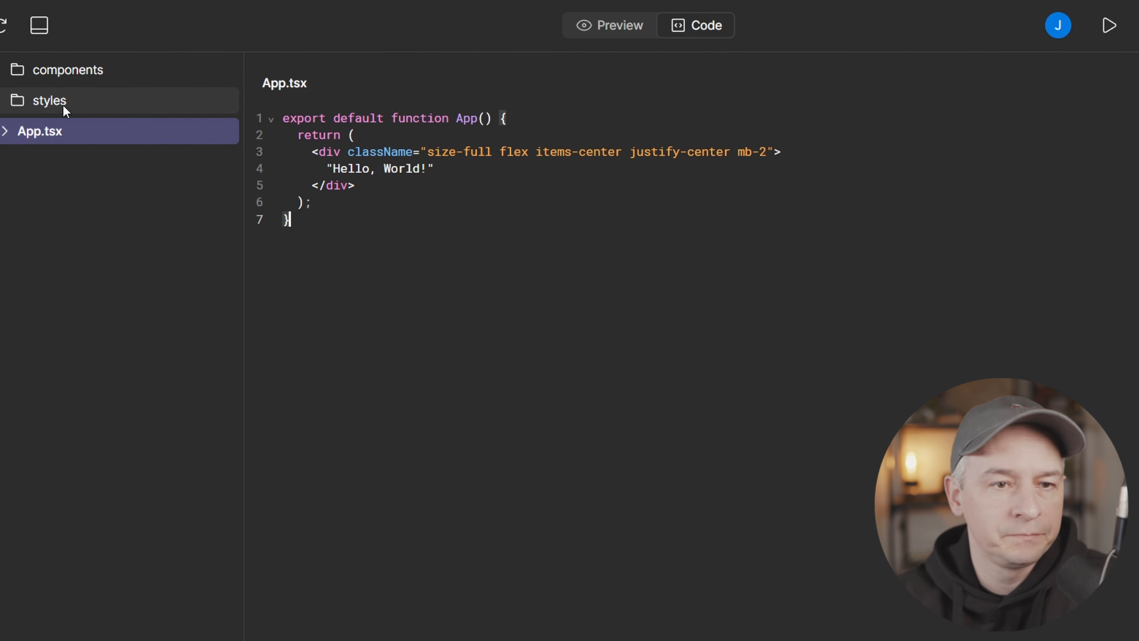
# Open globals.css in the styles folder and read through its root and dark theme variables.
pyautogui.click(29, 100)
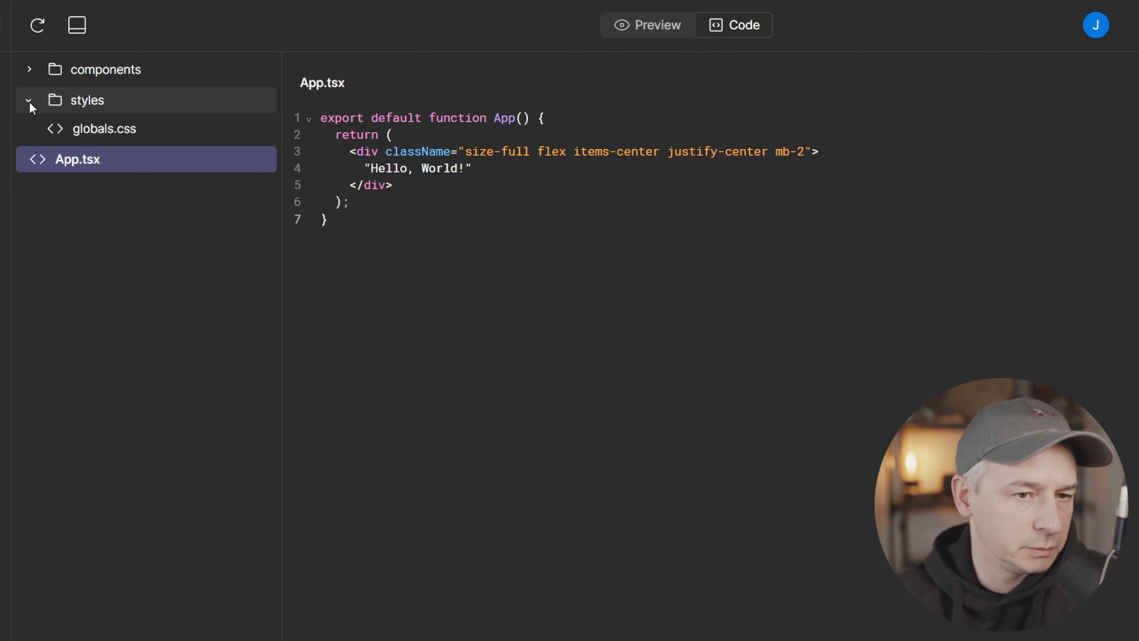
pyautogui.click(152, 127)
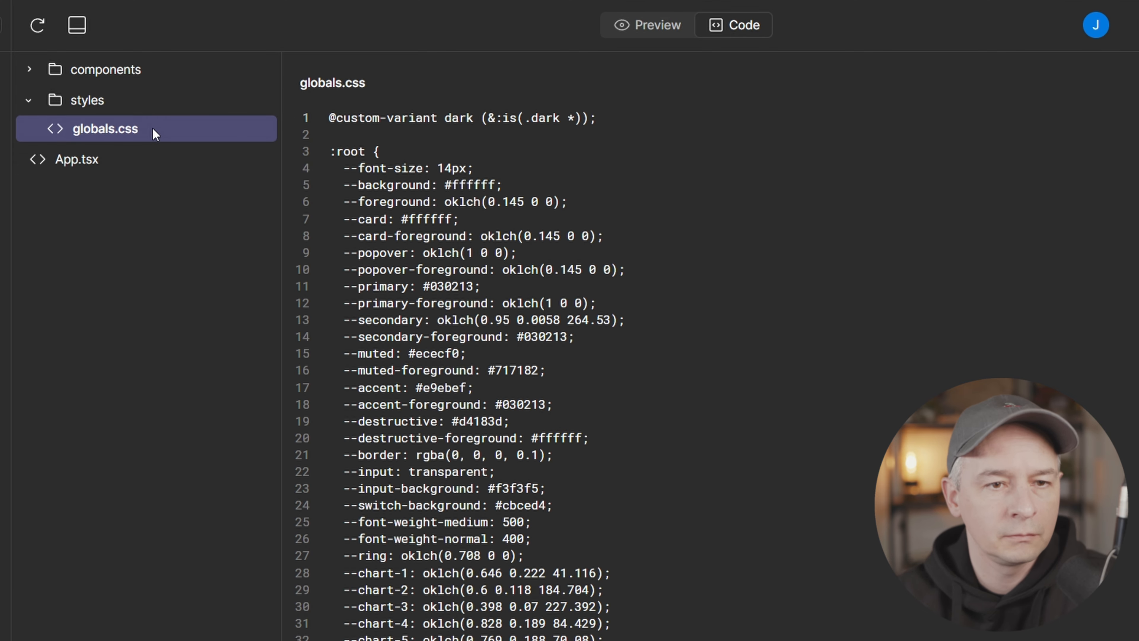
pyautogui.click(640, 192)
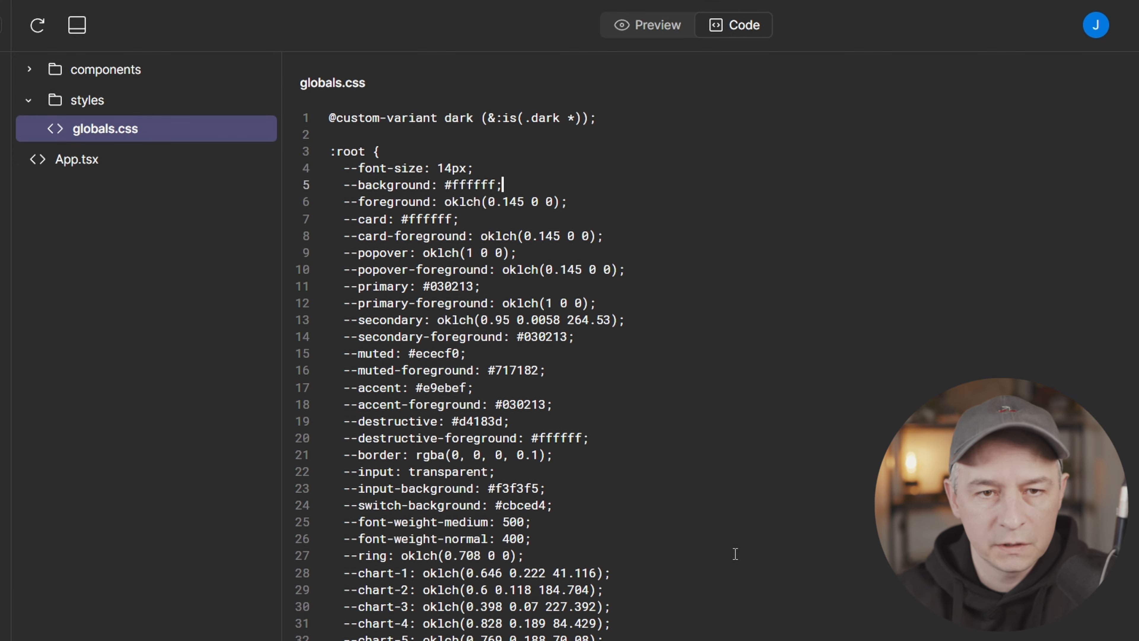
pyautogui.scroll(-5, 781, 583)
pyautogui.scroll(-20, 781, 583)
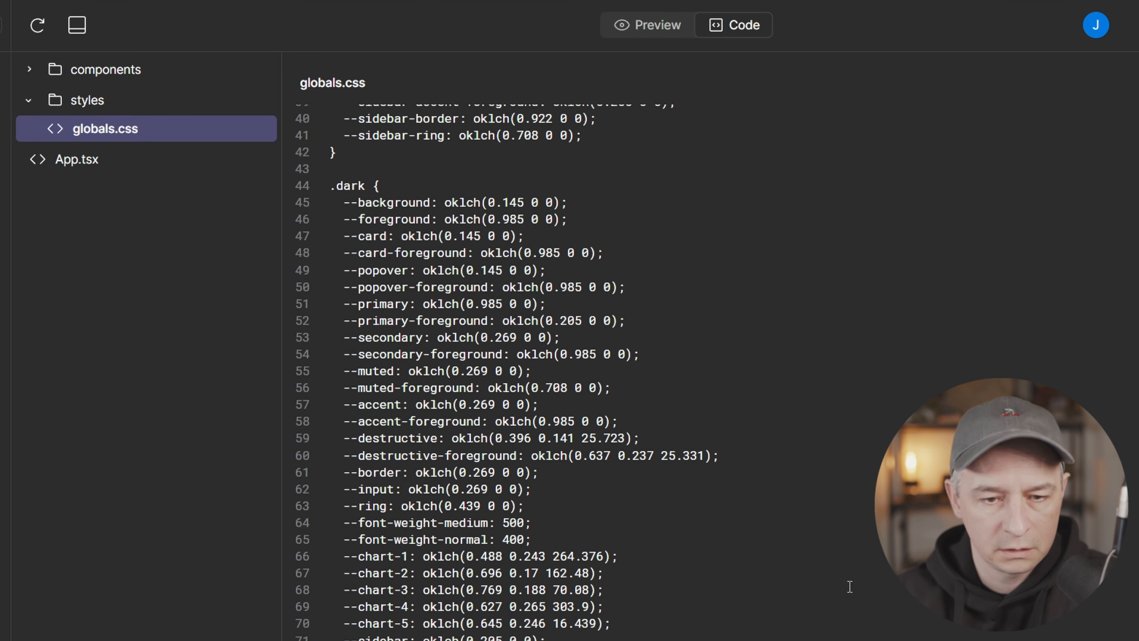
# View ImageWithFallback.tsx in the components' figma folder and collapse that folder again.
pyautogui.click(167, 71)
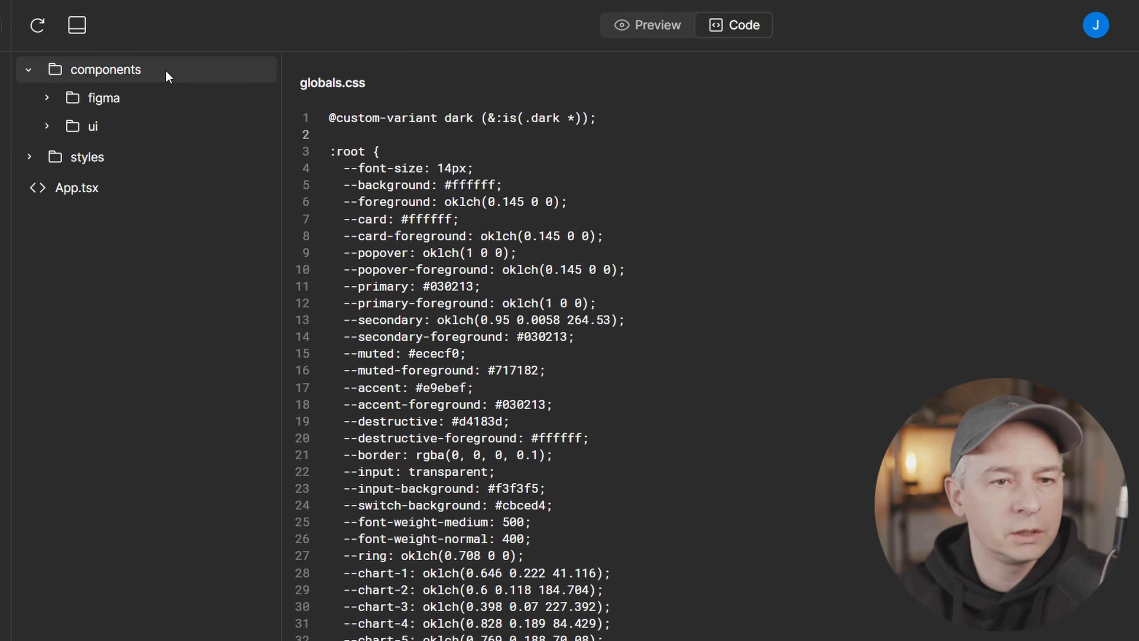
pyautogui.click(155, 104)
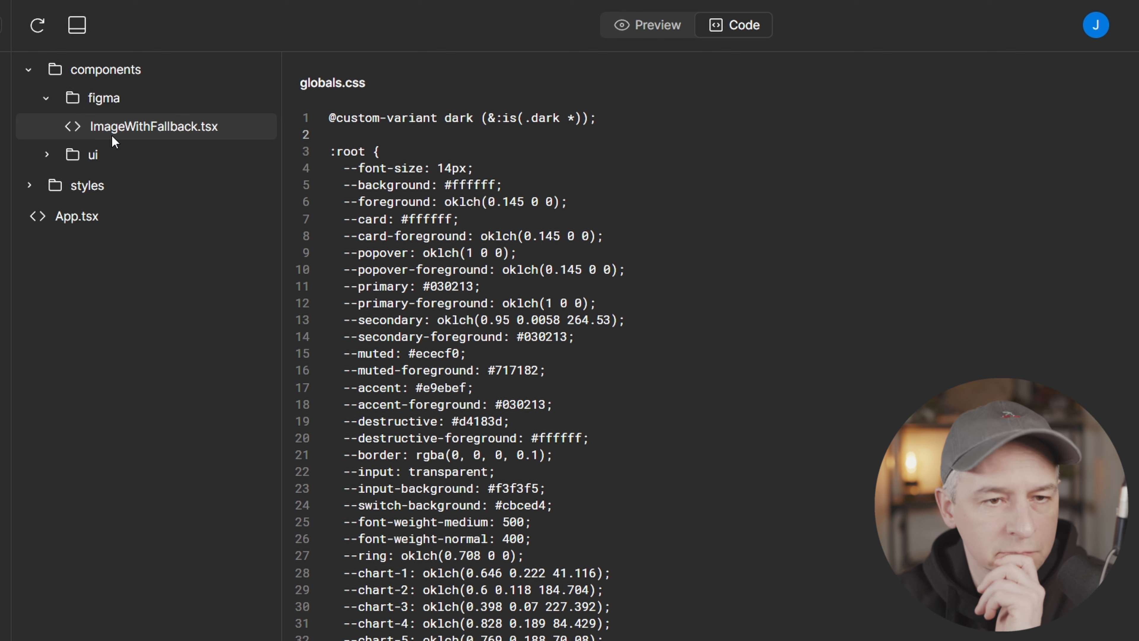
pyautogui.click(153, 132)
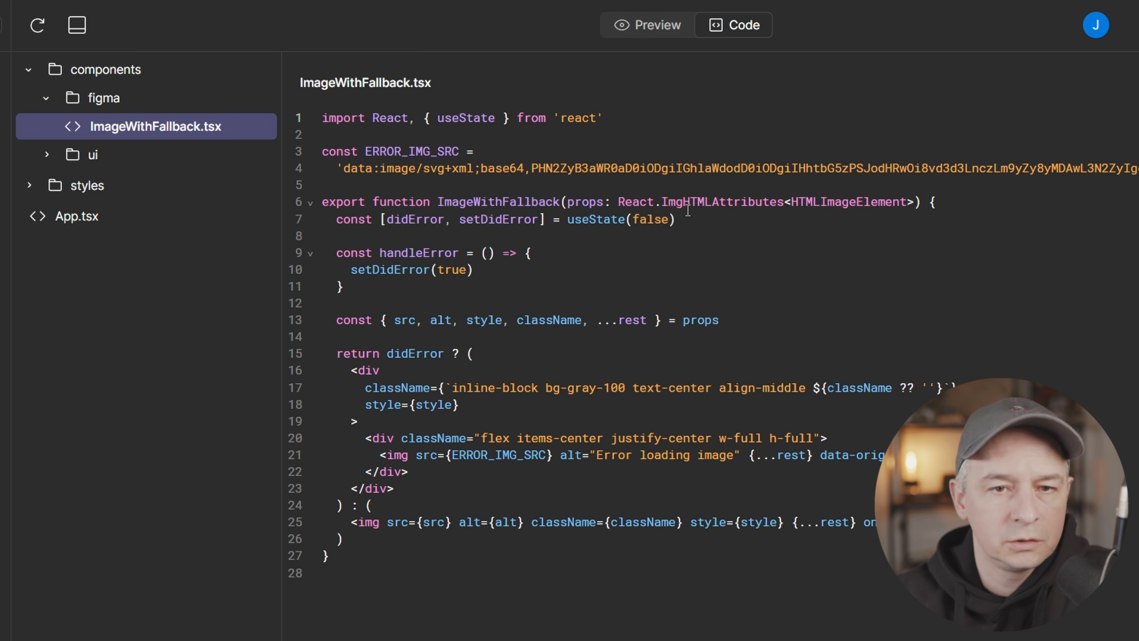
pyautogui.click(47, 100)
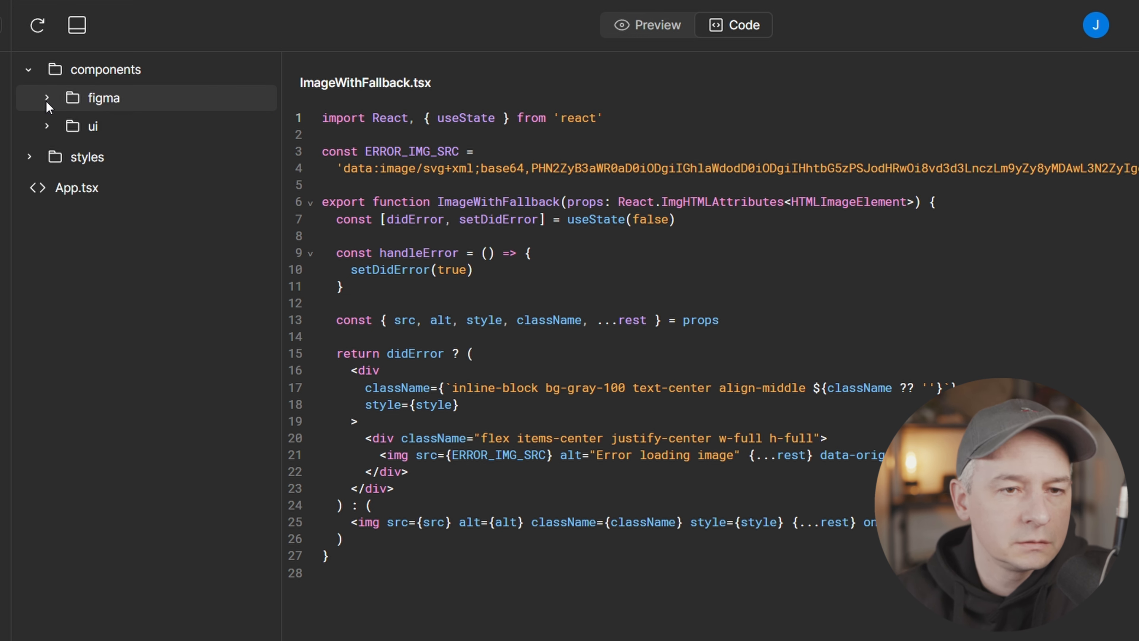
# Expand the ui components folder and open accordion.tsx to examine its Radix and Lucide imports.
pyautogui.click(121, 130)
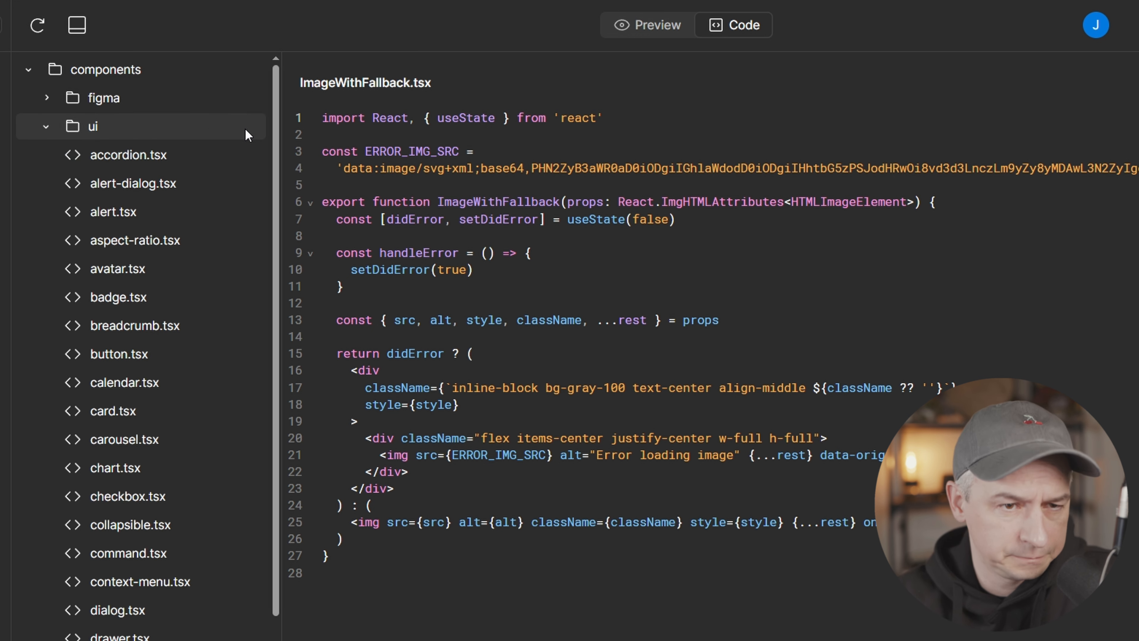
pyautogui.moveTo(275, 133); pyautogui.dragTo(305, 113)
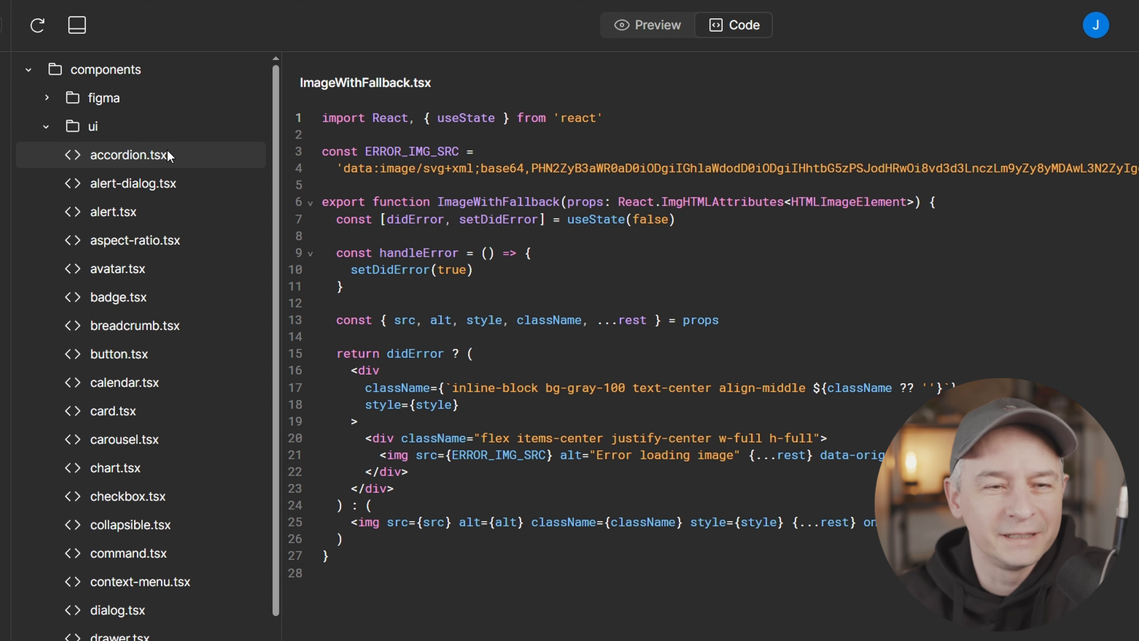
pyautogui.click(177, 157)
pyautogui.click(936, 198)
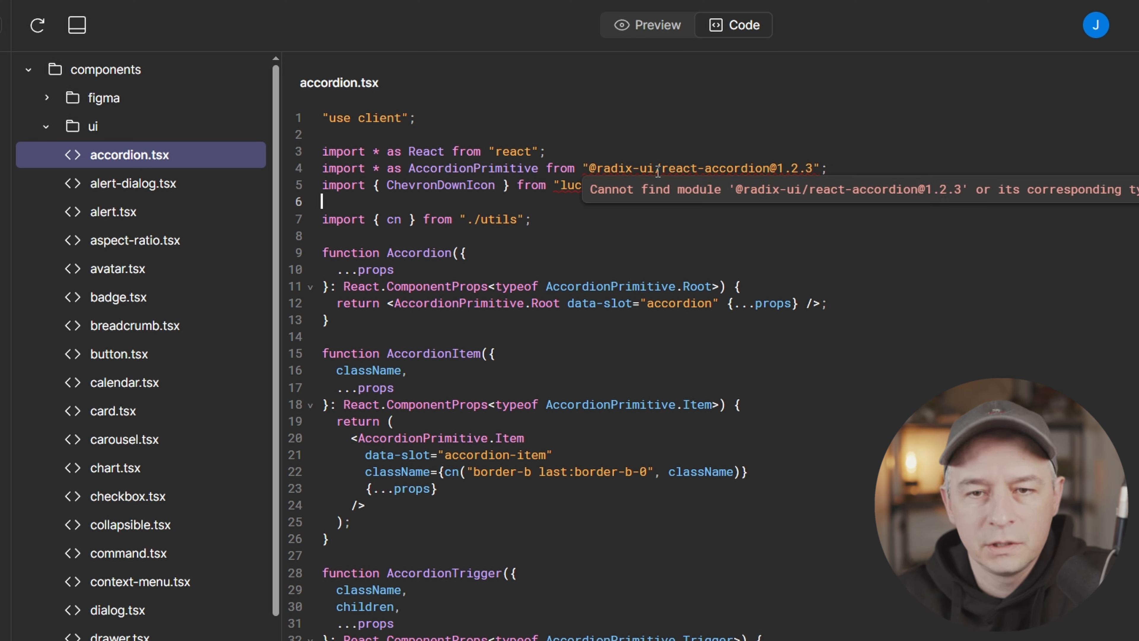
pyautogui.click(771, 155)
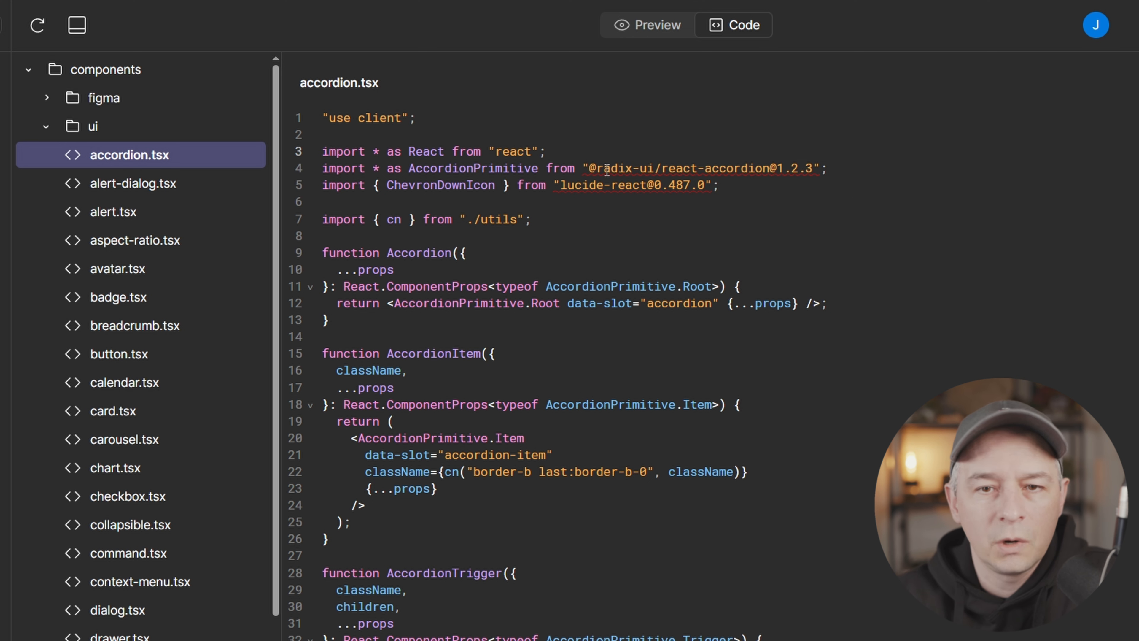
pyautogui.moveTo(599, 169)
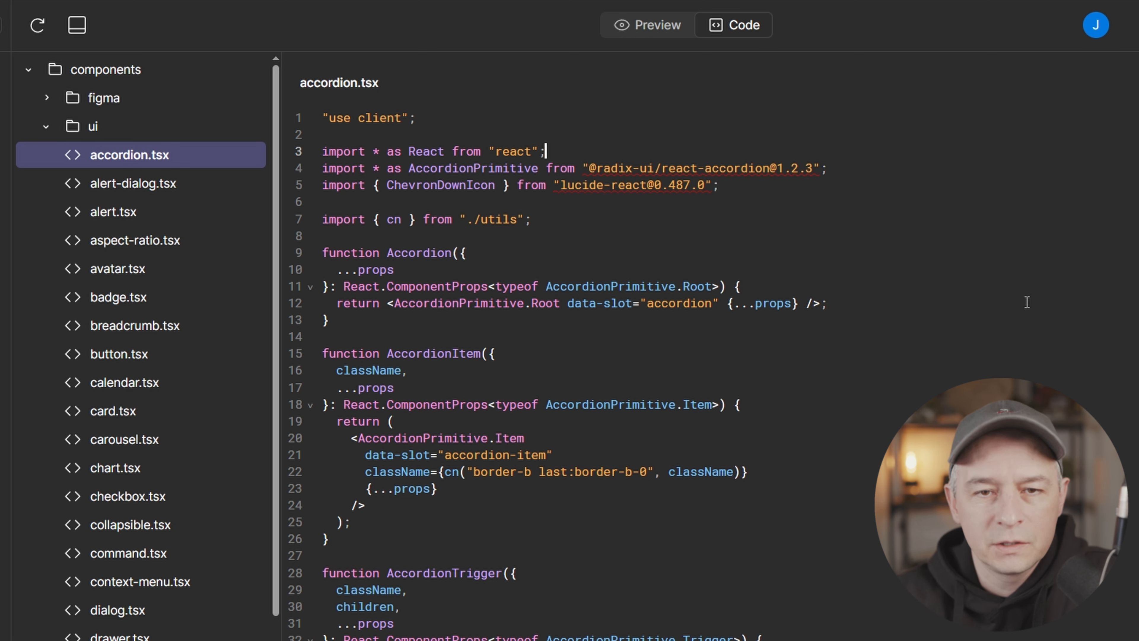
pyautogui.scroll(-1, 664, 169)
pyautogui.scroll(1, 665, 169)
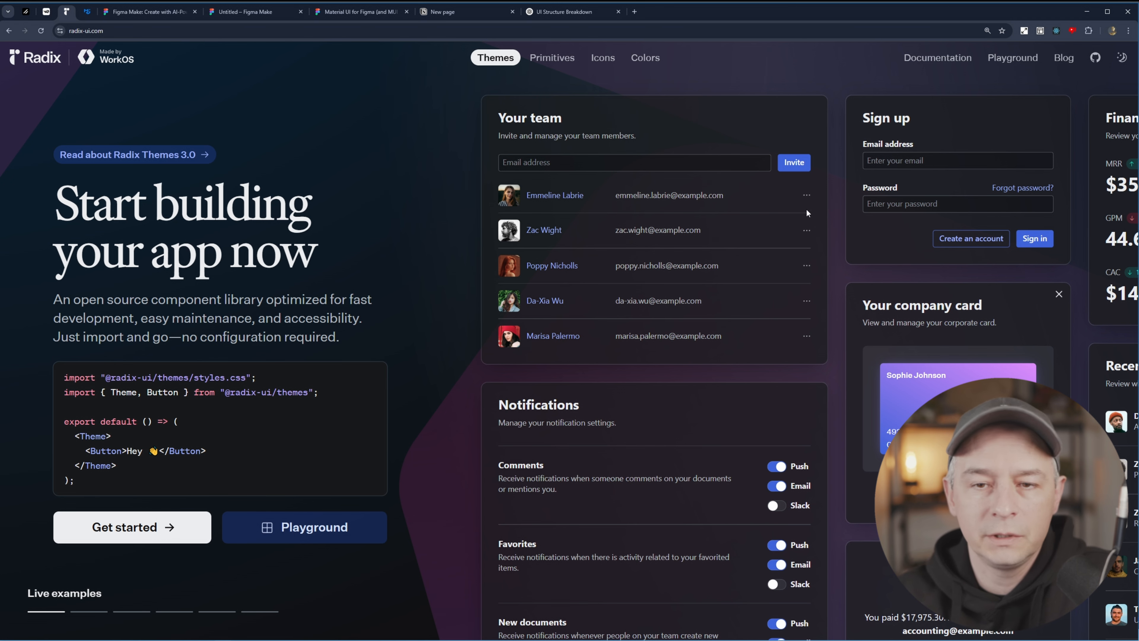
# On the Radix website, try the team card's options on the Themes page, and look over the Primitives page.
pyautogui.click(806, 194)
pyautogui.click(485, 97)
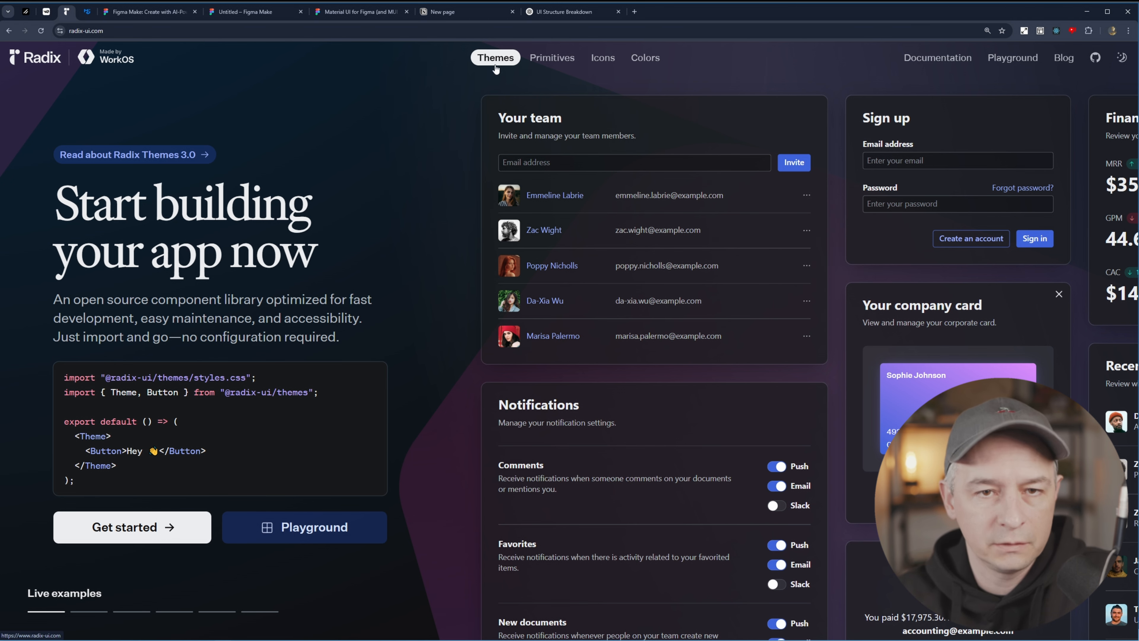
pyautogui.click(552, 58)
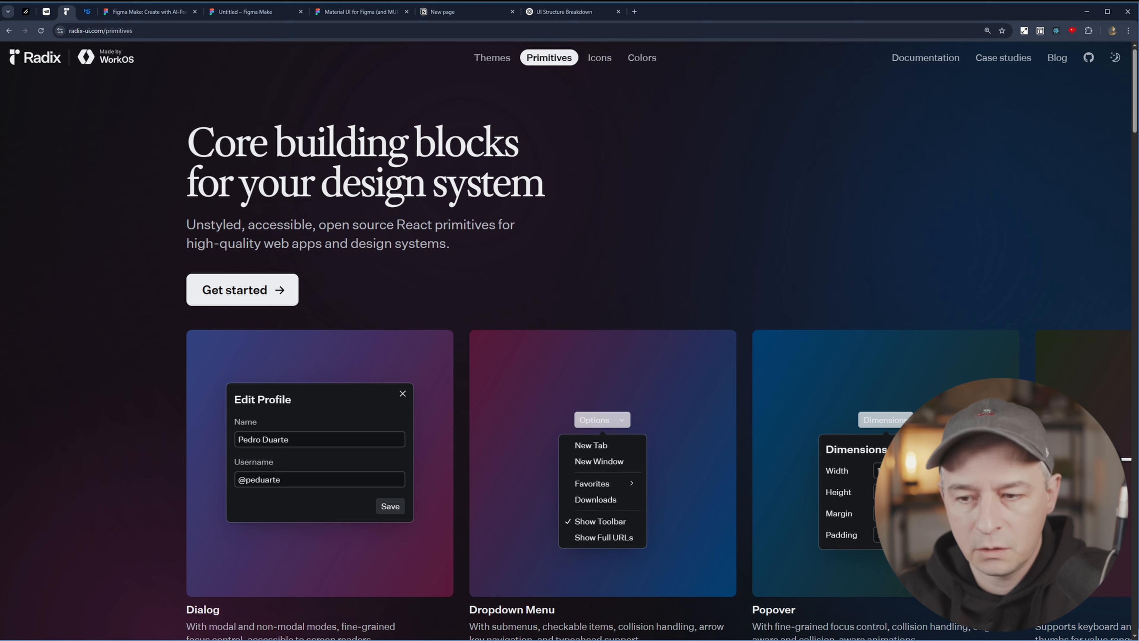
pyautogui.scroll(-4, 658, 369)
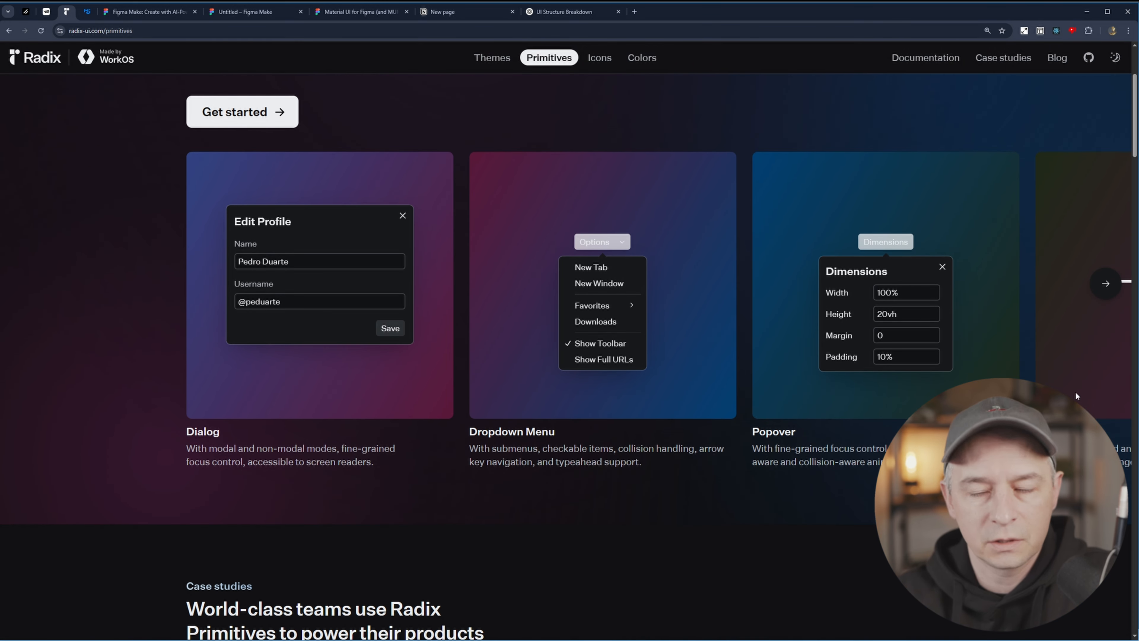
pyautogui.moveTo(1135, 145); pyautogui.dragTo(1131, 169)
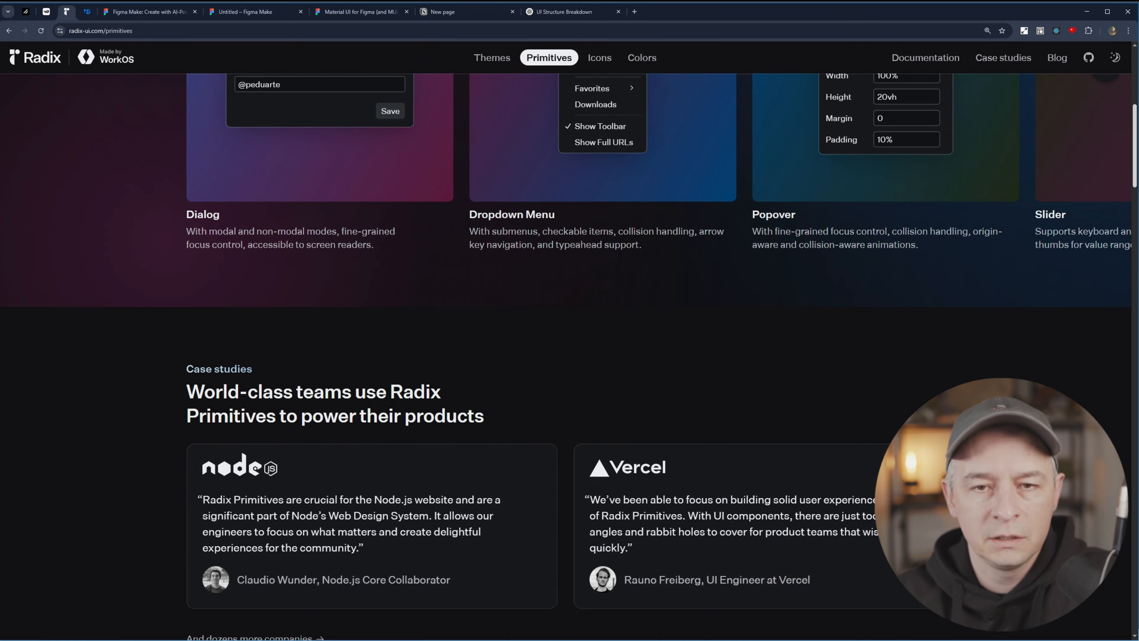
pyautogui.scroll(5, 1117, 228)
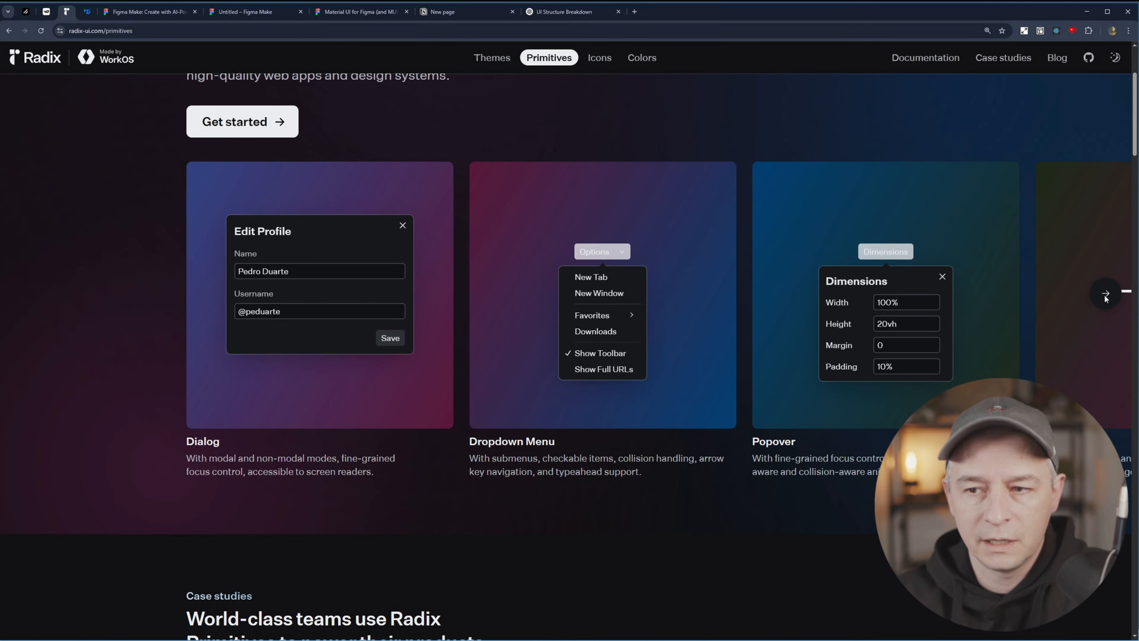
# Browse the Radix primitives carousel and try out the Scroll Area and Tabs examples.
pyautogui.click(1105, 294)
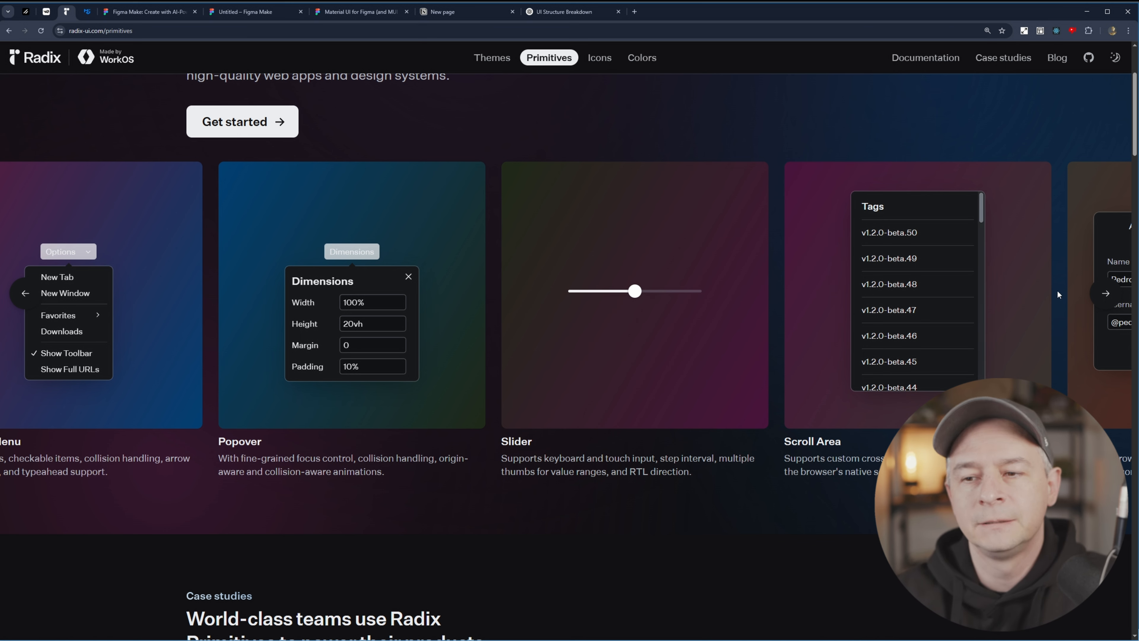
pyautogui.moveTo(980, 213); pyautogui.dragTo(638, 274)
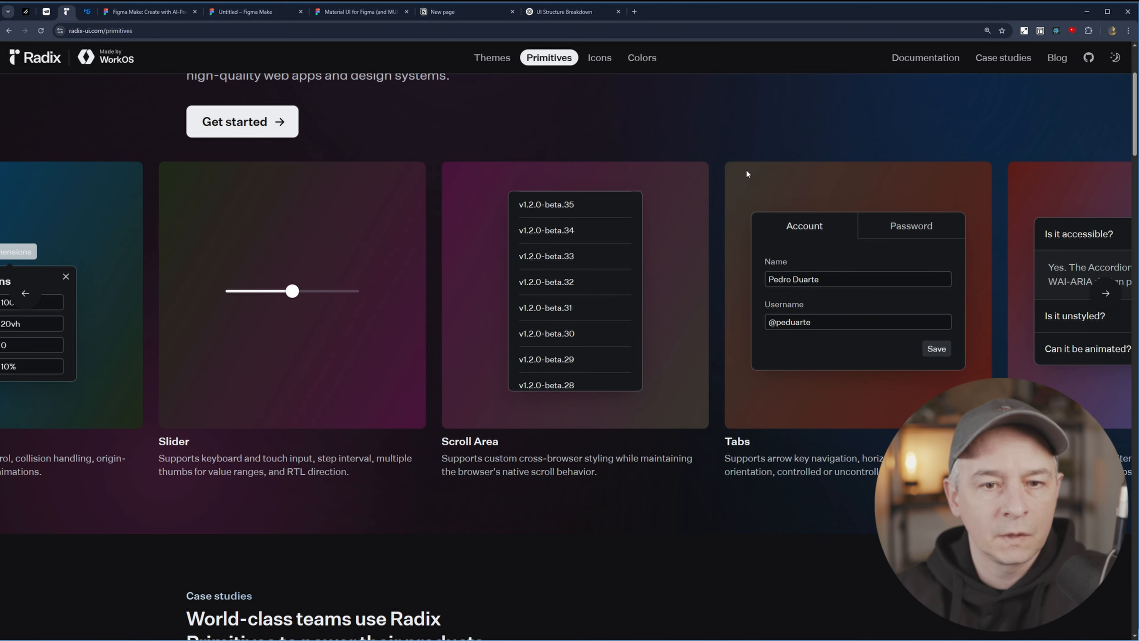
pyautogui.click(904, 233)
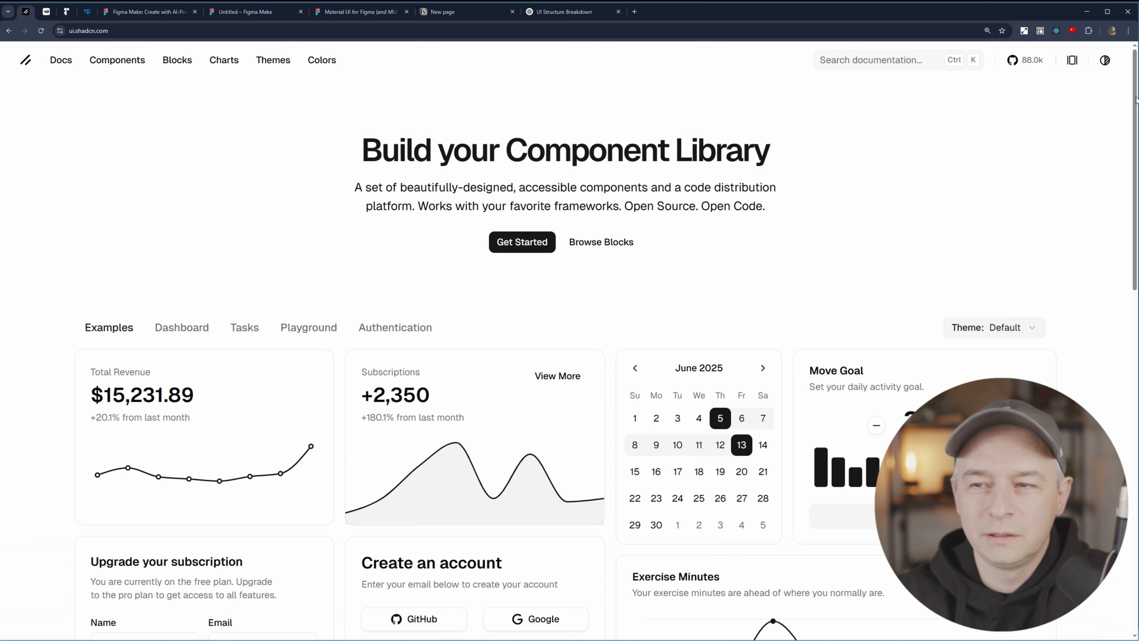
# Look over the example components on the shadcn/ui home page.
pyautogui.moveTo(1135, 99); pyautogui.dragTo(1121, 280)
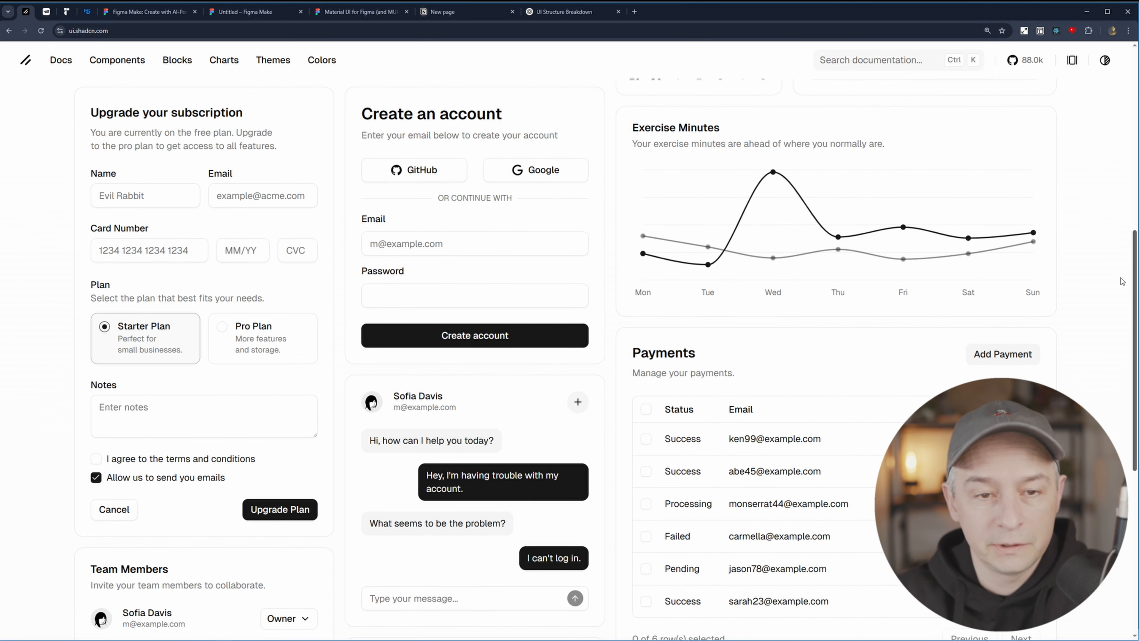
pyautogui.moveTo(1122, 280); pyautogui.dragTo(1130, 324)
pyautogui.scroll(10, 1128, 323)
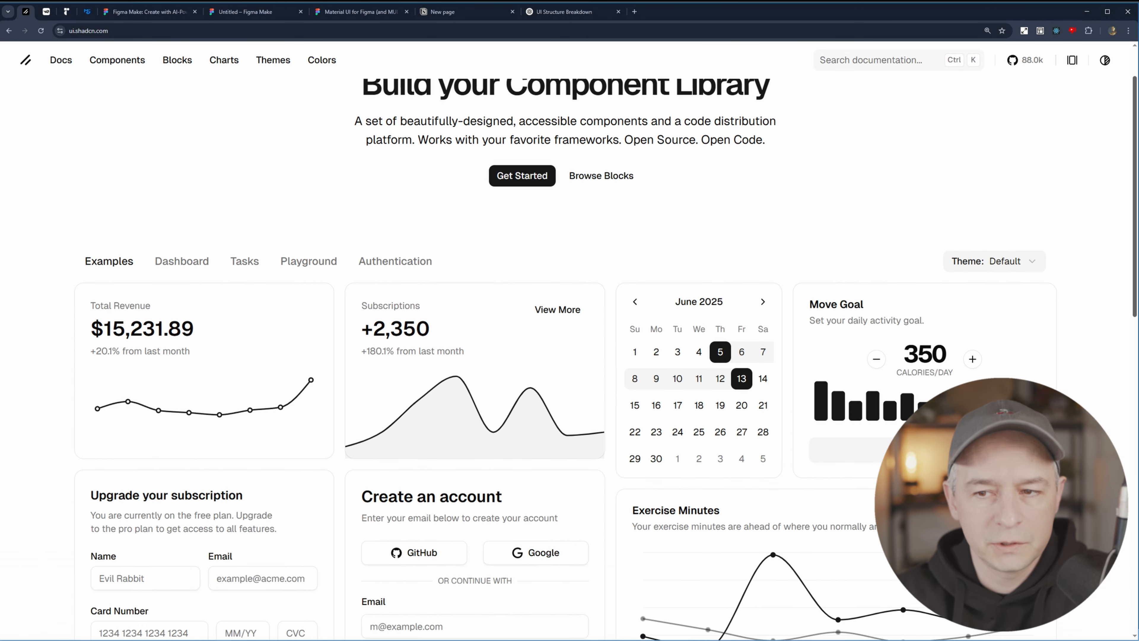
# Set the theme of the shadcn/ui example components to Blue.
pyautogui.click(1006, 264)
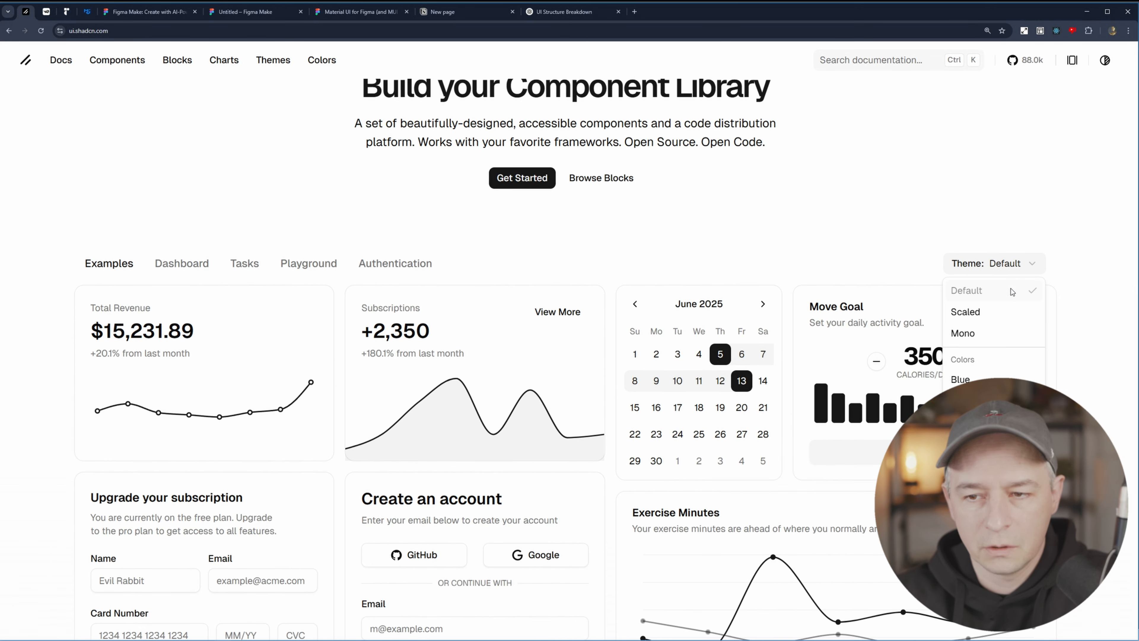
pyautogui.click(999, 375)
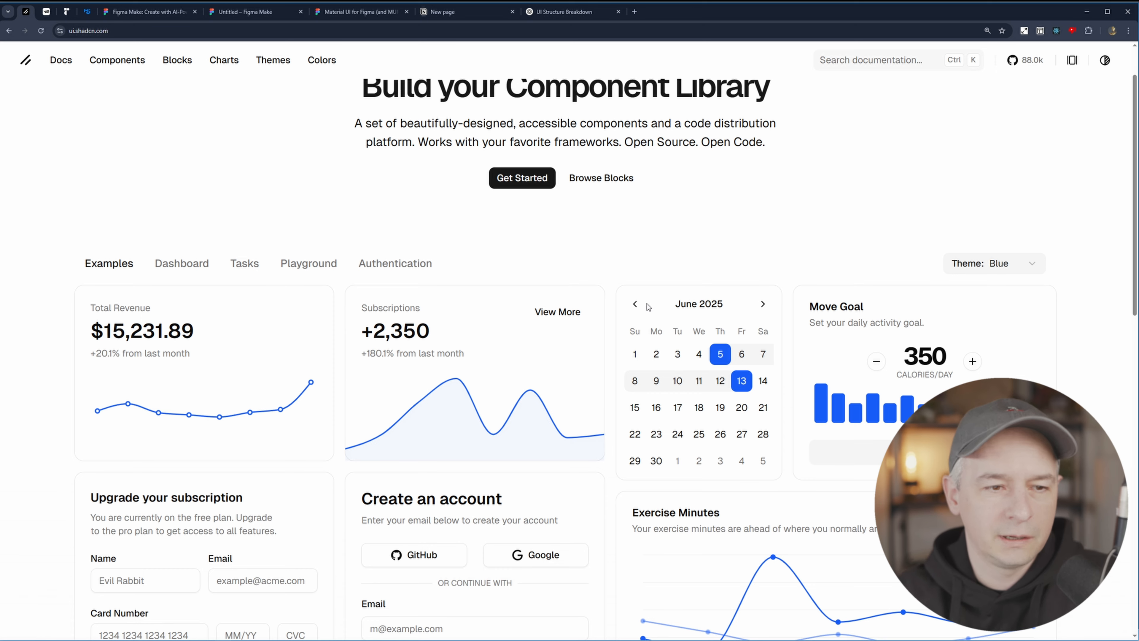
pyautogui.scroll(2, 296, 264)
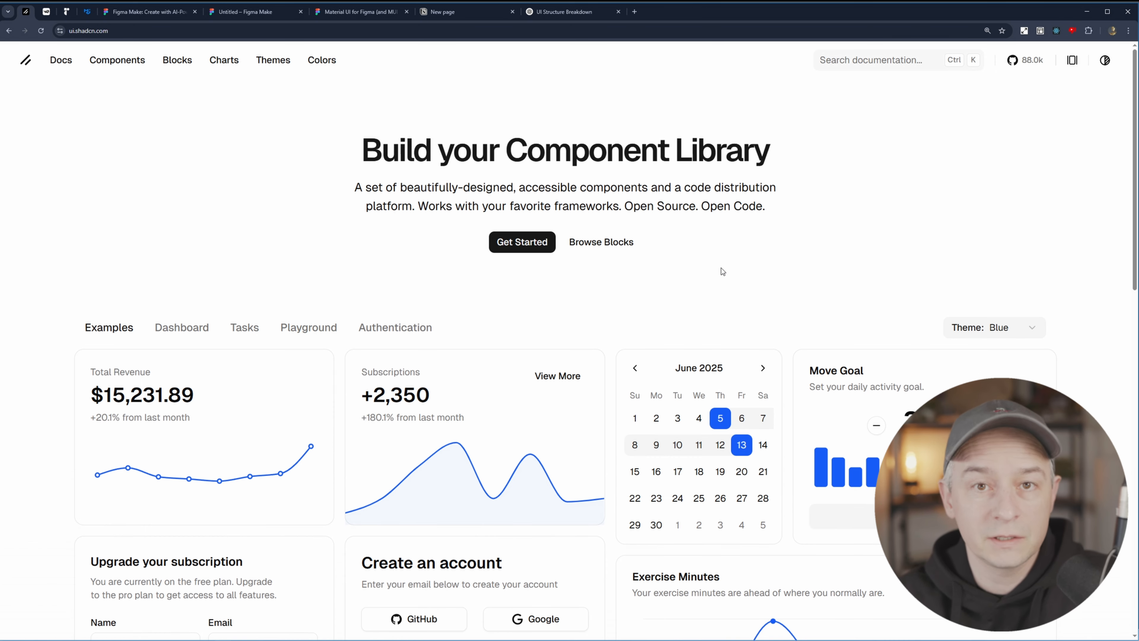
# Open the shadcn/ui components list and view the Calendar component's page.
pyautogui.click(120, 60)
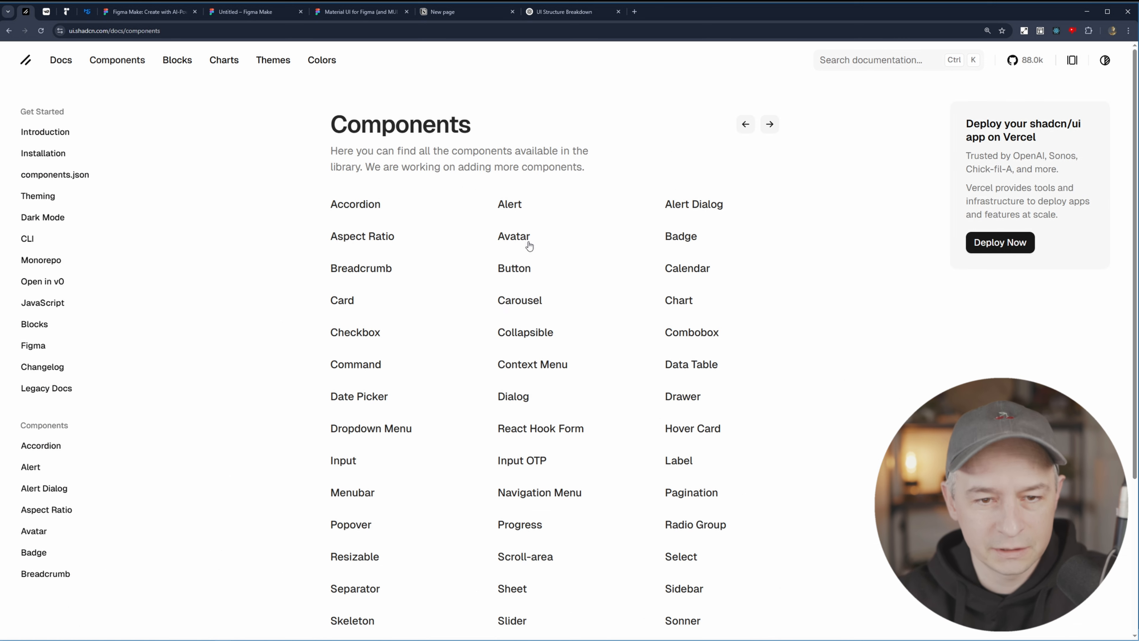
pyautogui.click(690, 270)
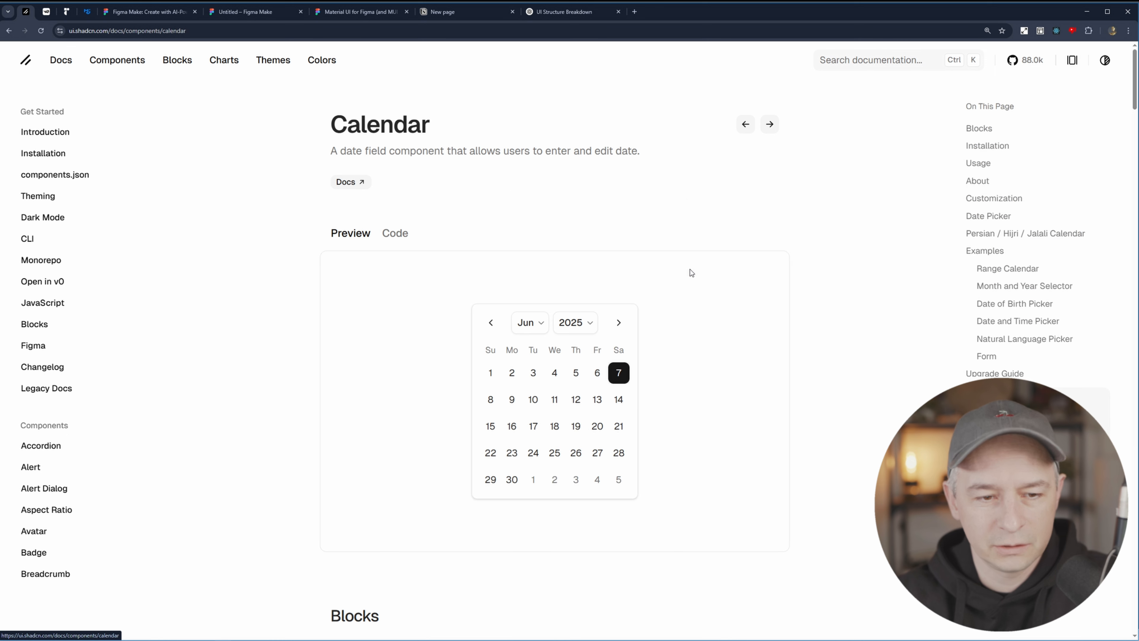
# Look over the Calendar component's page and open its calendar blocks in the Blocks Library.
pyautogui.scroll(-5, 850, 465)
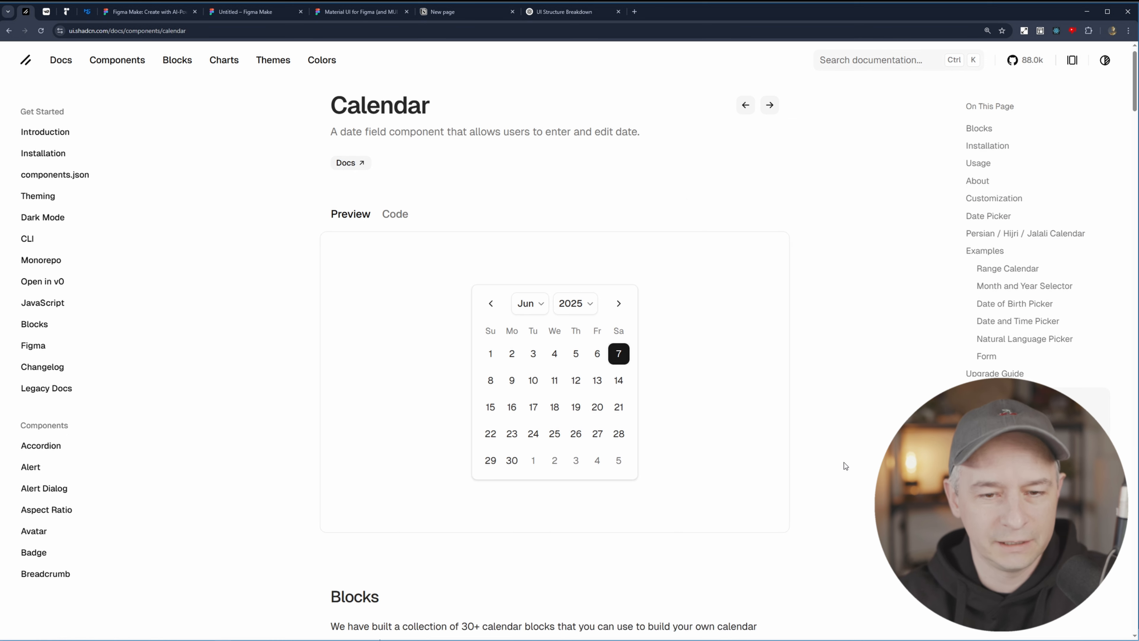
pyautogui.scroll(-4, 844, 466)
pyautogui.scroll(6, 844, 465)
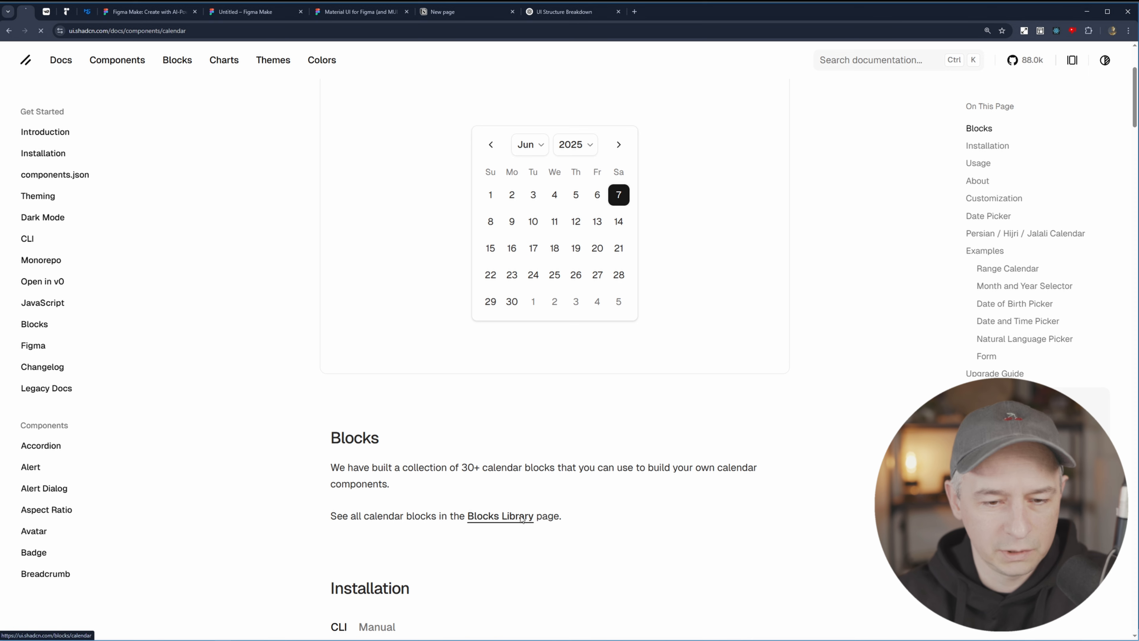
pyautogui.click(520, 516)
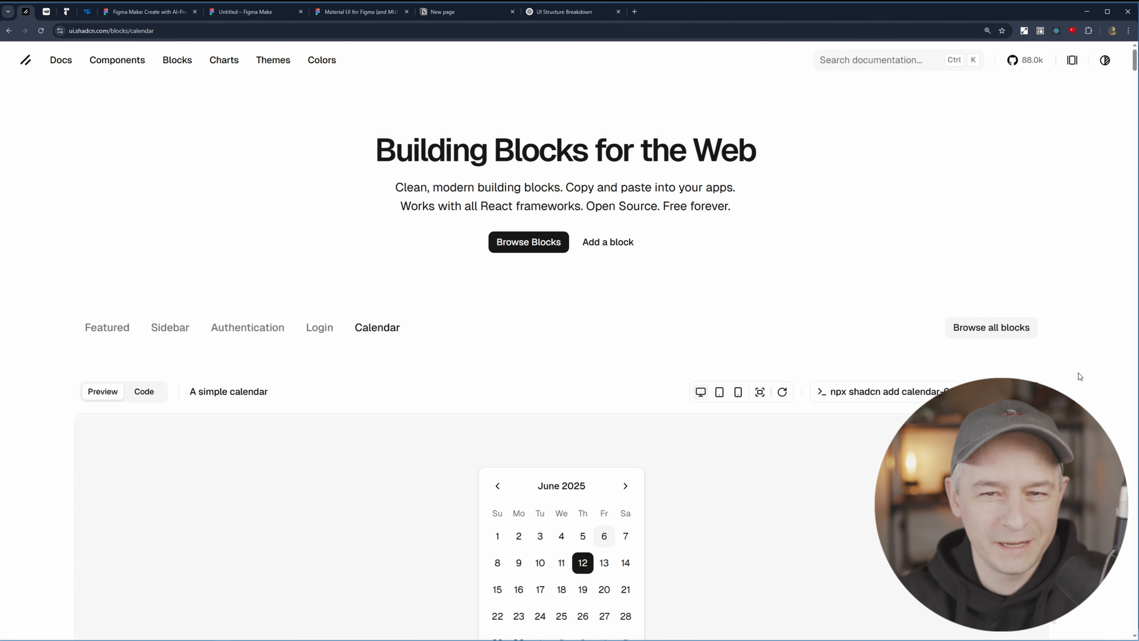
# Browse the calendar blocks down to the single month with range selection example.
pyautogui.scroll(-10, 1077, 373)
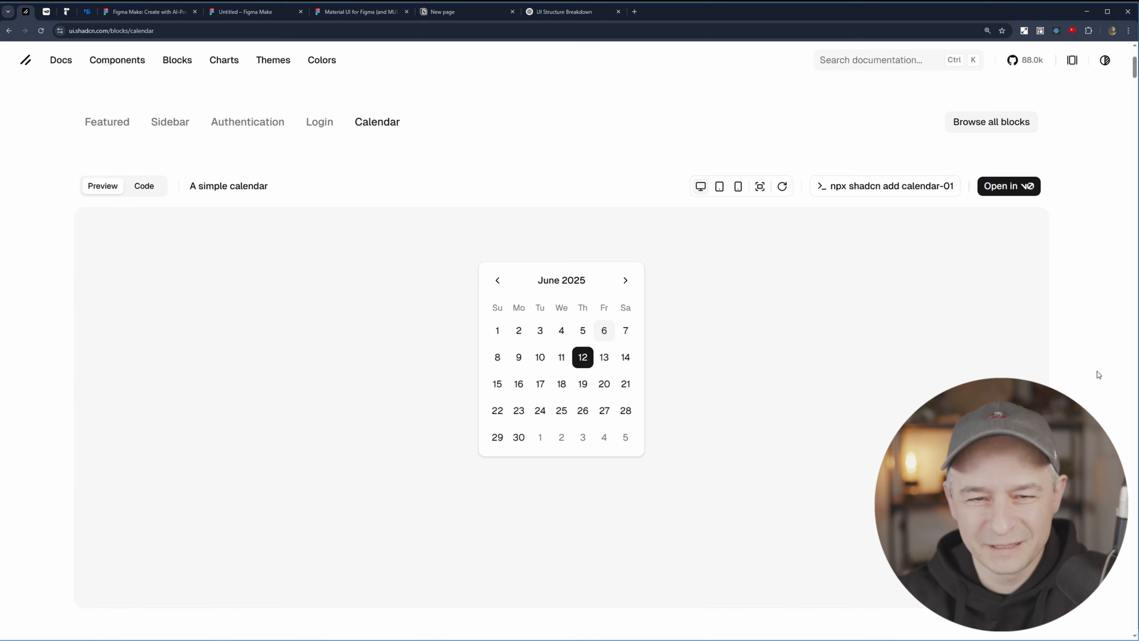
pyautogui.scroll(-5, 1098, 374)
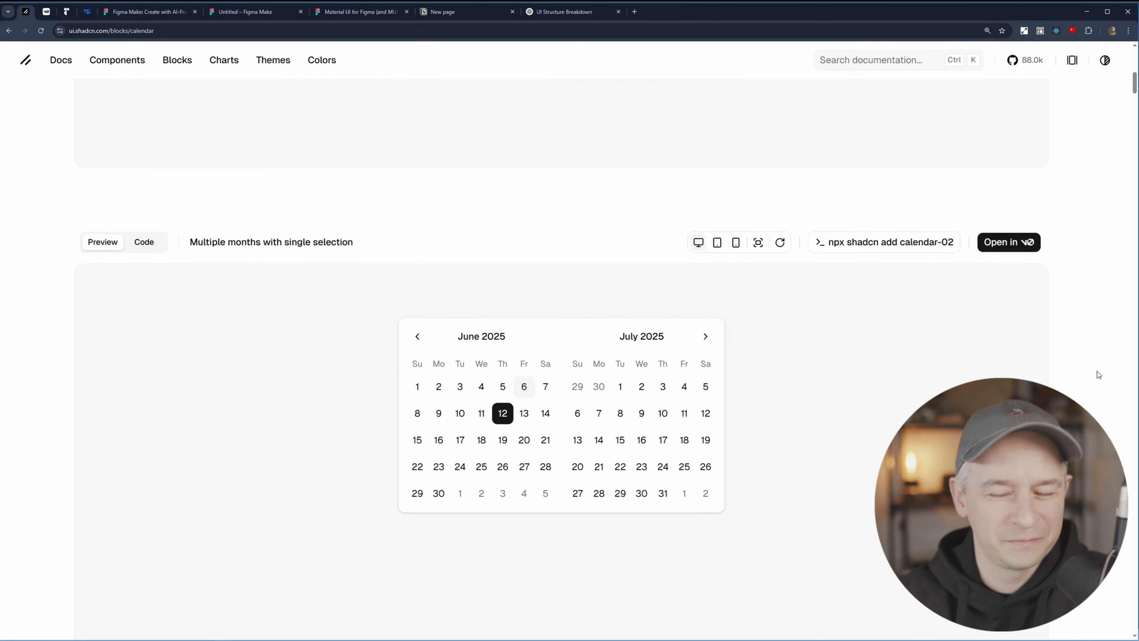
pyautogui.scroll(-1, 1098, 374)
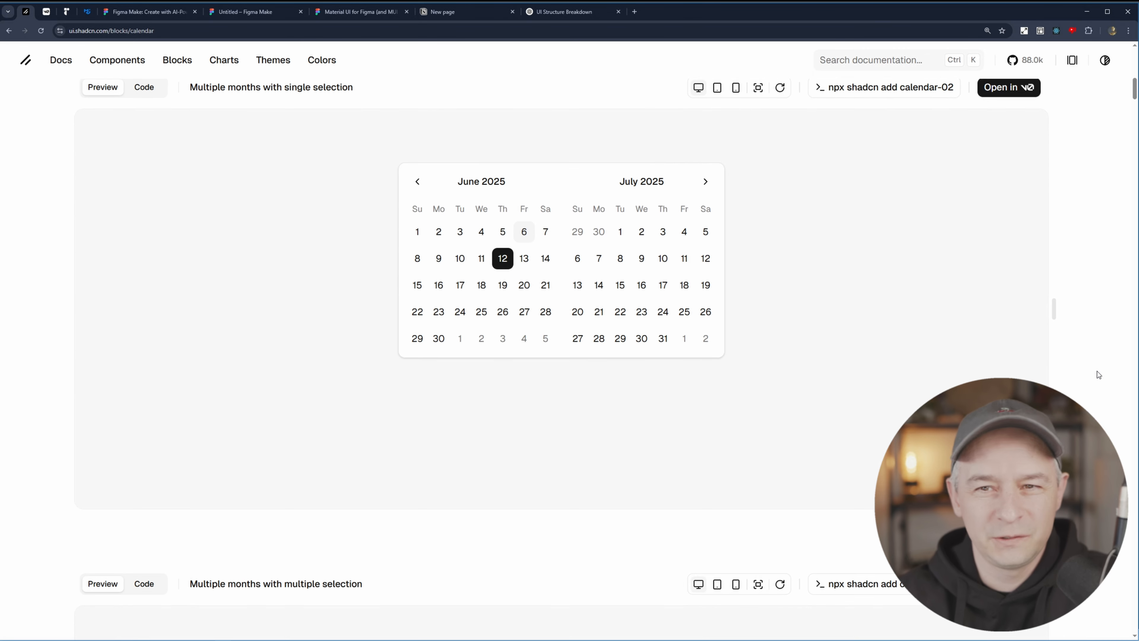
pyautogui.scroll(1, 1098, 374)
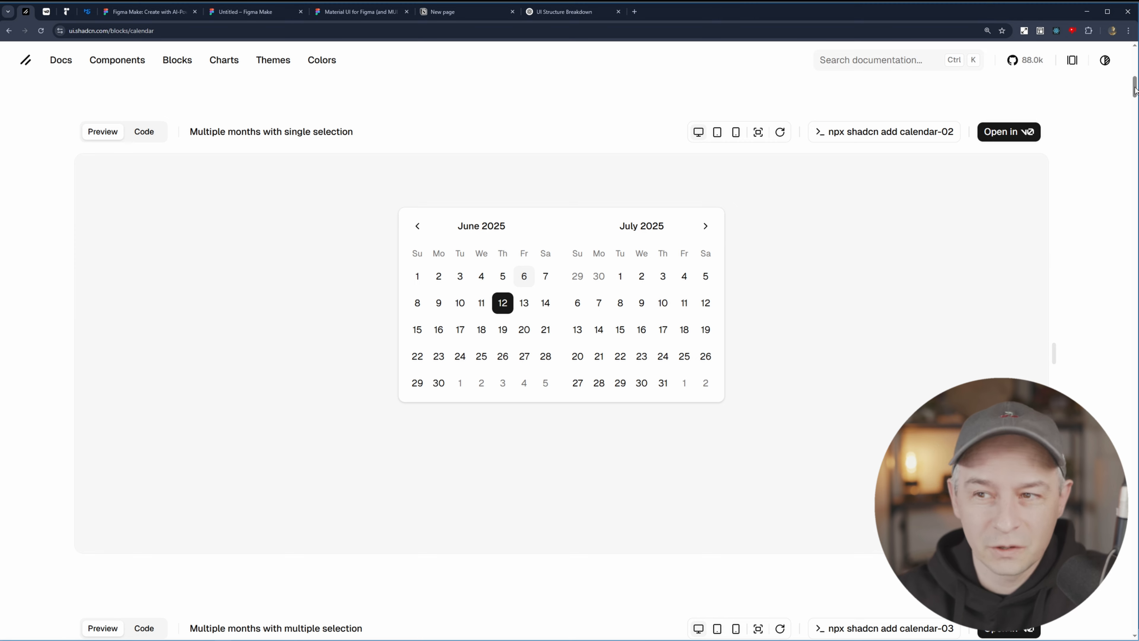
pyautogui.scroll(-3, 1135, 94)
pyautogui.moveTo(1134, 94); pyautogui.dragTo(1126, 126)
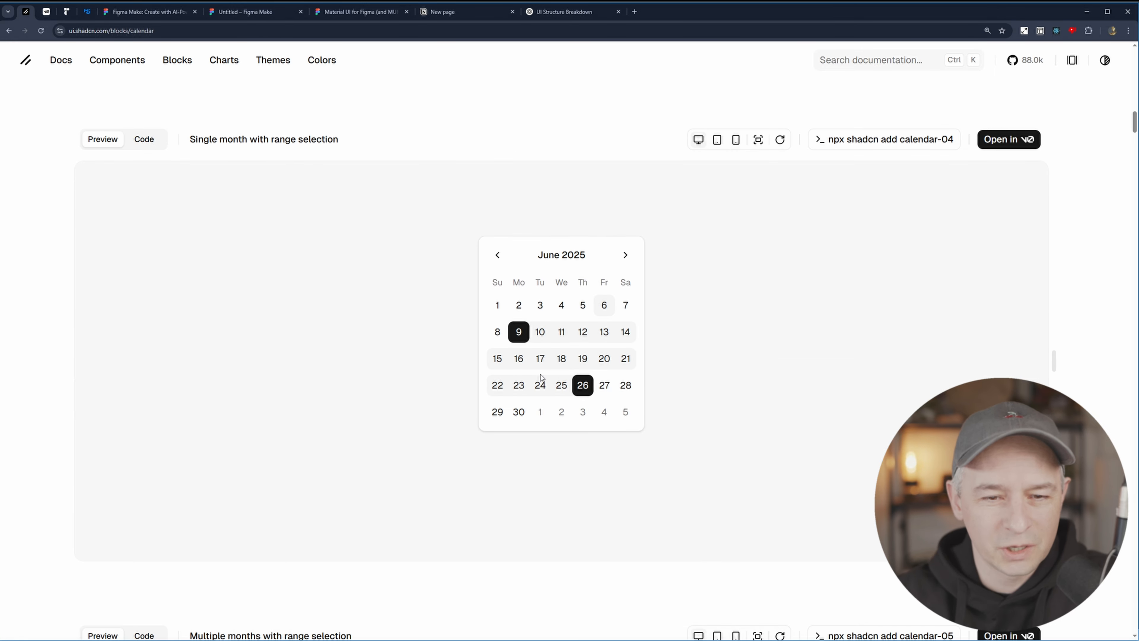
# Set the date range in the single-month range selection calendar to June 9–13, 2025.
pyautogui.click(543, 382)
pyautogui.click(562, 332)
pyautogui.click(604, 332)
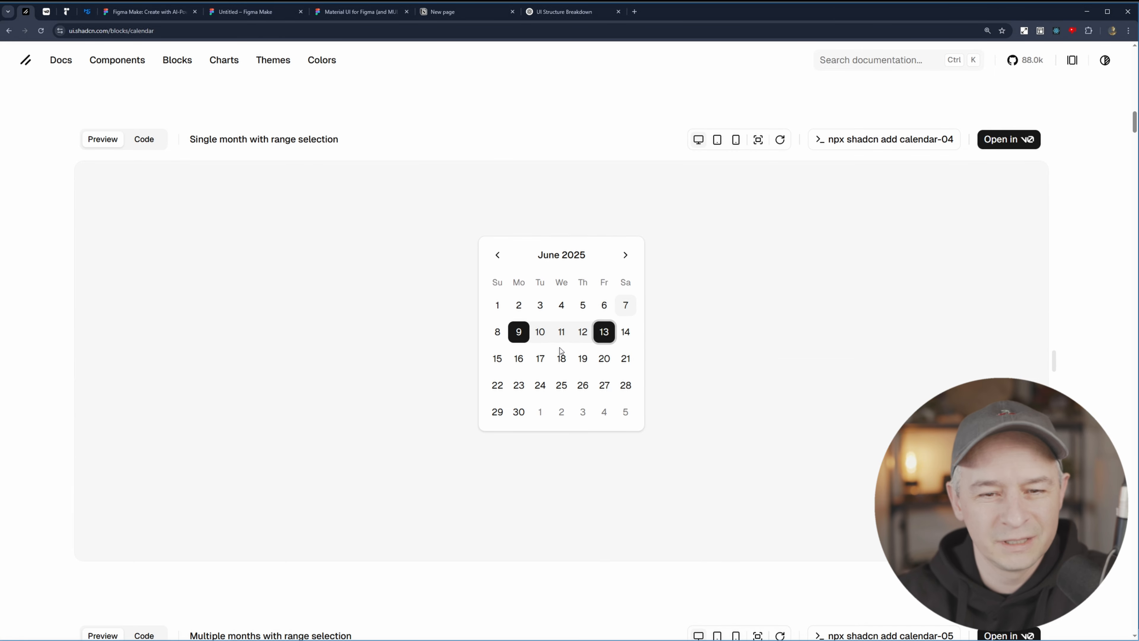
# View the code of the single-month range calendar block, return to its preview and browse further blocks.
pyautogui.click(146, 146)
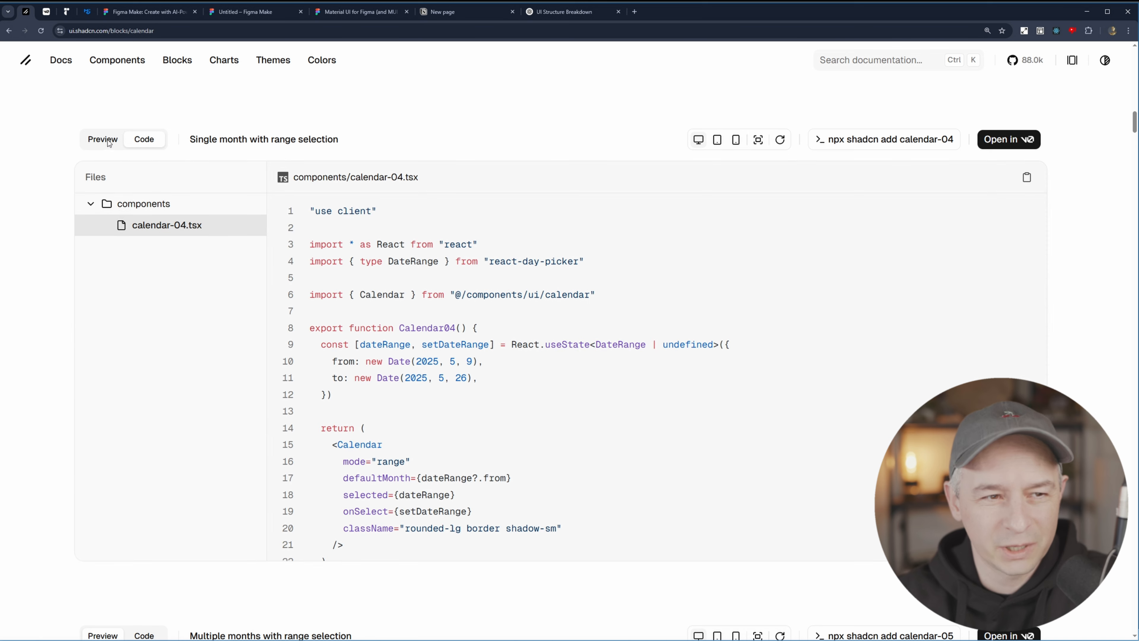
pyautogui.click(103, 141)
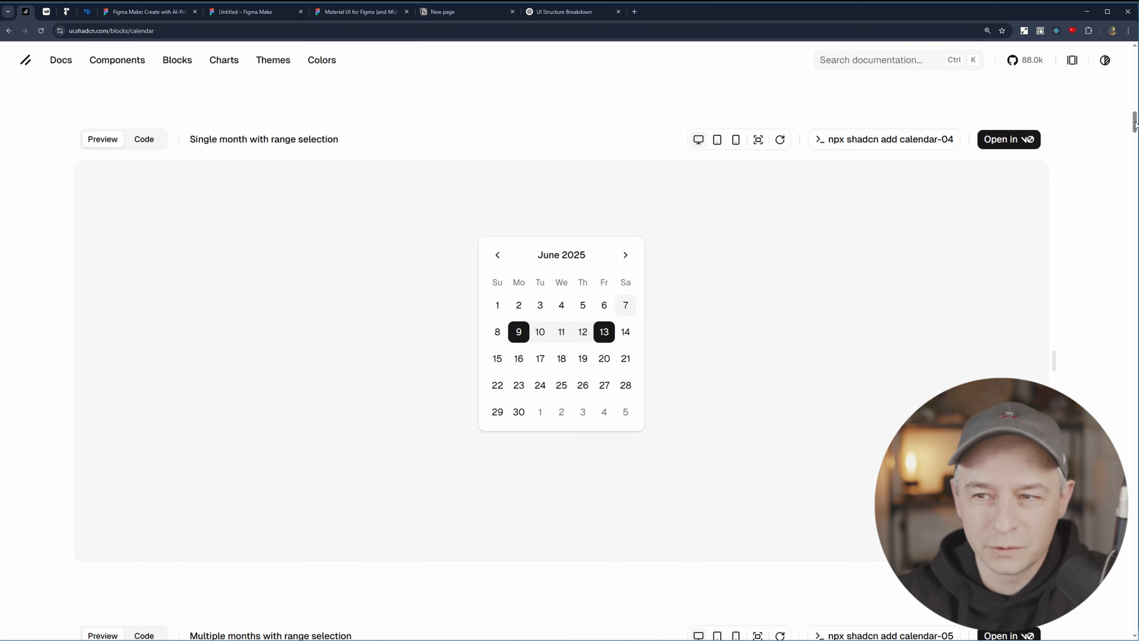
pyautogui.moveTo(1134, 123); pyautogui.dragTo(1125, 180)
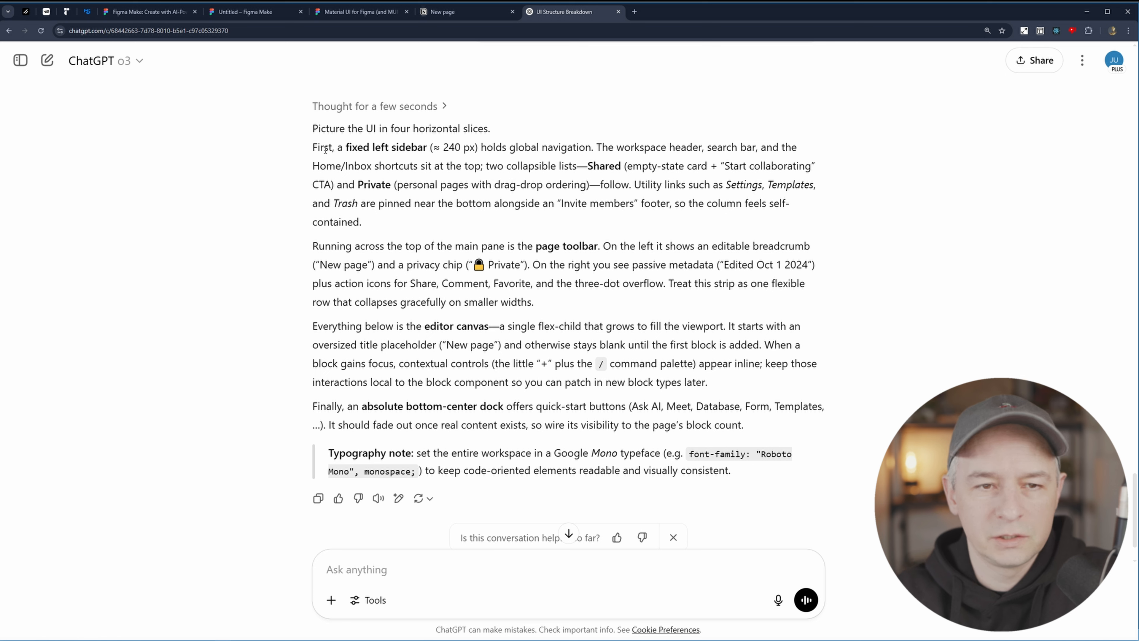
# In the ChatGPT answer, copy the UI description from the fixed left sidebar paragraph through the typography note.
pyautogui.moveTo(313, 148); pyautogui.dragTo(739, 475)
pyautogui.rightClick(740, 469)
pyautogui.click(746, 482)
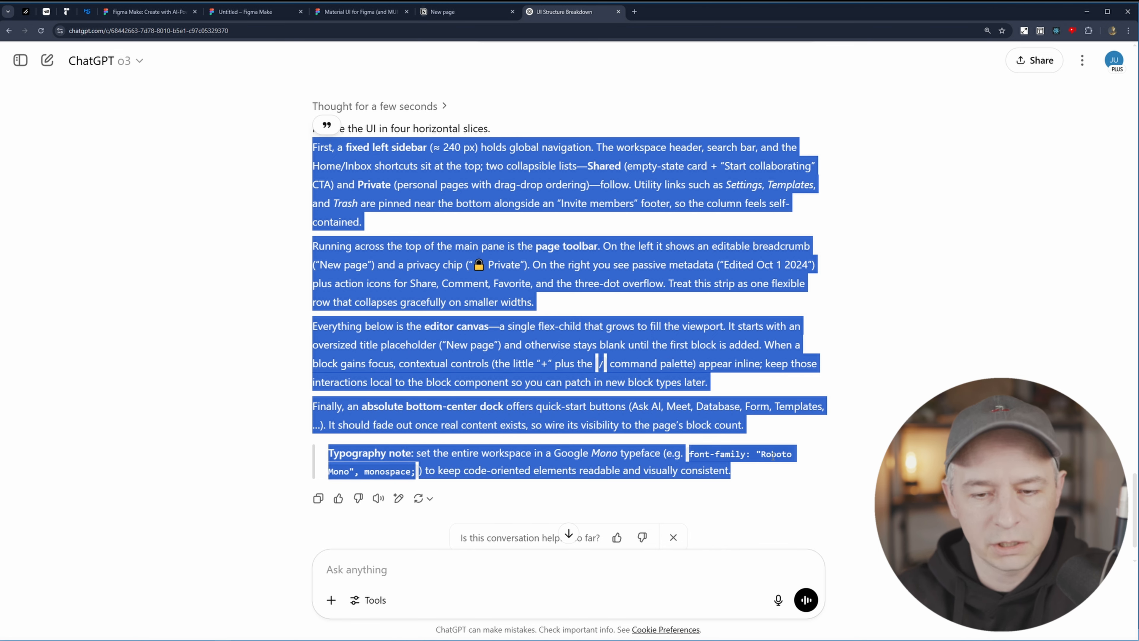
pyautogui.click(829, 441)
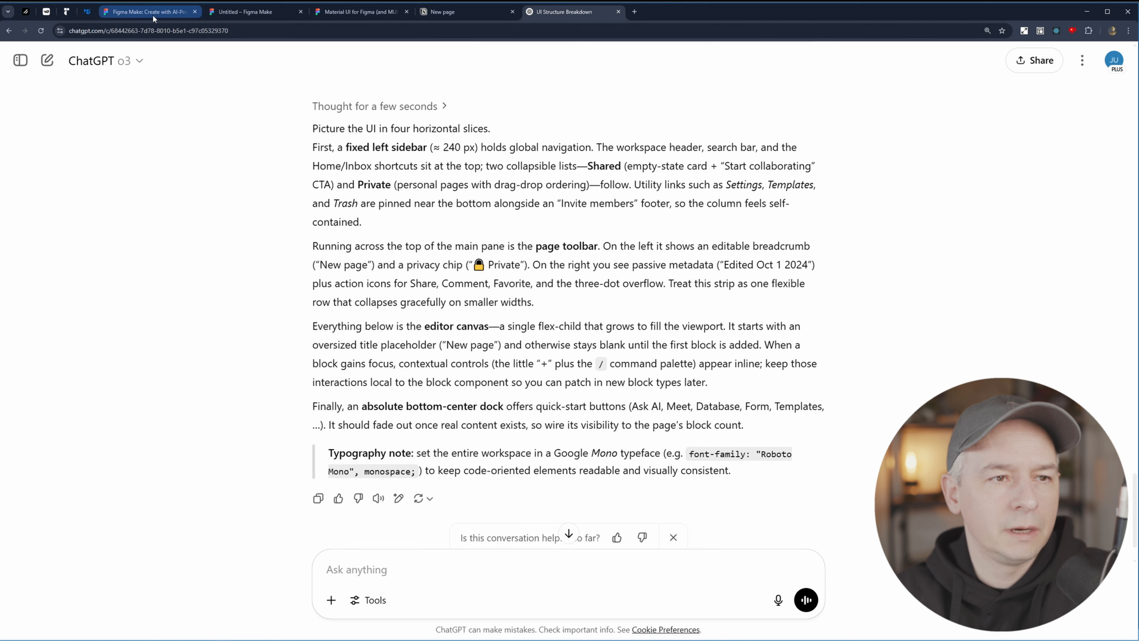
# Switch to the untitled Figma Make file and collapse the ui and components folders in its code files.
pyautogui.click(258, 16)
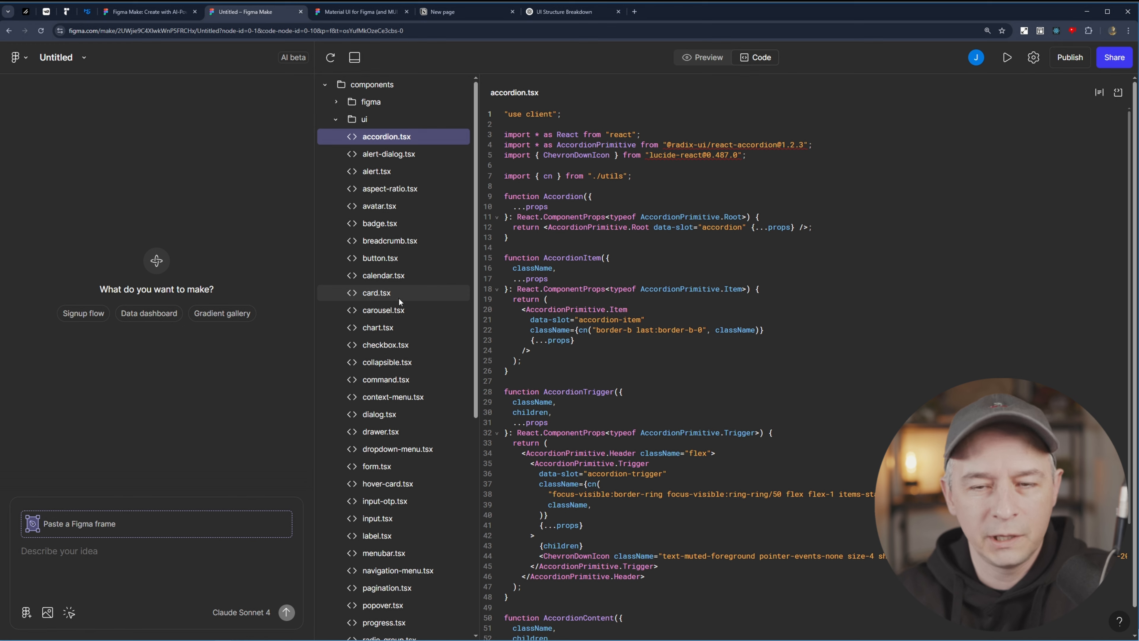
pyautogui.scroll(-3, 400, 301)
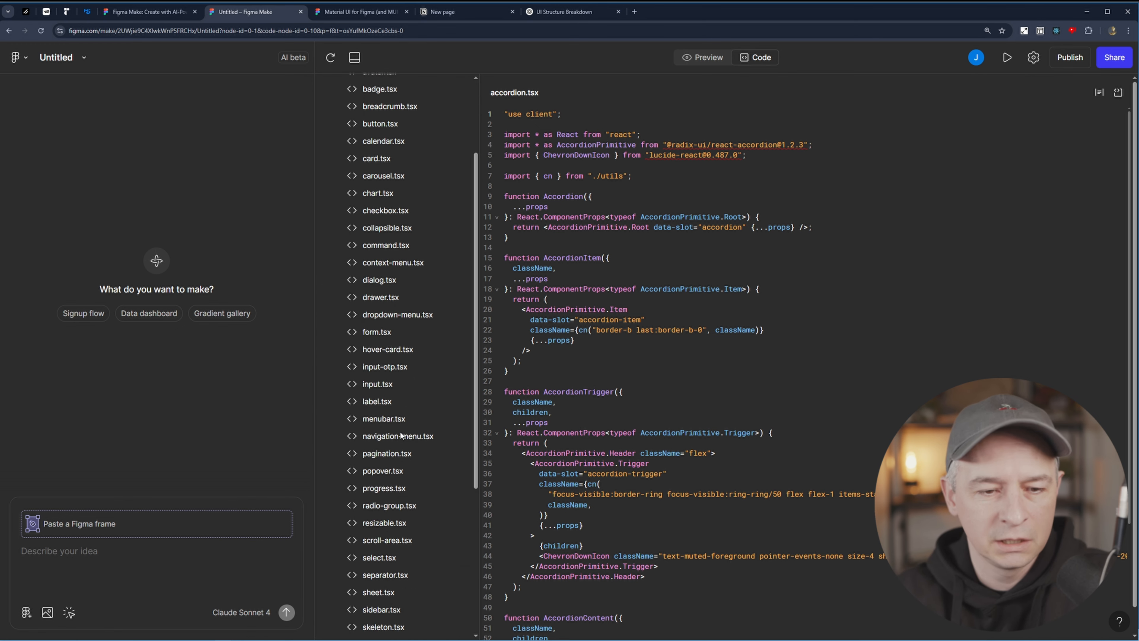
pyautogui.scroll(3, 401, 434)
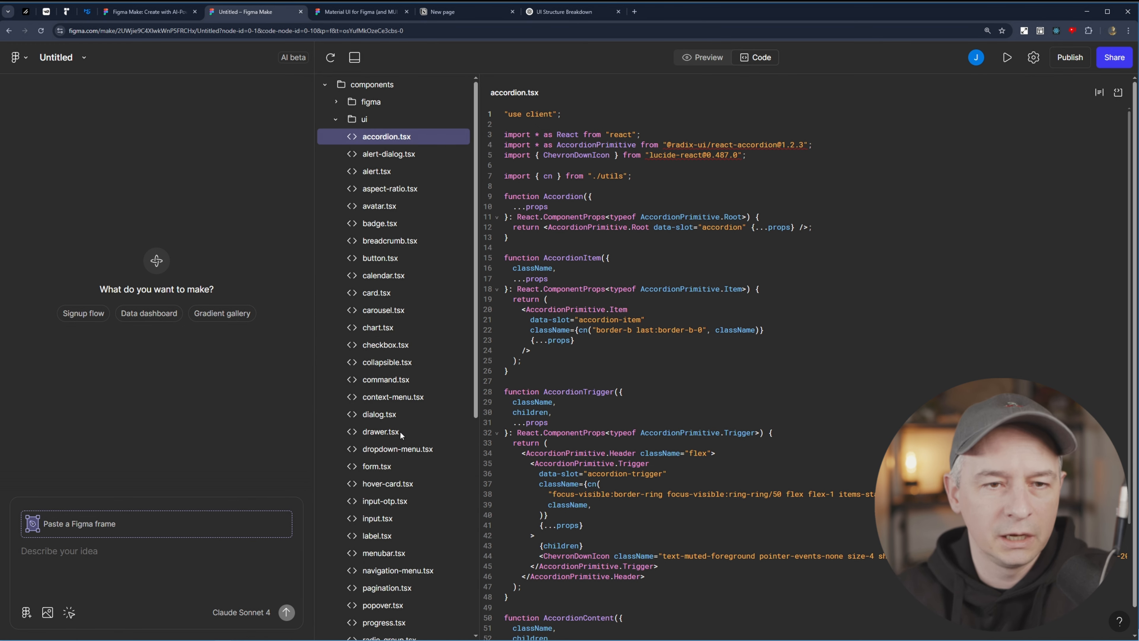
pyautogui.click(334, 120)
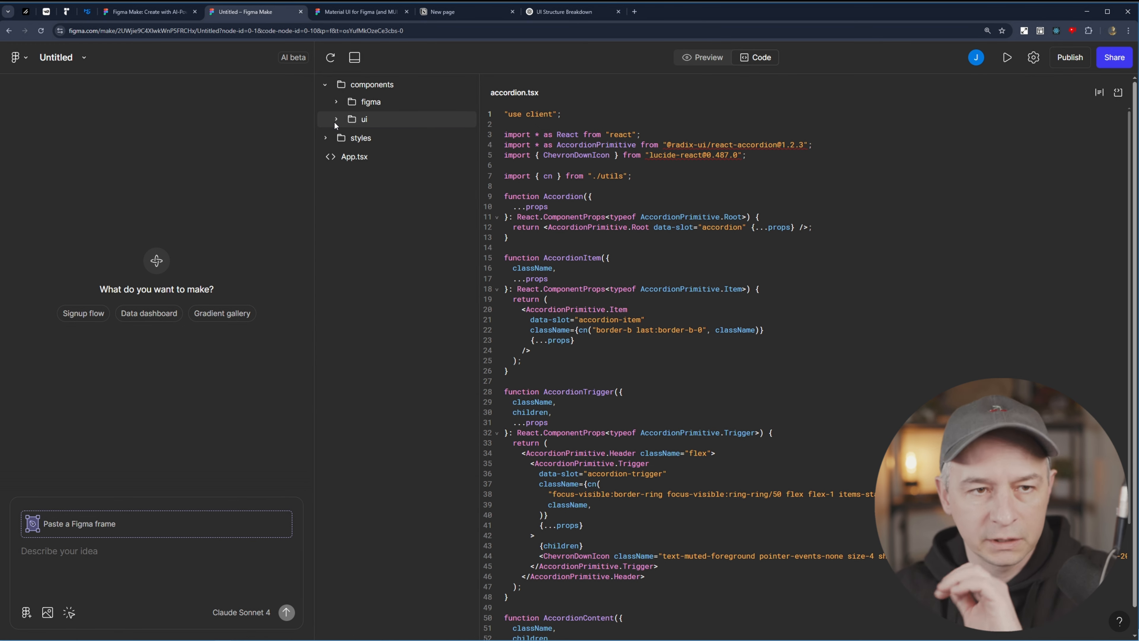
pyautogui.click(332, 84)
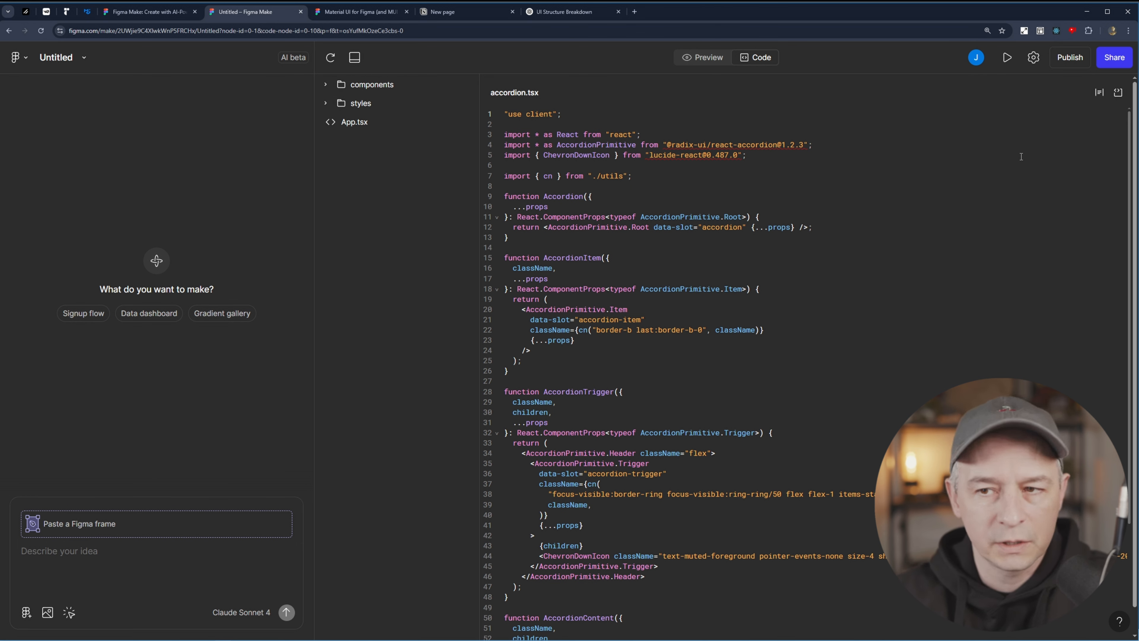
# Return to the preview, paste the copied UI description into the prompt and add the closing line "Please use Material UI".
pyautogui.click(717, 62)
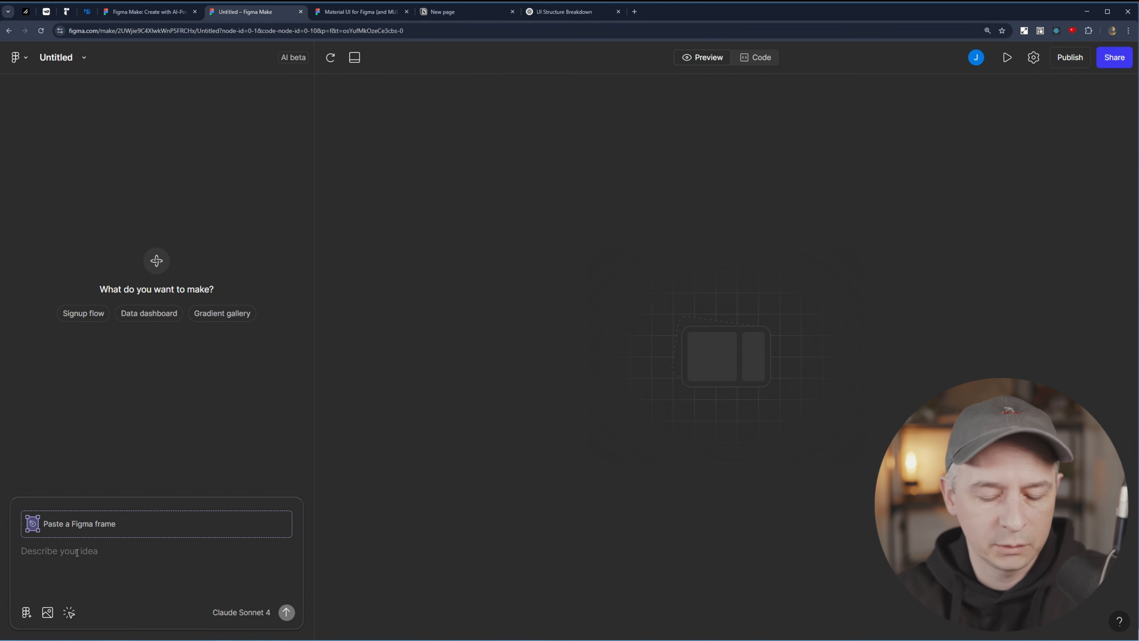
pyautogui.hotkey('ctrl', 'v')
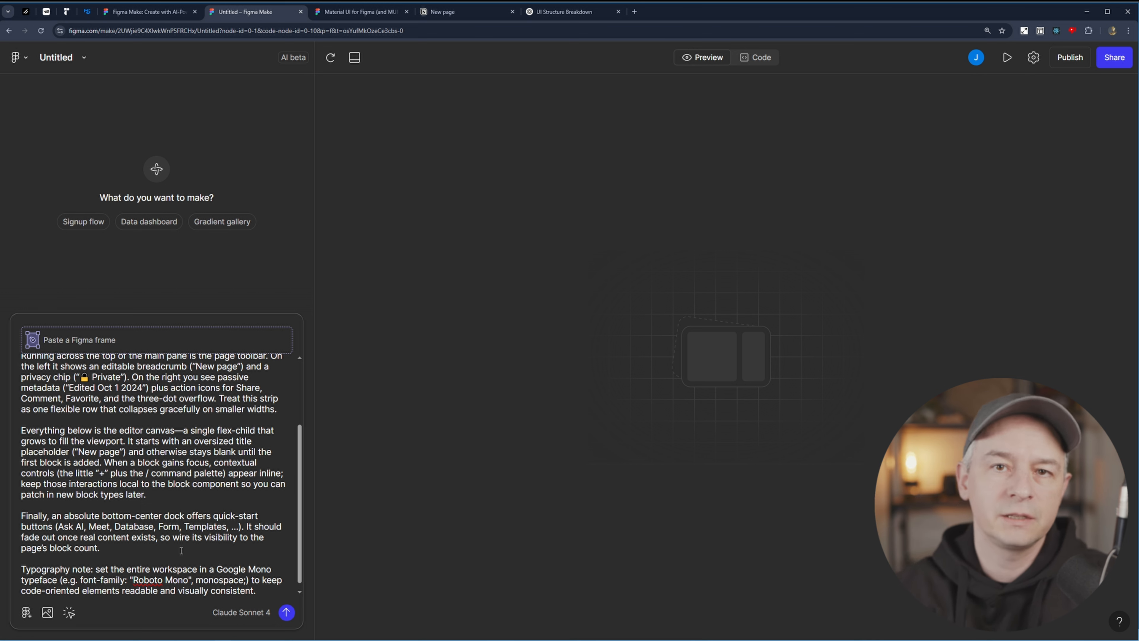
pyautogui.press('Return')
pyautogui.press('Return')
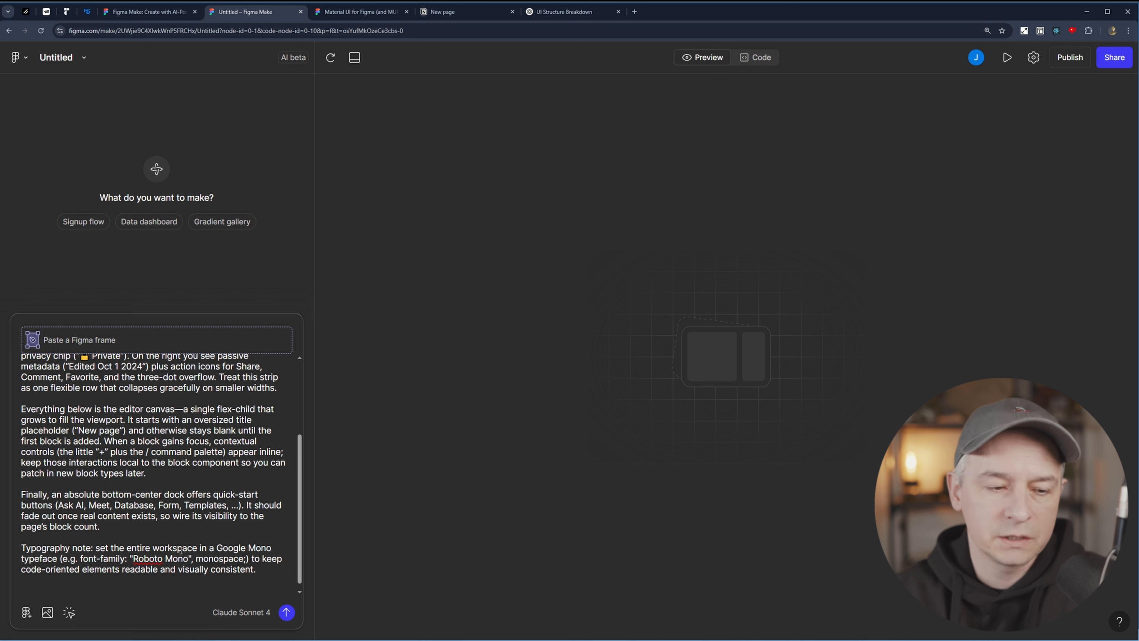
pyautogui.write('PLease use Material UI')
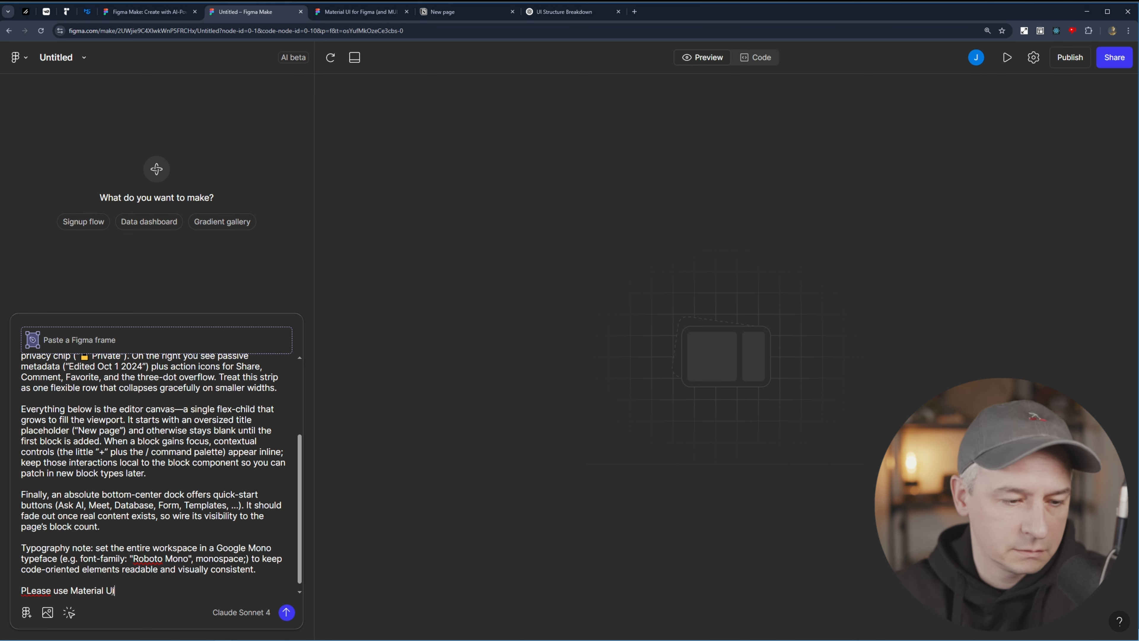
pyautogui.click(33, 590)
pyautogui.press('BackSpace')
pyautogui.write('l')
pyautogui.scroll(3, 157, 442)
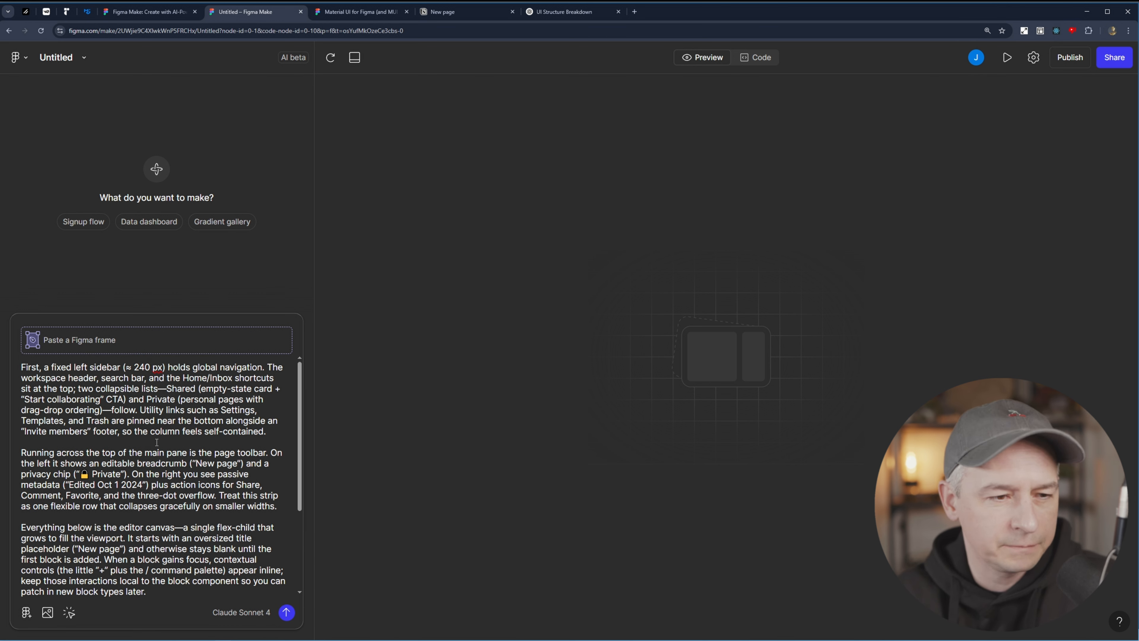
pyautogui.scroll(-3, 176, 452)
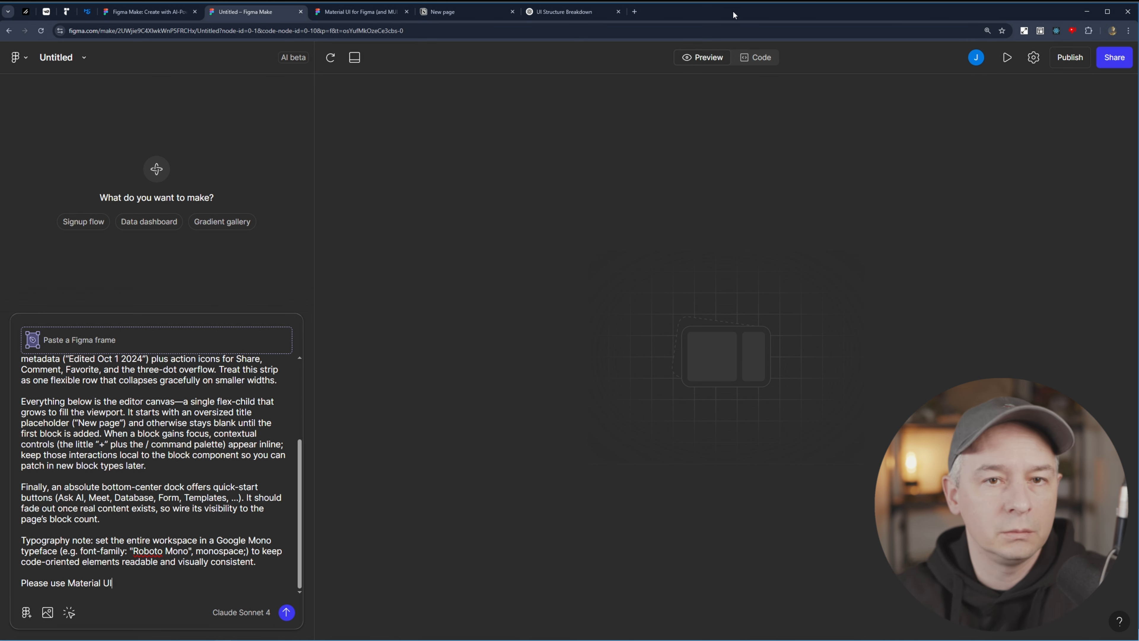
# Switch to the Notion new page, start an empty text block and copy a screenshot of the whole page area.
pyautogui.click(467, 13)
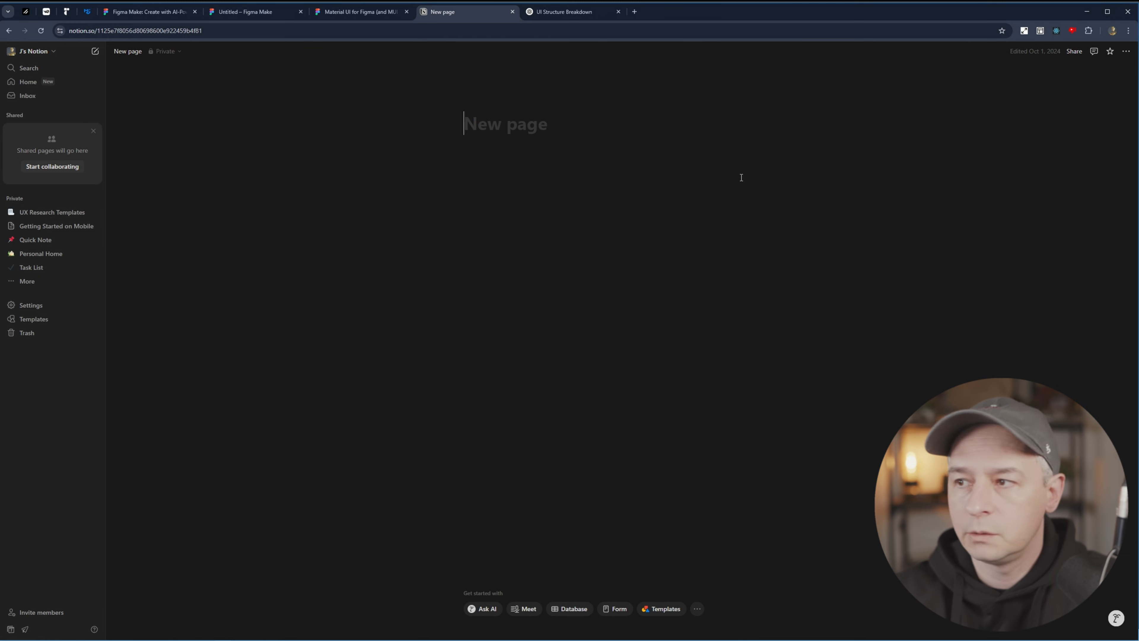
pyautogui.press('Return')
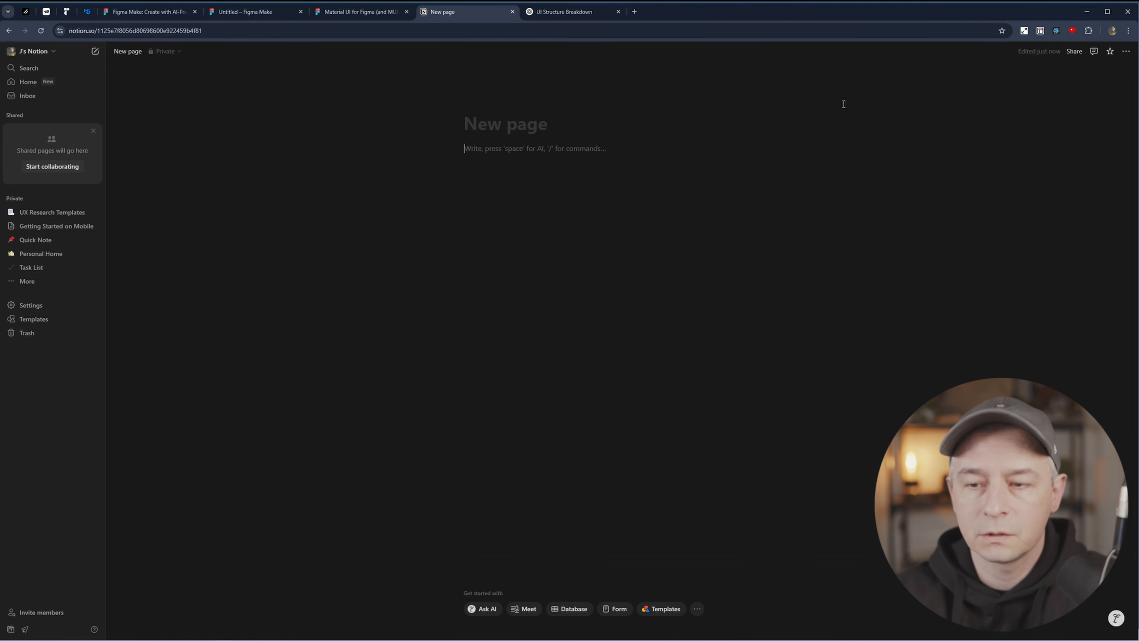
pyautogui.press('Print')
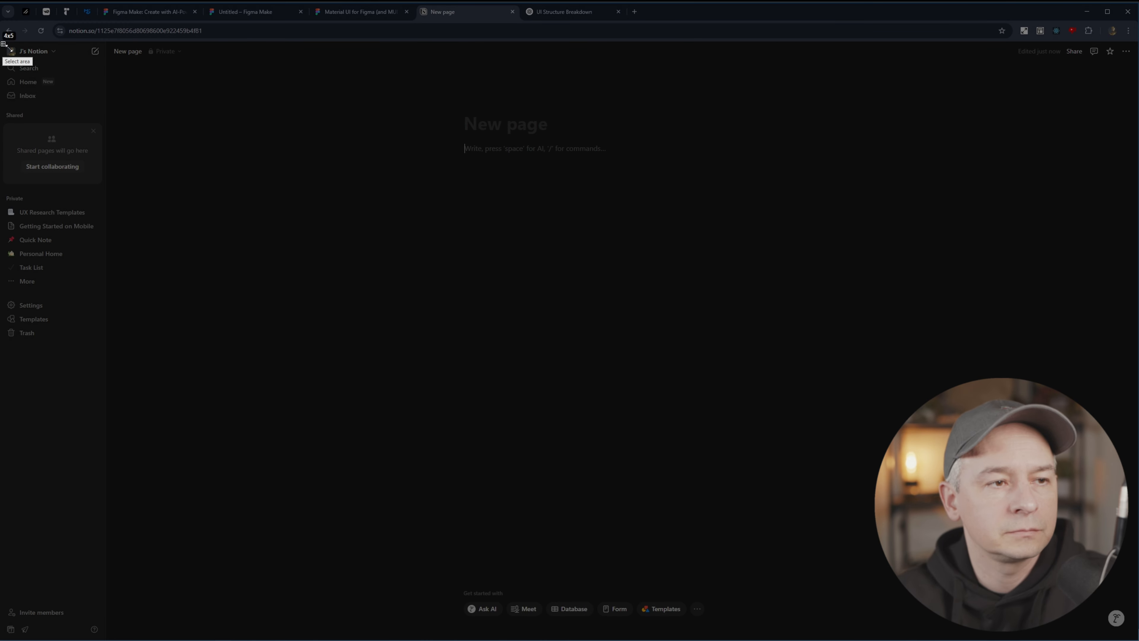
pyautogui.moveTo(3, 43); pyautogui.dragTo(1136, 637)
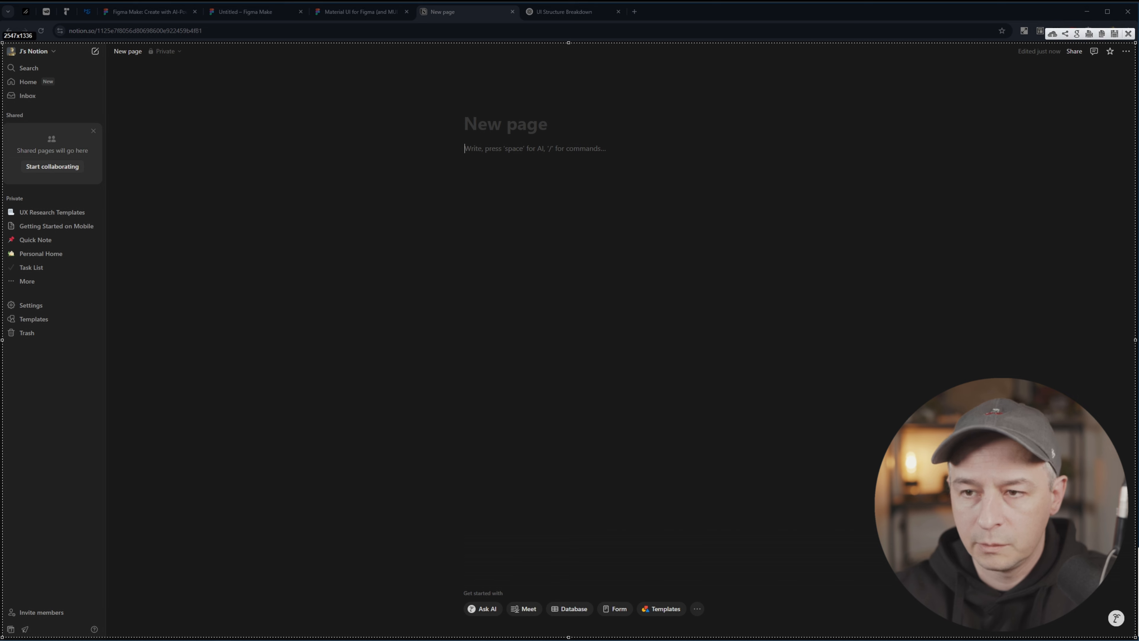
pyautogui.hotkey('ctrl', 'c')
# Switch back to Figma Make, attach the copied Notion screenshot to the prompt and review the prompt text.
pyautogui.click(236, 13)
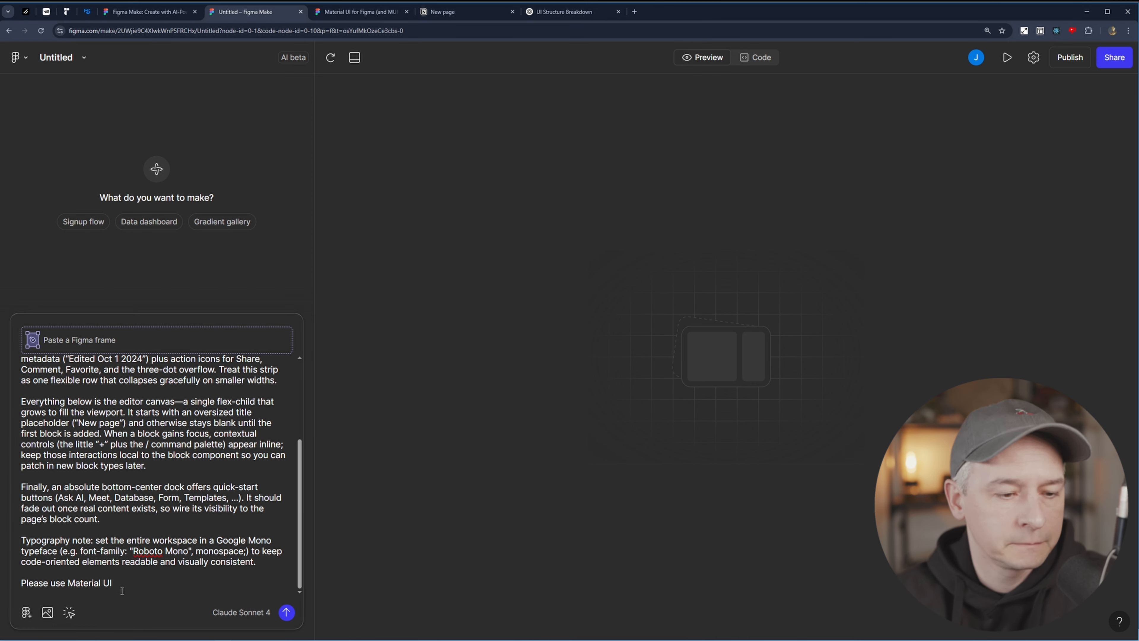
pyautogui.click(129, 582)
pyautogui.scroll(3, 175, 562)
pyautogui.scroll(-3, 189, 592)
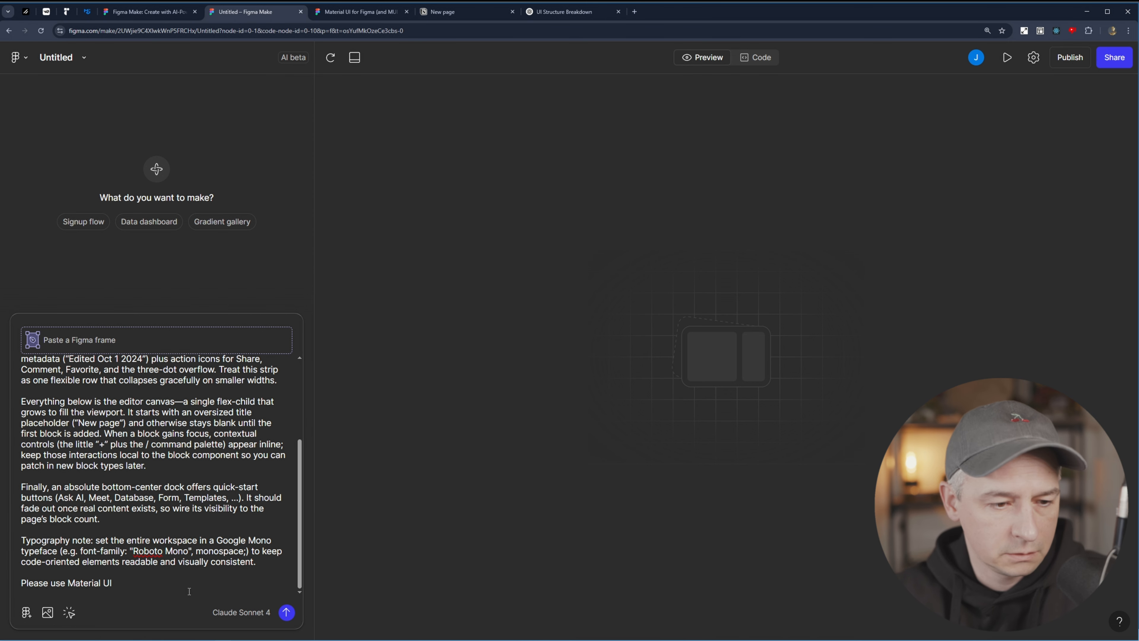
pyautogui.hotkey('ctrl', 'v')
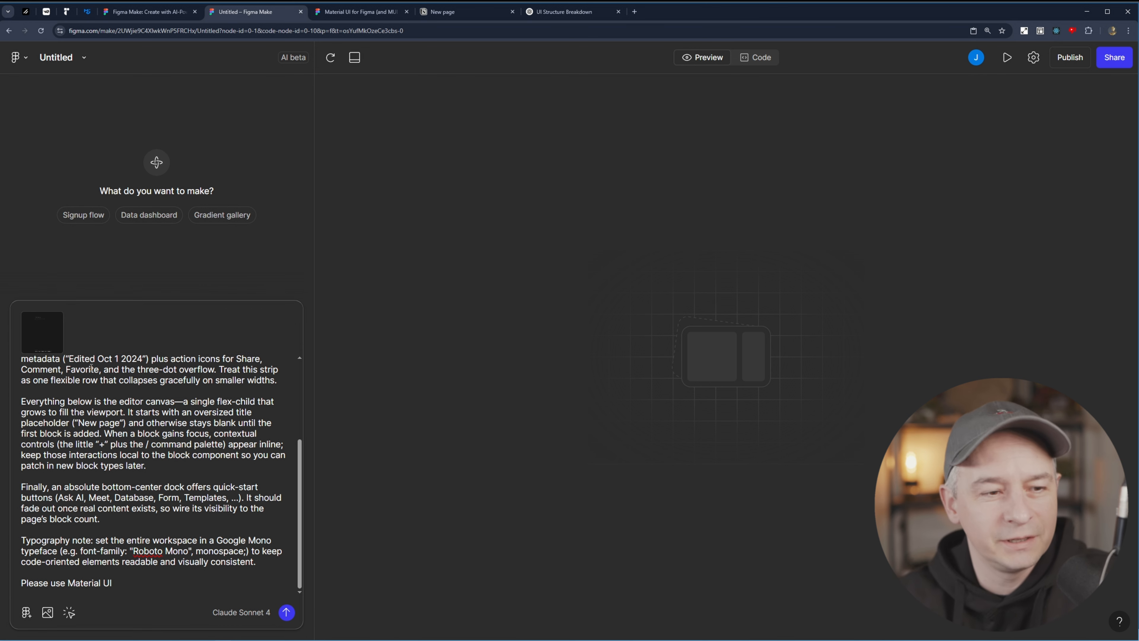
pyautogui.moveTo(50, 342)
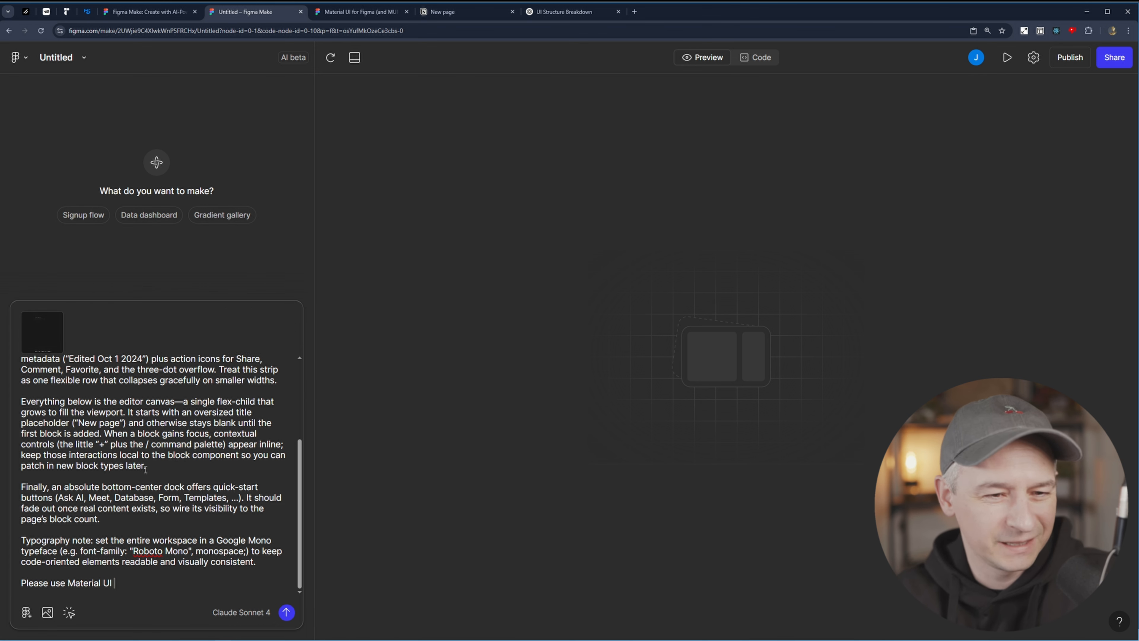
pyautogui.scroll(3, 124, 412)
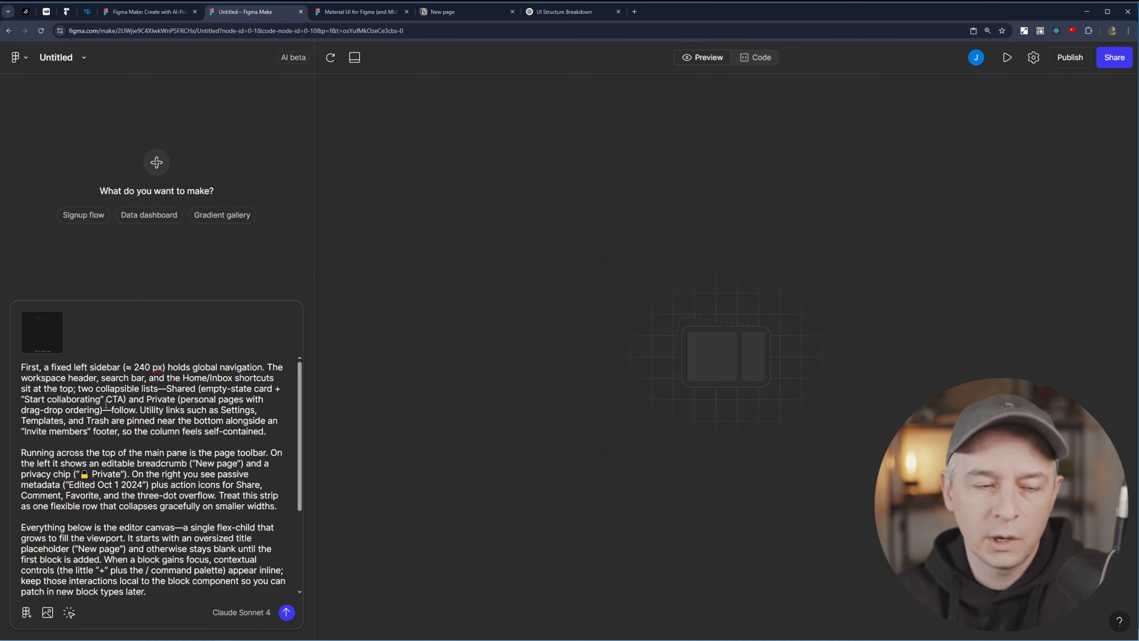
pyautogui.scroll(-3, 193, 434)
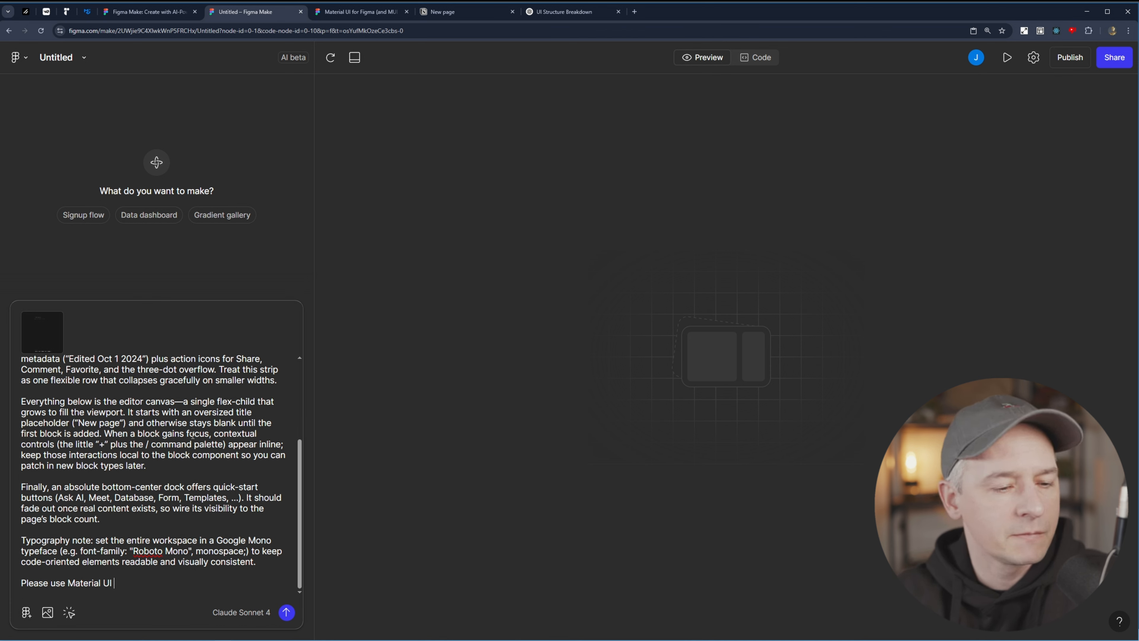
# Submit the Material UI page prompt with its Notion screenshot, and expand the AI's reasoning to read through it.
pyautogui.scroll(3, 192, 434)
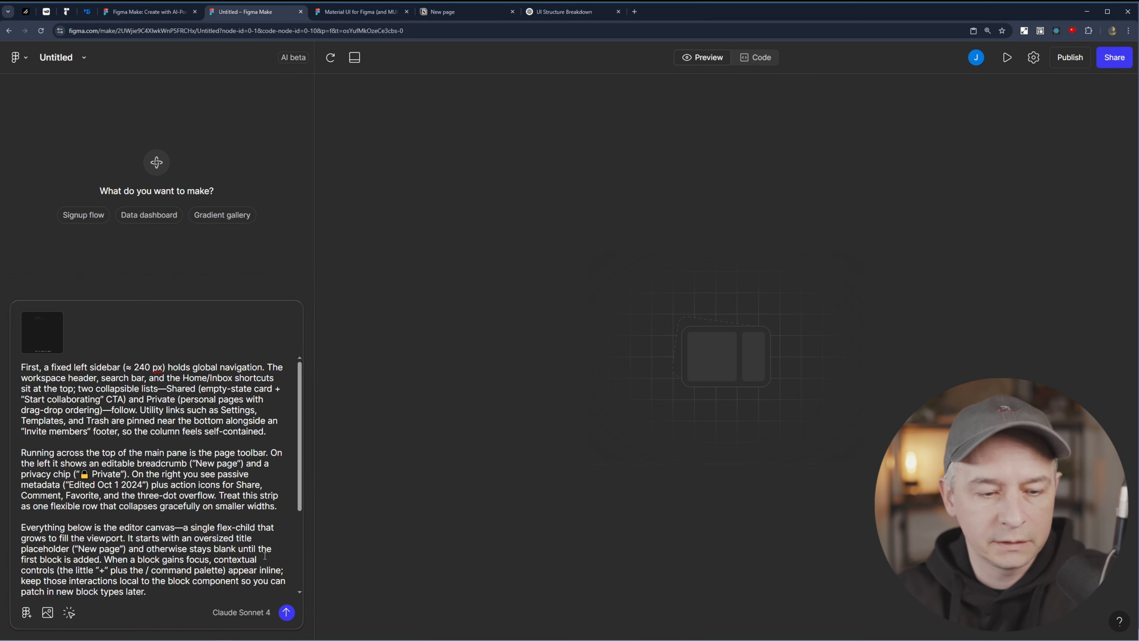
pyautogui.click(286, 612)
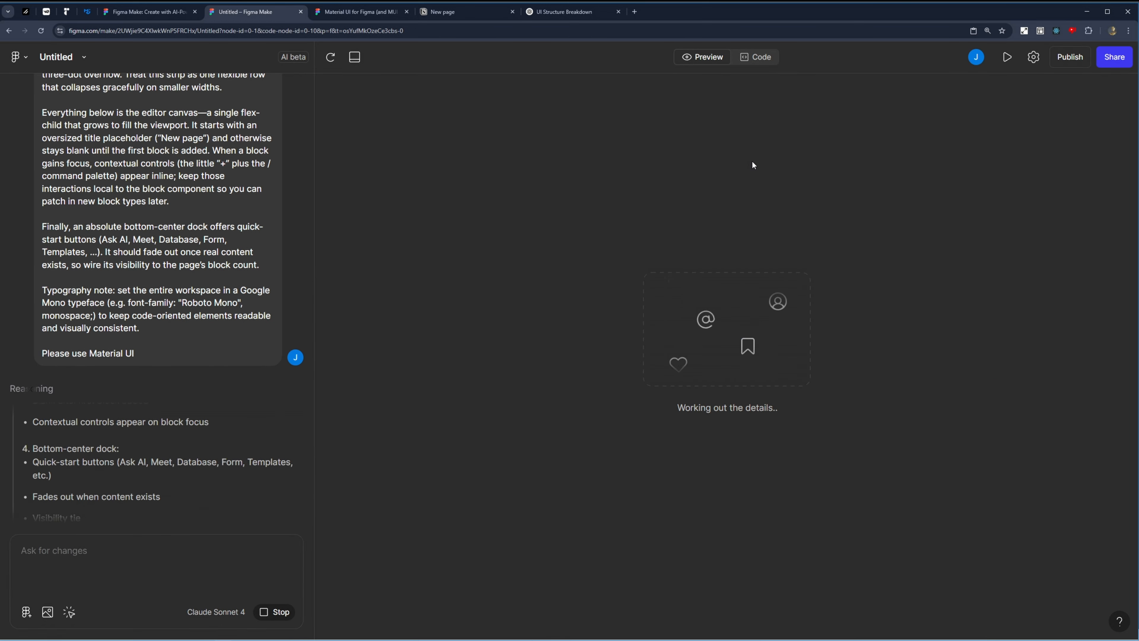
pyautogui.click(51, 389)
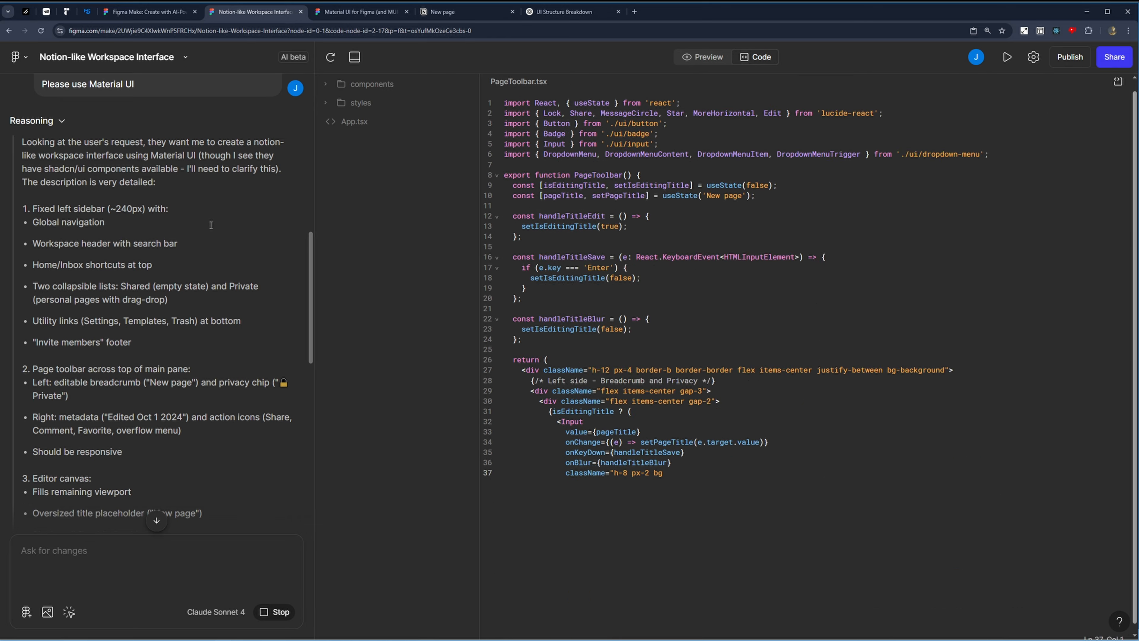
pyautogui.scroll(-7, 149, 276)
pyautogui.tripleClick(148, 276)
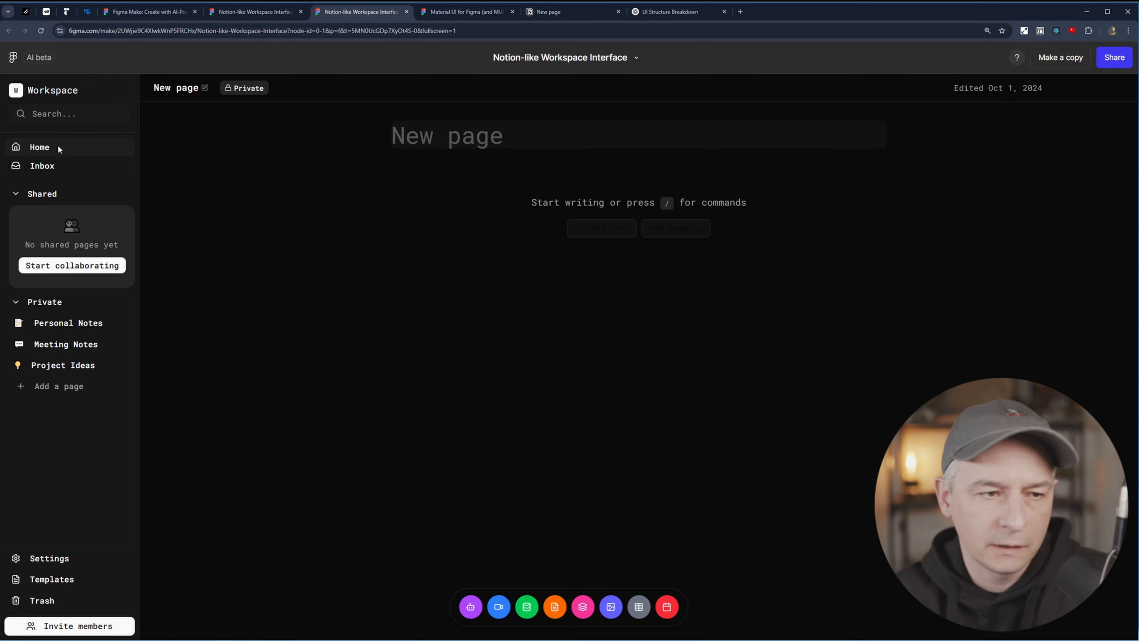
# Toggle the Shared section in the full-screen preview, enlarge the original Notion new page for comparison and return to the preview.
pyautogui.click(17, 198)
pyautogui.click(17, 197)
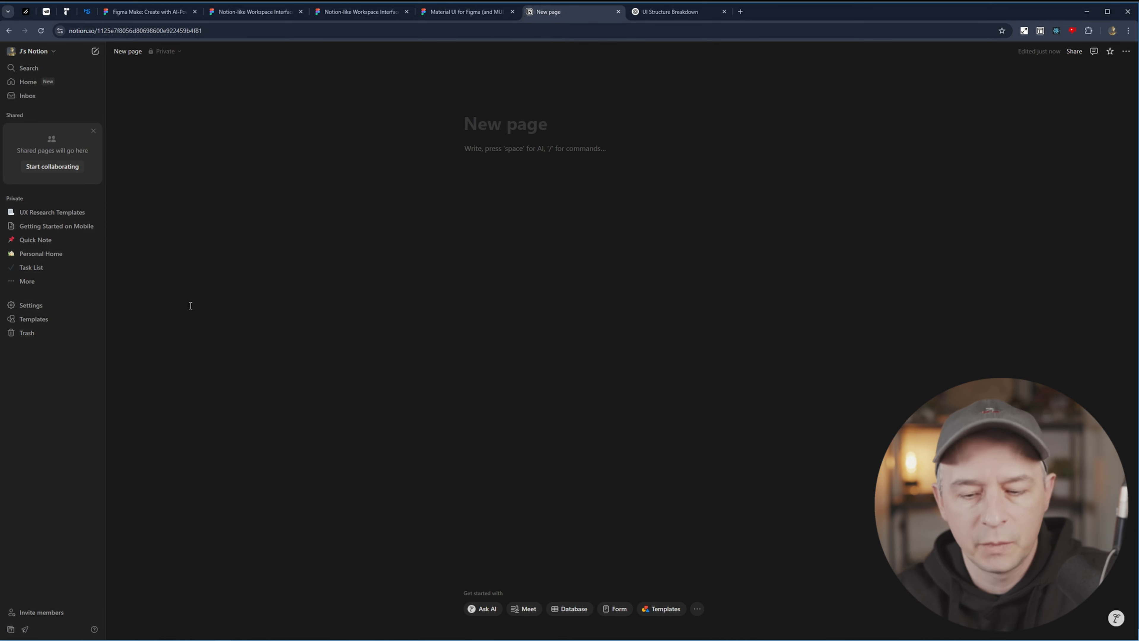
pyautogui.hotkey('ctrl', '+')
pyautogui.hotkey('ctrl', '+')
pyautogui.hotkey('ctrl', '+')
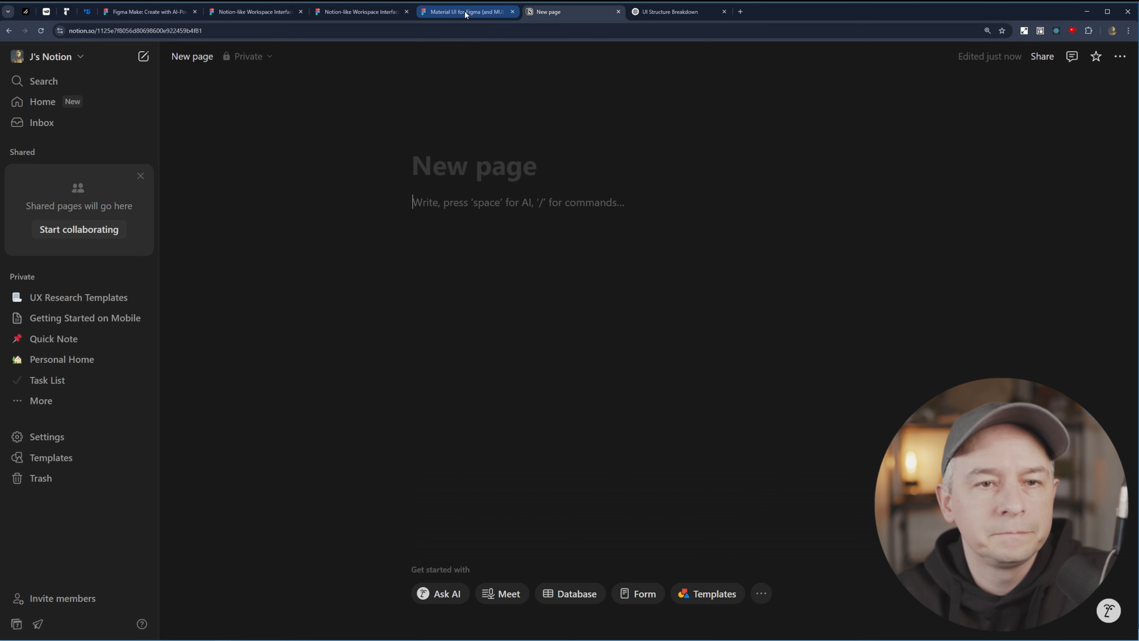
pyautogui.moveTo(466, 15)
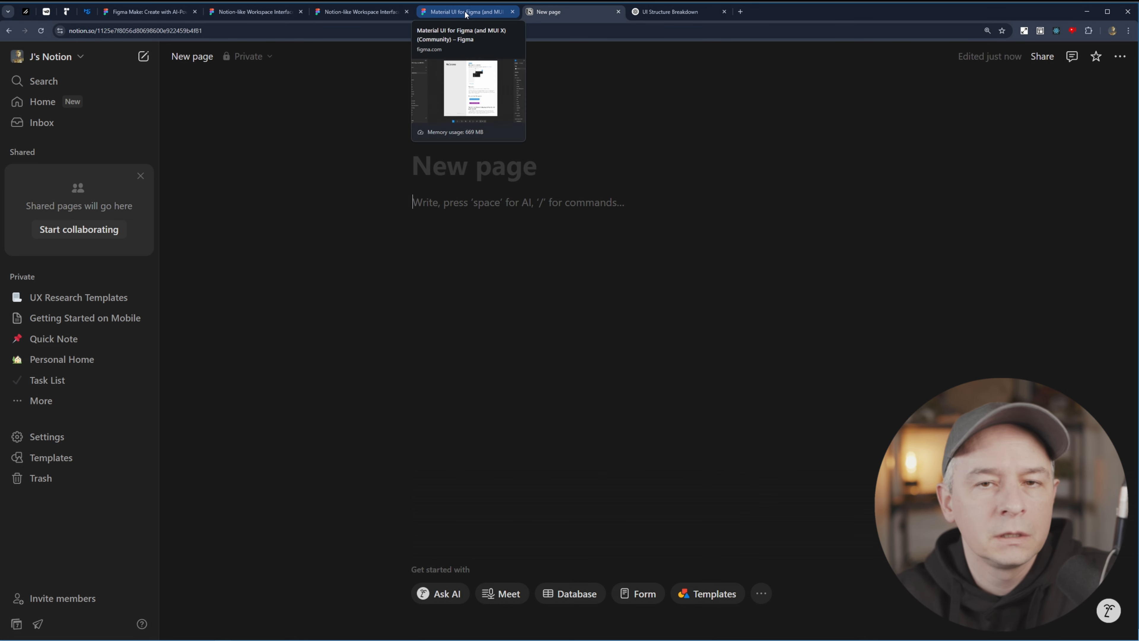
pyautogui.click(360, 13)
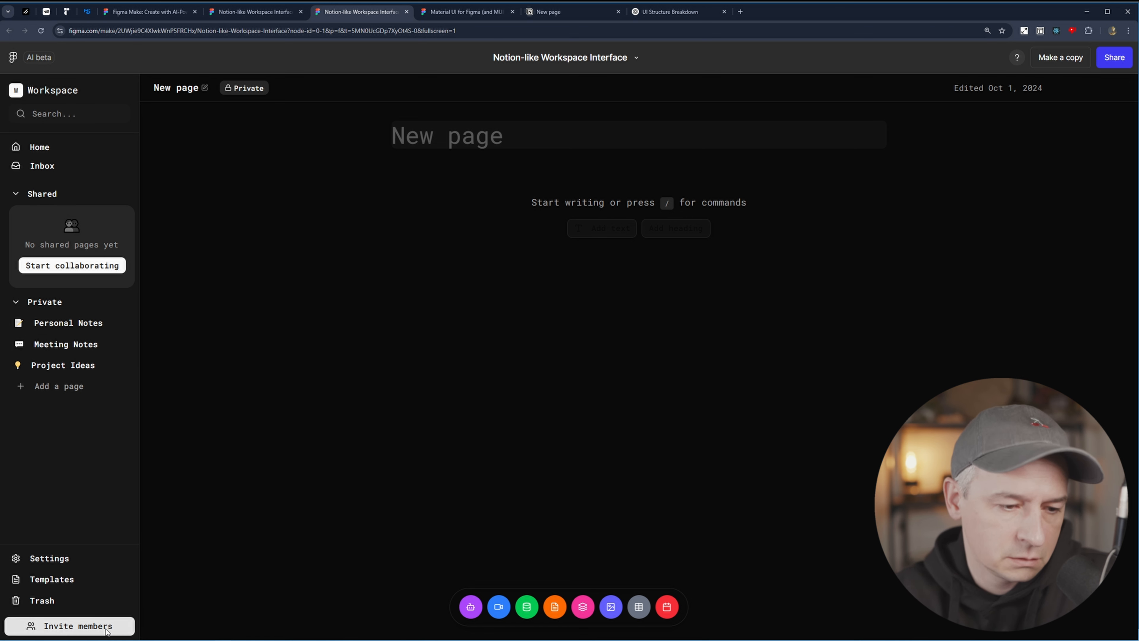
# Collapse the Shared section in the generated sidebar and change the breadcrumb title to "sdfsdf".
pyautogui.click(20, 195)
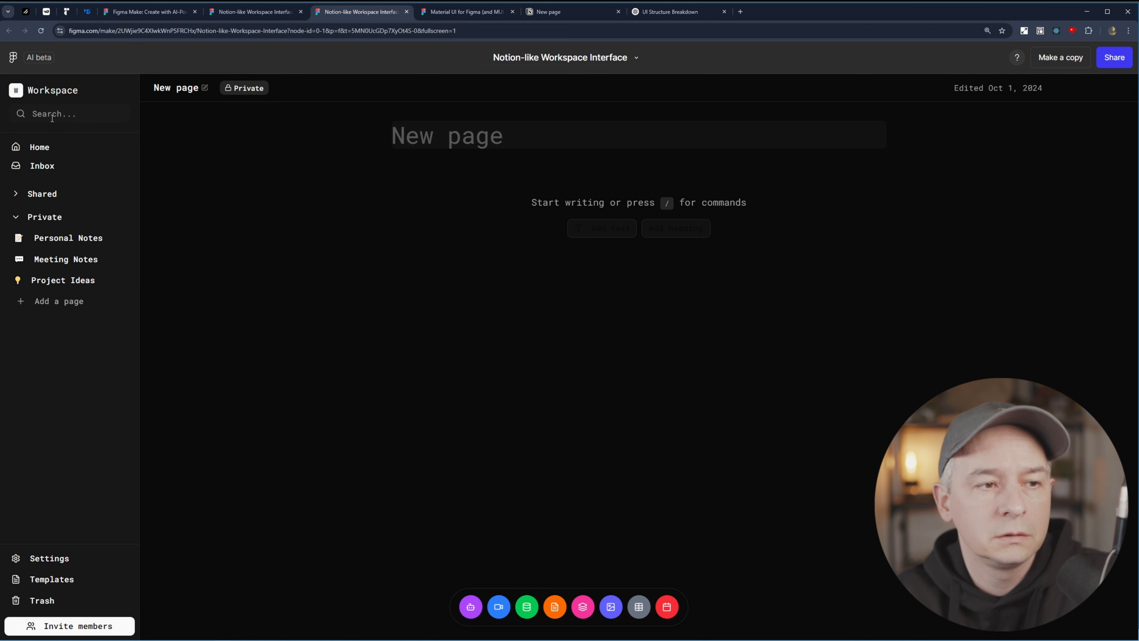
pyautogui.click(194, 90)
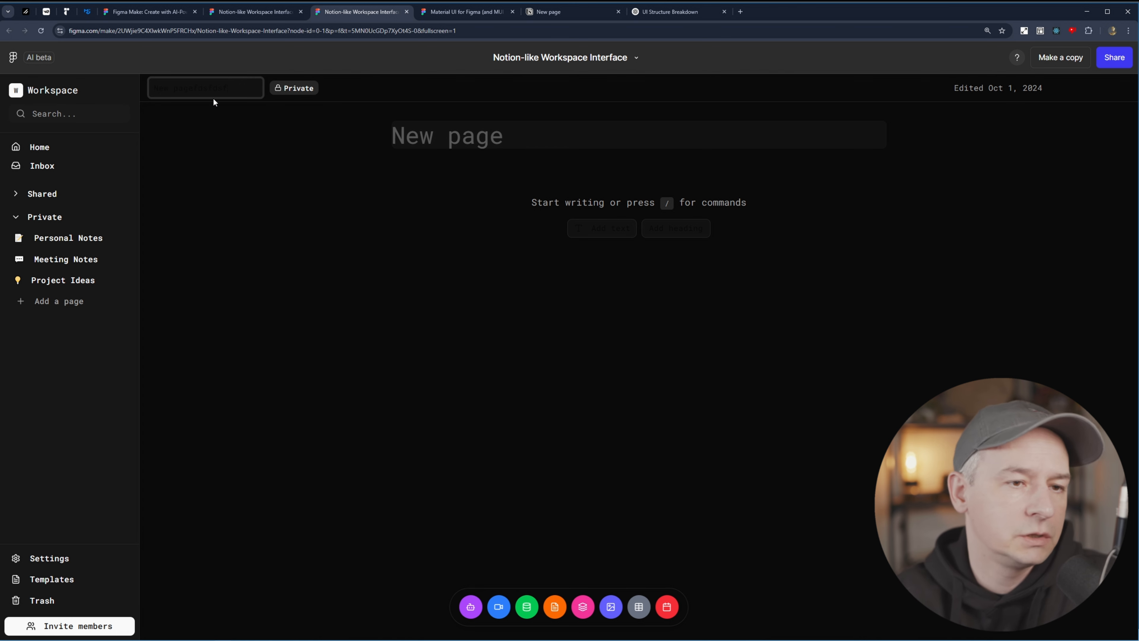
pyautogui.doubleClick(216, 88)
pyautogui.hotkey('ctrl', 'a')
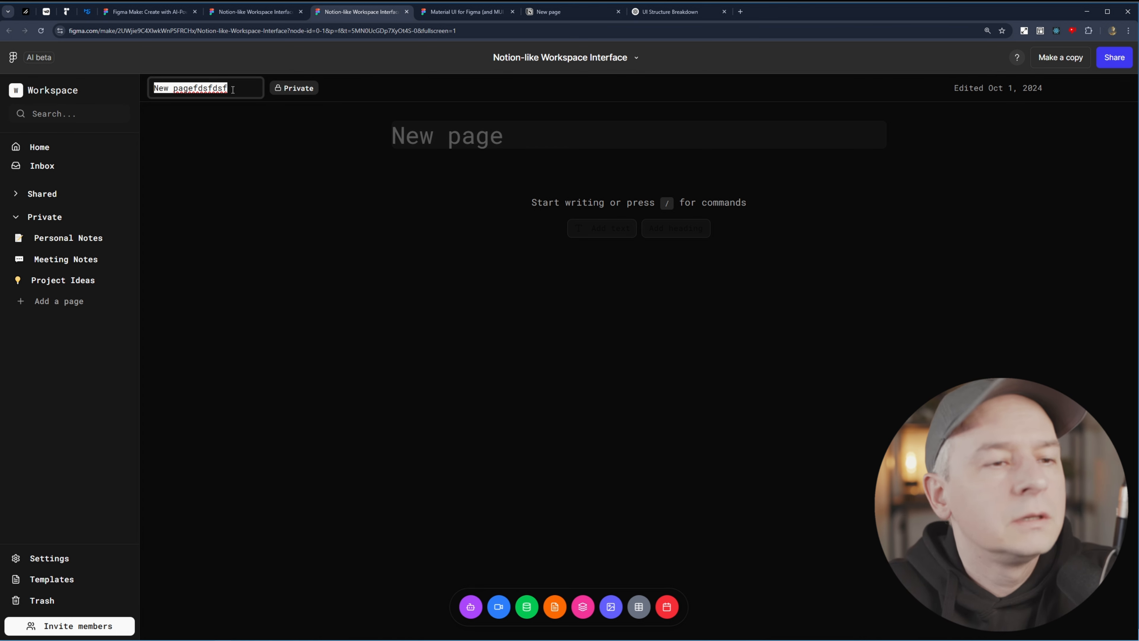
pyautogui.press('BackSpace')
pyautogui.click(173, 216)
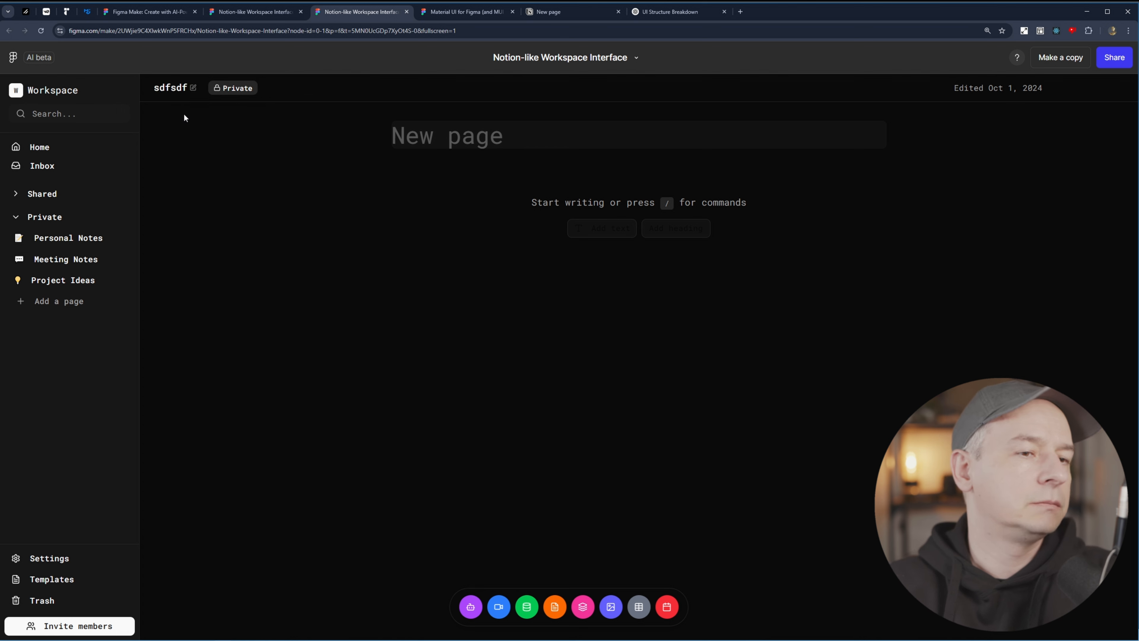
# Reopen the breadcrumb title for editing and clear all of its text.
pyautogui.click(188, 88)
pyautogui.doubleClick(188, 88)
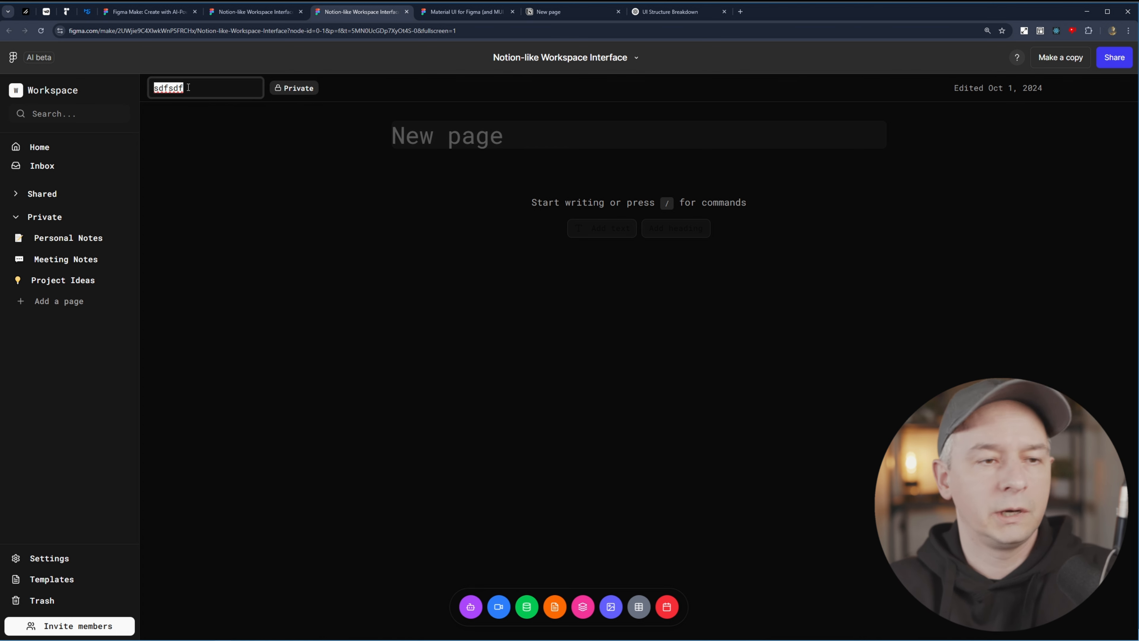
pyautogui.moveTo(237, 88); pyautogui.dragTo(147, 89)
pyautogui.press('BackSpace')
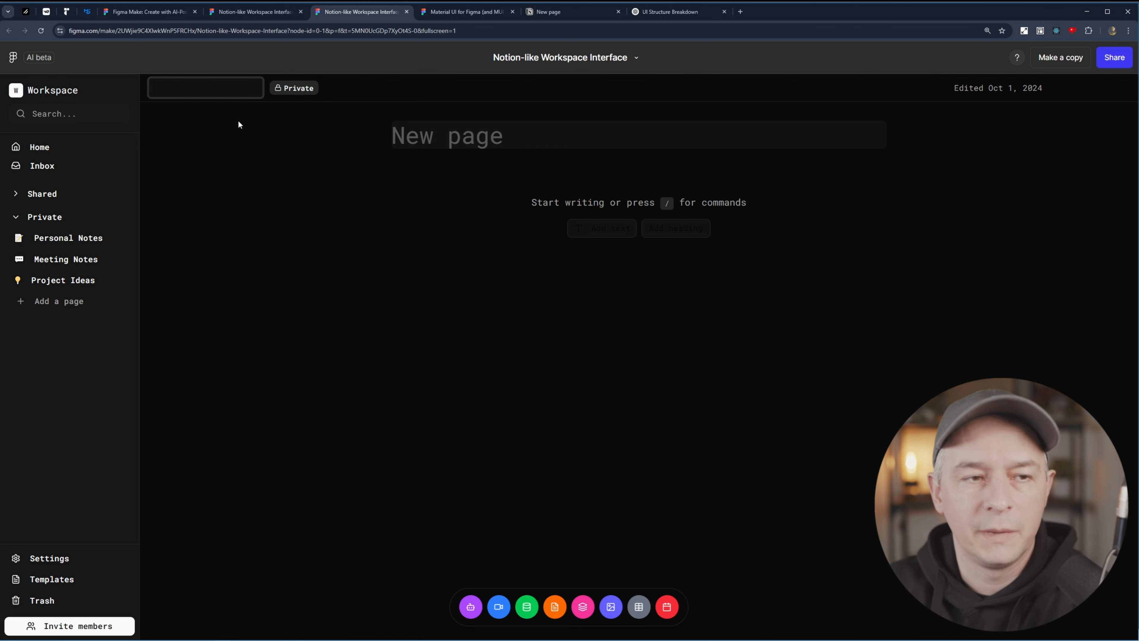
pyautogui.click(281, 148)
# Try "dsfsdfdsf" as the large page title, delete it and try the second button below the writing hint.
pyautogui.click(481, 136)
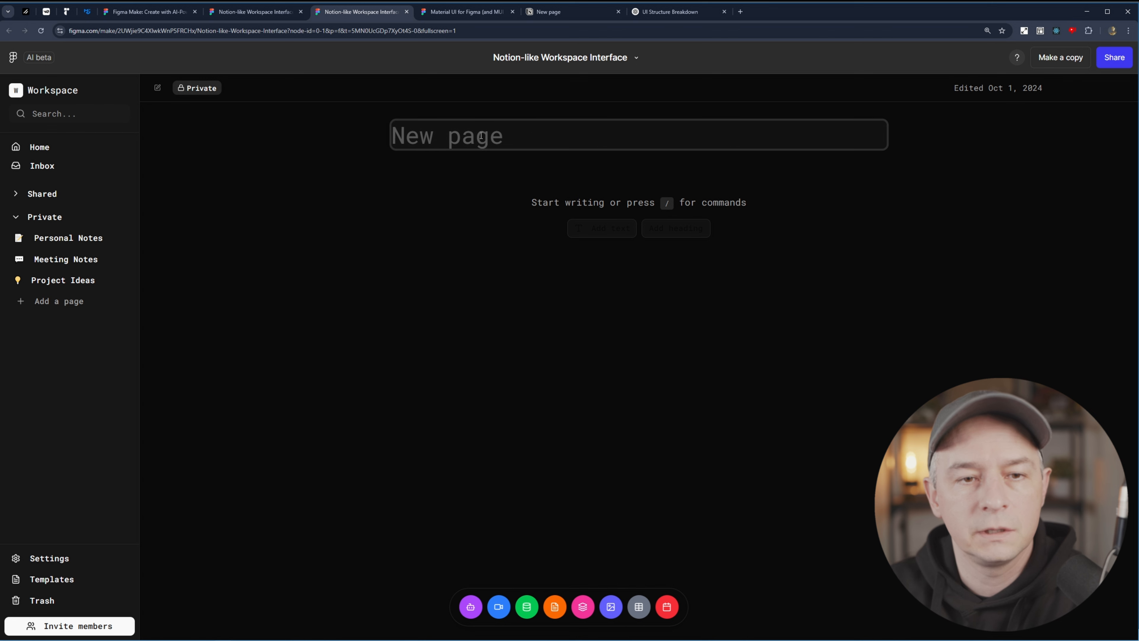
pyautogui.write('dsfsdfdsf')
pyautogui.click(833, 248)
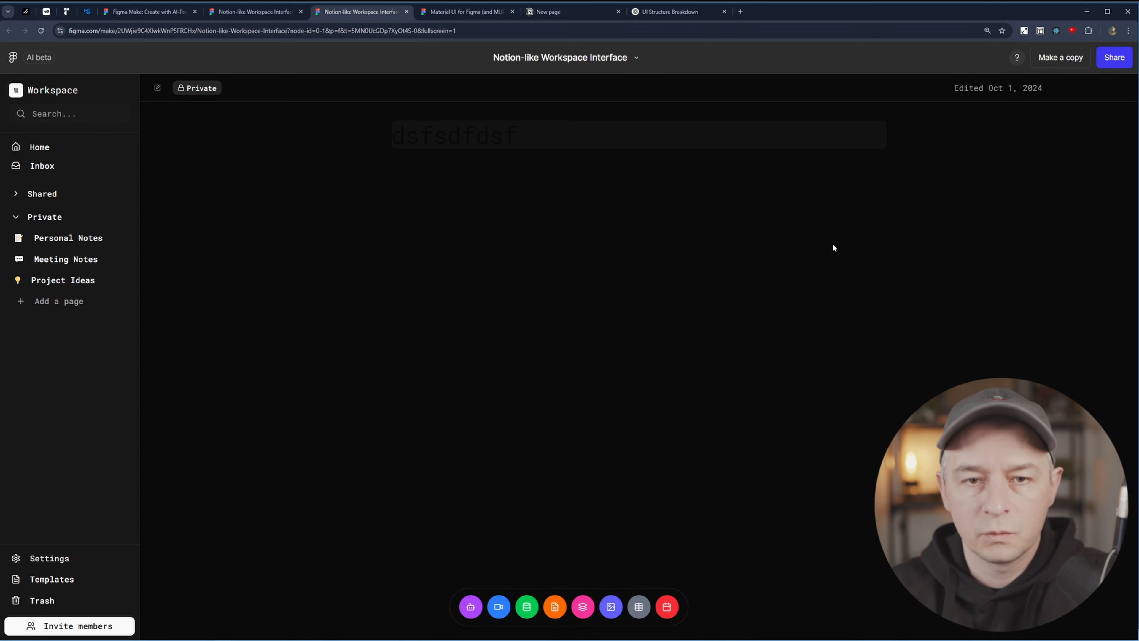
pyautogui.doubleClick(520, 137)
pyautogui.press('BackSpace')
pyautogui.click(852, 235)
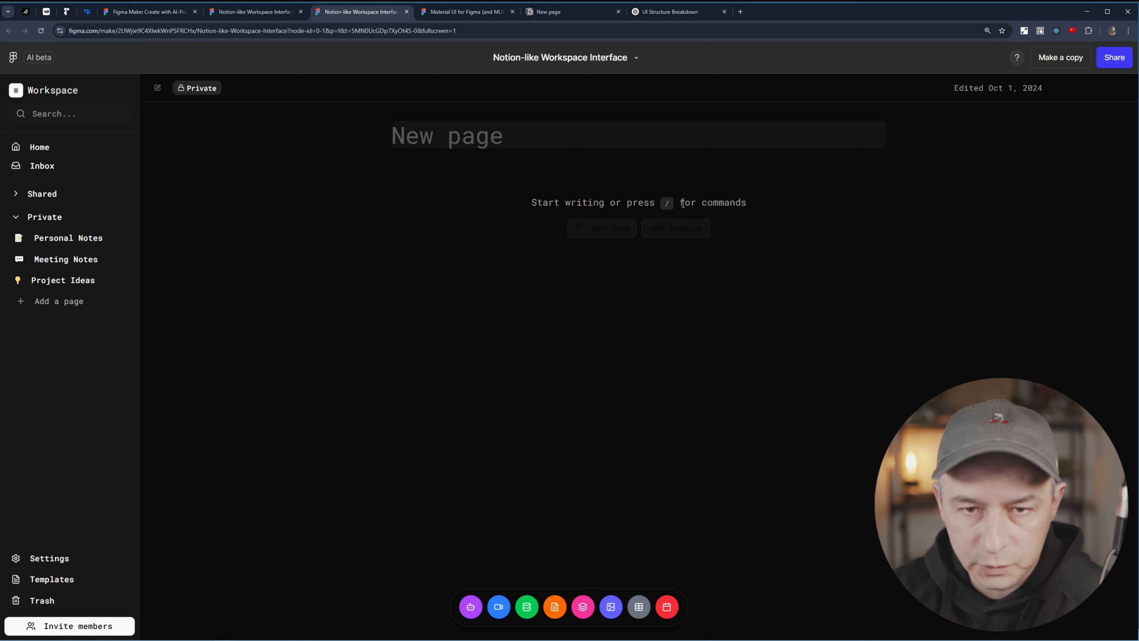
pyautogui.click(667, 230)
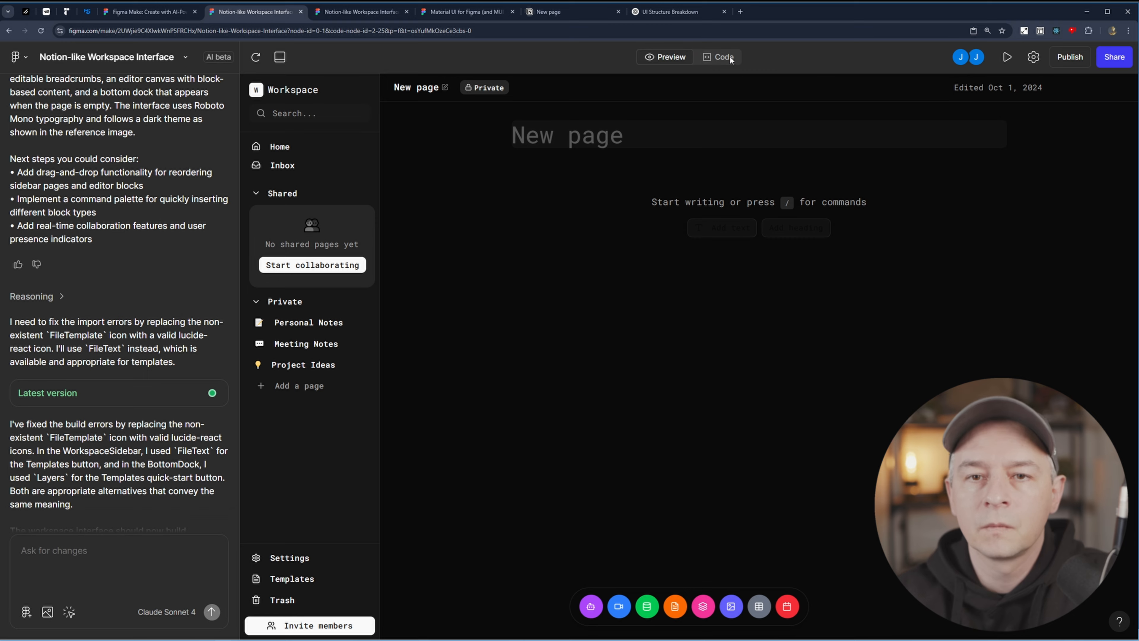
# Show the generated code in the Figma Make file and inspect the icon library import in BottomDock.tsx.
pyautogui.click(718, 57)
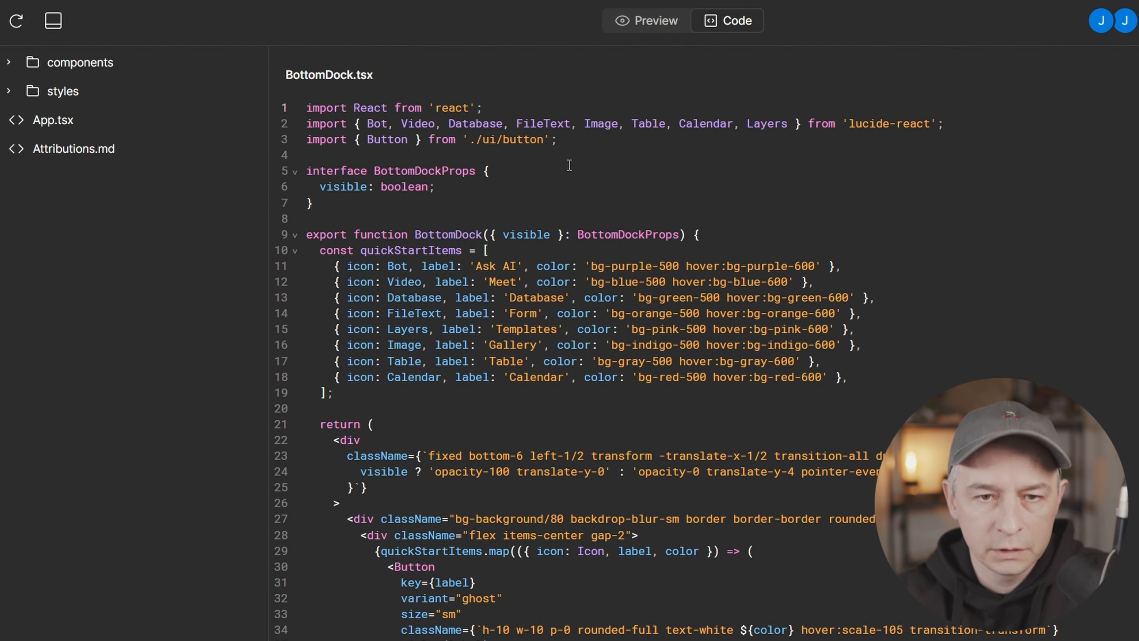
pyautogui.click(870, 123)
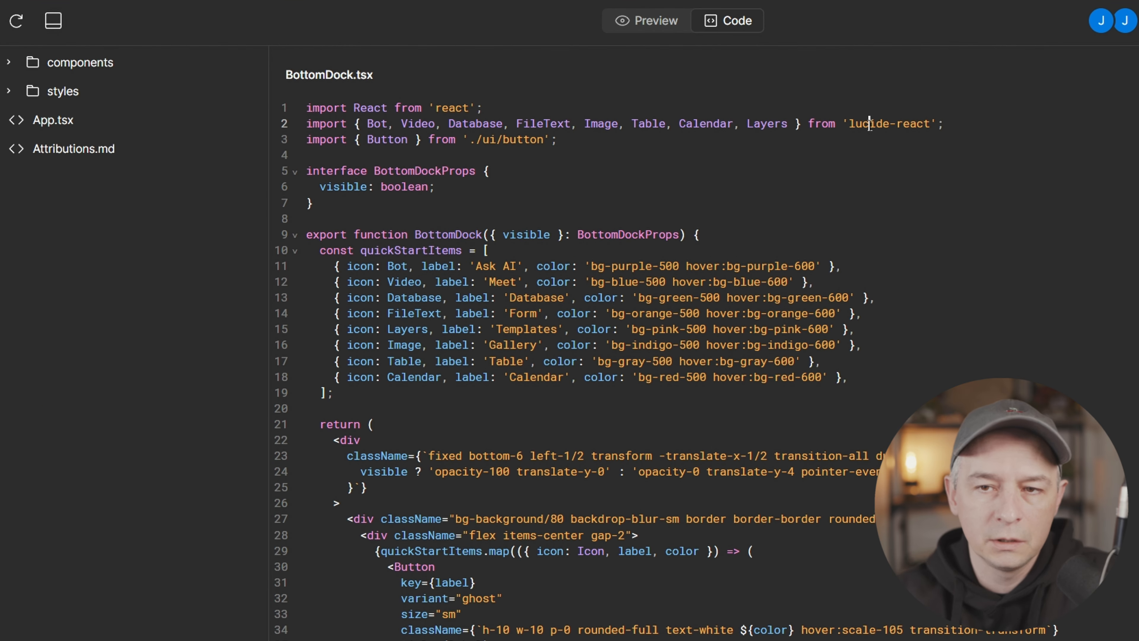
pyautogui.moveTo(870, 123)
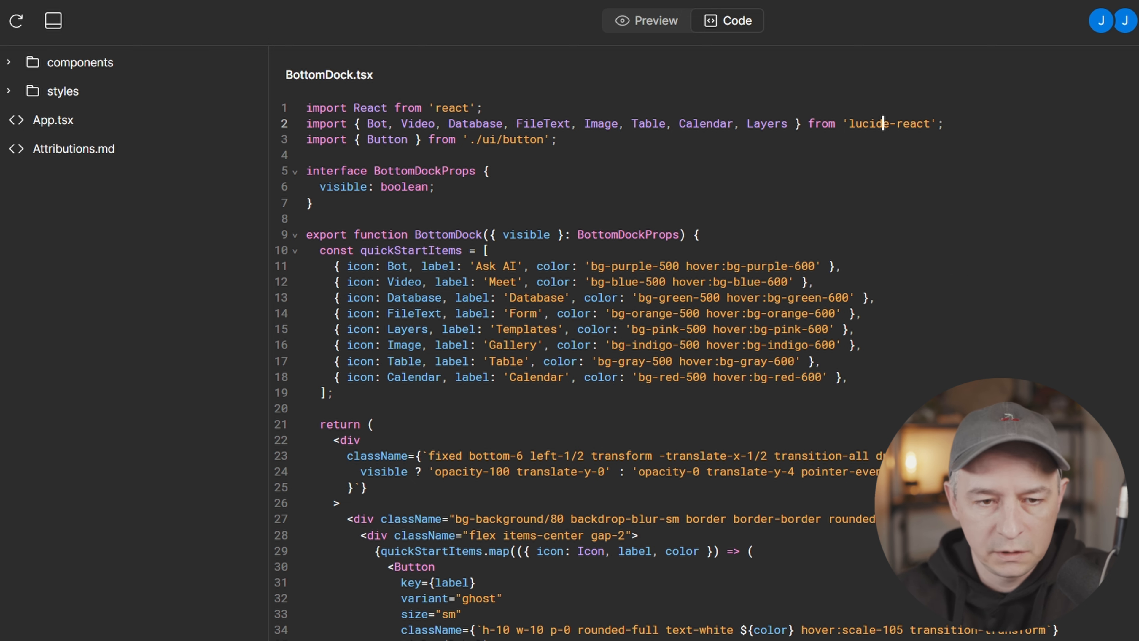
# Open globals.css from the styles folder, review its font import, theme variables and base typography, and collapse the folder.
pyautogui.click(14, 92)
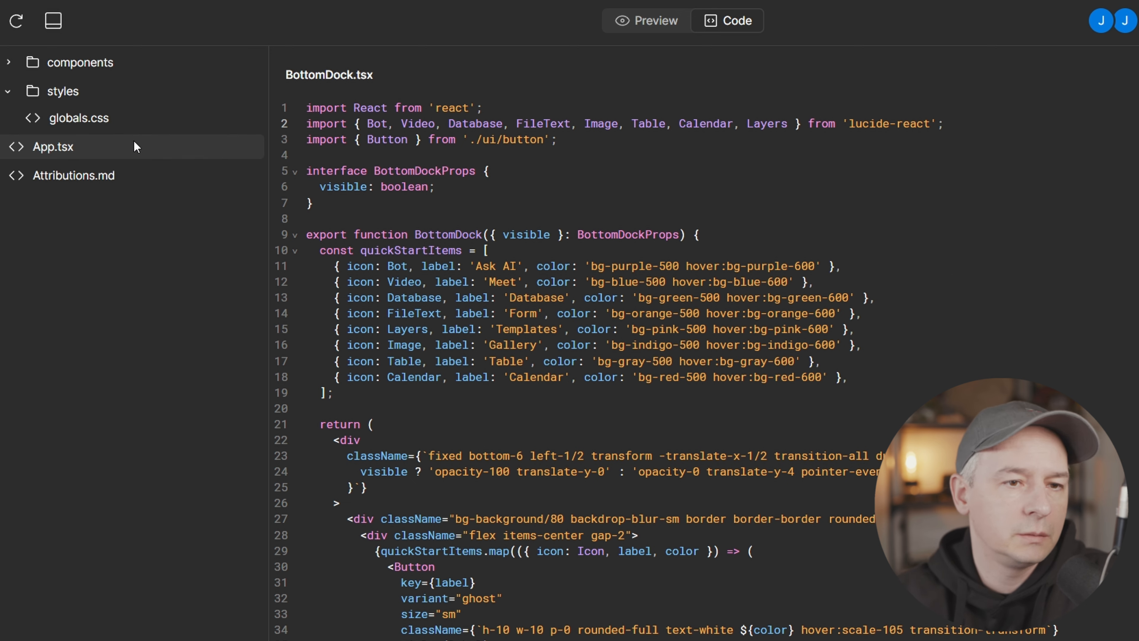
pyautogui.click(87, 118)
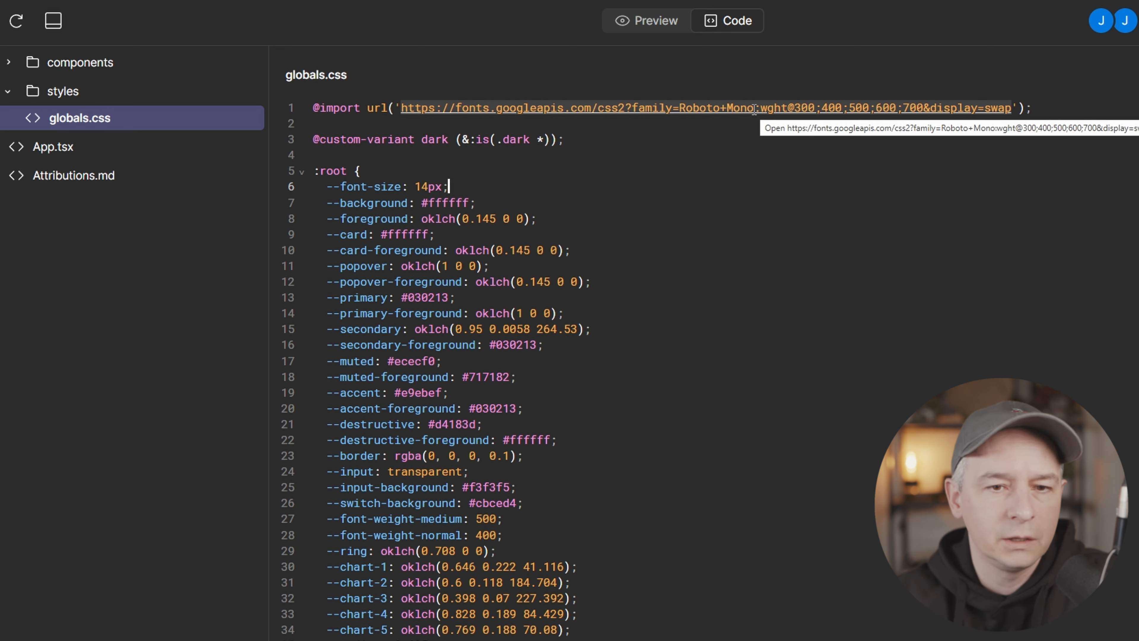
pyautogui.scroll(-4, 767, 618)
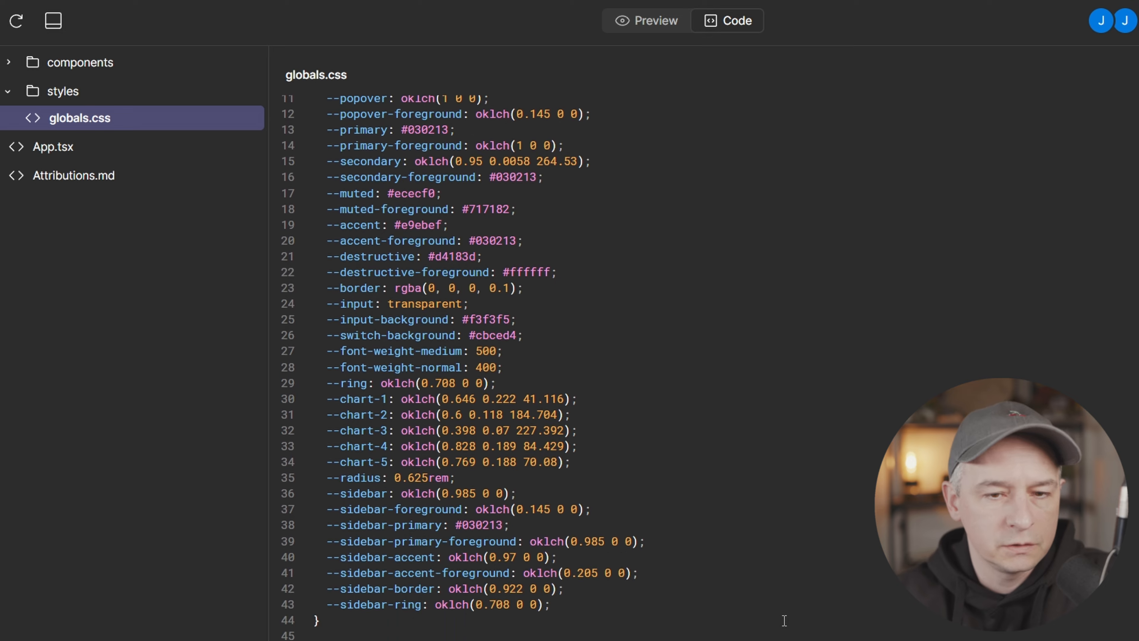
pyautogui.scroll(-20, 784, 620)
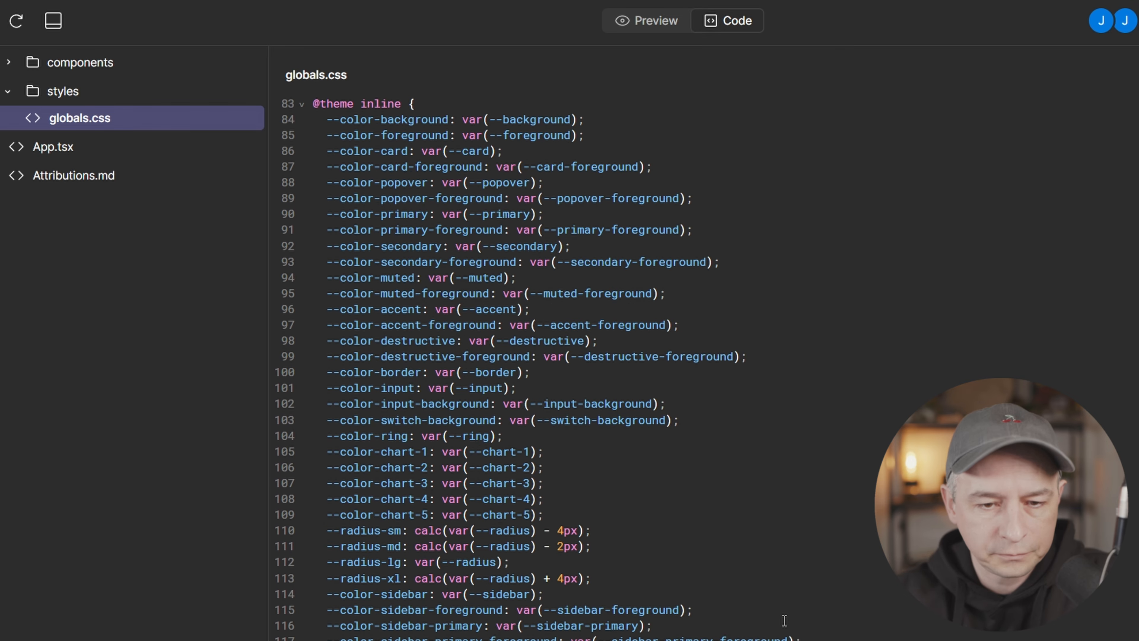
pyautogui.scroll(-17, 784, 620)
pyautogui.scroll(9, 796, 618)
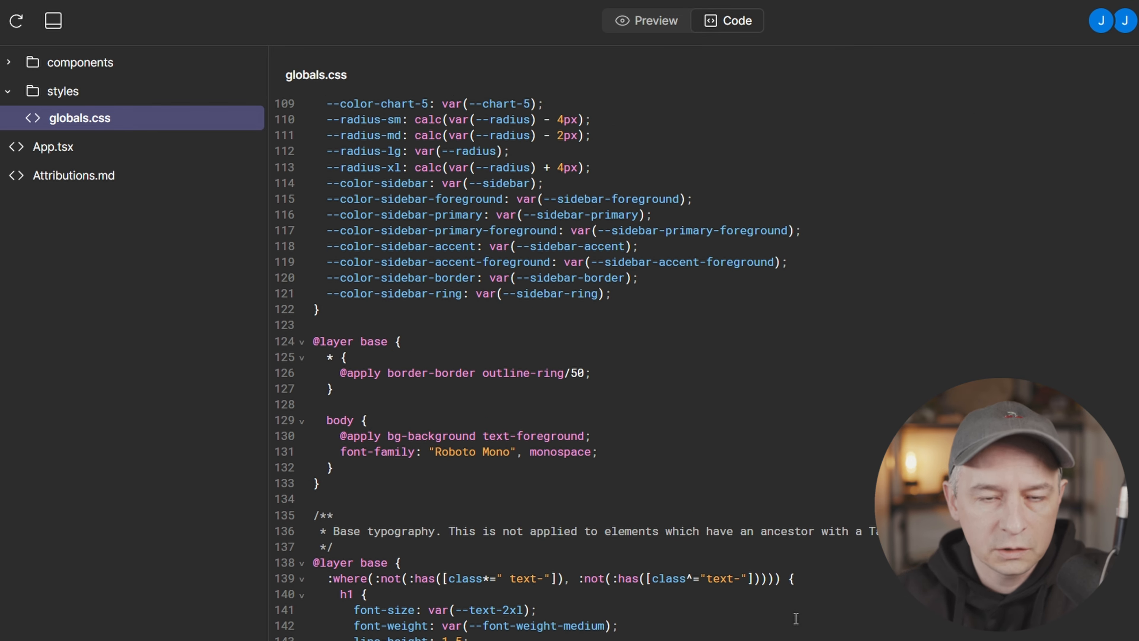
pyautogui.scroll(20, 795, 618)
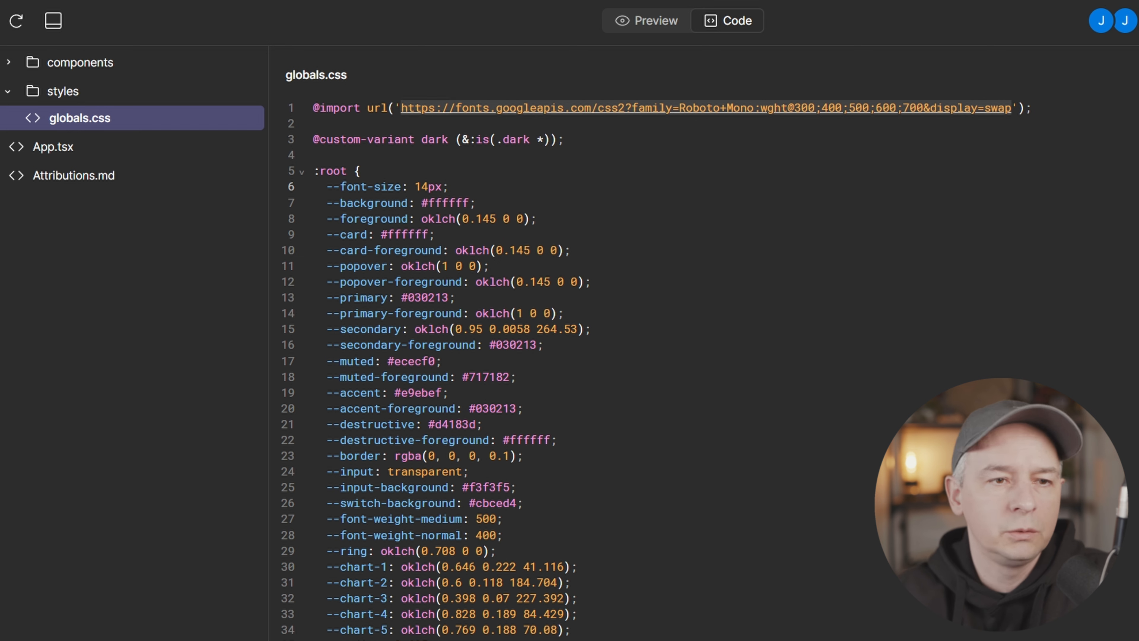
pyautogui.click(36, 91)
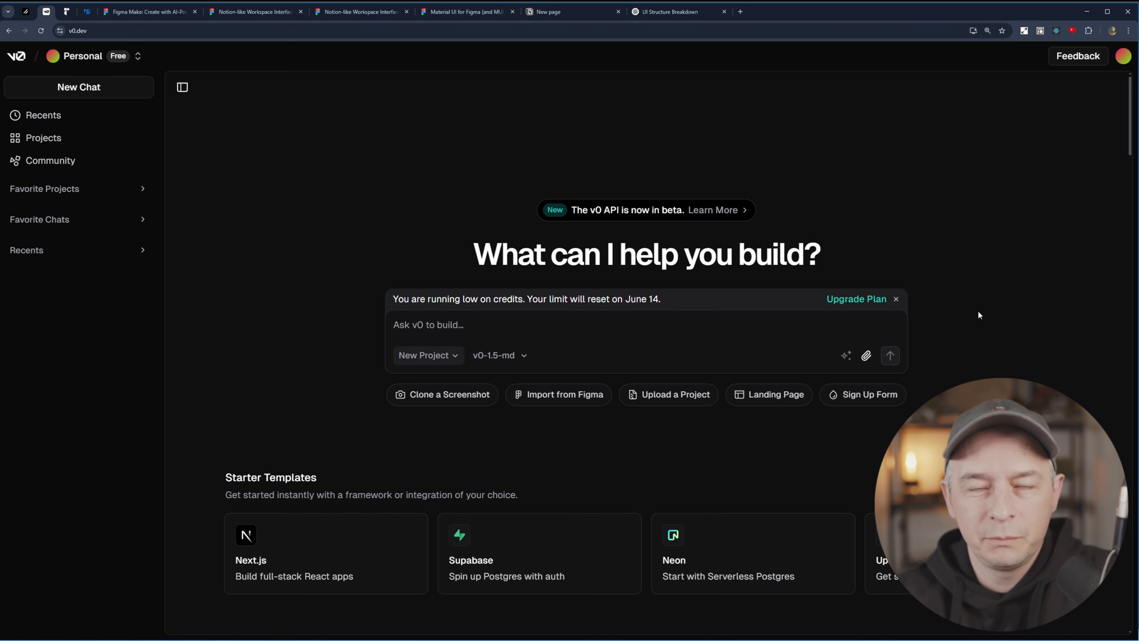
# Switch to v0, paste the UI description with the Notion screenshot, add the line "Use Material UI" and submit the prompt.
pyautogui.hotkey('ctrl', 'v')
pyautogui.press('Return')
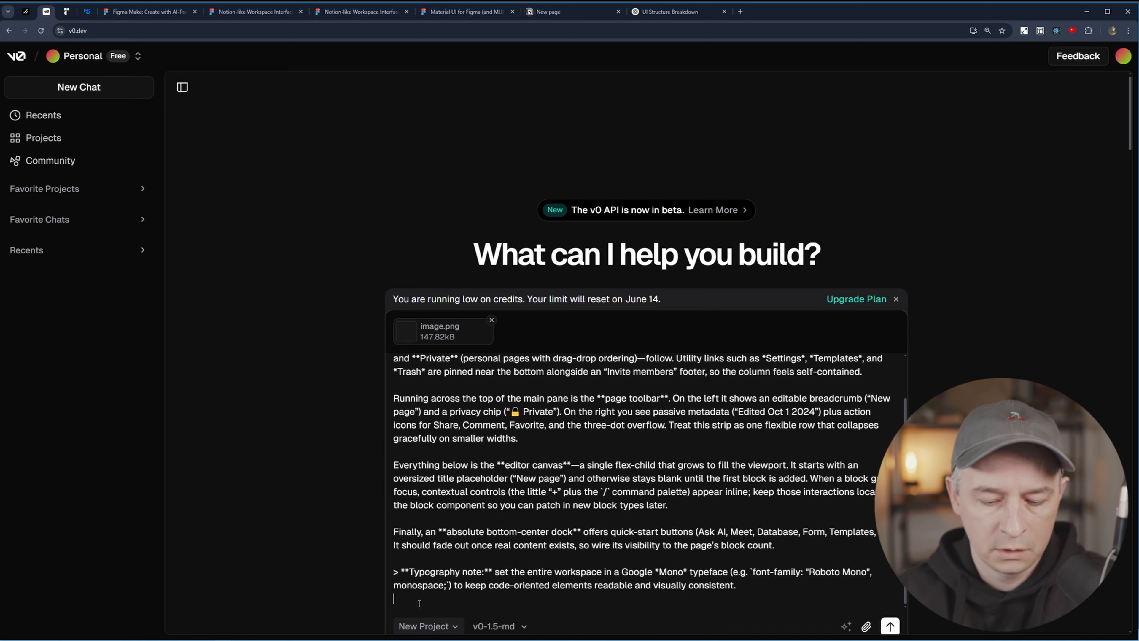
pyautogui.write('Use Material UI')
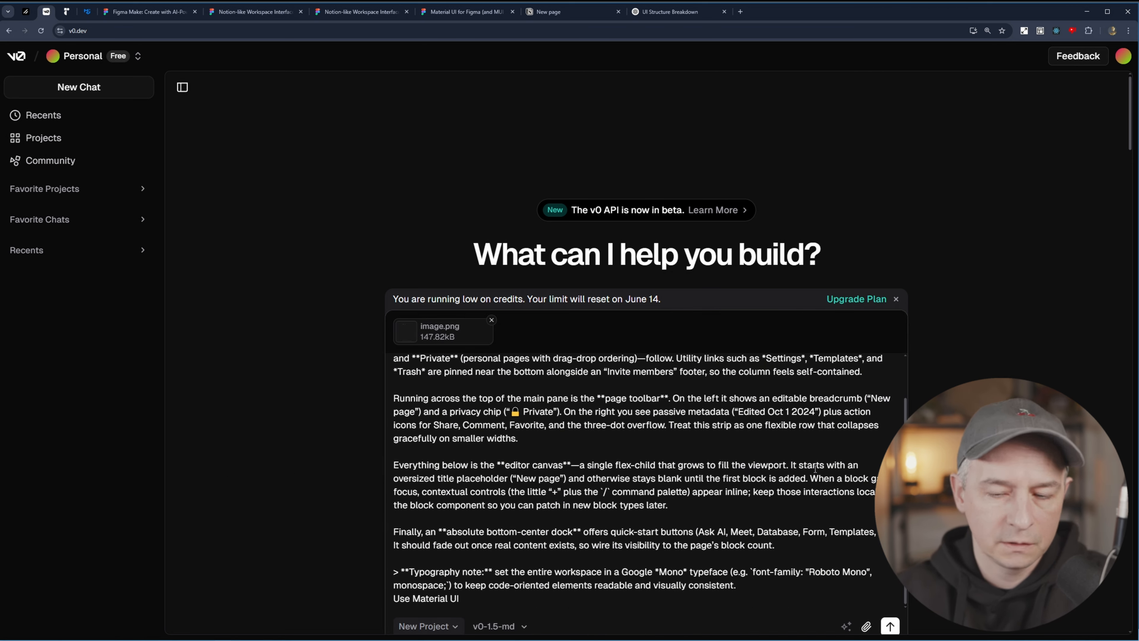
pyautogui.scroll(-5, 814, 468)
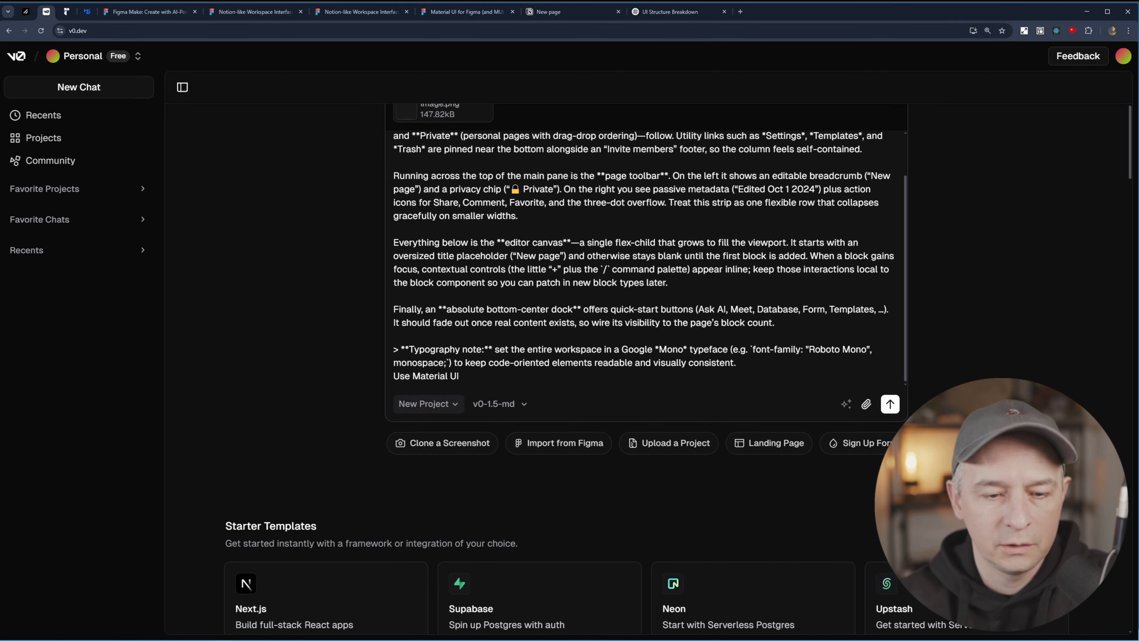
pyautogui.scroll(3, 815, 468)
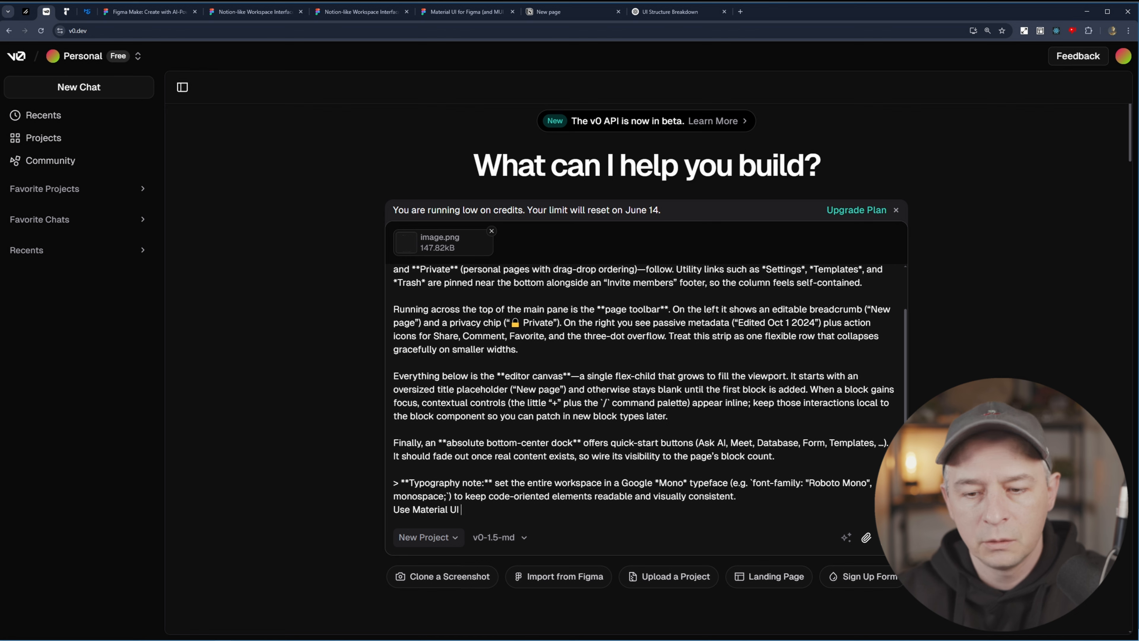
pyautogui.press('Return')
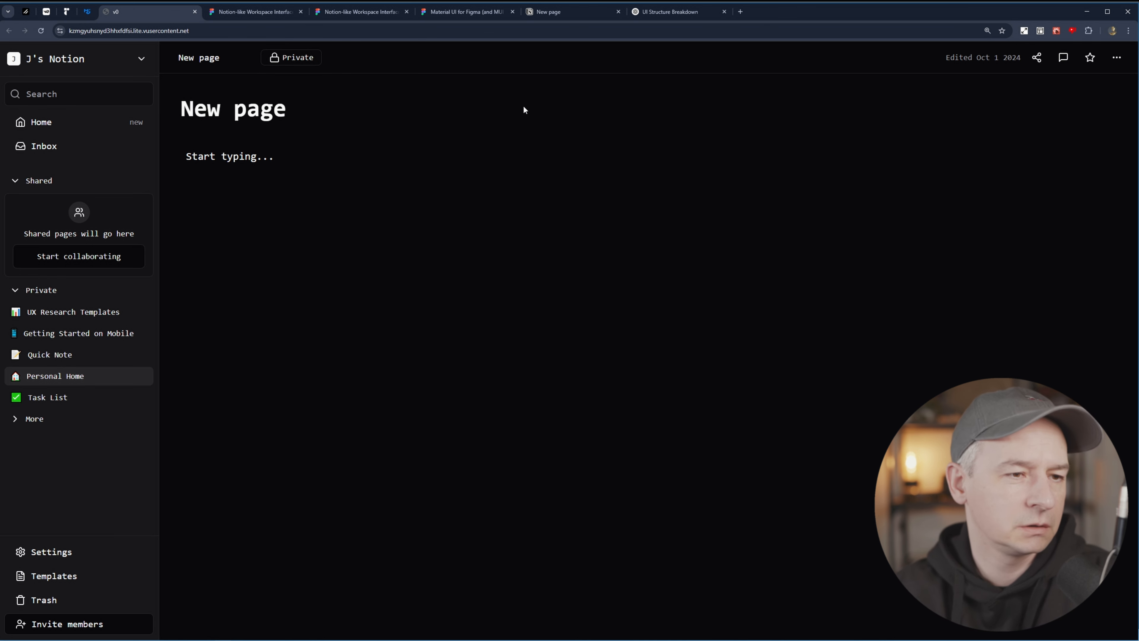
# Test the Shared section of the v0-generated page by collapsing and re-expanding it.
pyautogui.click(20, 183)
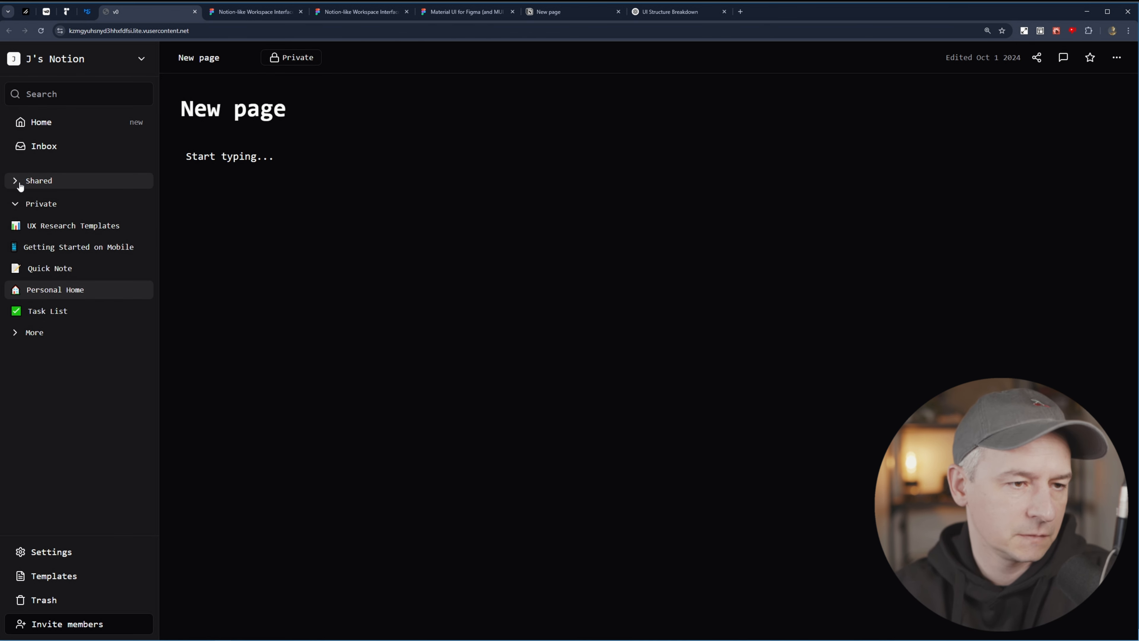
pyautogui.click(21, 184)
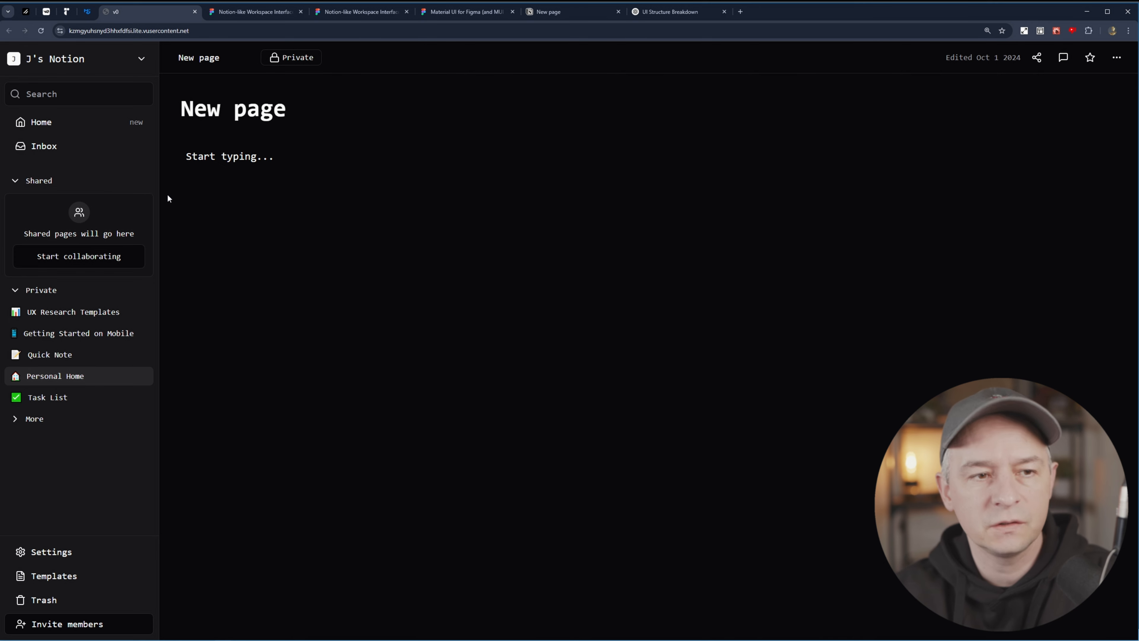
# Collapse the Shared section of the v0-generated page and compare its layout with the Figma Make preview.
pyautogui.click(84, 185)
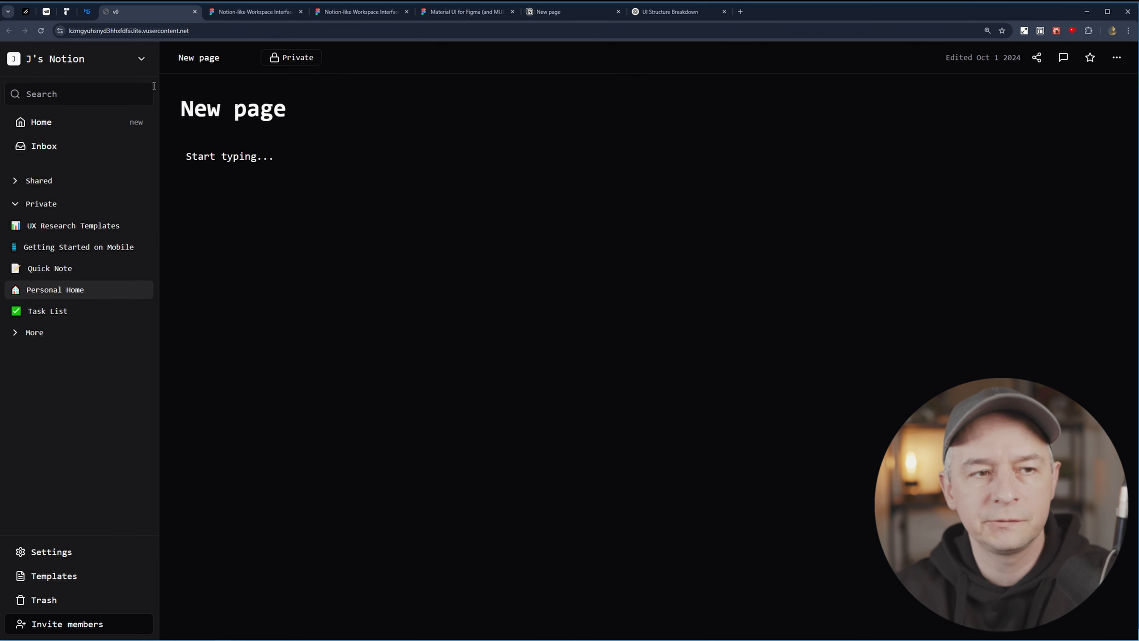
pyautogui.click(254, 13)
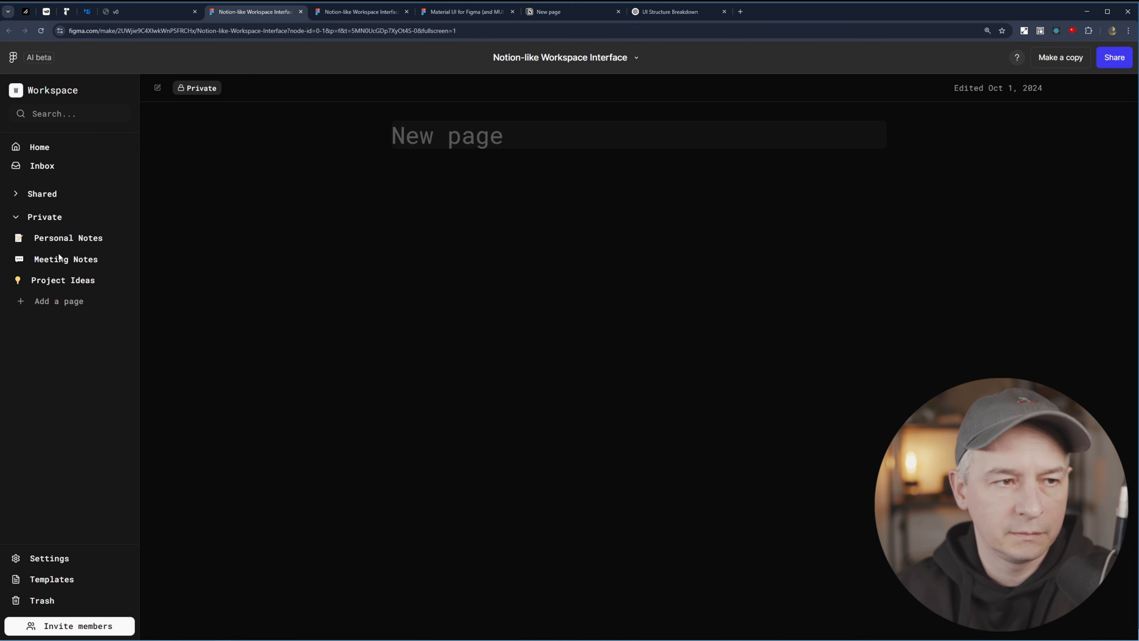
pyautogui.click(162, 16)
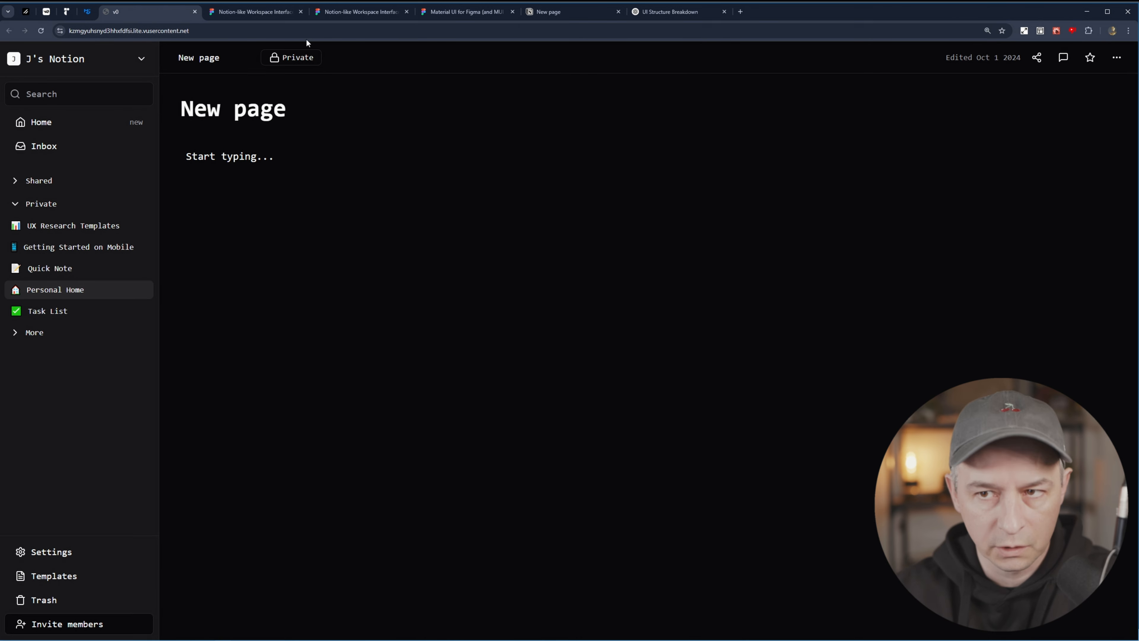
pyautogui.click(256, 15)
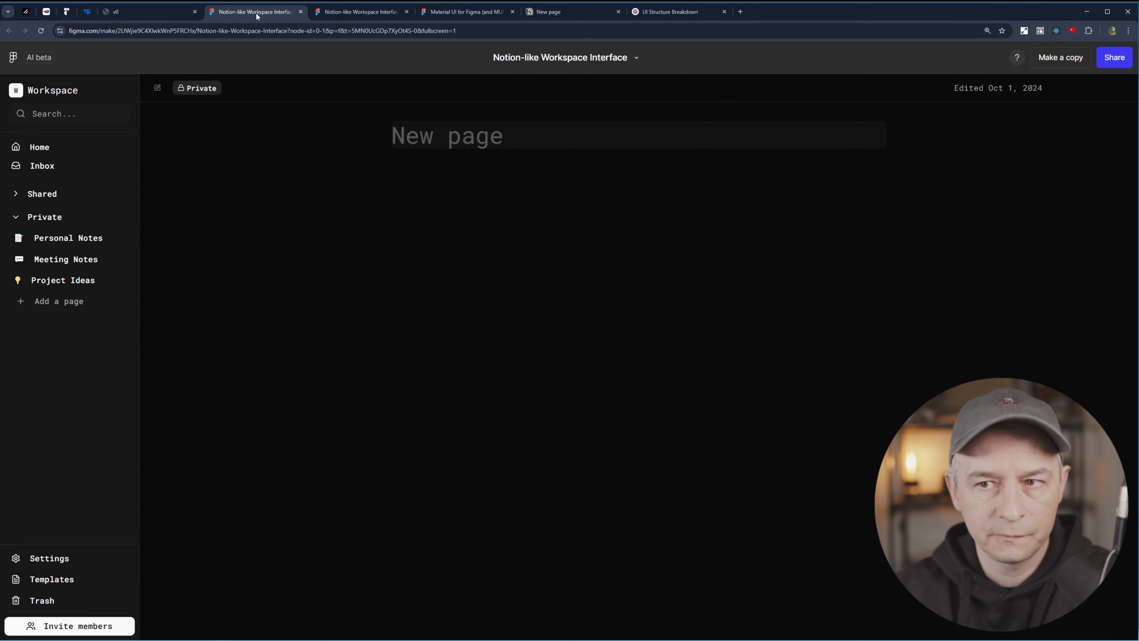
pyautogui.click(164, 15)
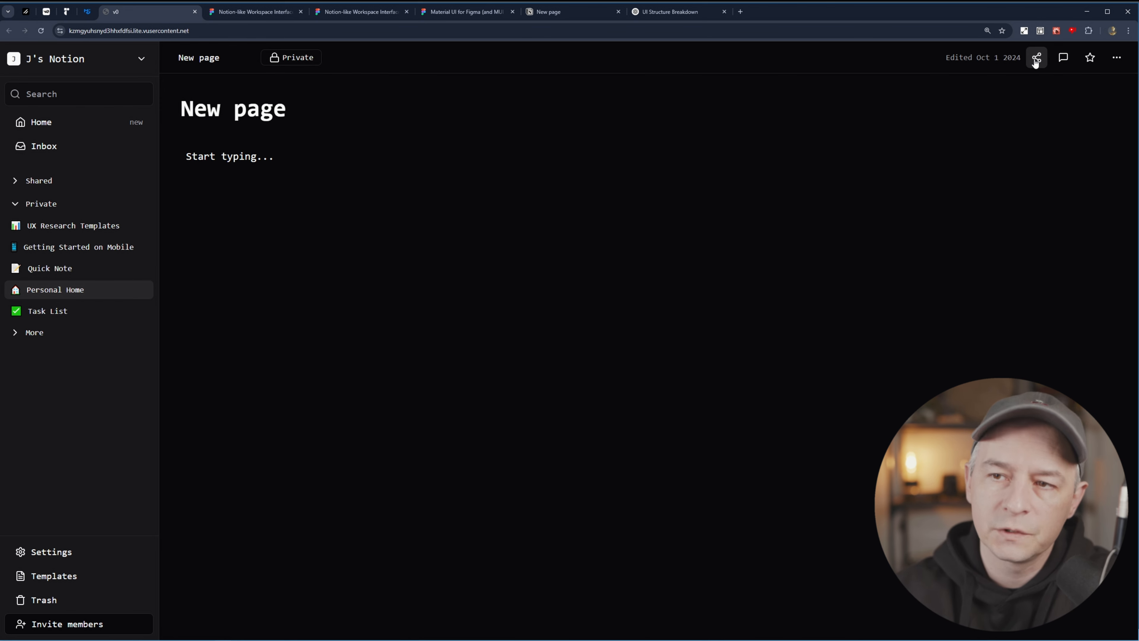
# Open the page options menu on the v0-generated page and compare its page toolbar with the Figma Make preview.
pyautogui.click(1116, 59)
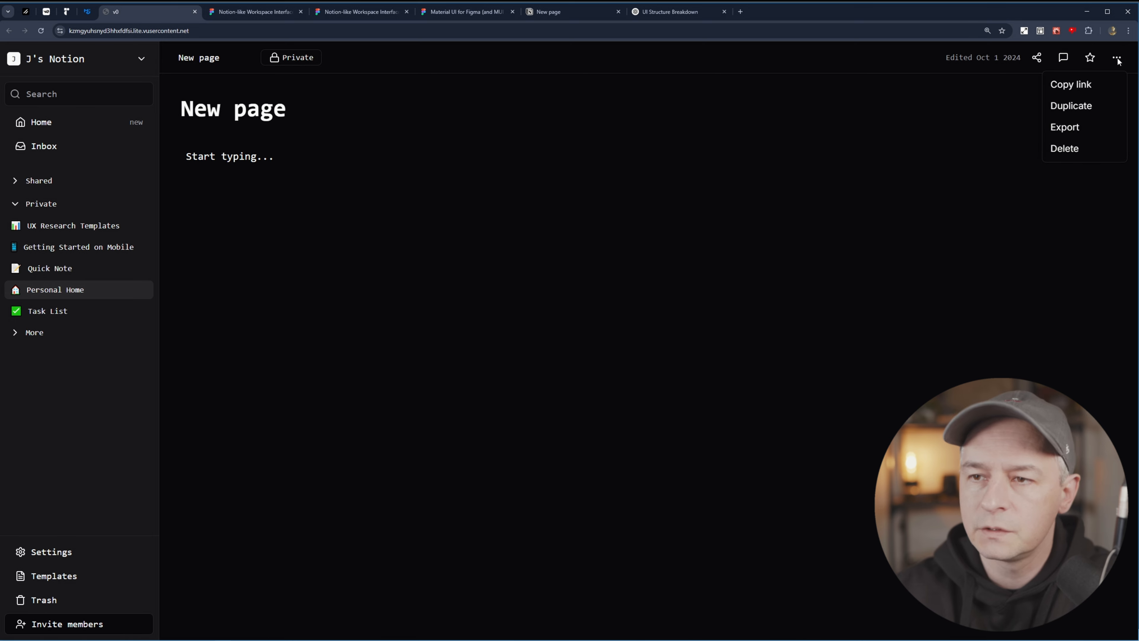
pyautogui.click(273, 15)
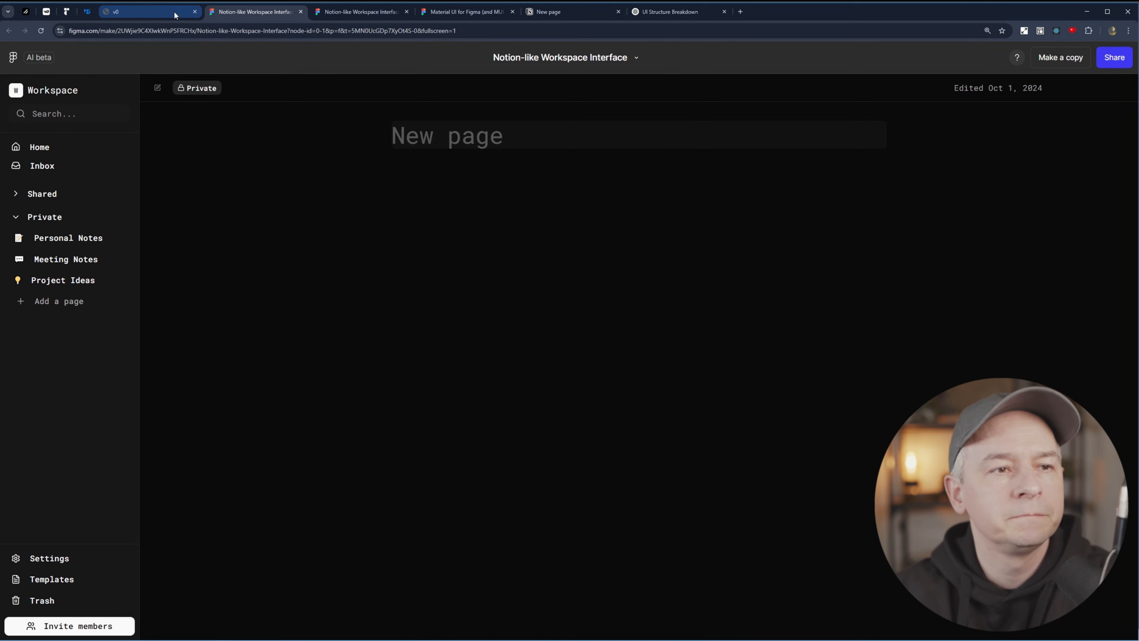
pyautogui.click(144, 12)
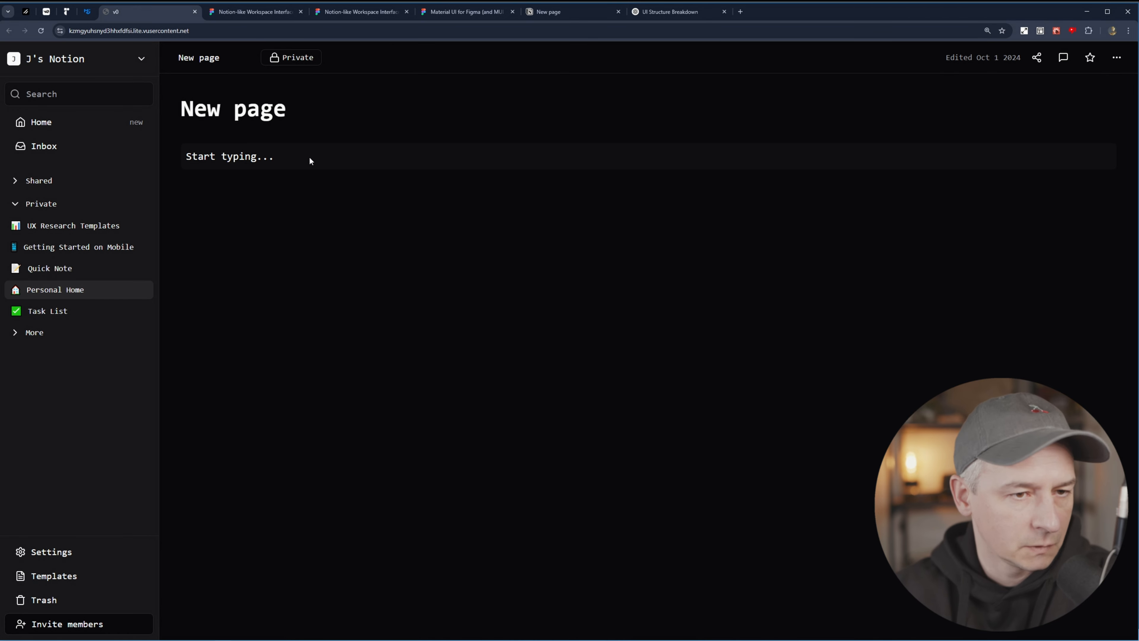
# Try to edit the "Start typing..." block on the v0-generated page.
pyautogui.tripleClick(259, 153)
pyautogui.click(266, 155)
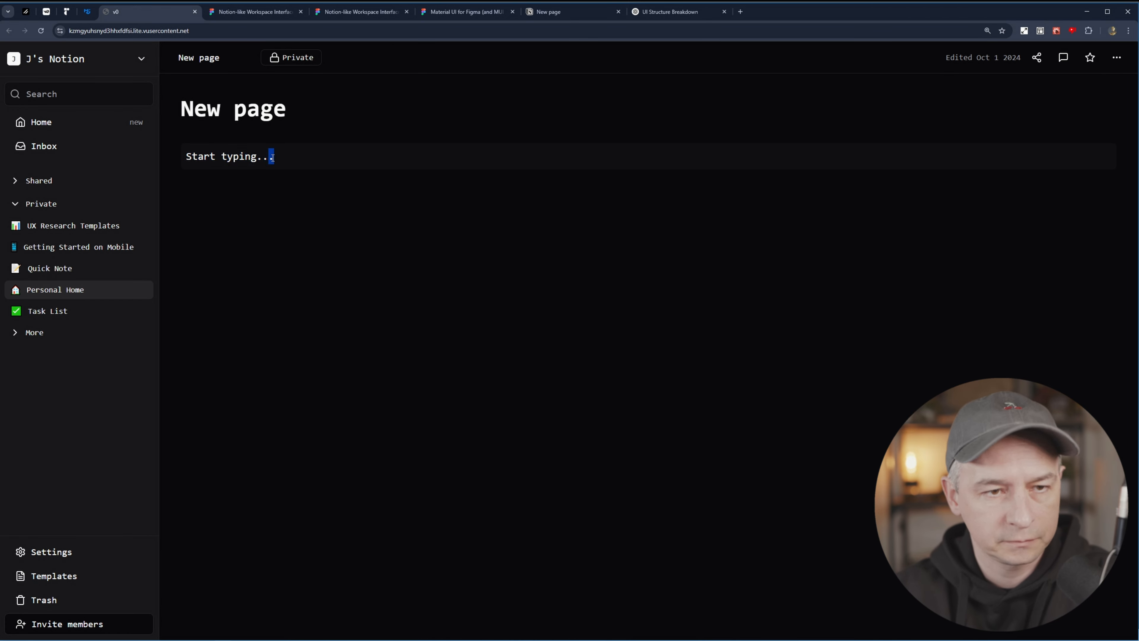
pyautogui.tripleClick(273, 156)
pyautogui.click(823, 284)
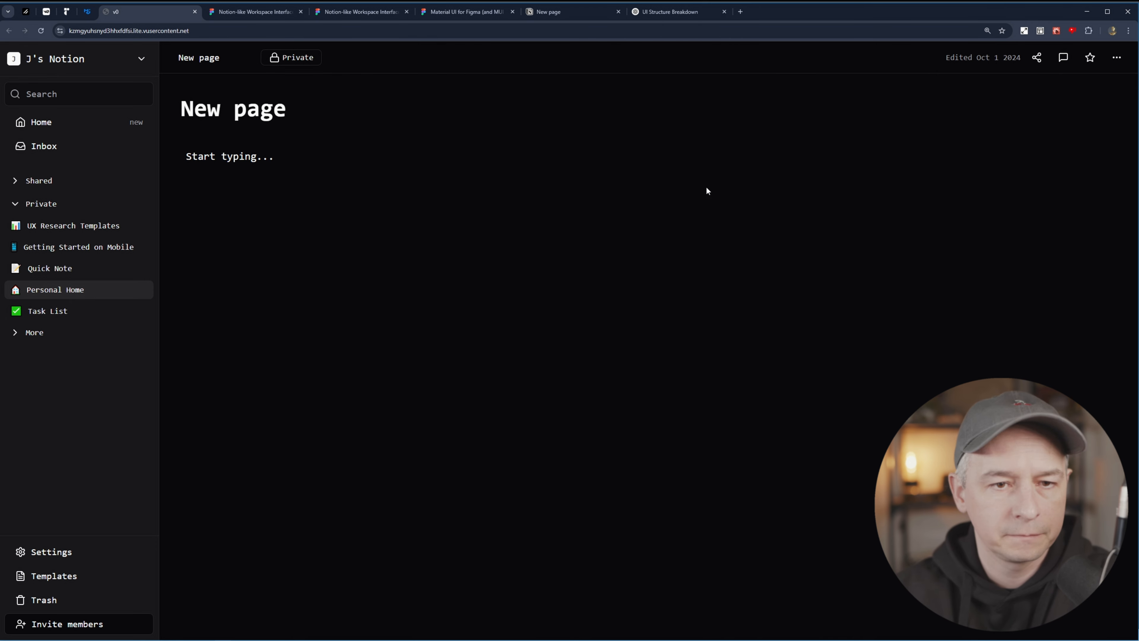
pyautogui.tripleClick(741, 156)
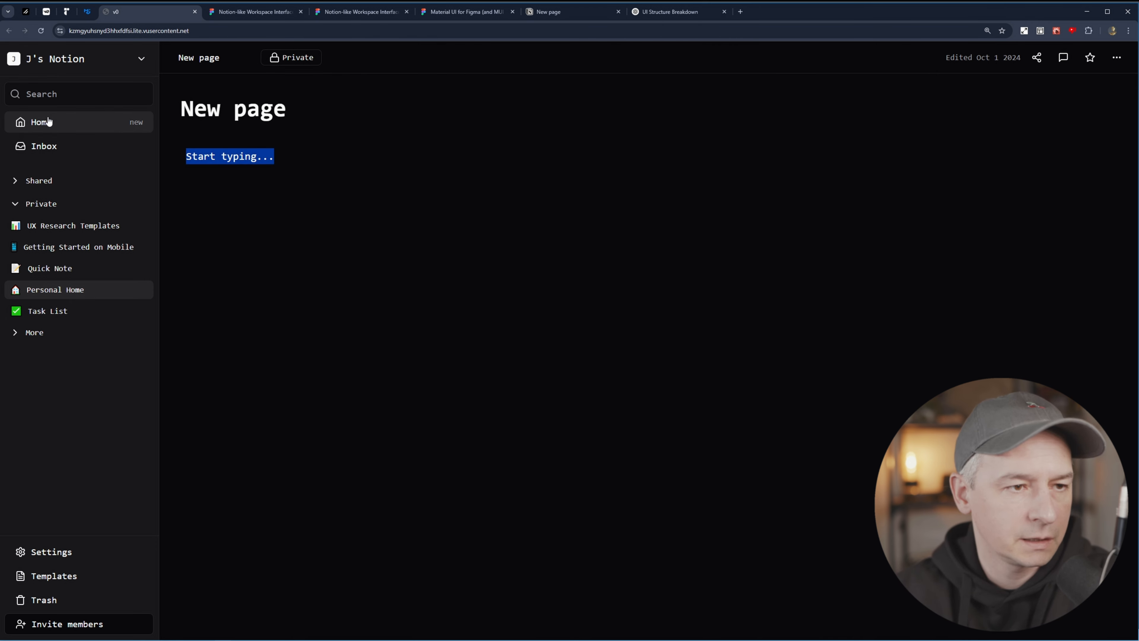
# Expand the Shared section of the v0-generated page, and collapse both the Private and Shared sections.
pyautogui.click(15, 181)
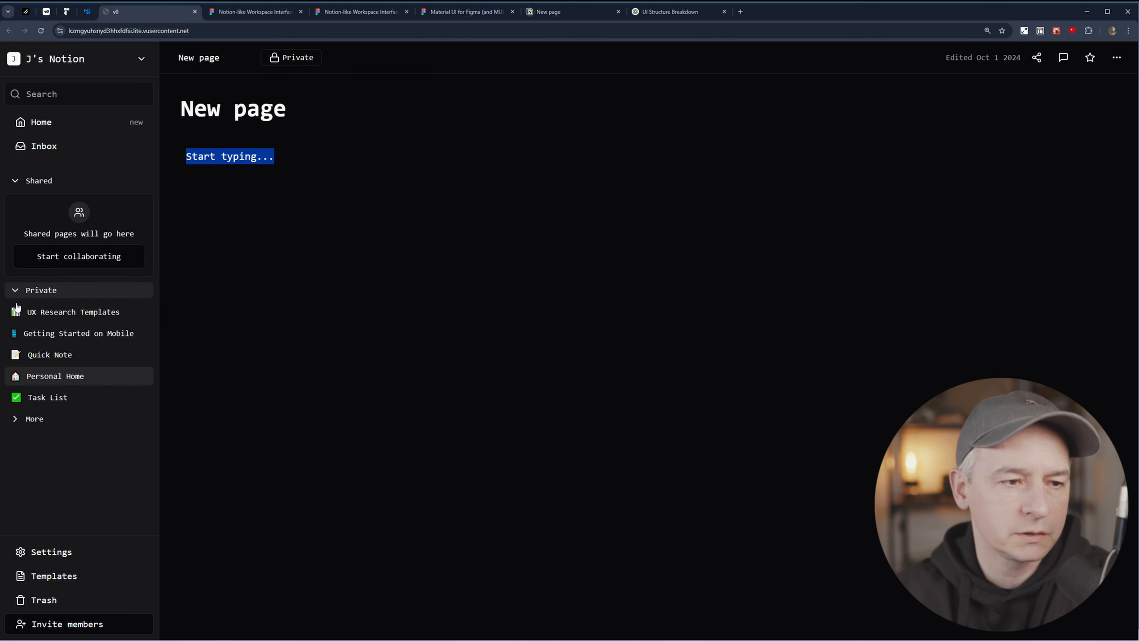
pyautogui.click(14, 290)
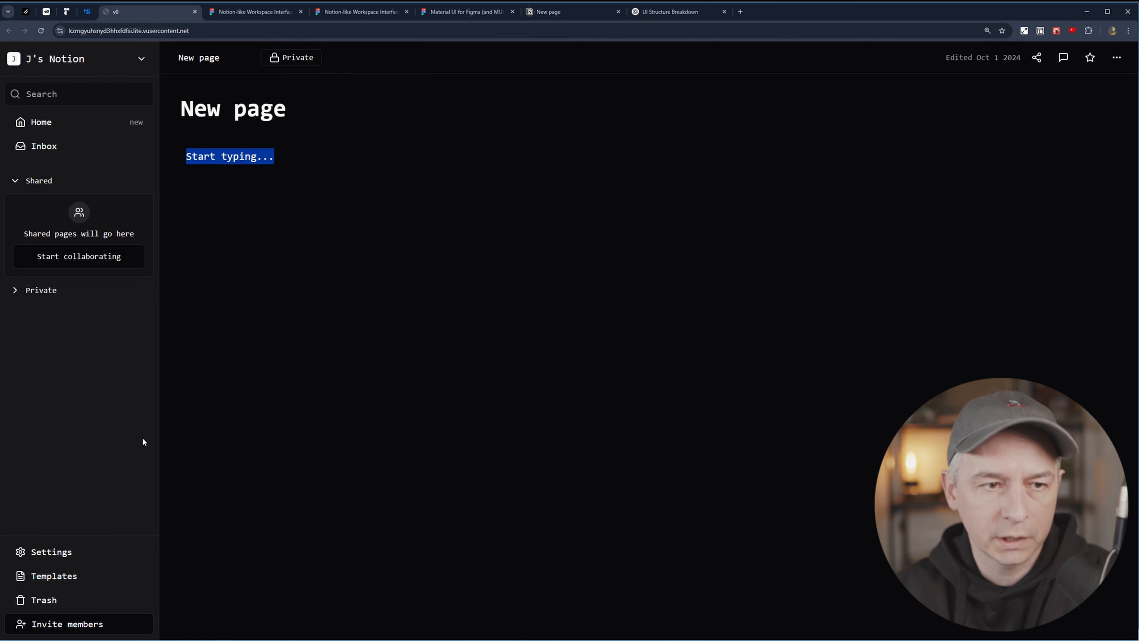
pyautogui.click(292, 162)
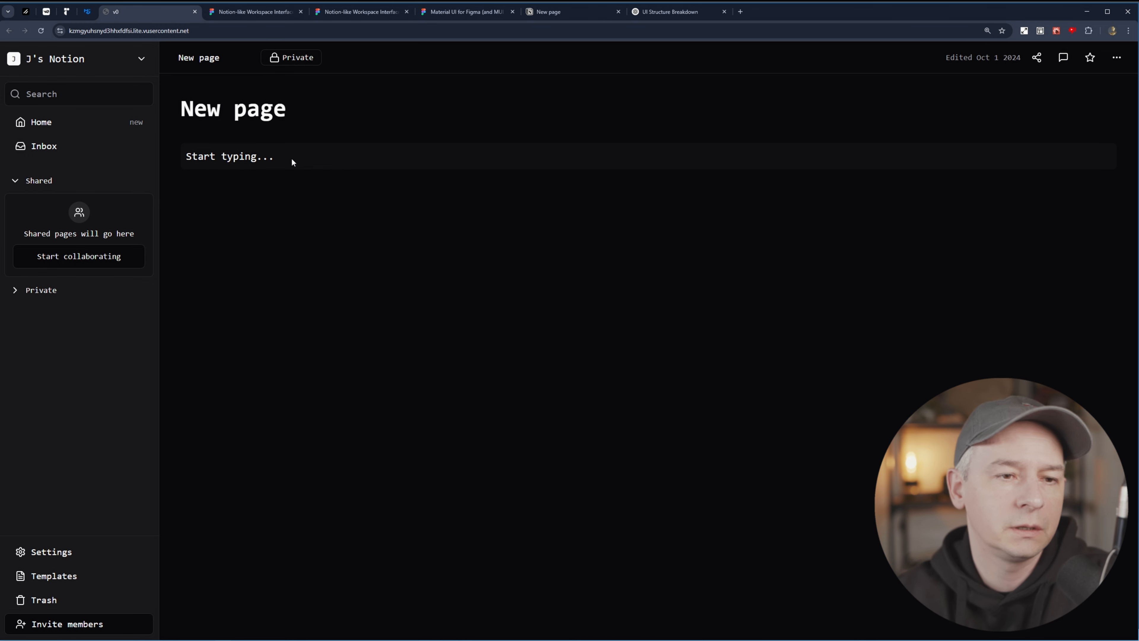
pyautogui.click(77, 181)
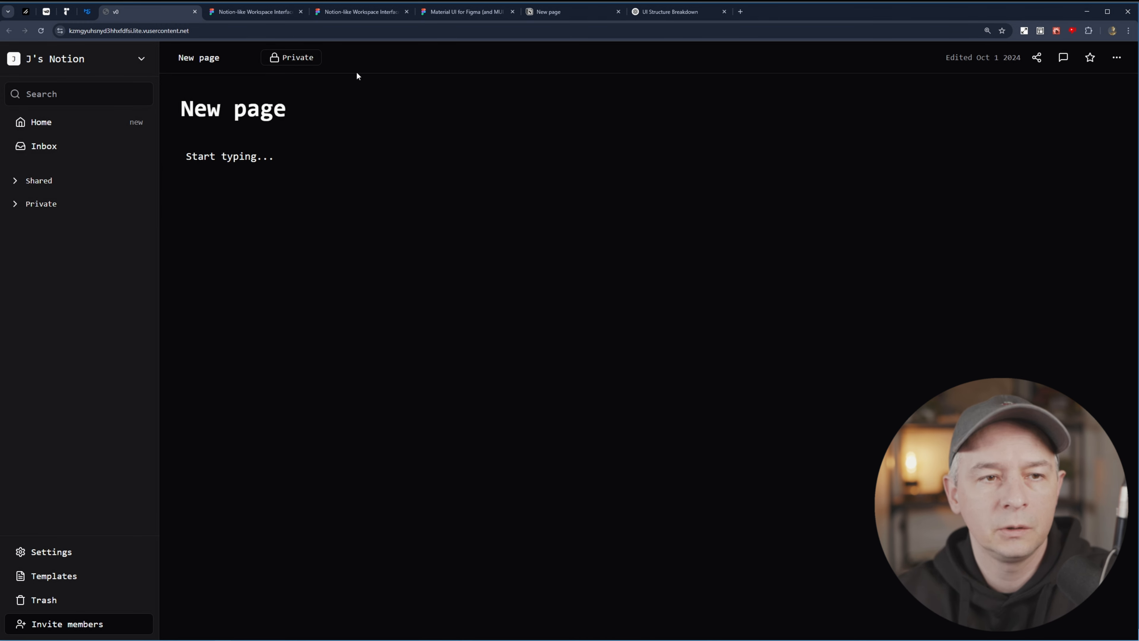
# Switch to Lovable, review the UI description prompt with its attached Notion screenshot, and submit it.
pyautogui.click(236, 15)
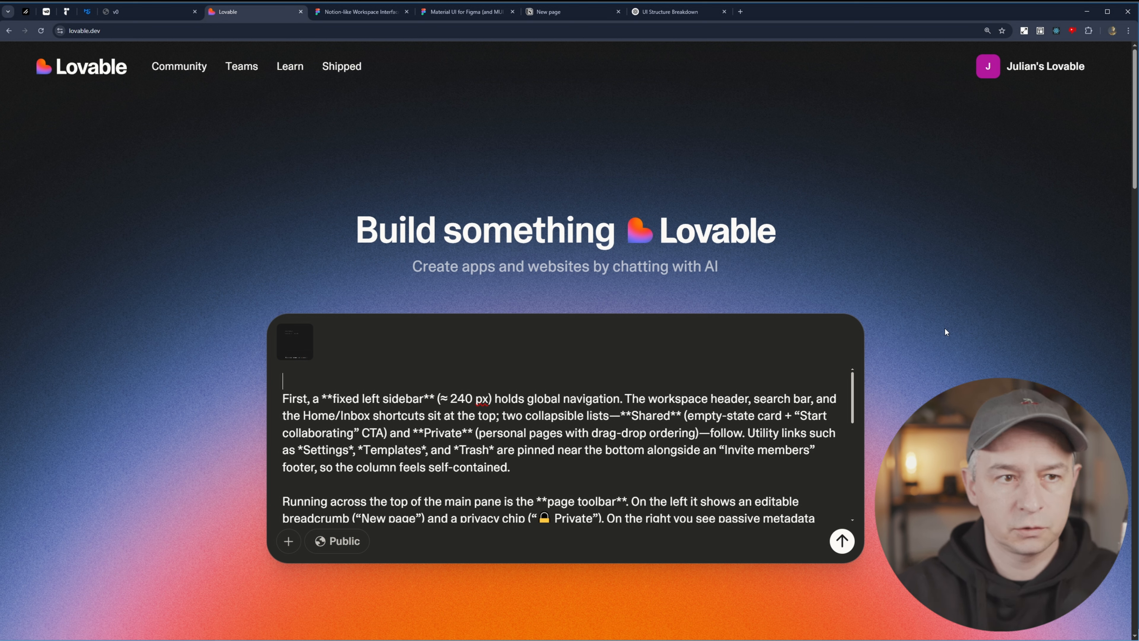
pyautogui.moveTo(299, 354)
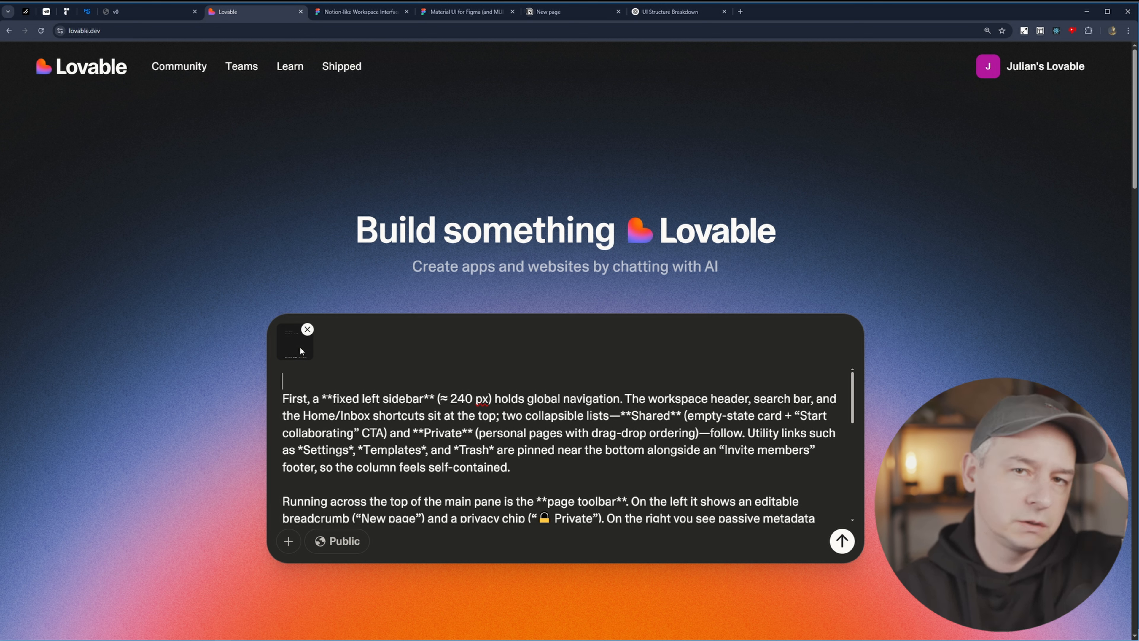
pyautogui.scroll(-5, 575, 414)
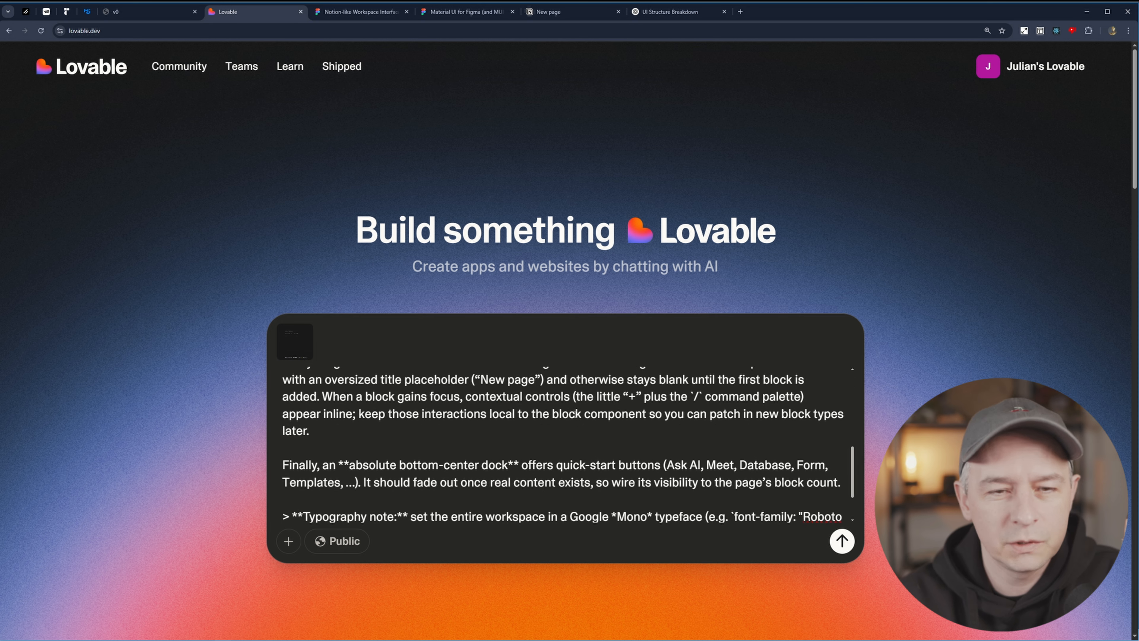
pyautogui.scroll(3, 575, 414)
pyautogui.scroll(2, 575, 414)
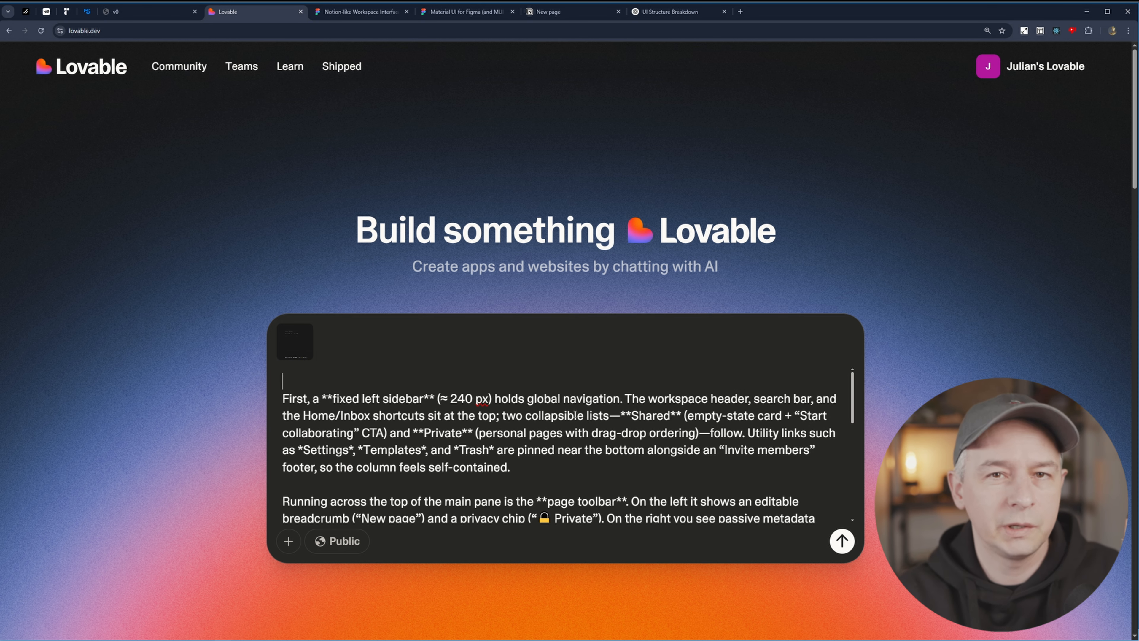
pyautogui.click(841, 541)
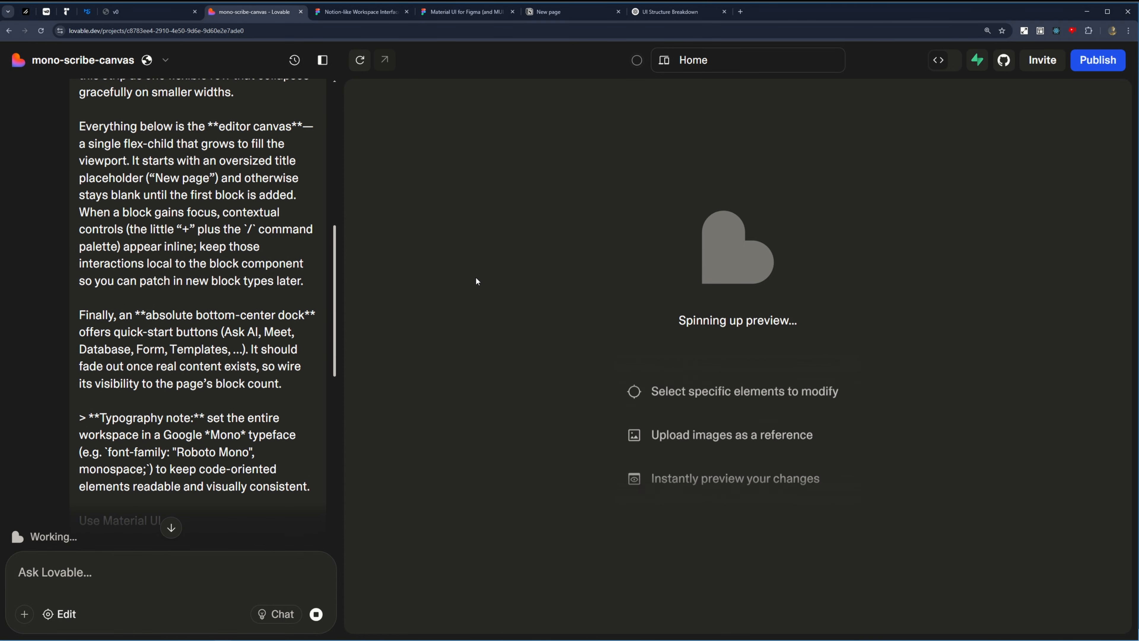
# Try to open the code view of the new Lovable project.
pyautogui.click(938, 60)
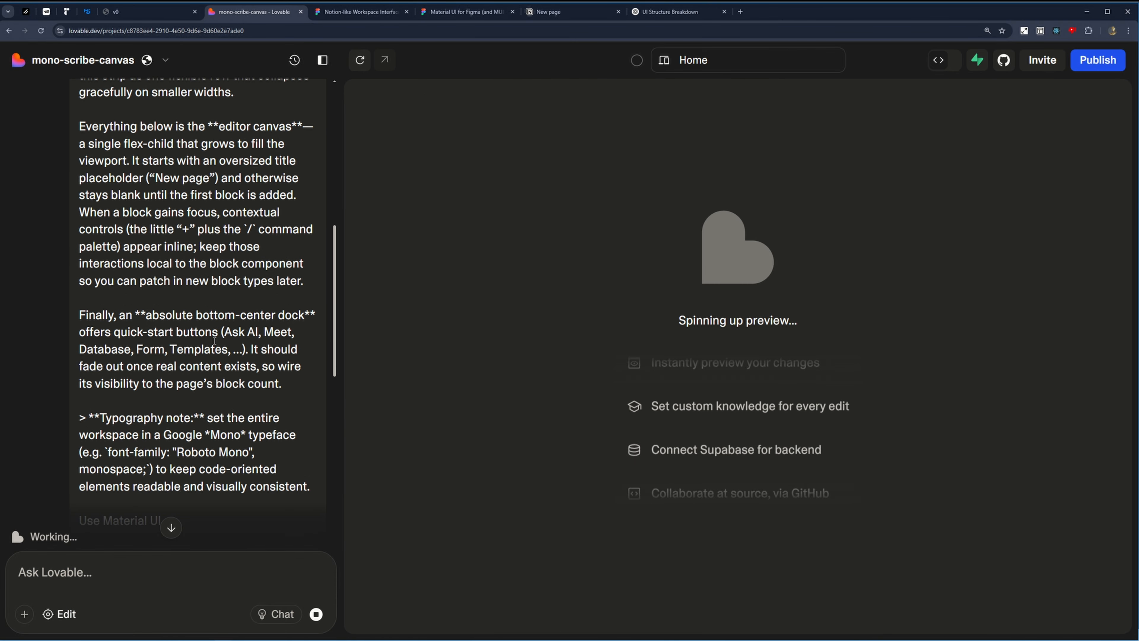
pyautogui.click(939, 65)
pyautogui.click(939, 65)
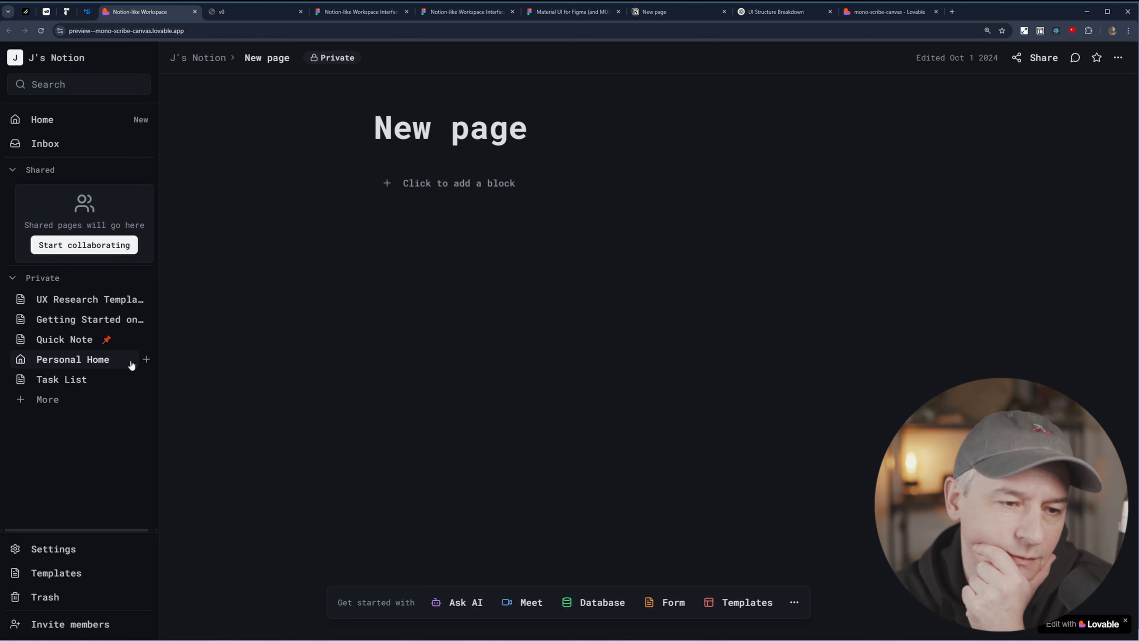
# Collapse the Shared section in the Lovable preview and add a block of filler text with three empty blocks below it.
pyautogui.click(12, 171)
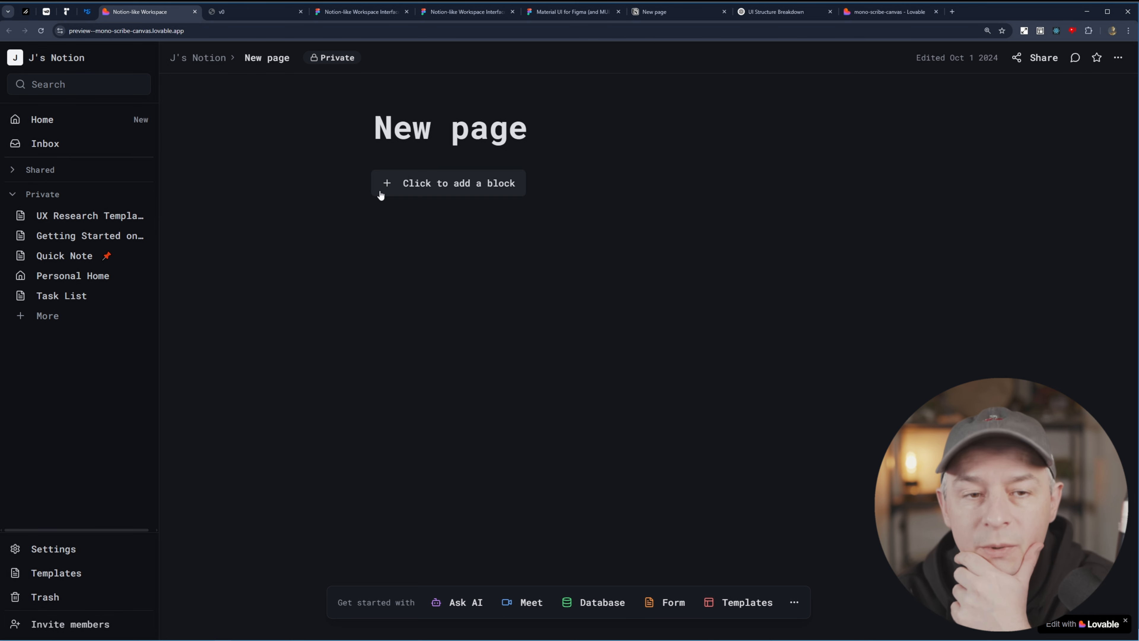
pyautogui.click(446, 183)
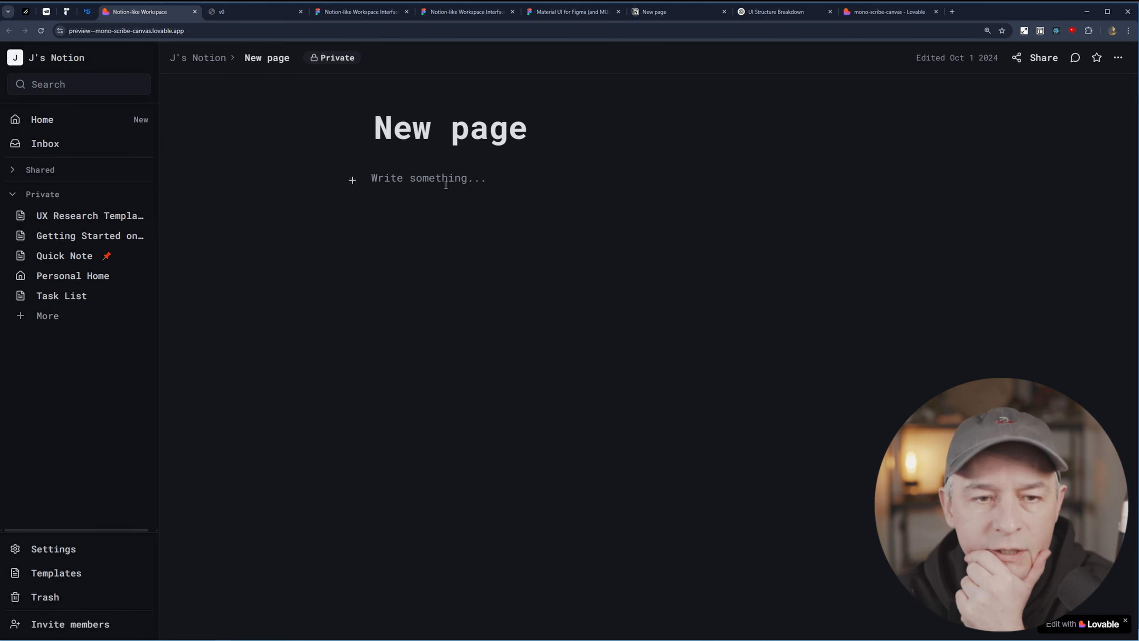
pyautogui.write('fdgdfgdfgdfg')
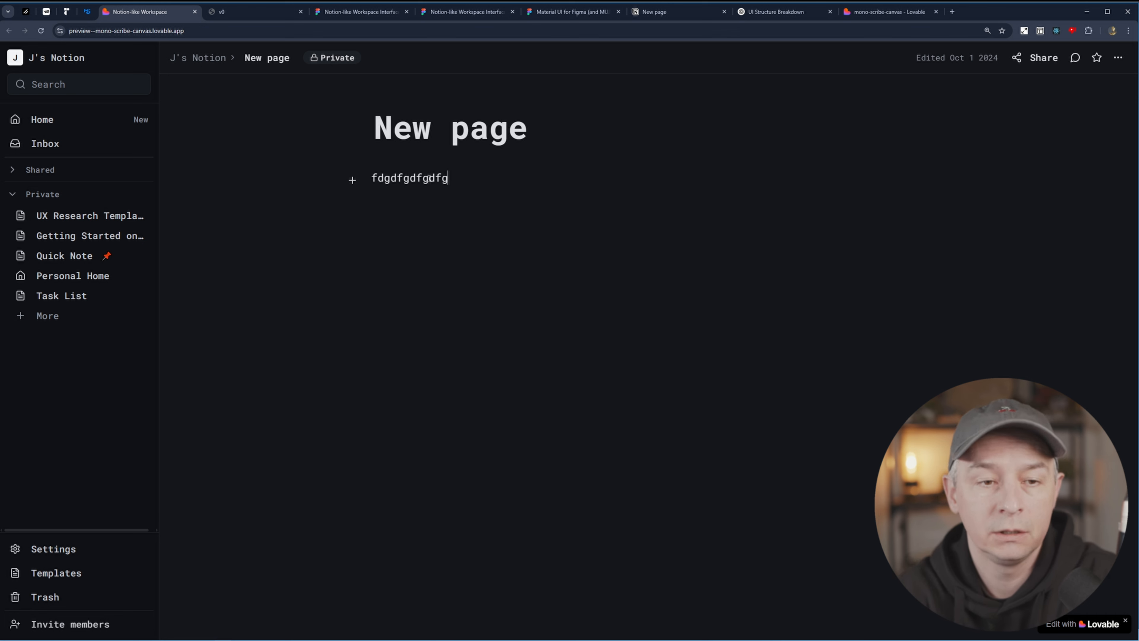
pyautogui.write('dfgl;kdfg;lkdfl;gkdfg')
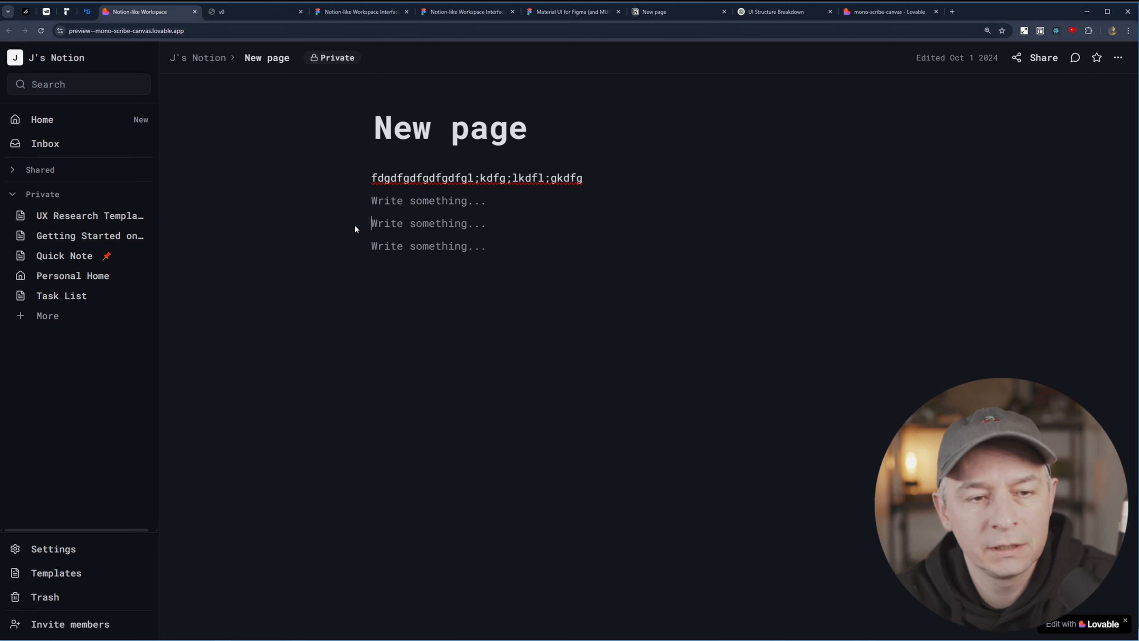
# Replace the page title in the Lovable preview with "Hello".
pyautogui.doubleClick(520, 127)
pyautogui.press('BackSpace')
pyautogui.press('BackSpace')
pyautogui.press('BackSpace')
pyautogui.press('BackSpace')
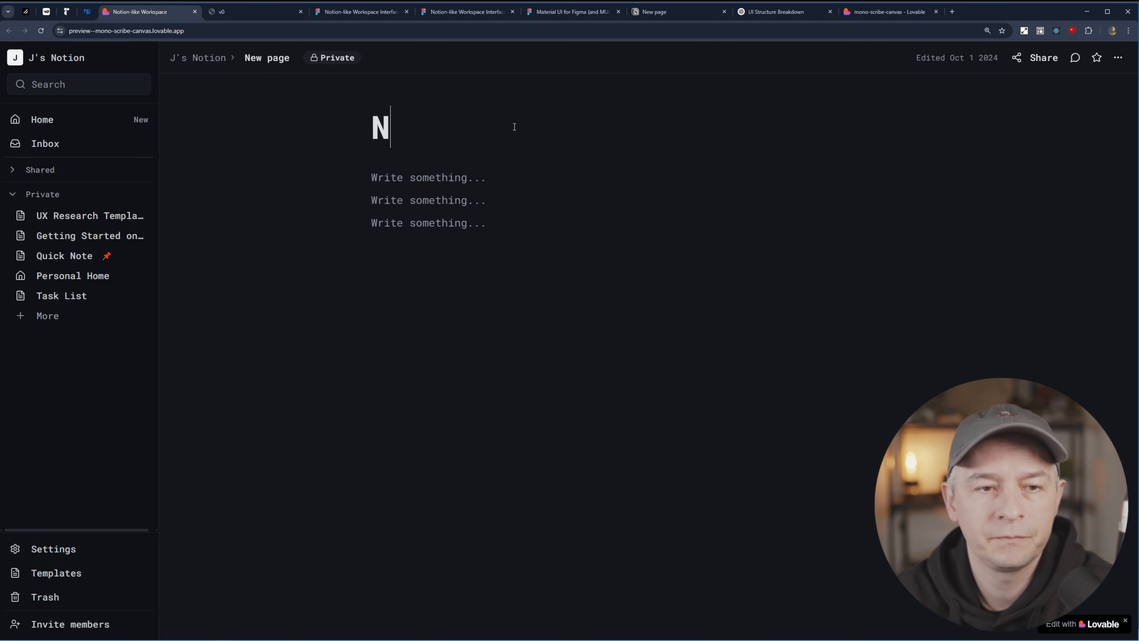
pyautogui.press('BackSpace')
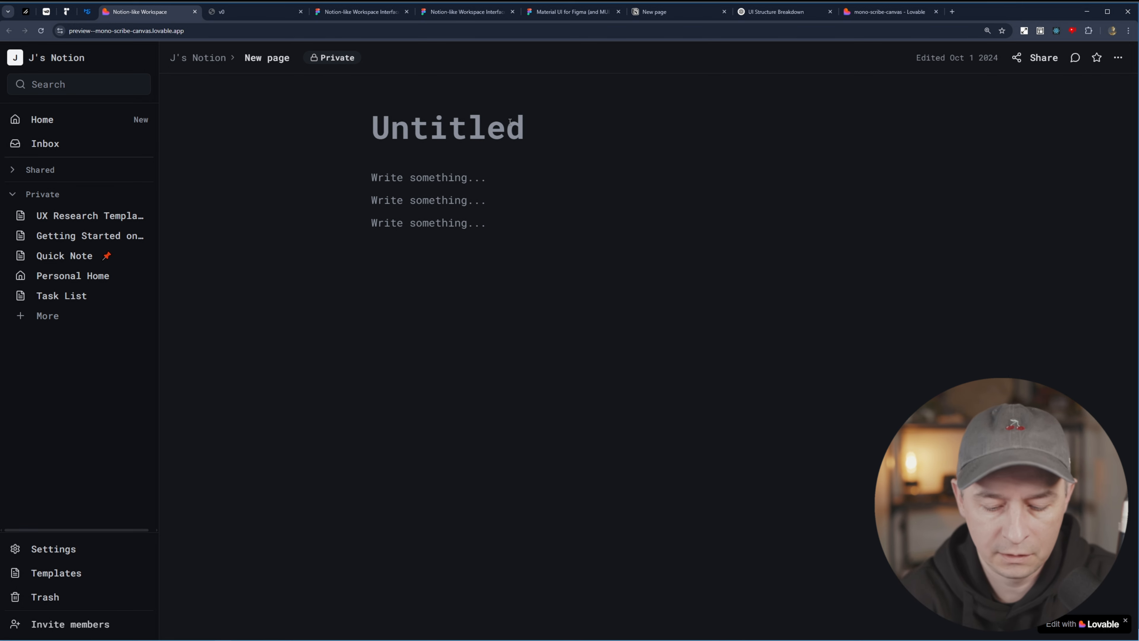
pyautogui.write('Hello')
pyautogui.press('Return')
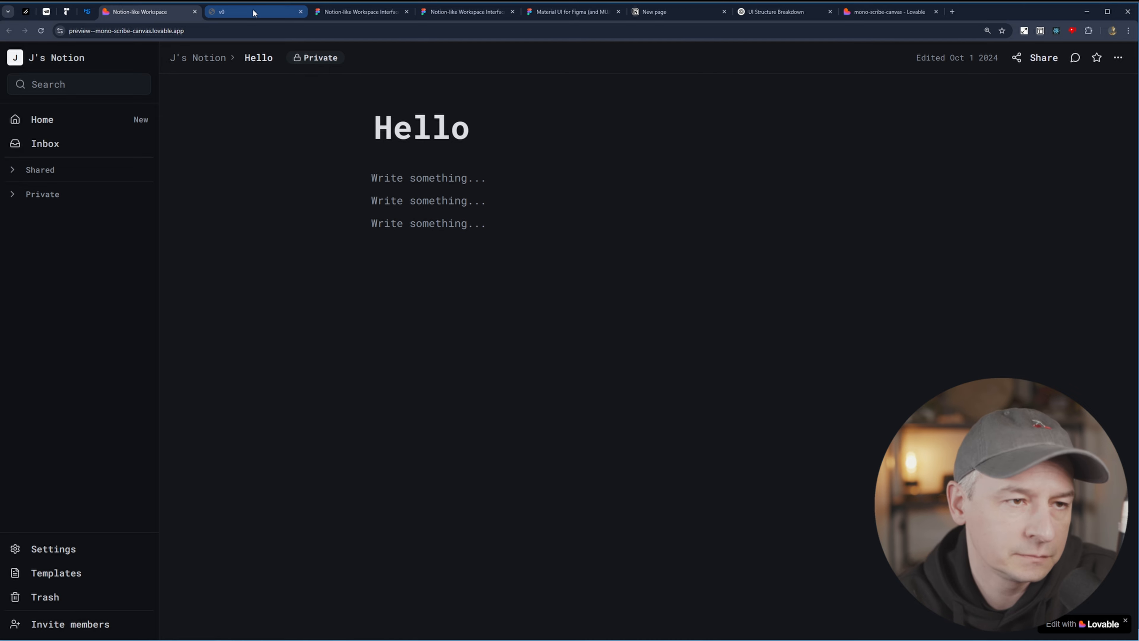
# Compare the Lovable, v0 and Figma Make versions of the Notion-like page by switching between their previews.
pyautogui.click(253, 13)
pyautogui.hotkey('ctrl', 'shift', 'Tab')
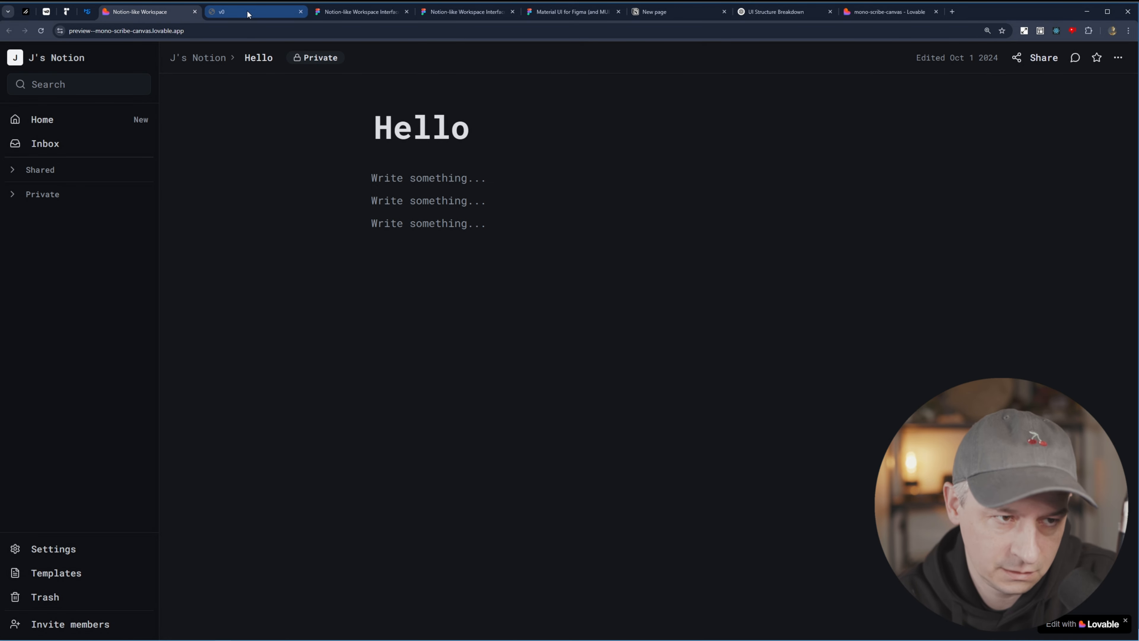
pyautogui.click(247, 11)
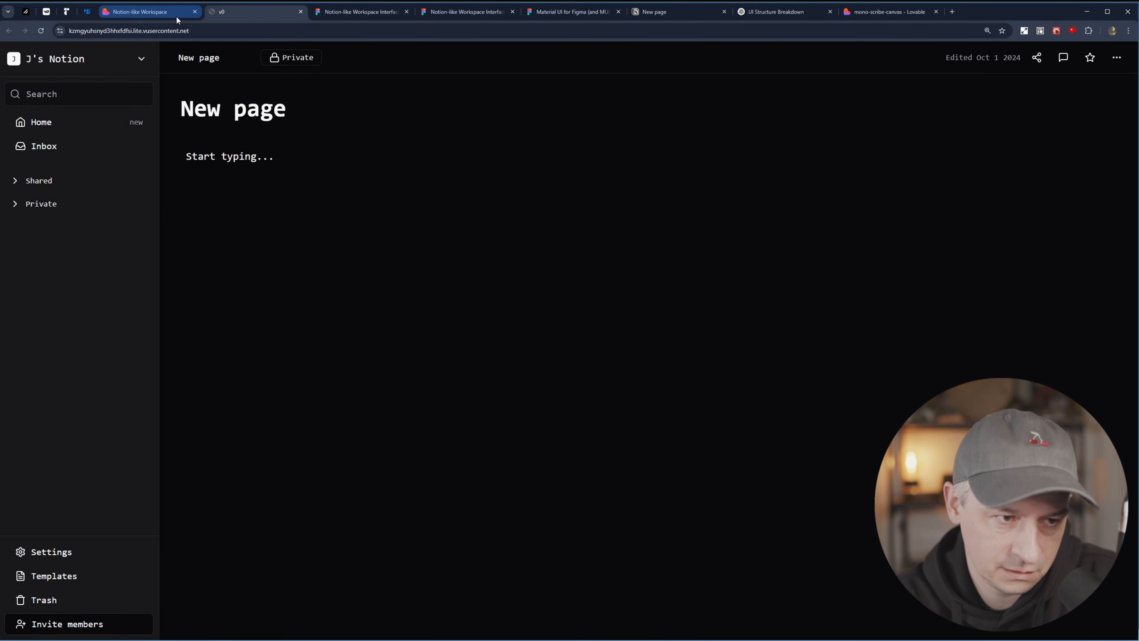
pyautogui.click(162, 19)
pyautogui.click(248, 17)
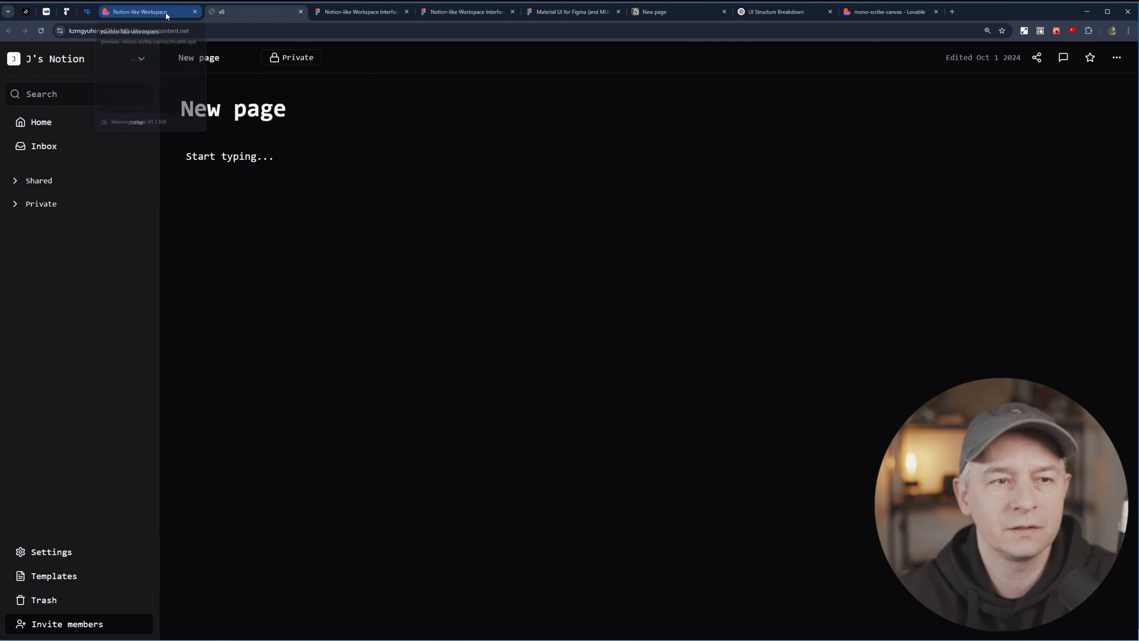
pyautogui.click(353, 17)
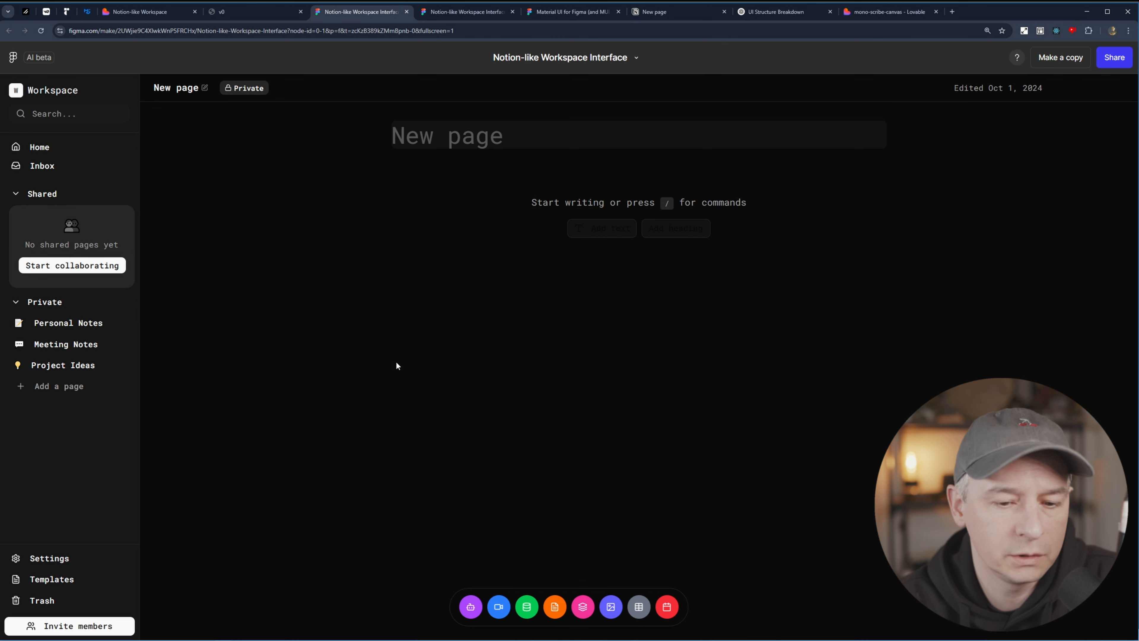
pyautogui.click(152, 12)
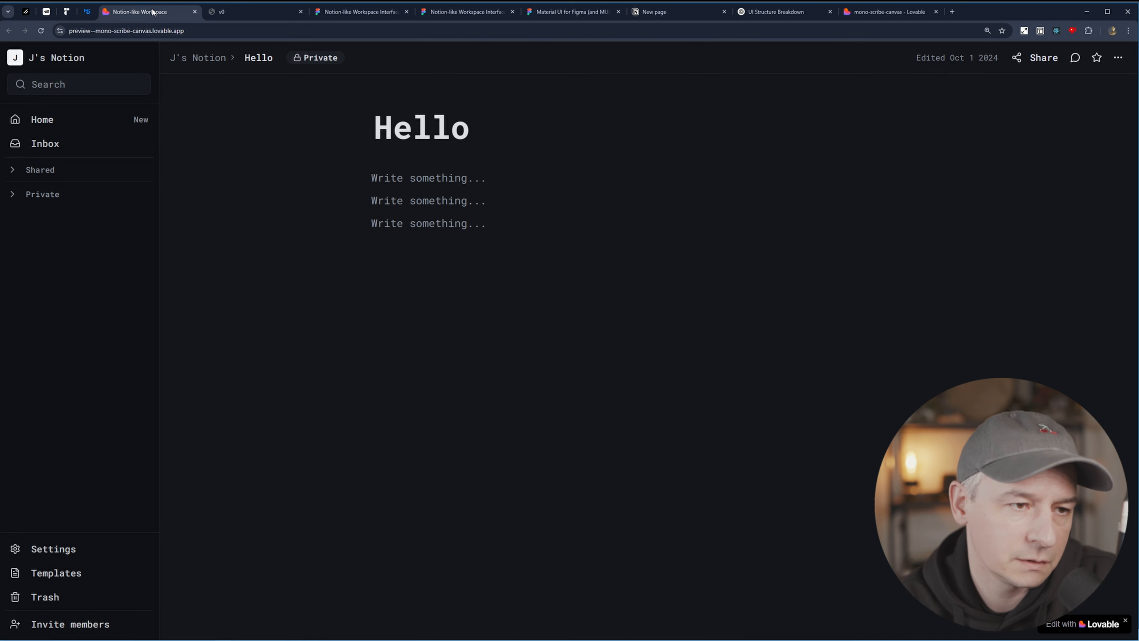
pyautogui.click(240, 13)
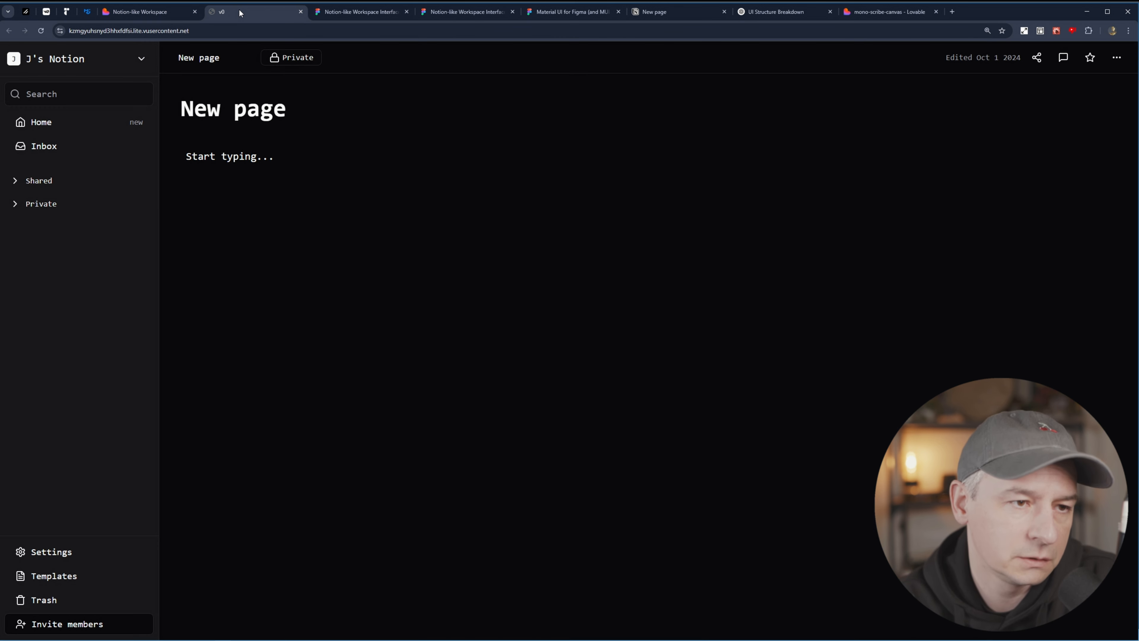
# Compare the Lovable, Figma Make and v0 versions with the original Notion page.
pyautogui.click(169, 17)
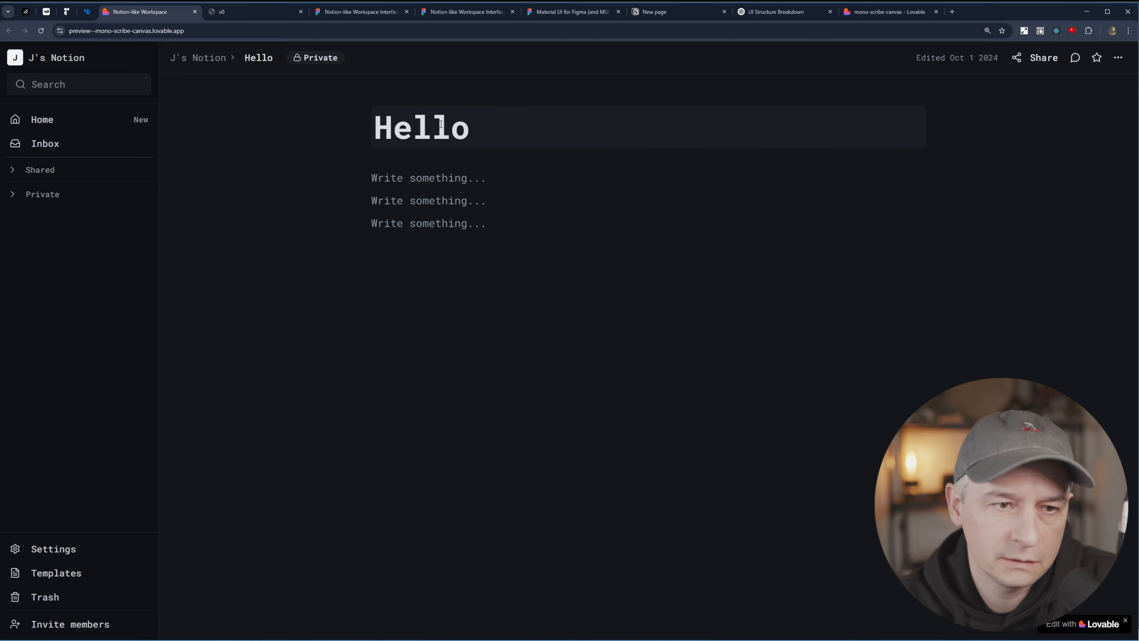
pyautogui.click(497, 137)
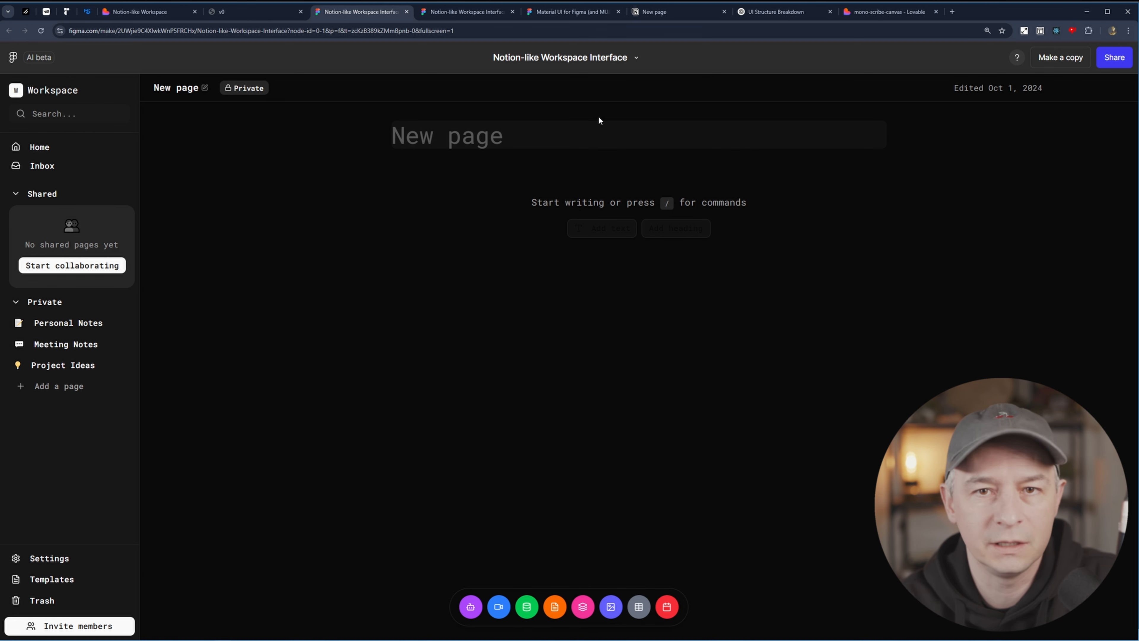
pyautogui.click(676, 12)
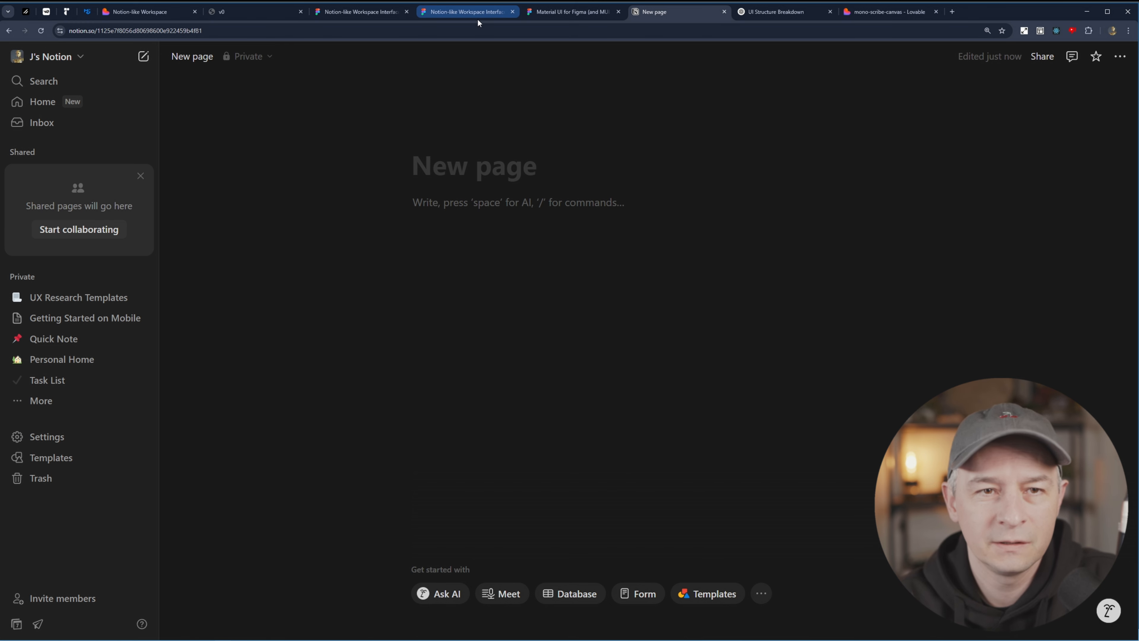
pyautogui.click(359, 11)
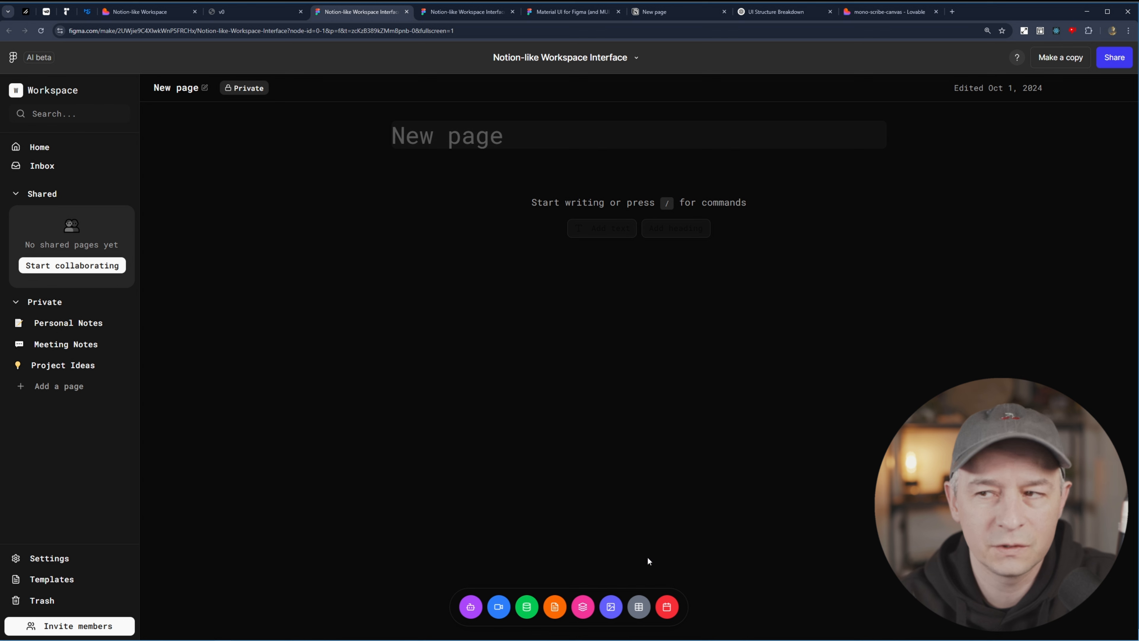
pyautogui.click(144, 12)
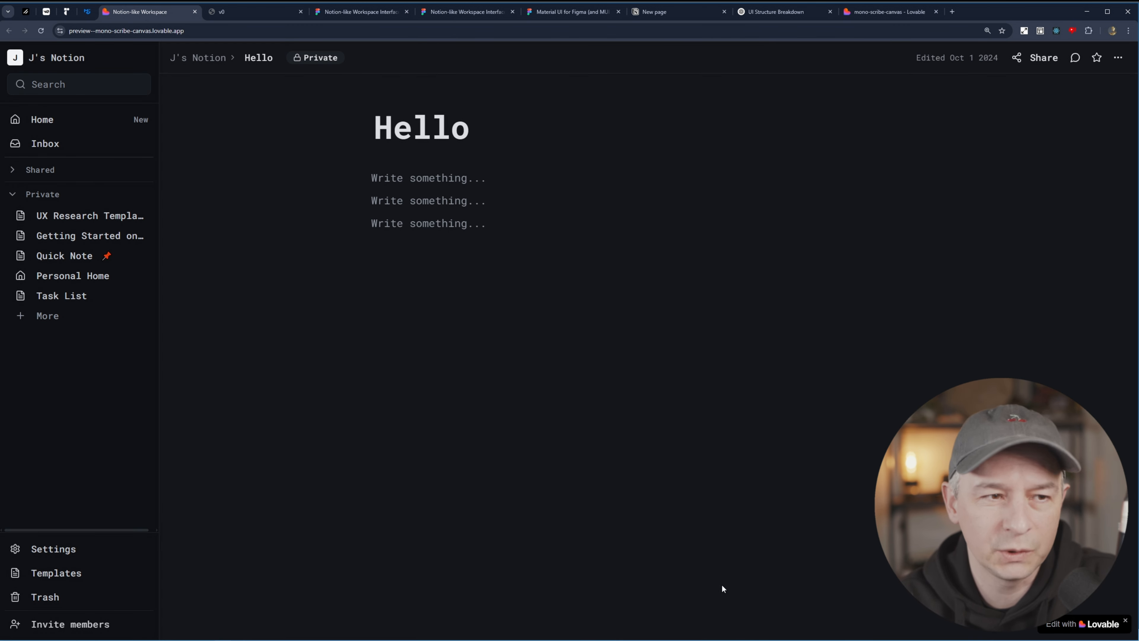
pyautogui.click(267, 15)
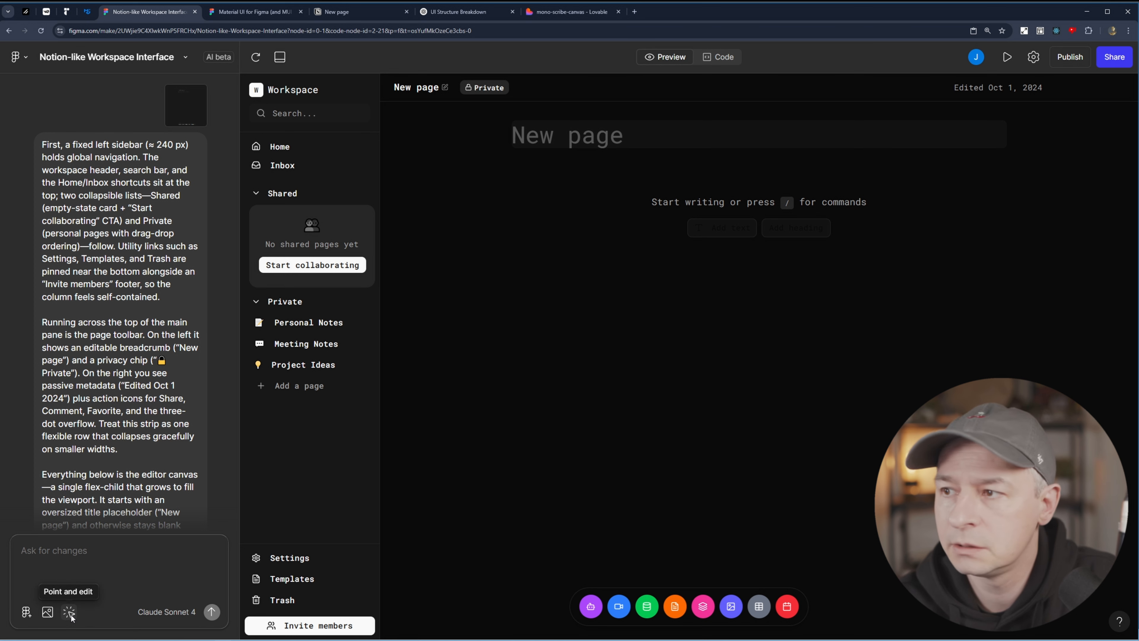
# Select the dock of coloured icons in the Figma Make preview with Point and edit and submit the prompt "add labels".
pyautogui.click(70, 612)
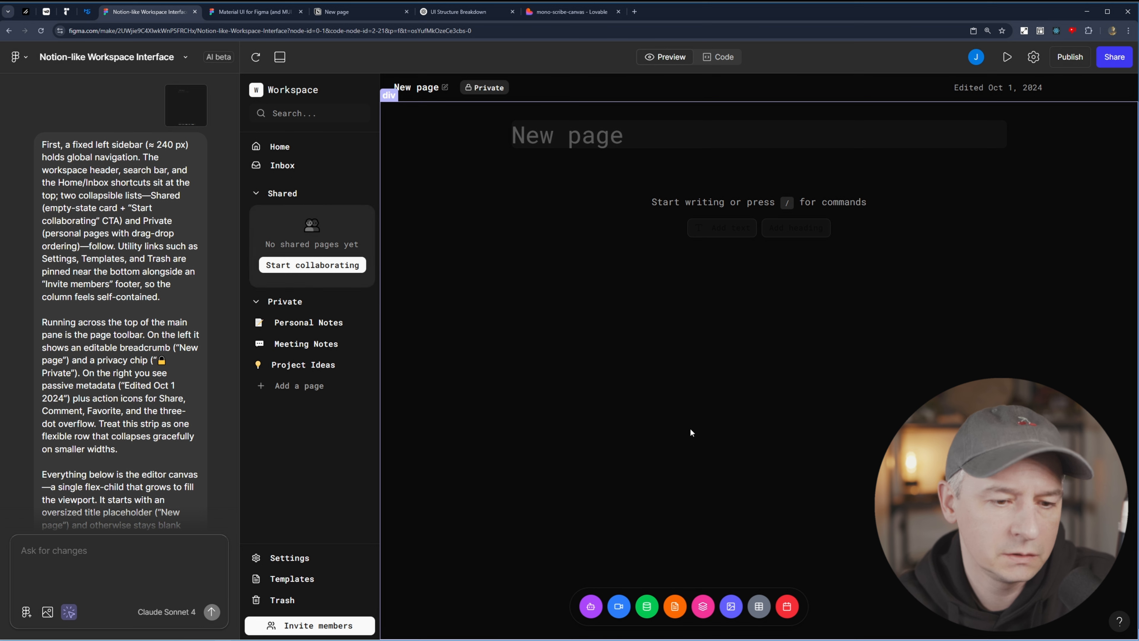
pyautogui.click(803, 617)
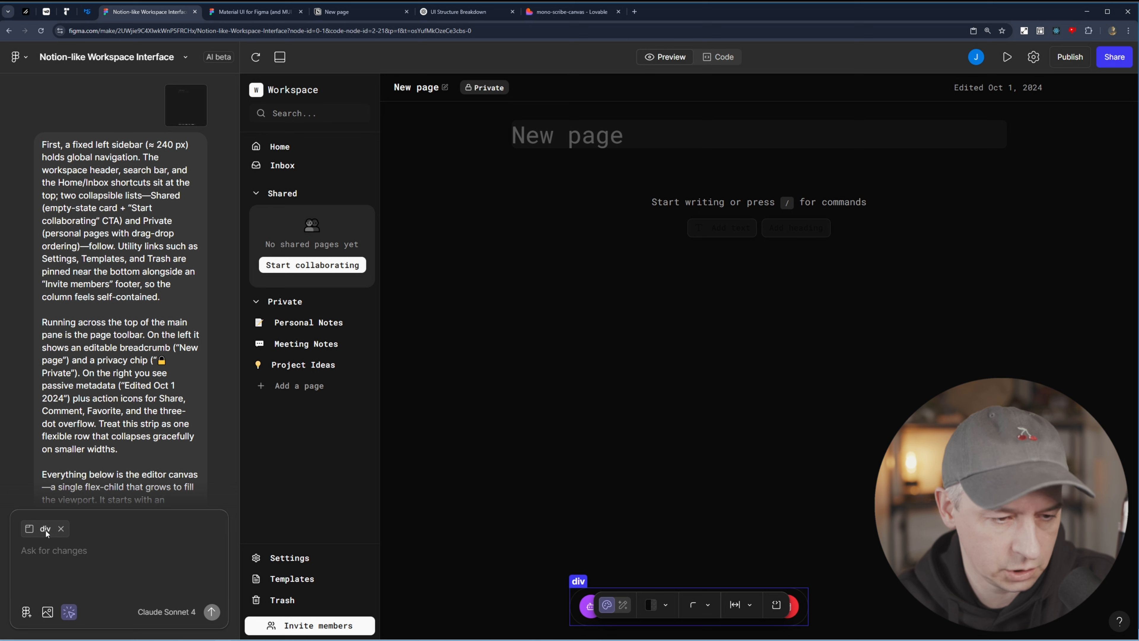
pyautogui.write('add lables')
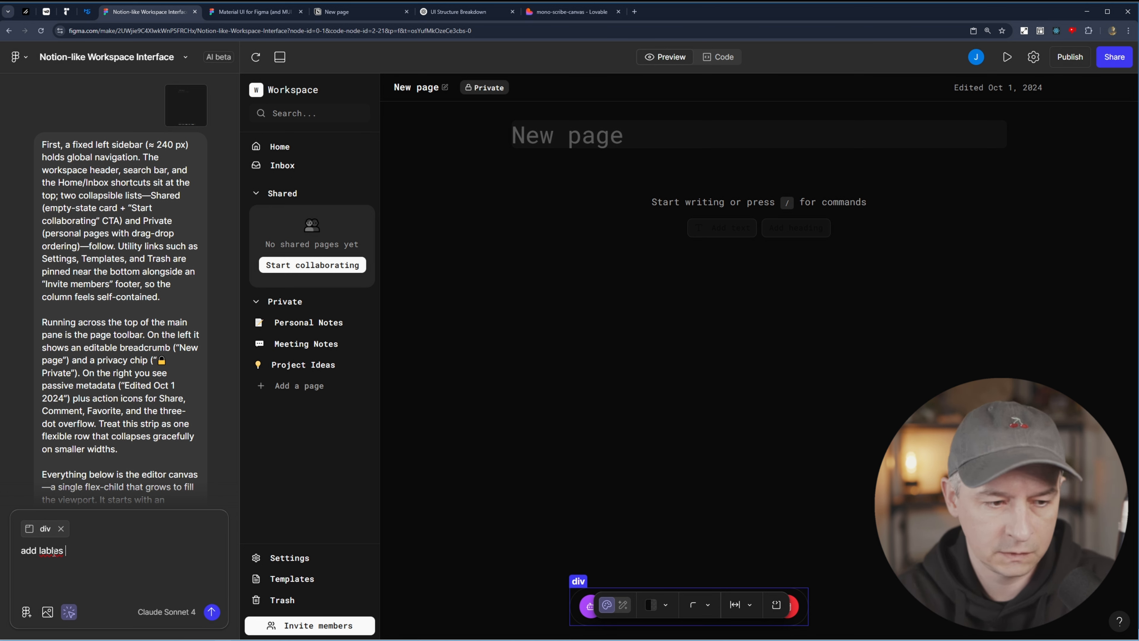
pyautogui.rightClick(53, 553)
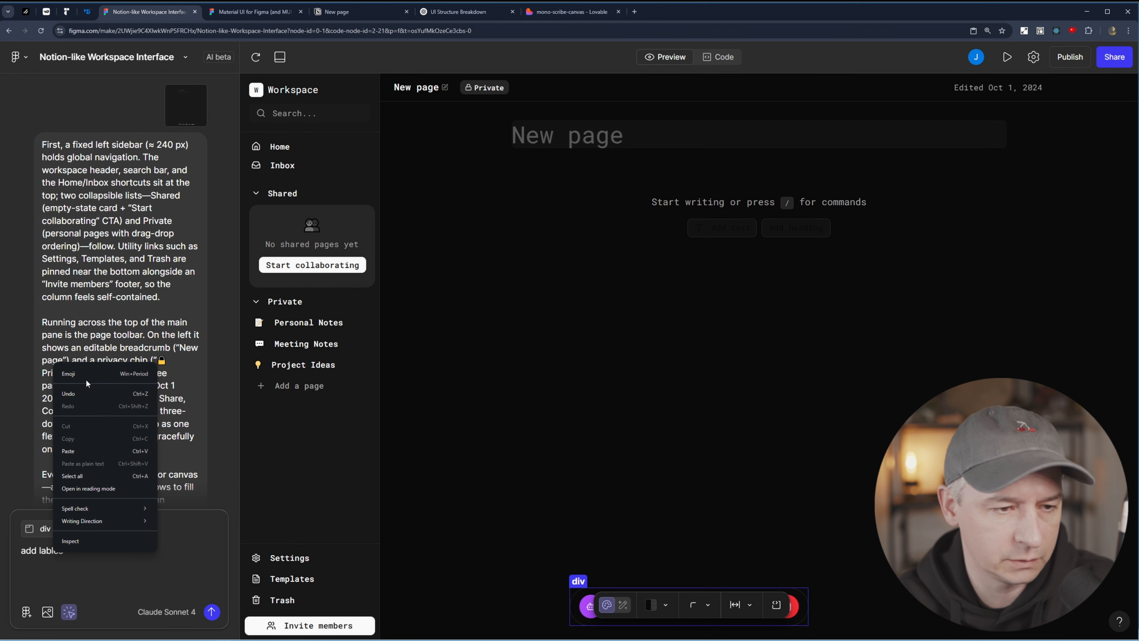
pyautogui.click(100, 560)
pyautogui.rightClick(54, 556)
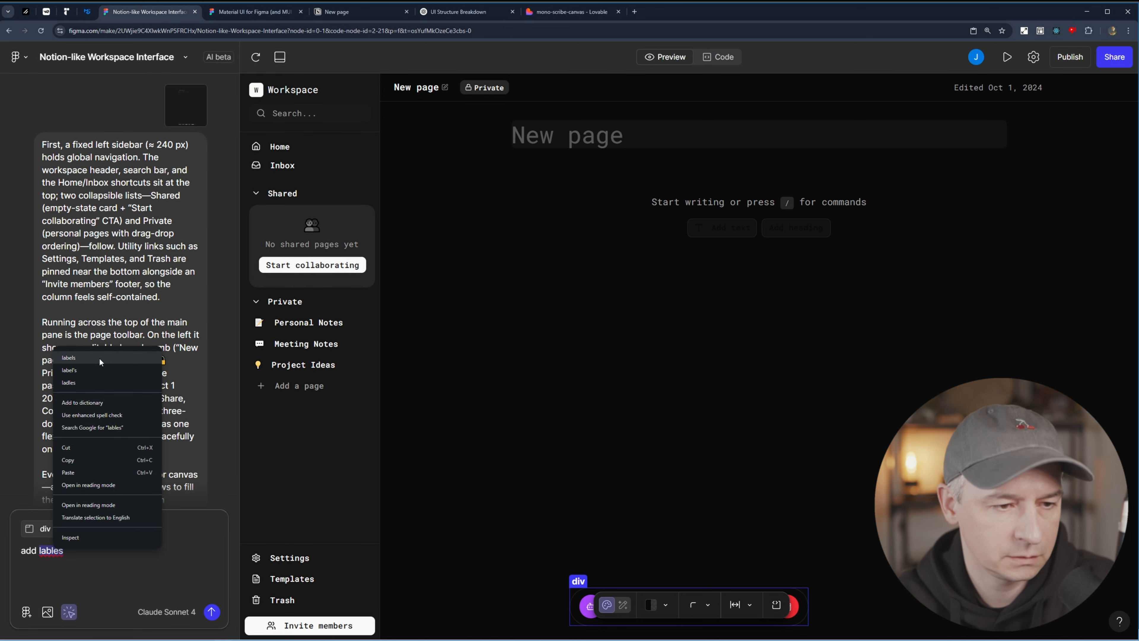
pyautogui.click(99, 358)
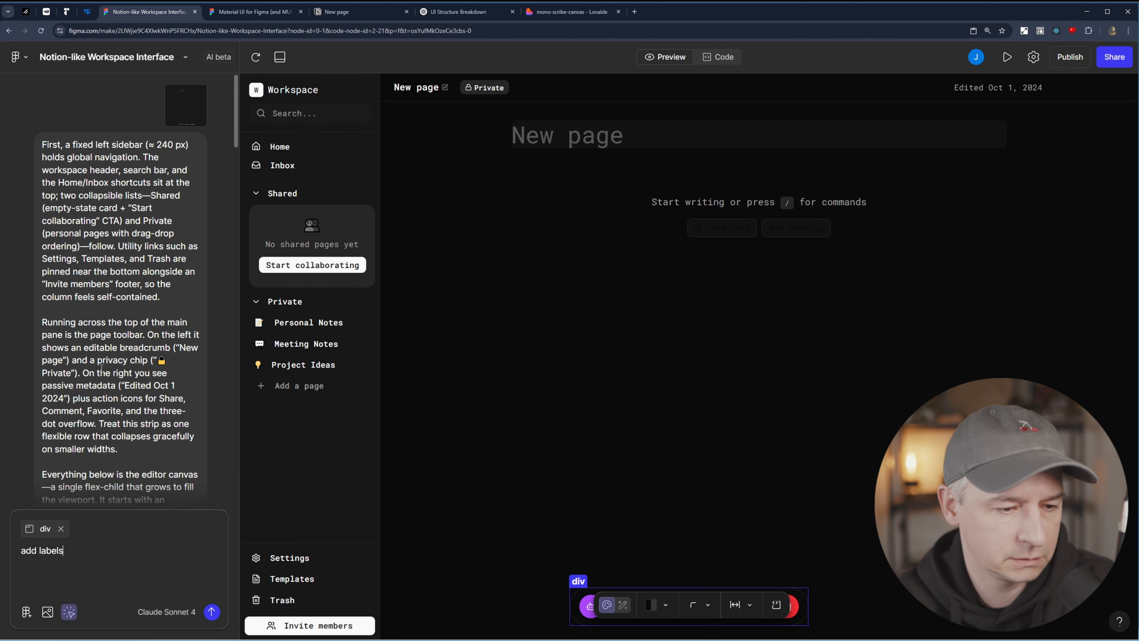
pyautogui.click(212, 611)
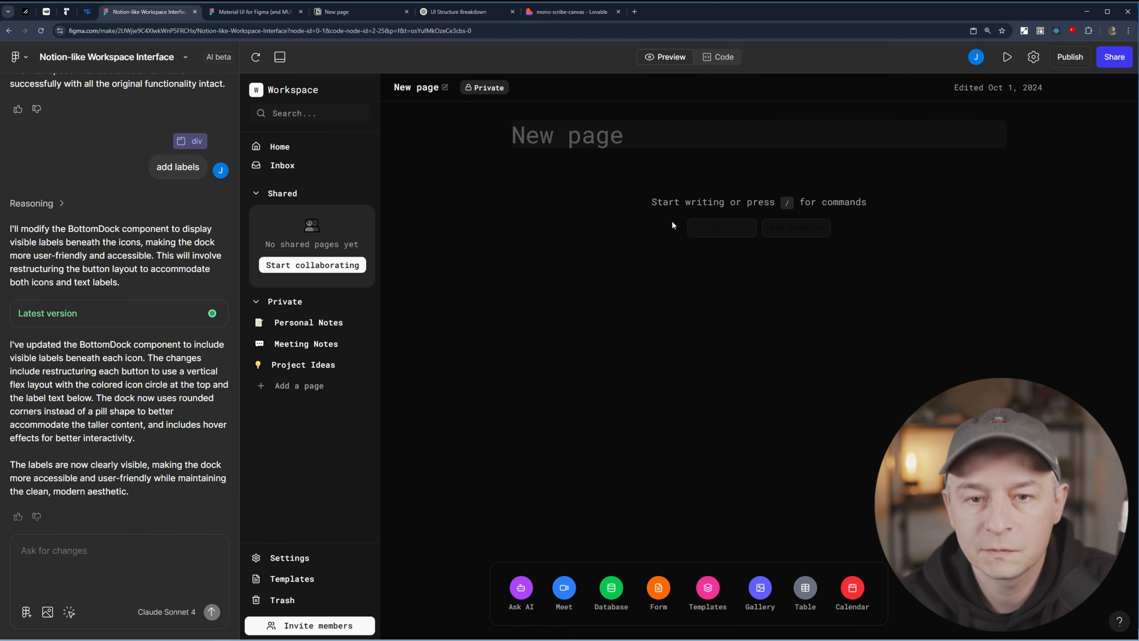
# Select the first dark button below the "Start writing" hint for point editing and set its text colour to FAF7F7.
pyautogui.click(69, 612)
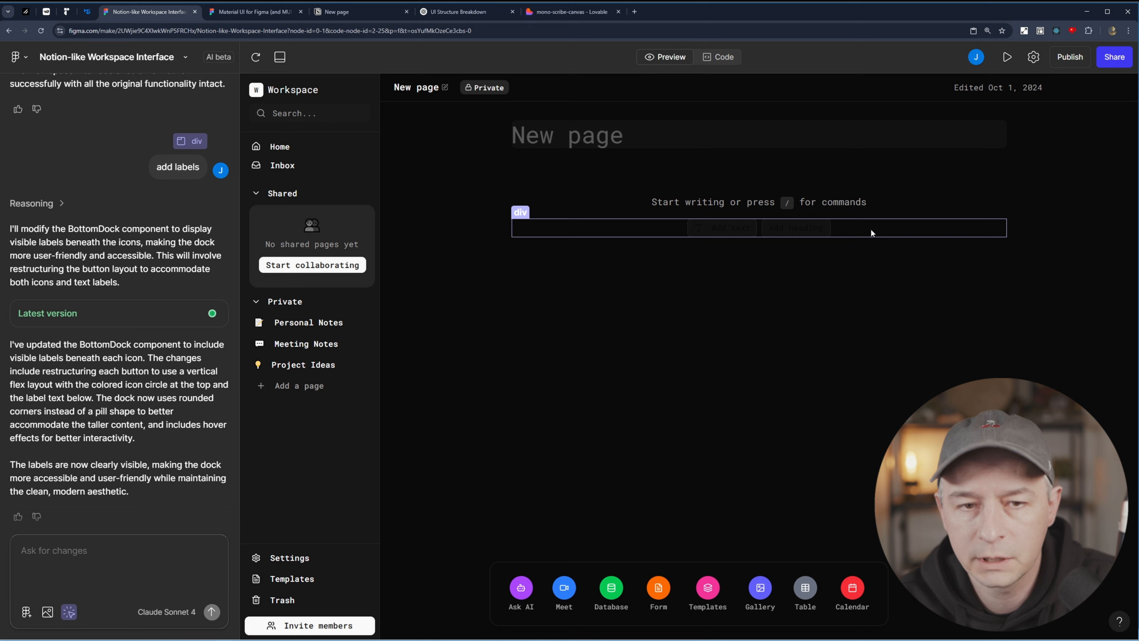
pyautogui.click(699, 235)
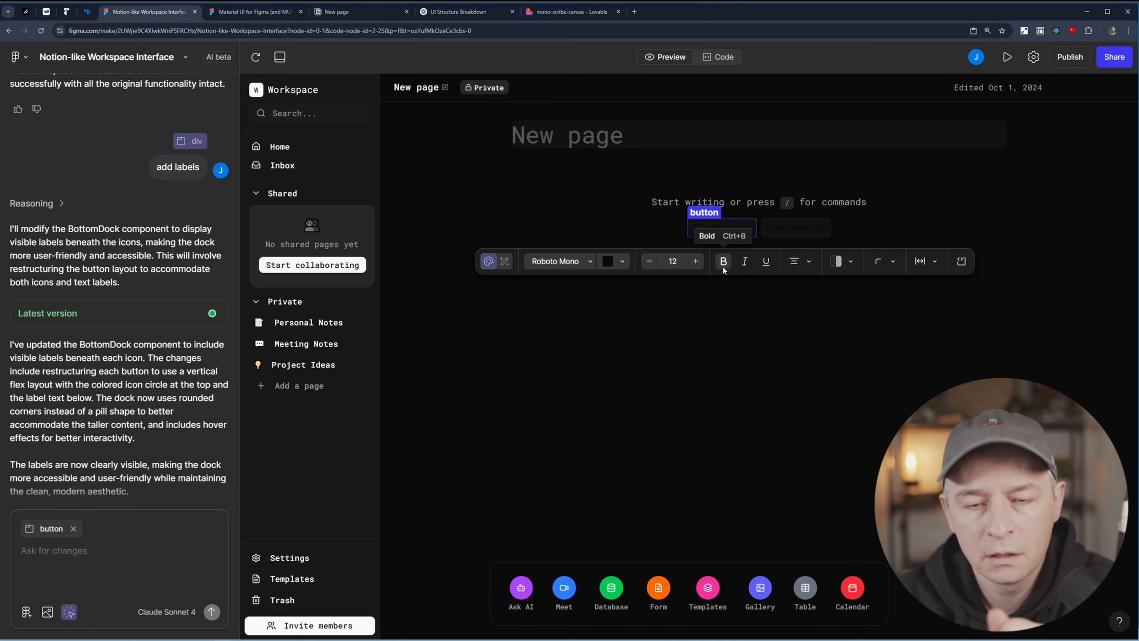
pyautogui.click(622, 263)
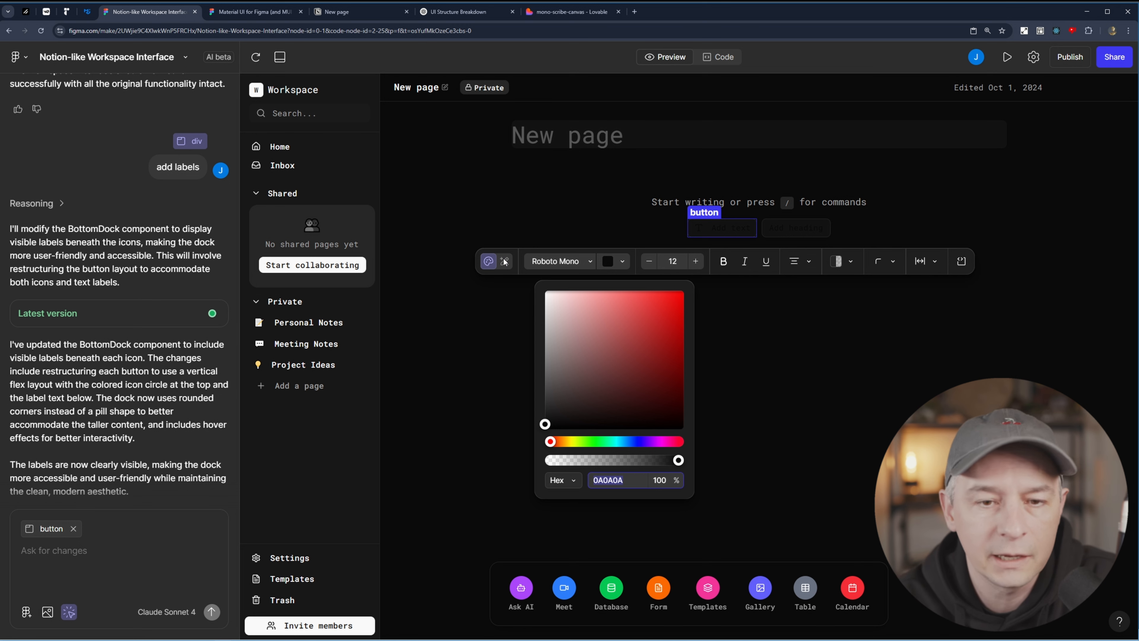
pyautogui.moveTo(550, 321); pyautogui.dragTo(547, 299)
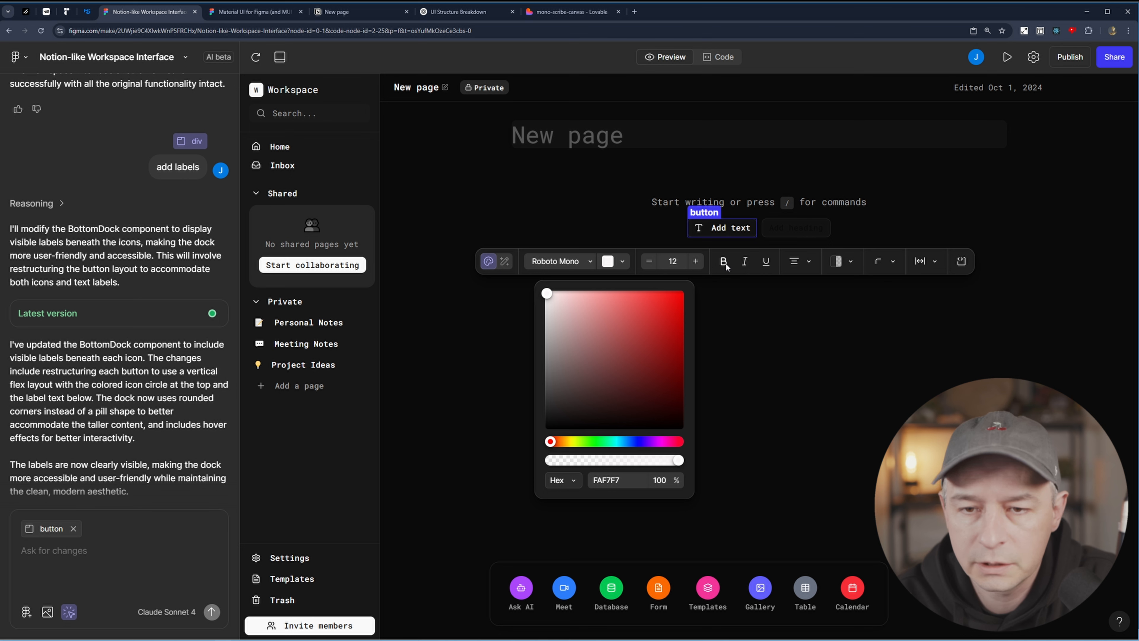
# Set the Add text button's background colour to 212121 and look at its corner and spacing options.
pyautogui.click(843, 261)
pyautogui.click(851, 261)
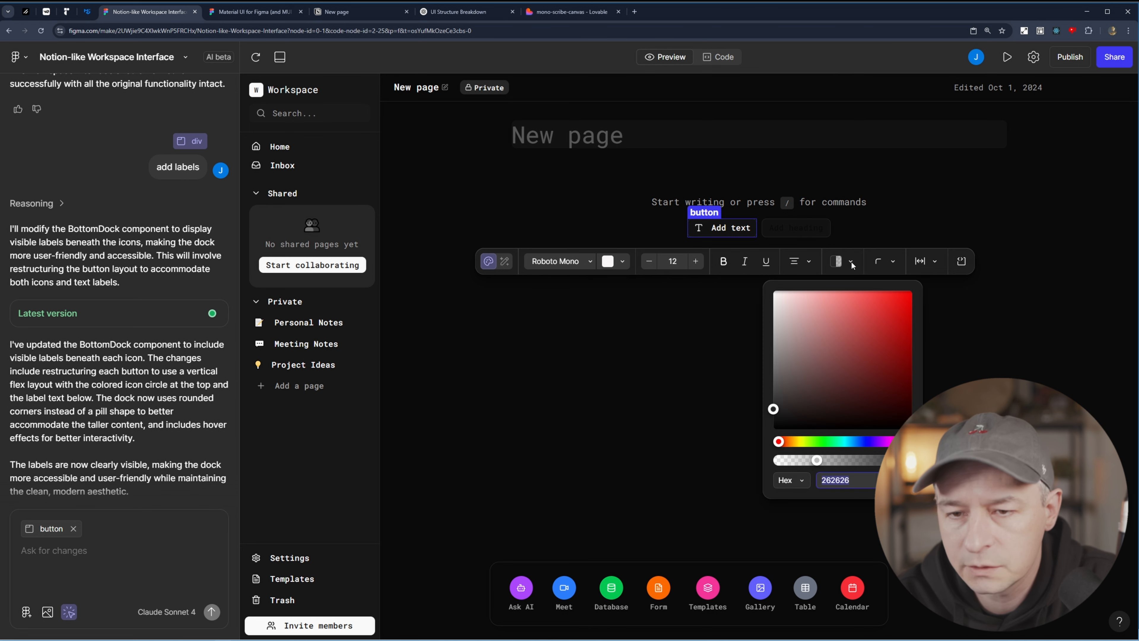
pyautogui.moveTo(822, 325); pyautogui.dragTo(772, 413)
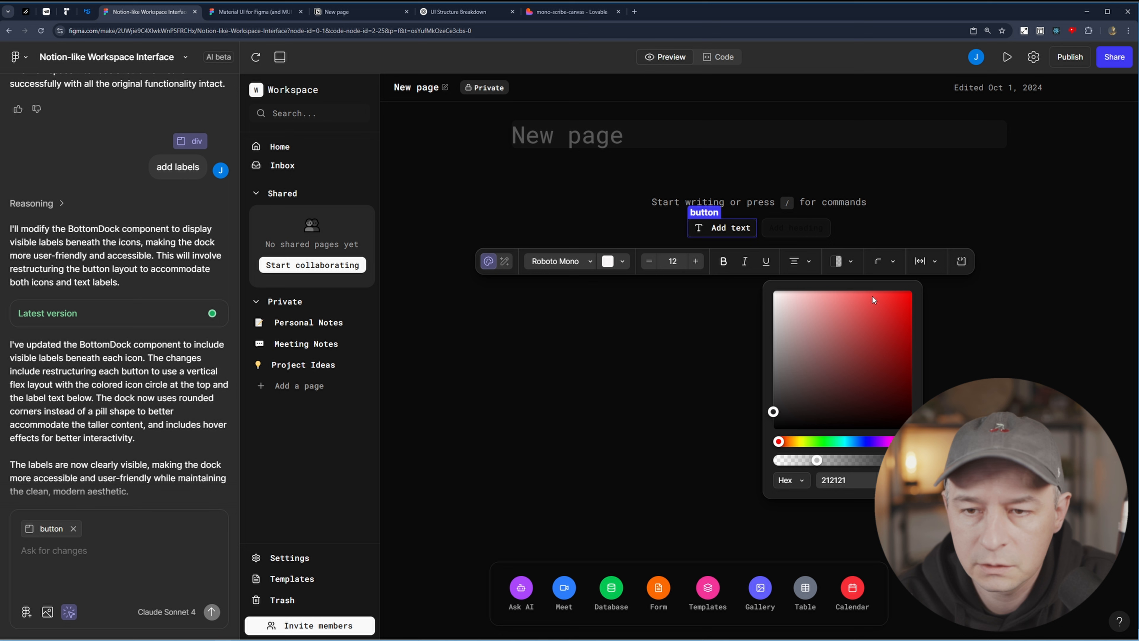
pyautogui.click(892, 262)
pyautogui.click(892, 261)
pyautogui.click(927, 261)
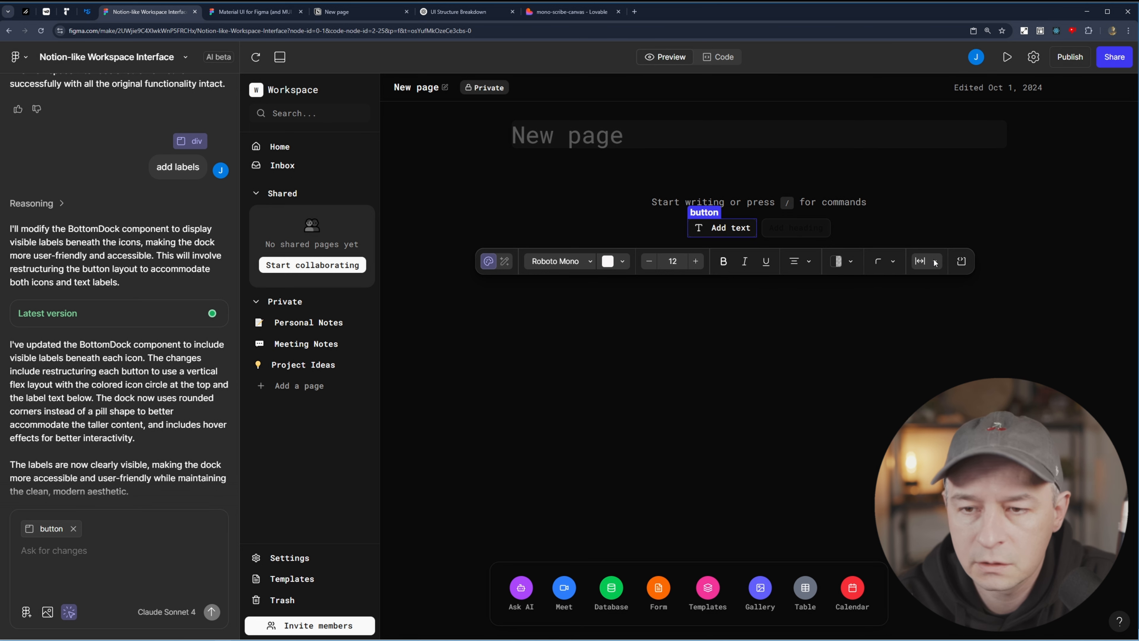
pyautogui.click(934, 265)
pyautogui.click(934, 265)
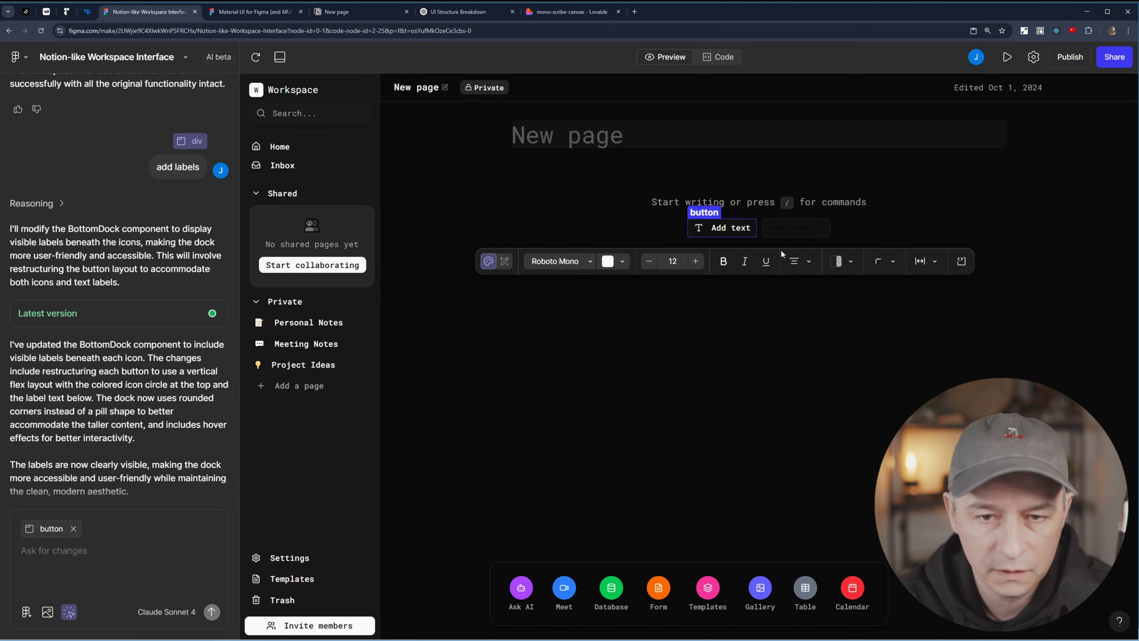
# Try to select the Add text button and the dark button beside it together, and clear the selection from the chat prompt.
pyautogui.click(798, 230)
pyautogui.click(752, 228)
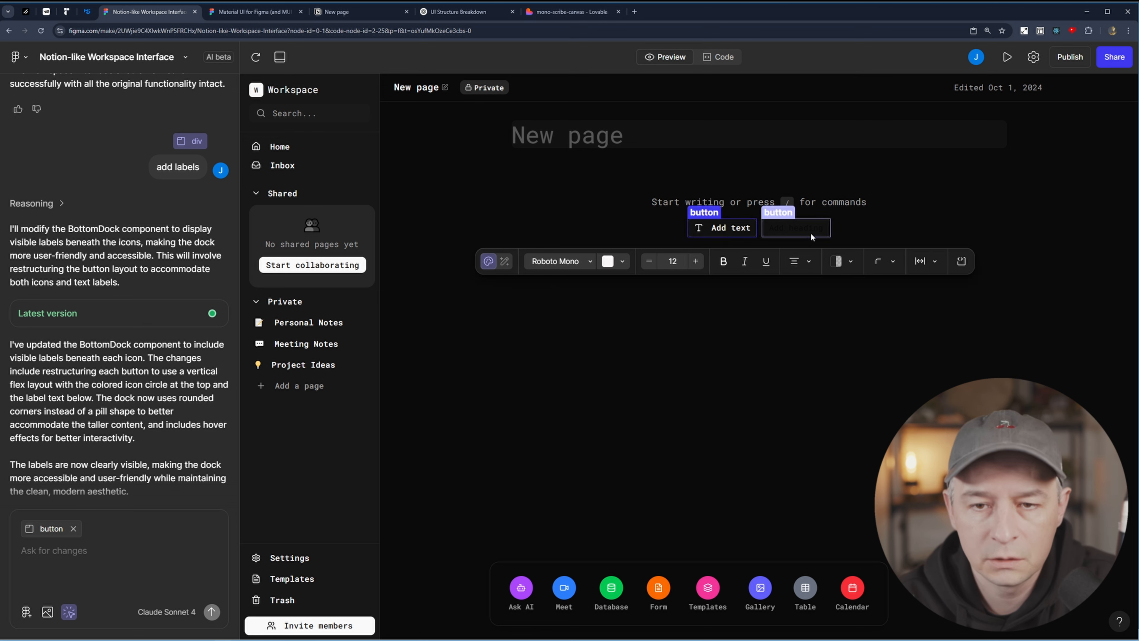
pyautogui.click(810, 233)
pyautogui.click(739, 230)
pyautogui.click(788, 228)
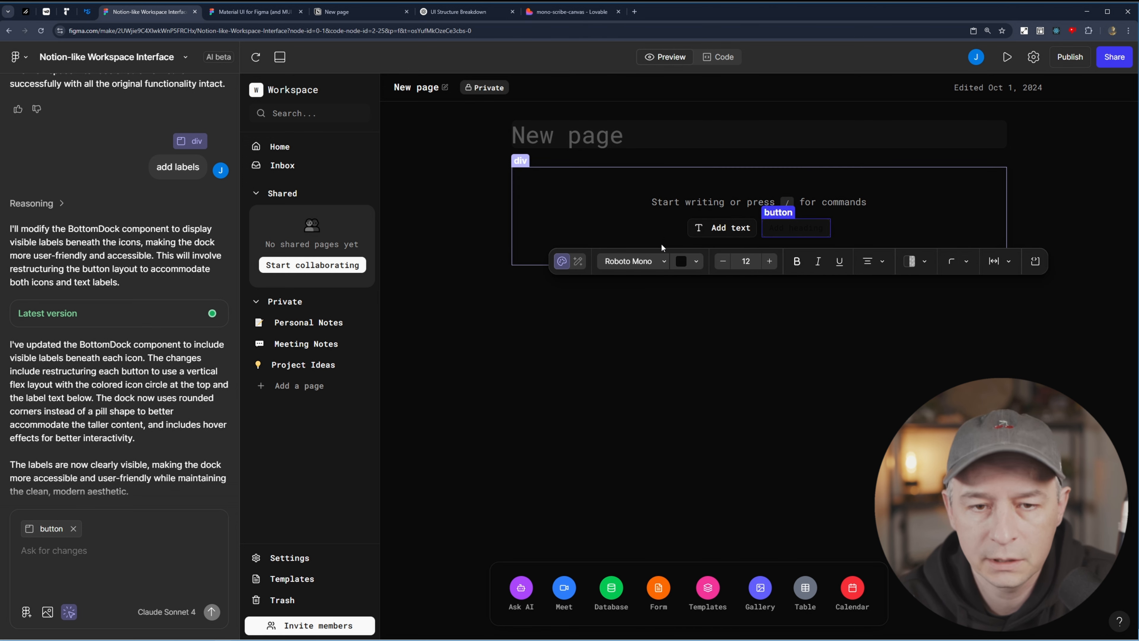
pyautogui.click(721, 230)
pyautogui.rightClick(720, 229)
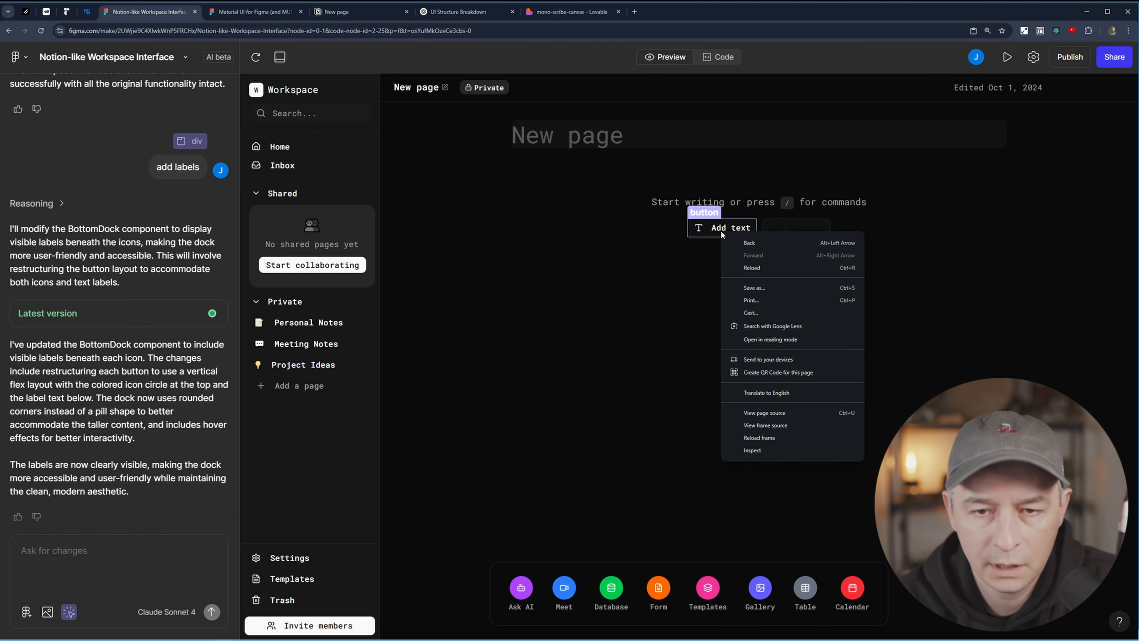
pyautogui.click(701, 229)
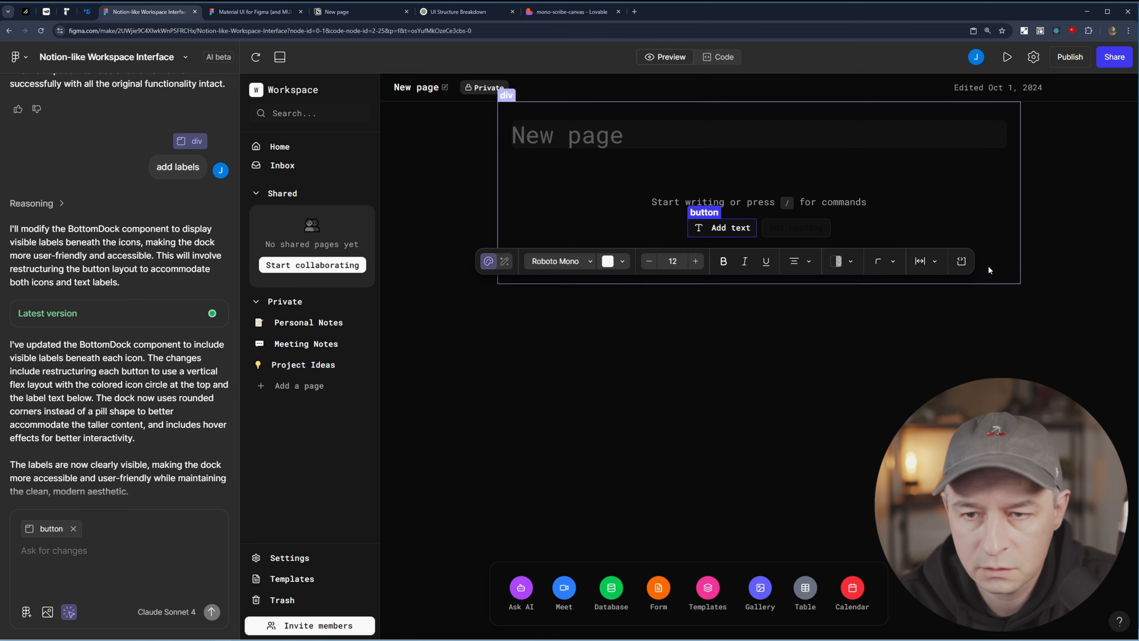
pyautogui.click(810, 237)
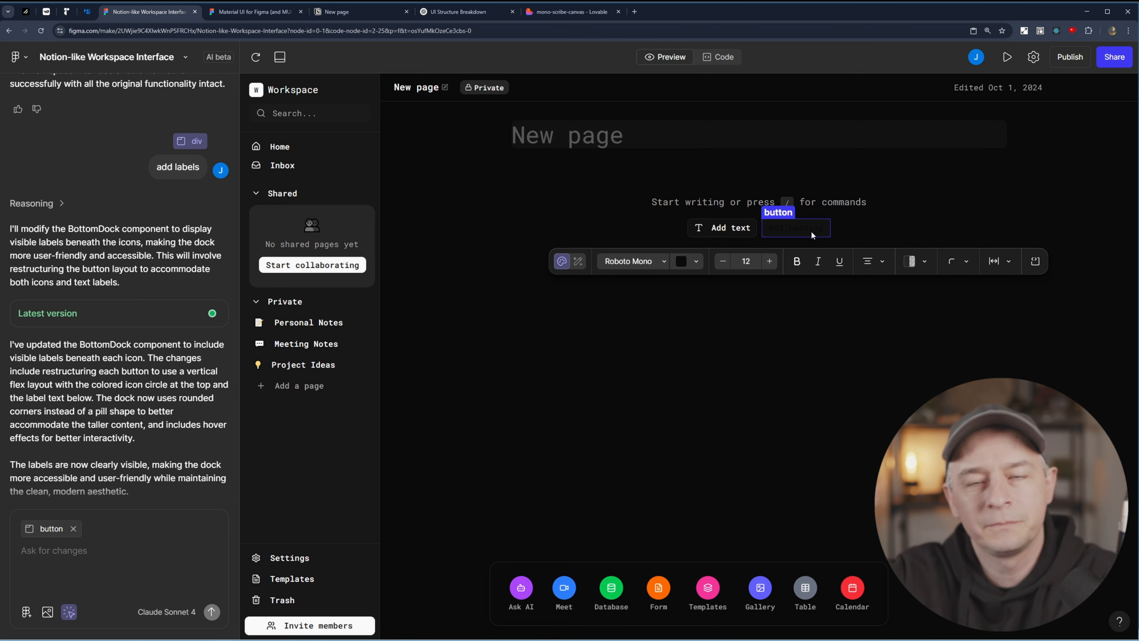
pyautogui.click(717, 231)
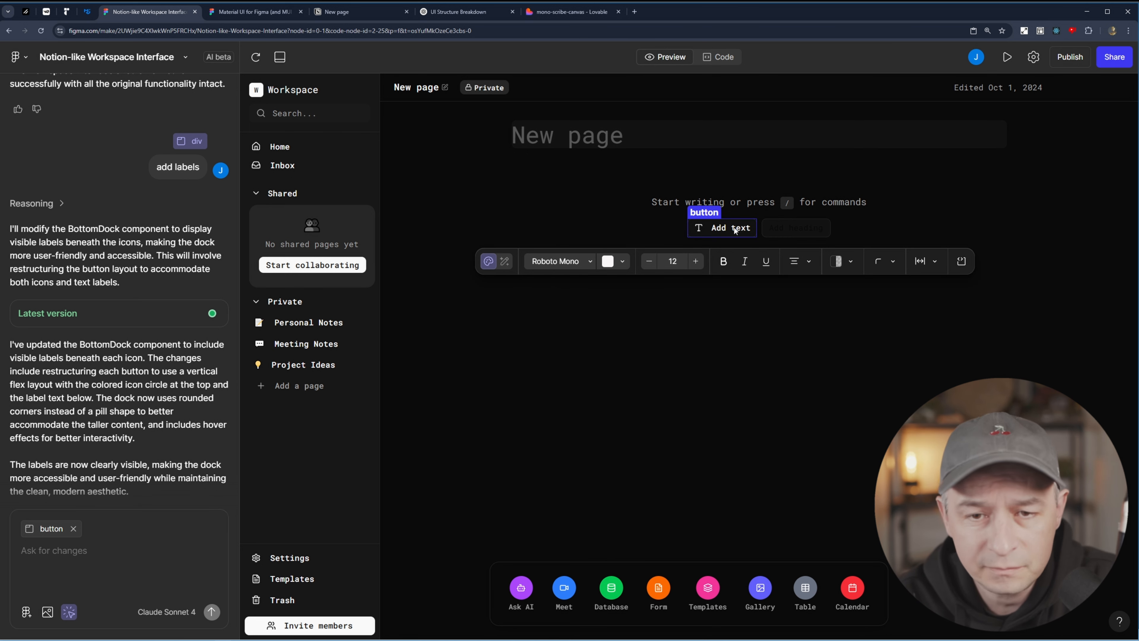
pyautogui.click(780, 229)
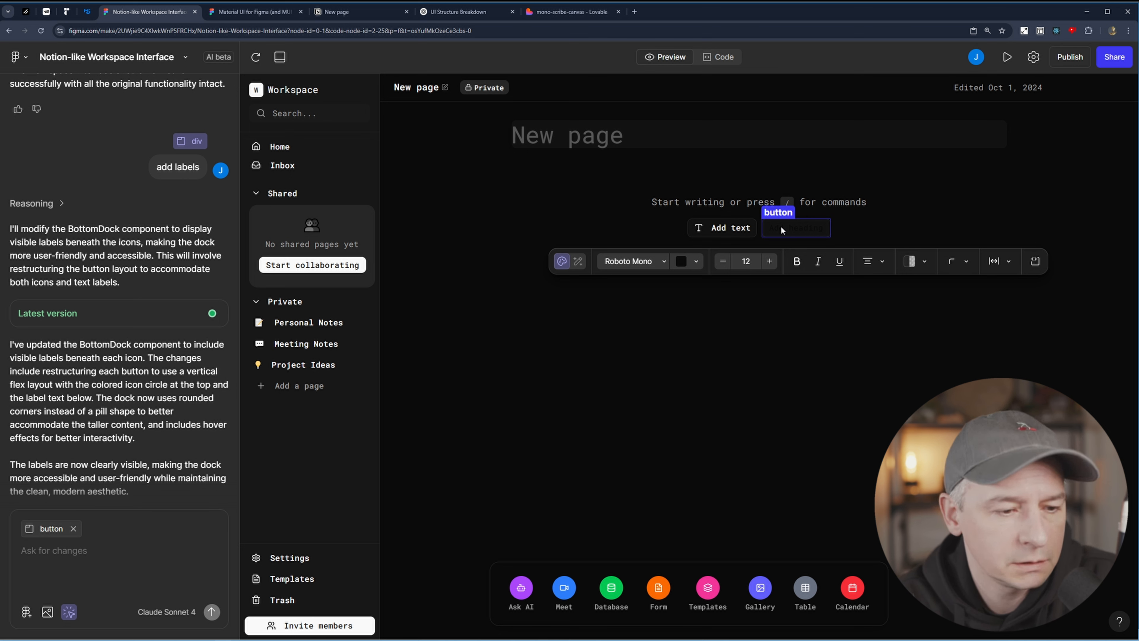
pyautogui.click(736, 231)
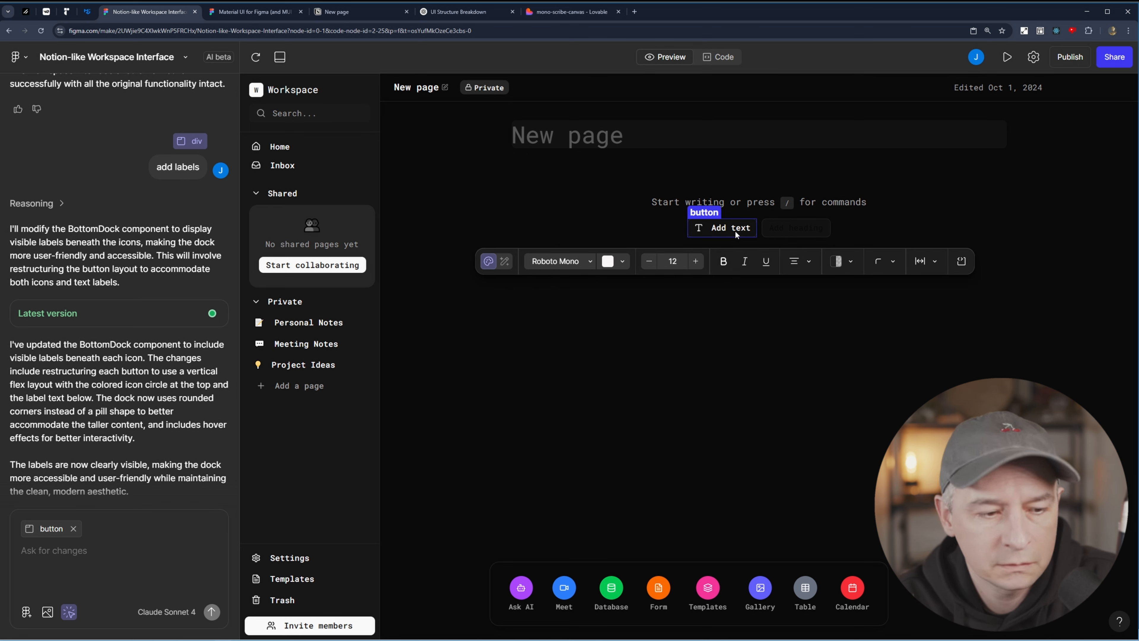
pyautogui.click(802, 229)
pyautogui.click(738, 228)
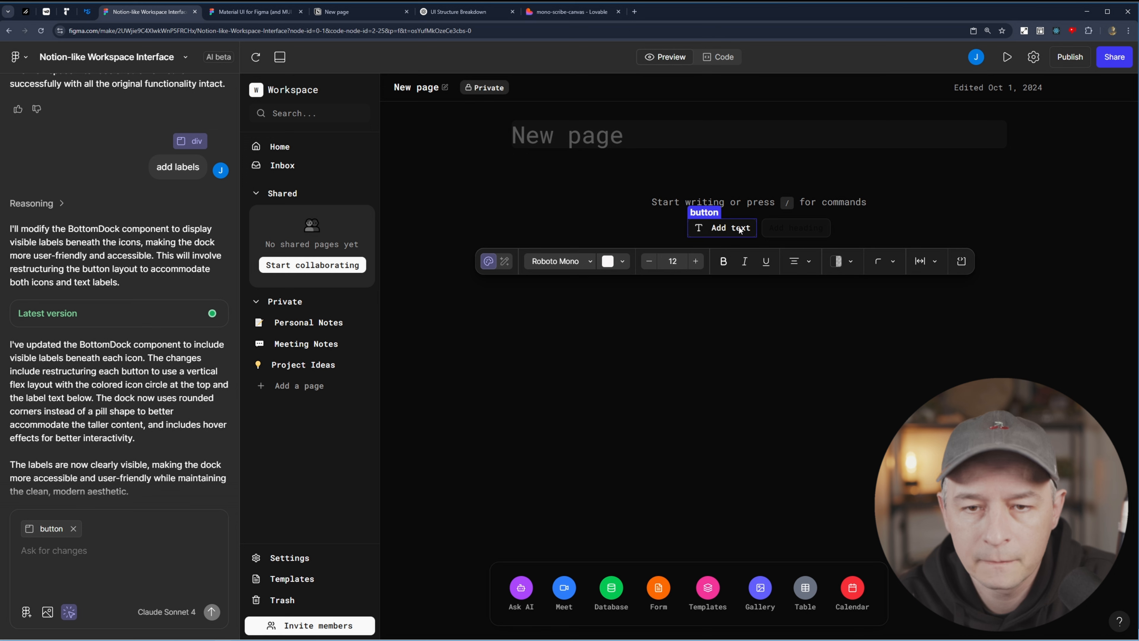
pyautogui.click(771, 229)
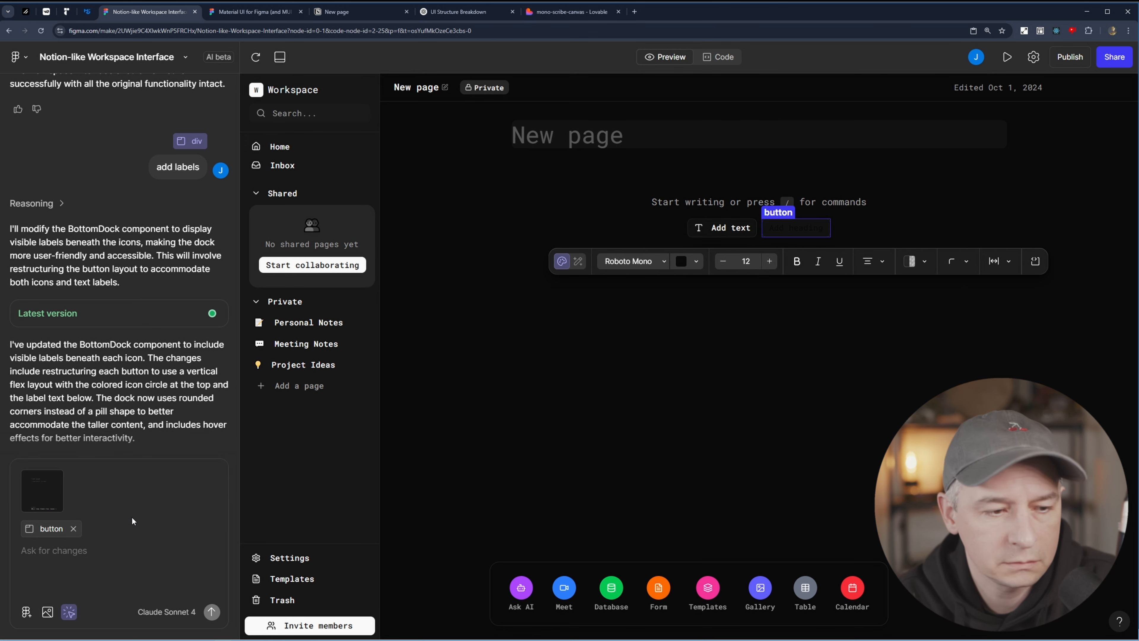
pyautogui.click(73, 528)
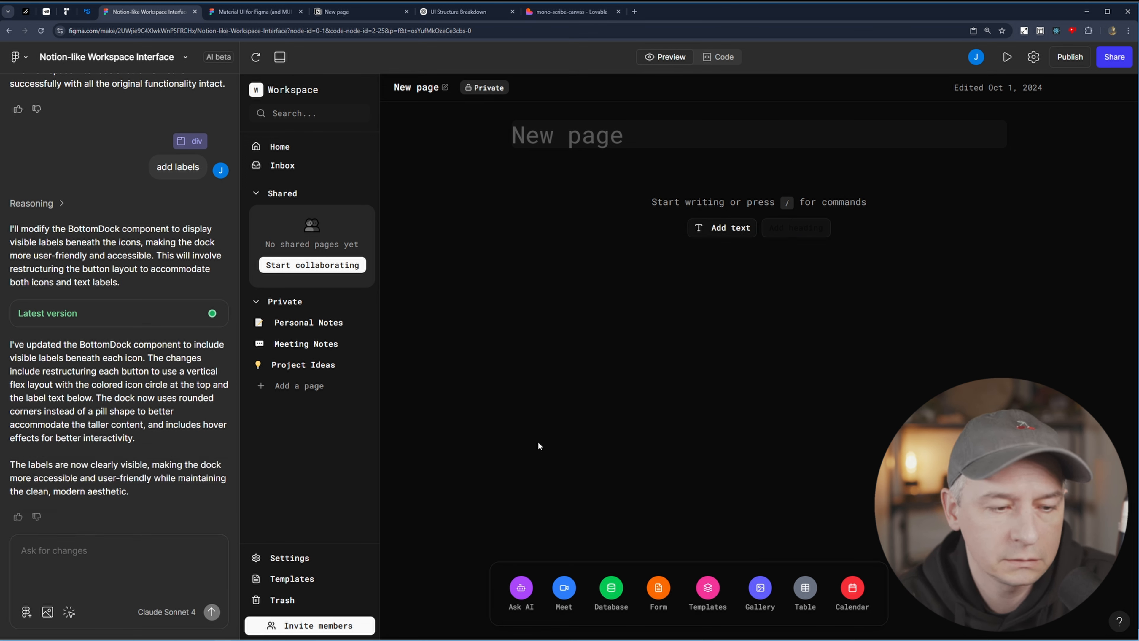
pyautogui.click(715, 230)
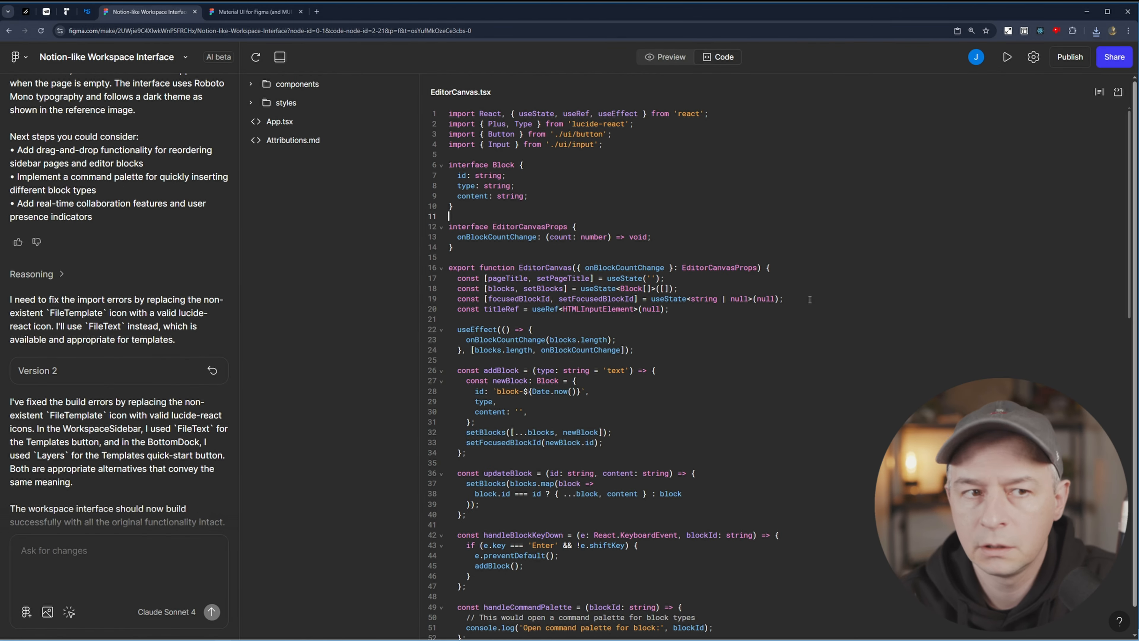
# Expand the components folder in the code view and download the project code under the name Notion-like Workspace Interface.
pyautogui.click(249, 84)
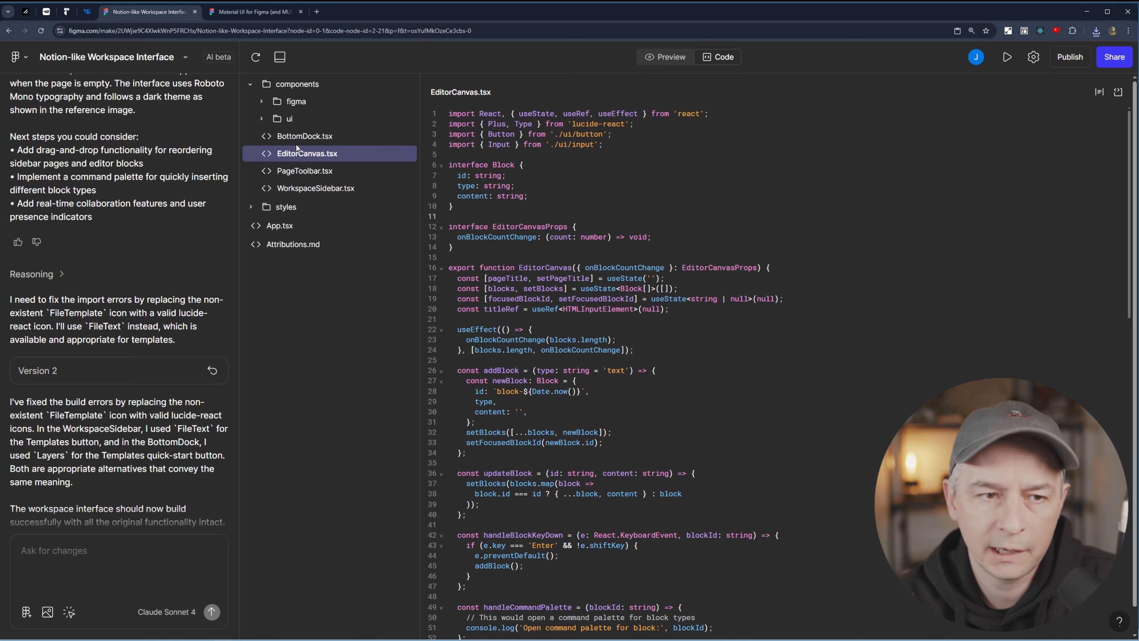
pyautogui.click(1117, 92)
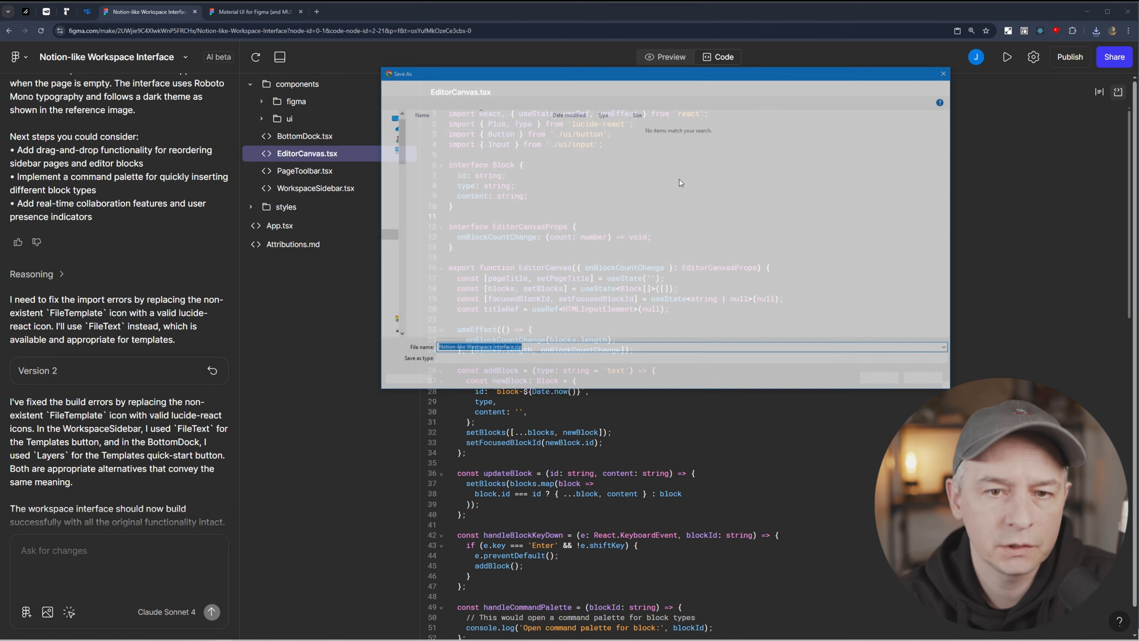
pyautogui.press('Return')
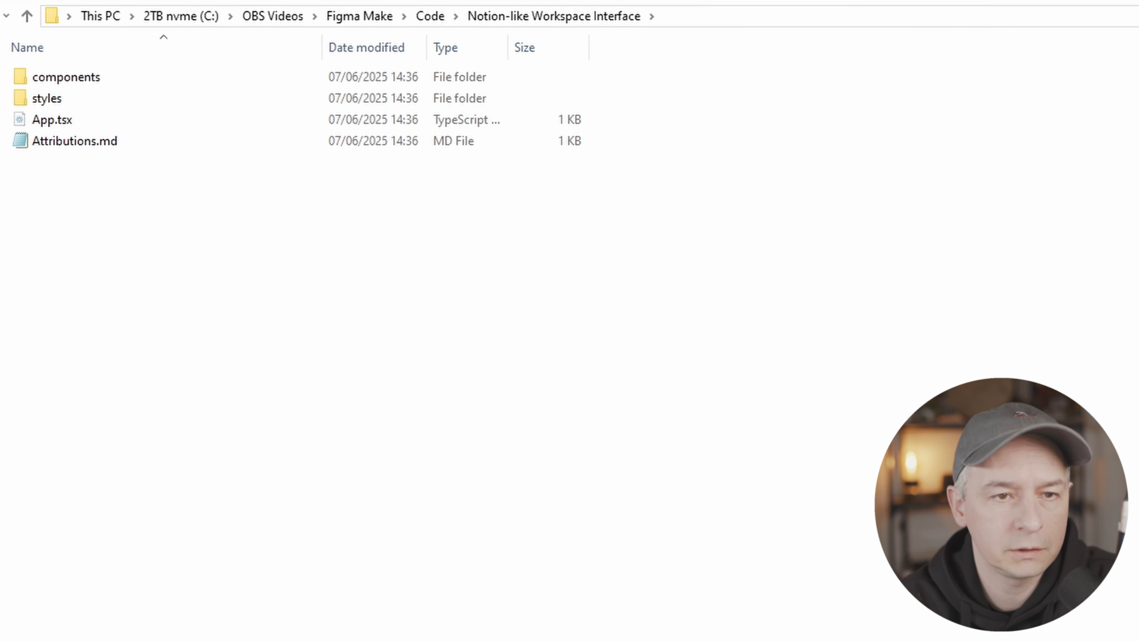
# Examine the exported project's root files and its styles folder in File Explorer.
pyautogui.scroll(5, 570, 180)
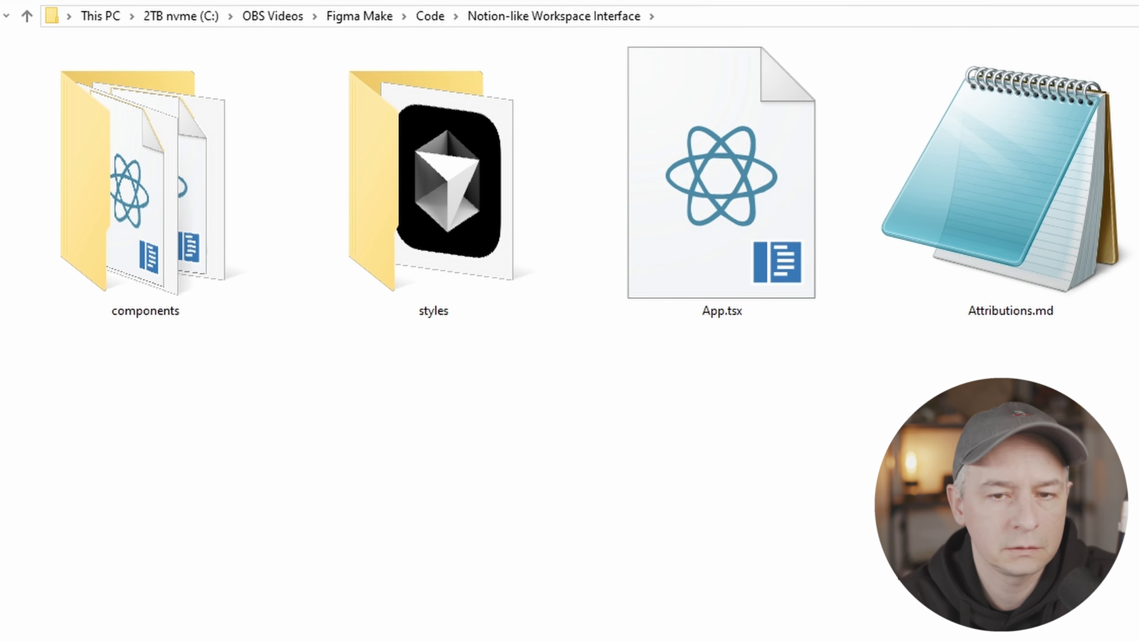
pyautogui.click(997, 221)
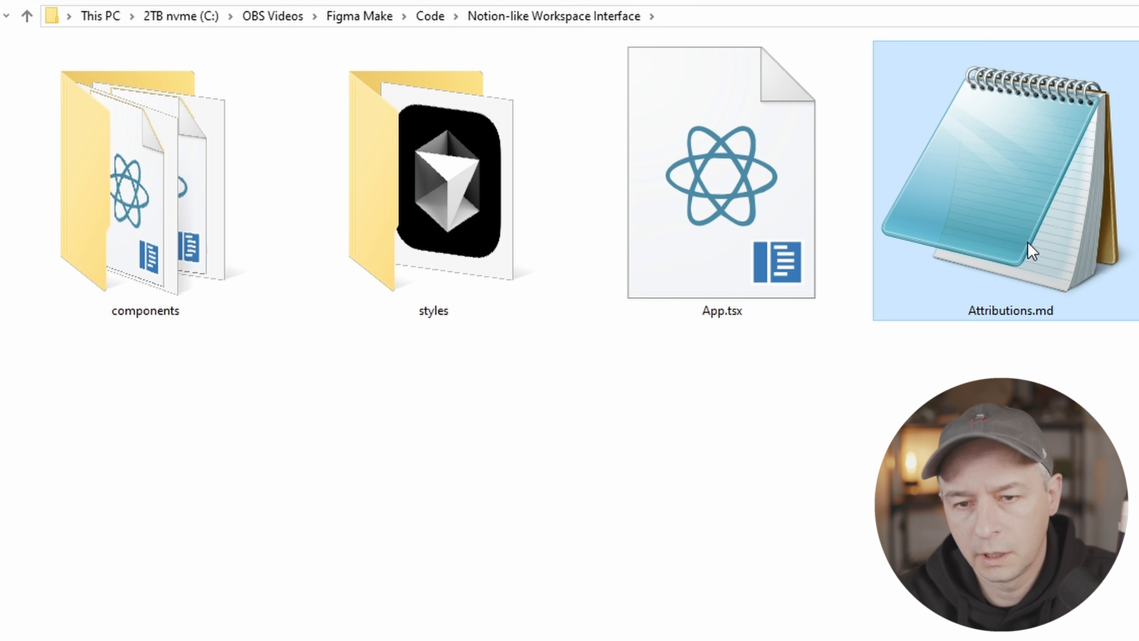
pyautogui.click(666, 208)
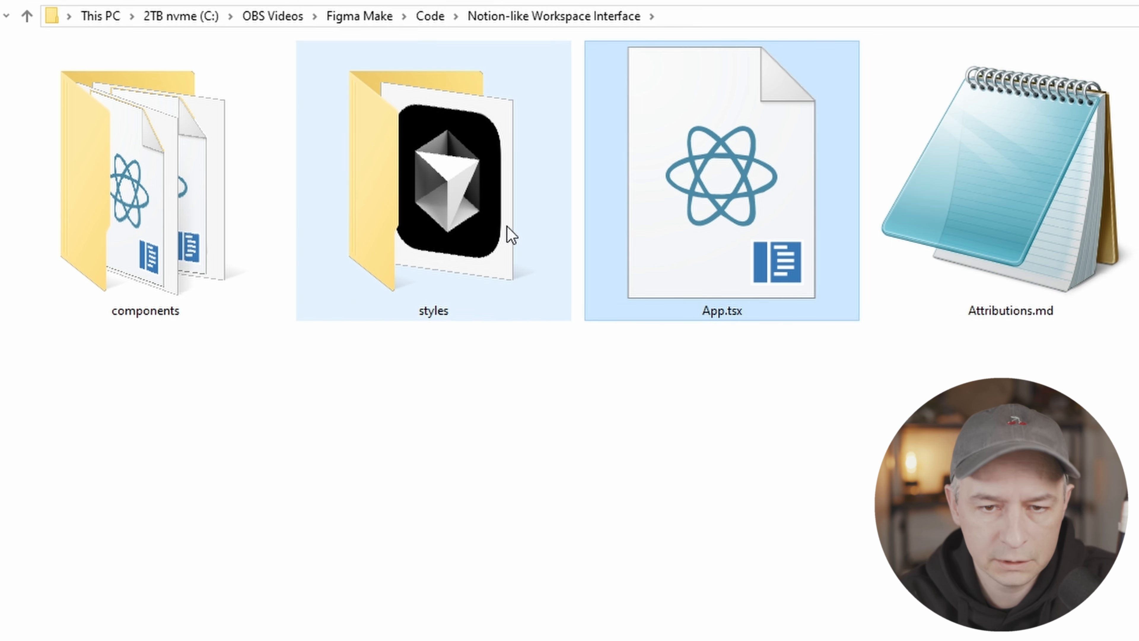
pyautogui.doubleClick(453, 184)
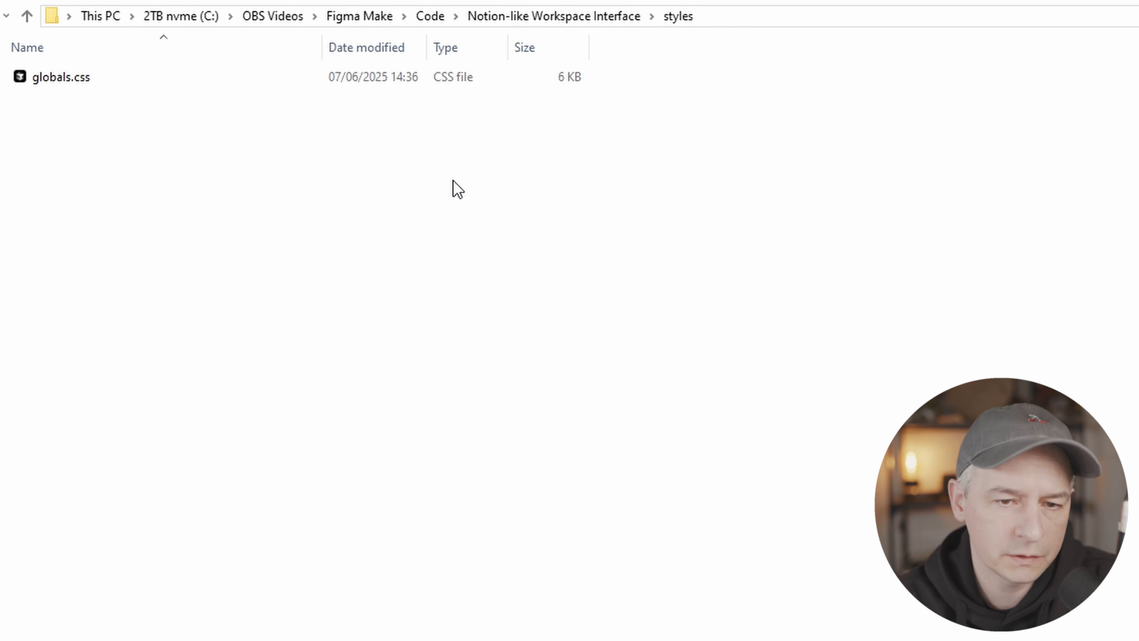
pyautogui.click(26, 17)
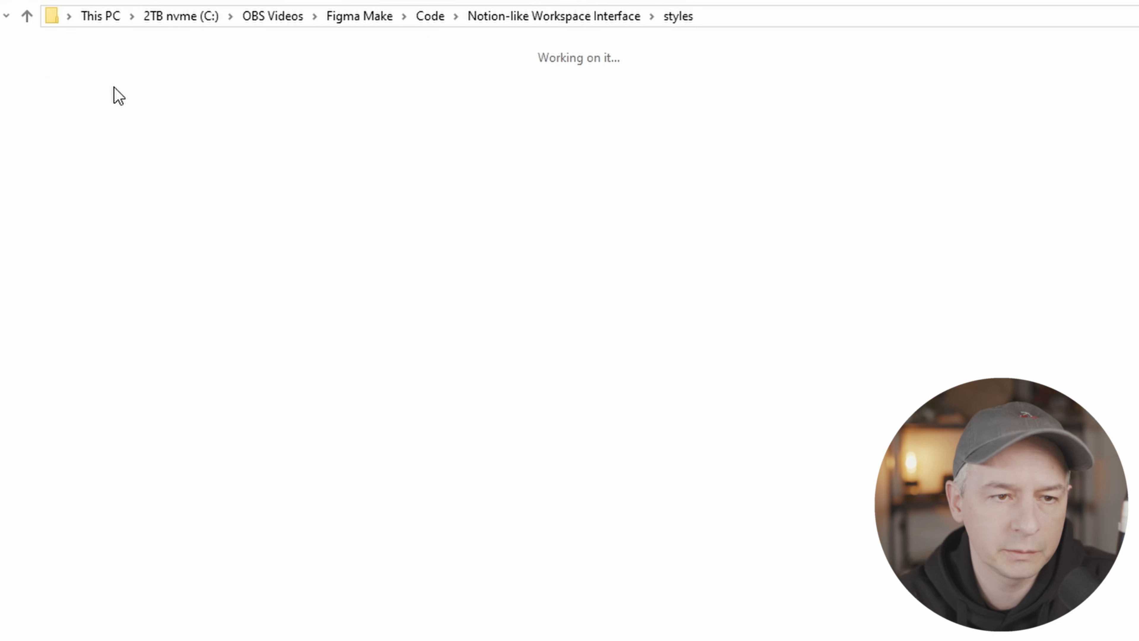
# Examine the exported components folder, including its .tsx files and its ui and figma subfolders.
pyautogui.doubleClick(196, 154)
pyautogui.click(134, 123)
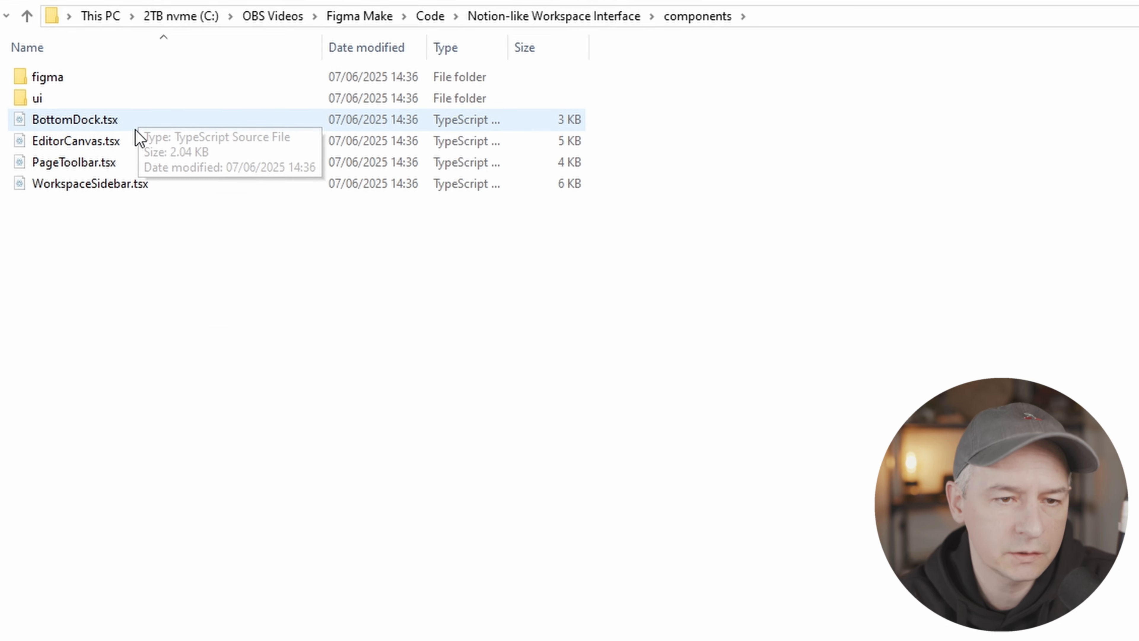
pyautogui.click(130, 145)
pyautogui.click(191, 165)
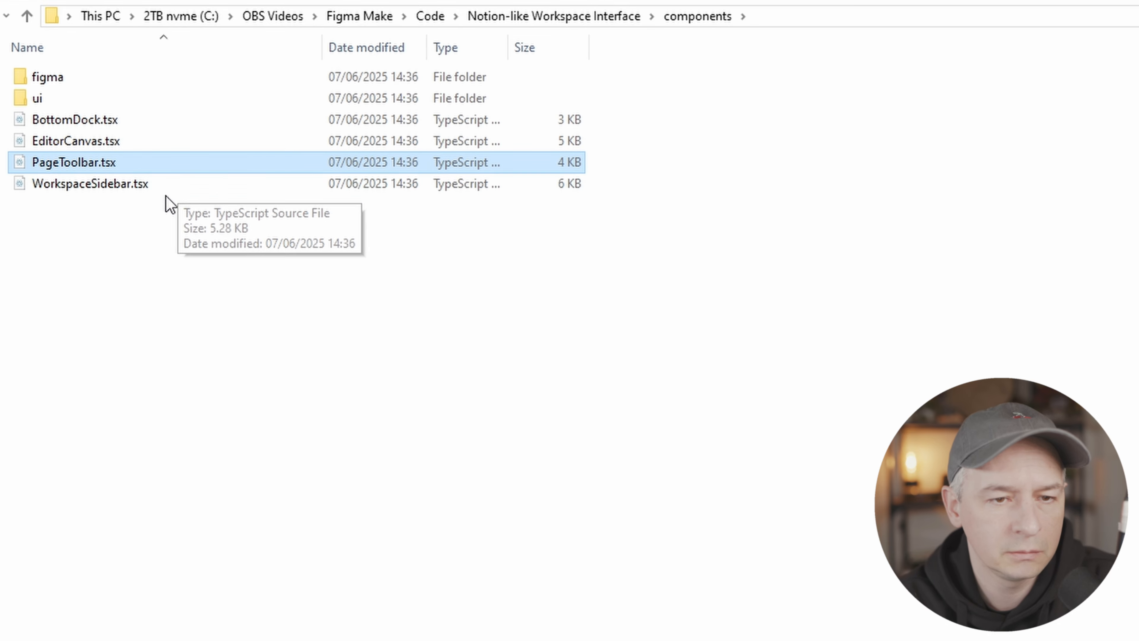
pyautogui.click(184, 194)
pyautogui.doubleClick(140, 99)
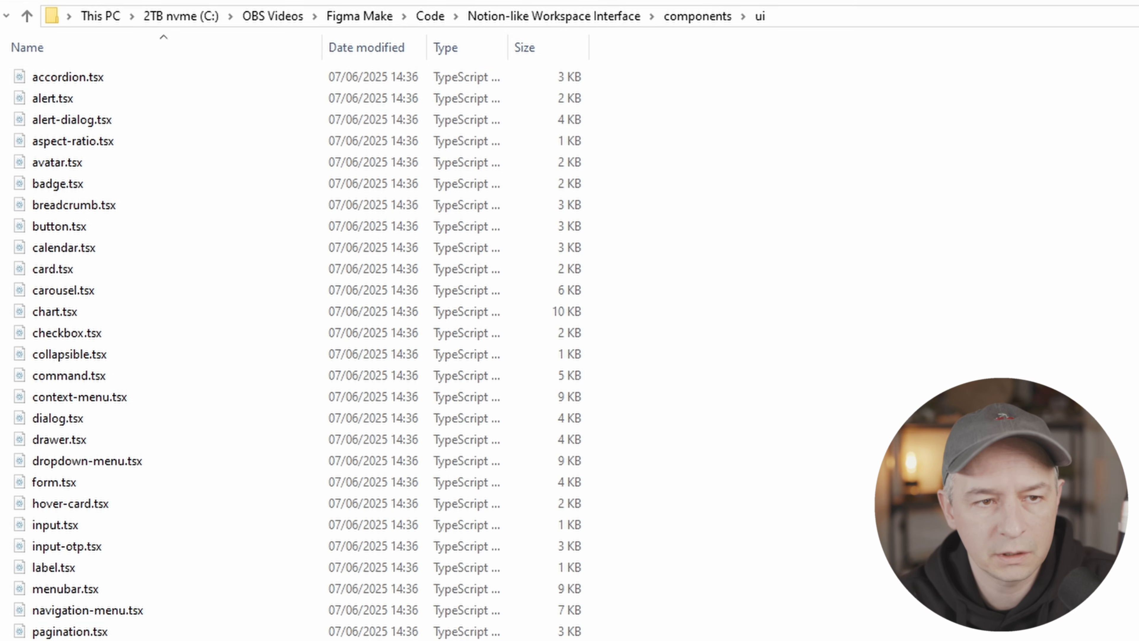
pyautogui.click(27, 16)
pyautogui.doubleClick(88, 81)
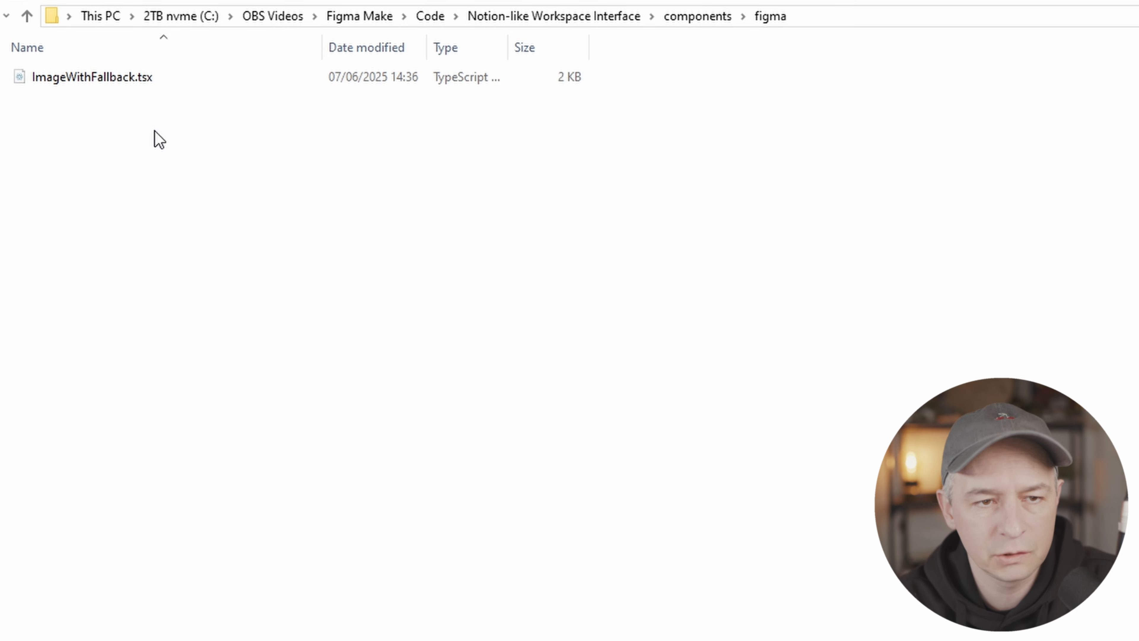
pyautogui.click(27, 16)
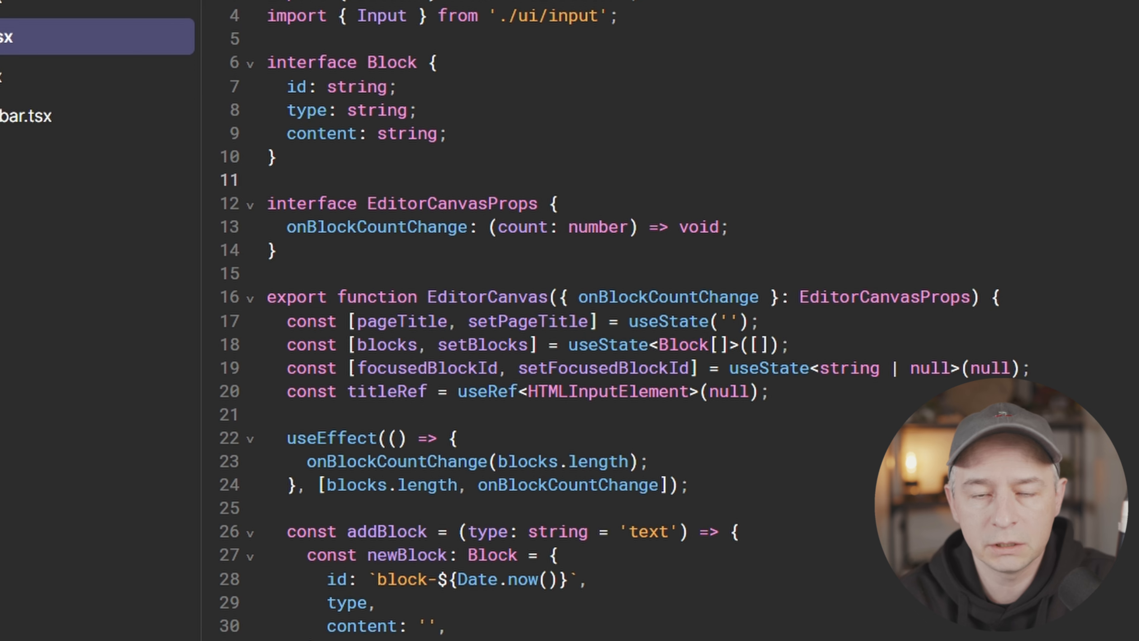
# Look through the EditorCanvas.tsx code in Figma Make, and switch to the v0 browser tab.
pyautogui.click(556, 554)
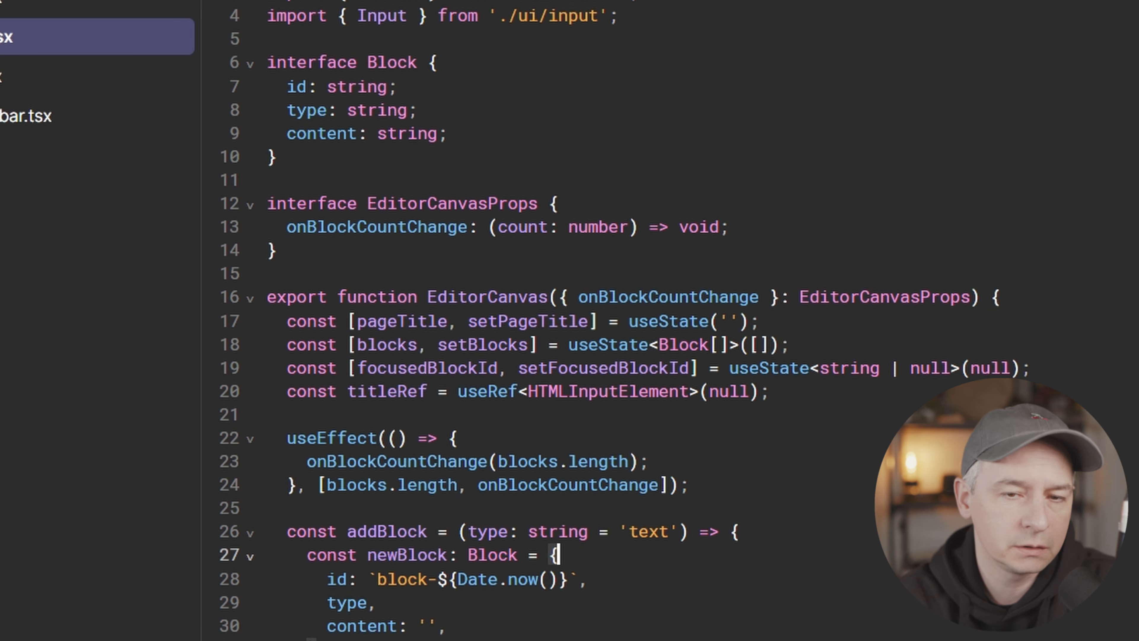
pyautogui.scroll(-15, 628, 314)
pyautogui.scroll(8, 628, 314)
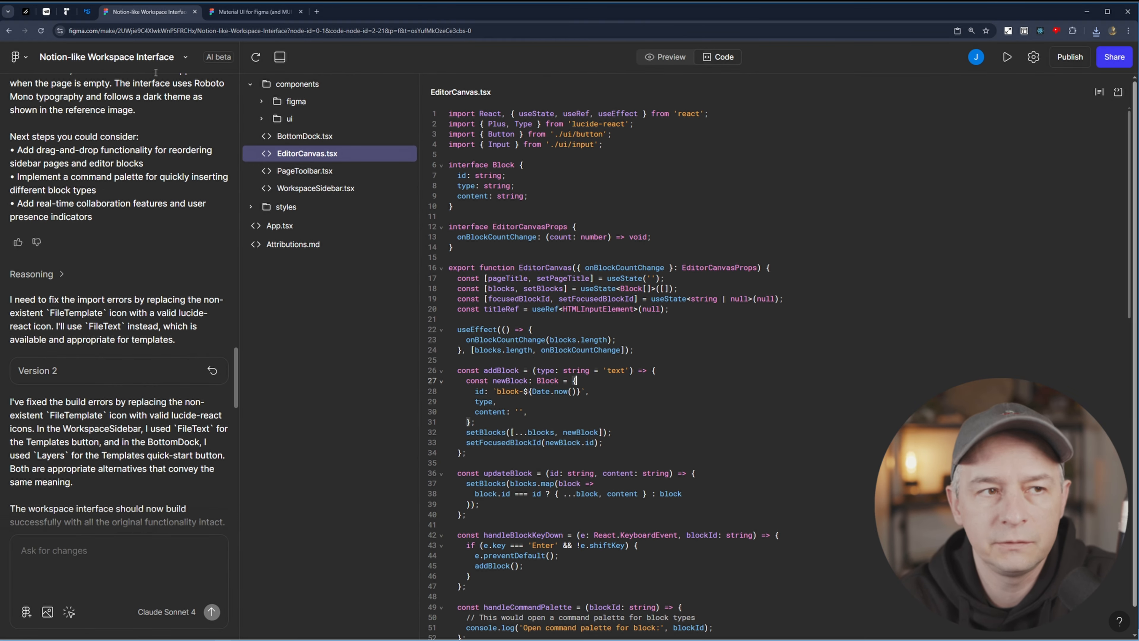
pyautogui.click(46, 12)
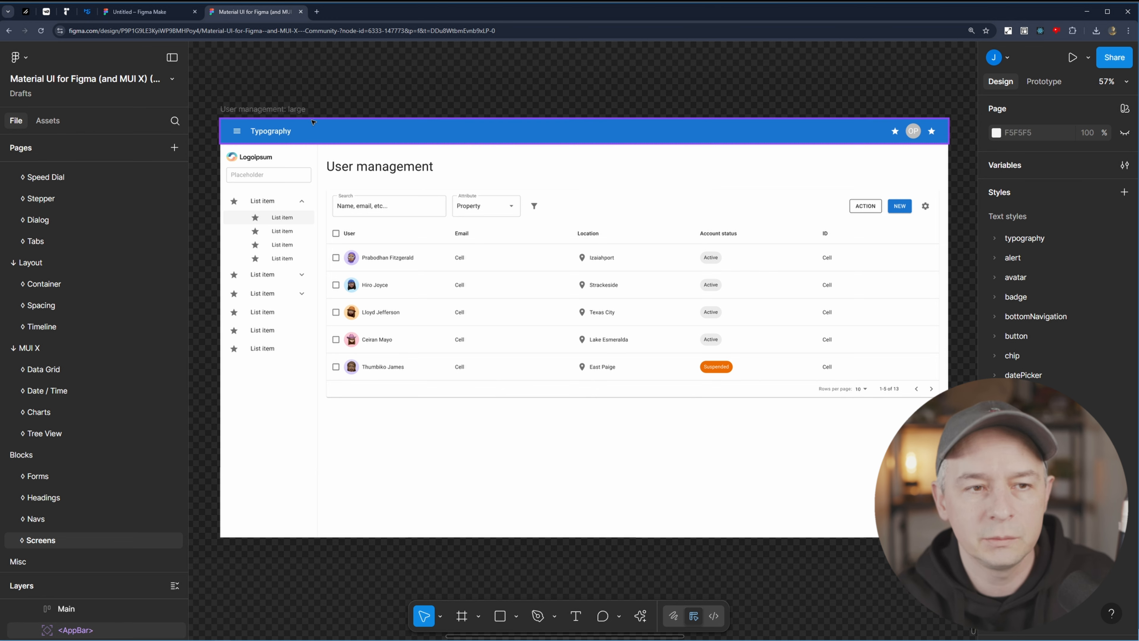
# Copy a link to the "User management: large" frame and try to paste it as a Figma frame into the Untitled Figma Make prompt.
pyautogui.moveTo(297, 110)
pyautogui.mouseDown()
pyautogui.moveTo(297, 98)
pyautogui.moveTo(284, 109)
pyautogui.mouseUp()
pyautogui.rightClick(282, 109)
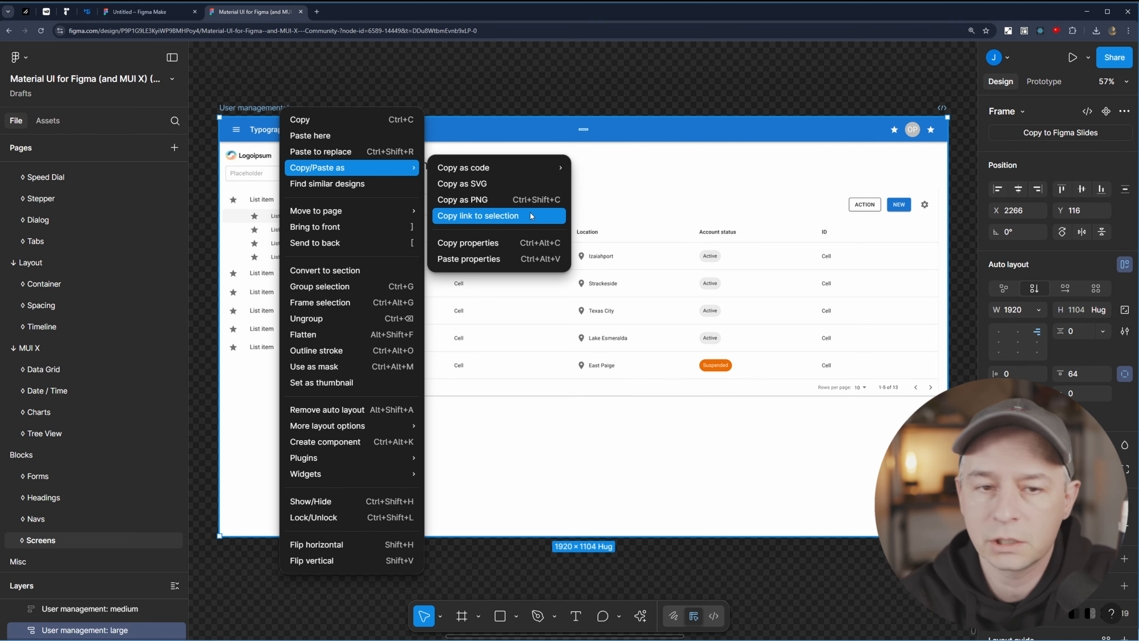
pyautogui.click(530, 216)
pyautogui.click(146, 13)
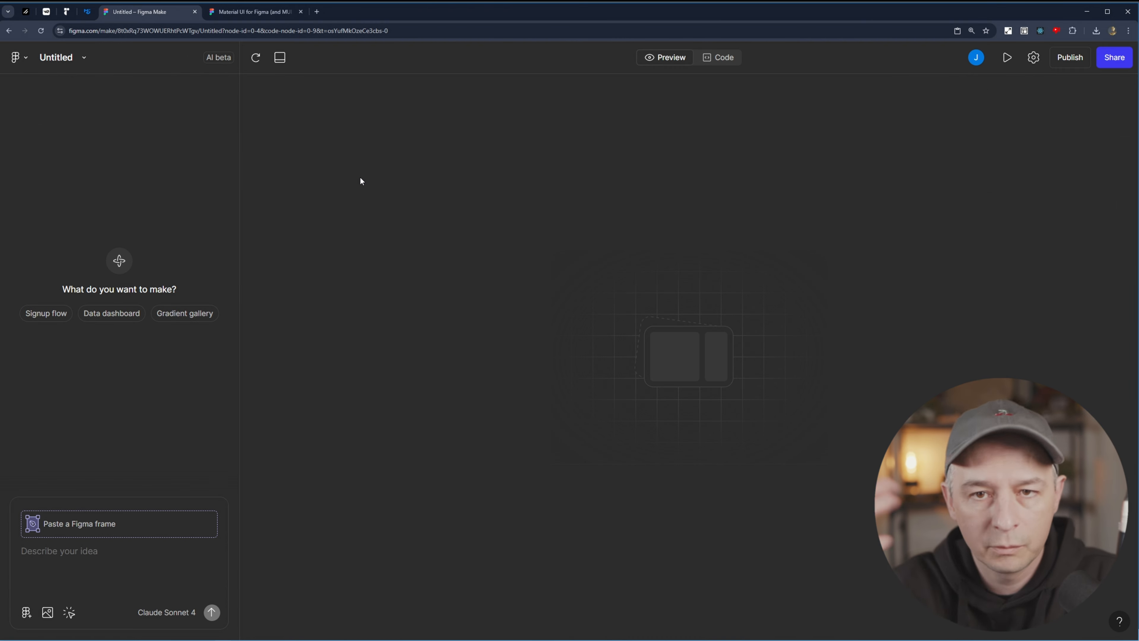
pyautogui.rightClick(82, 523)
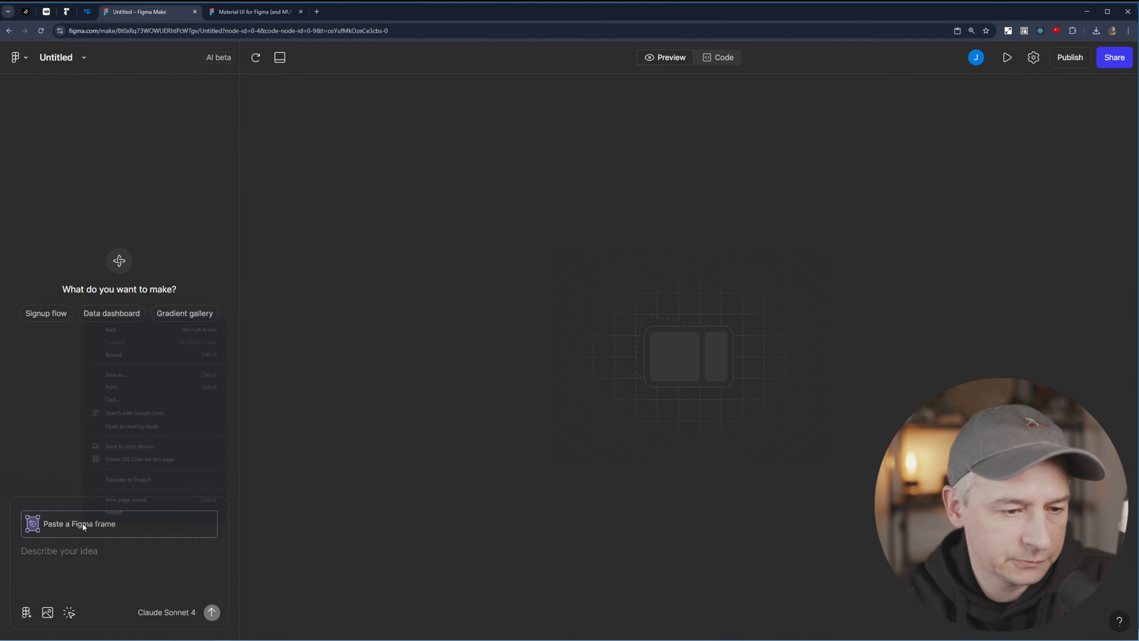
pyautogui.click(60, 525)
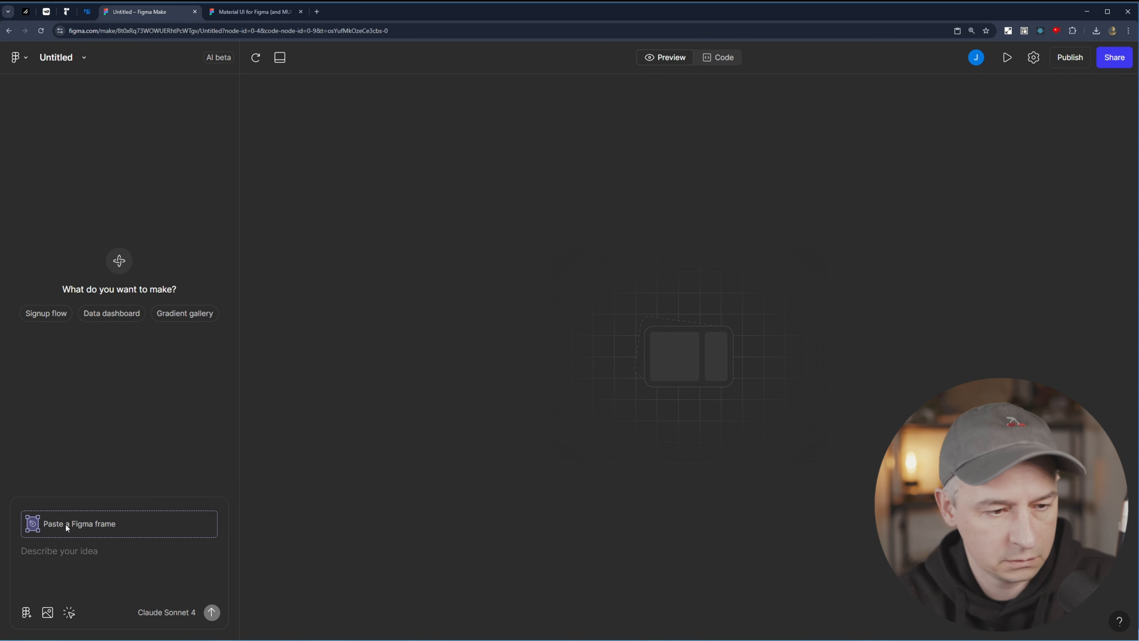
pyautogui.rightClick(66, 526)
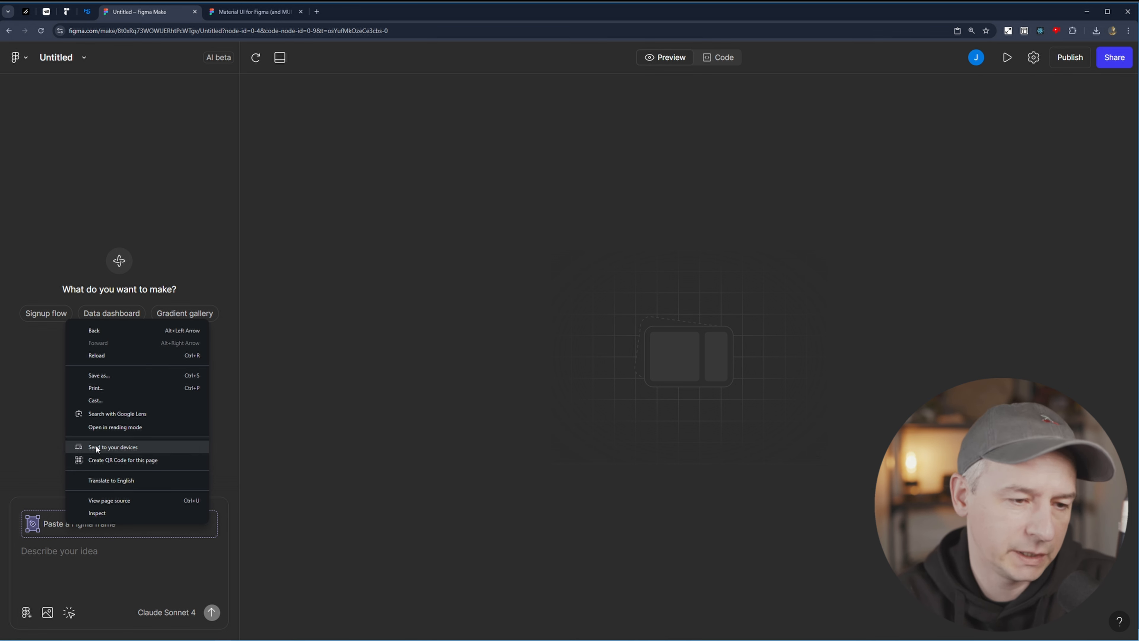
pyautogui.click(59, 528)
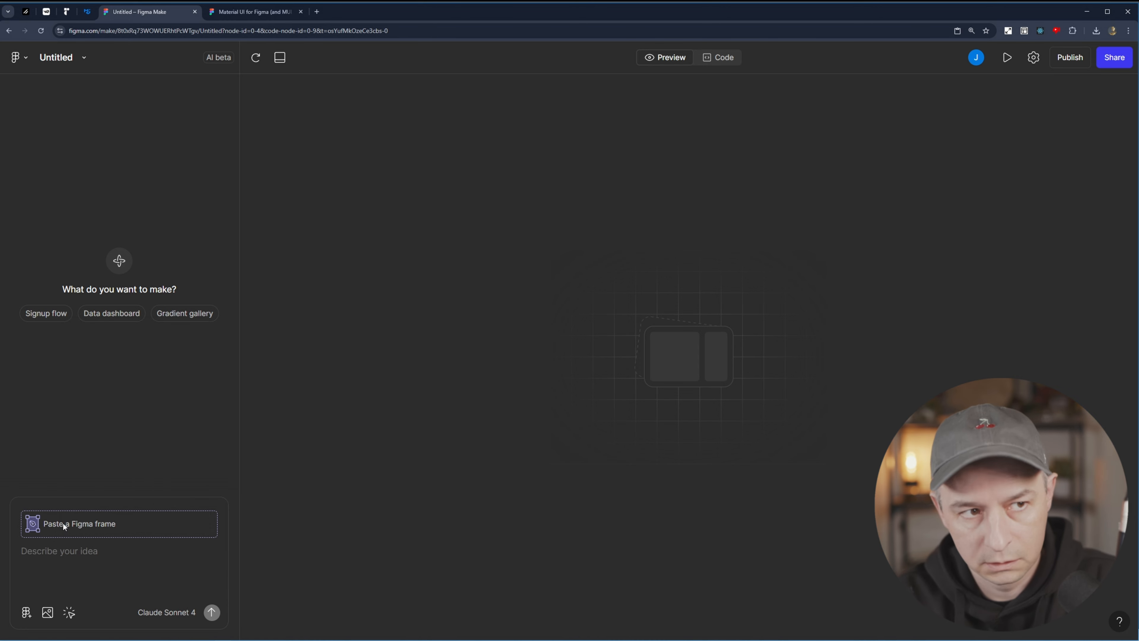
# Try pasting the "User management: large" frame as SVG into the Figma Make prompt, and clear the pasted code.
pyautogui.click(271, 12)
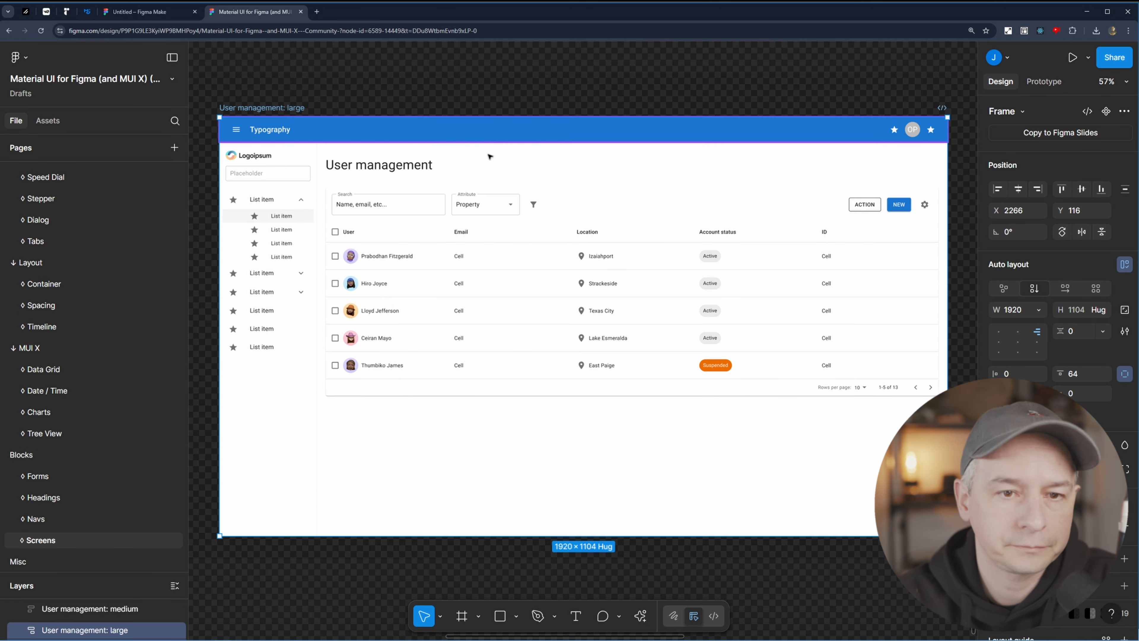
pyautogui.rightClick(294, 108)
pyautogui.moveTo(360, 166)
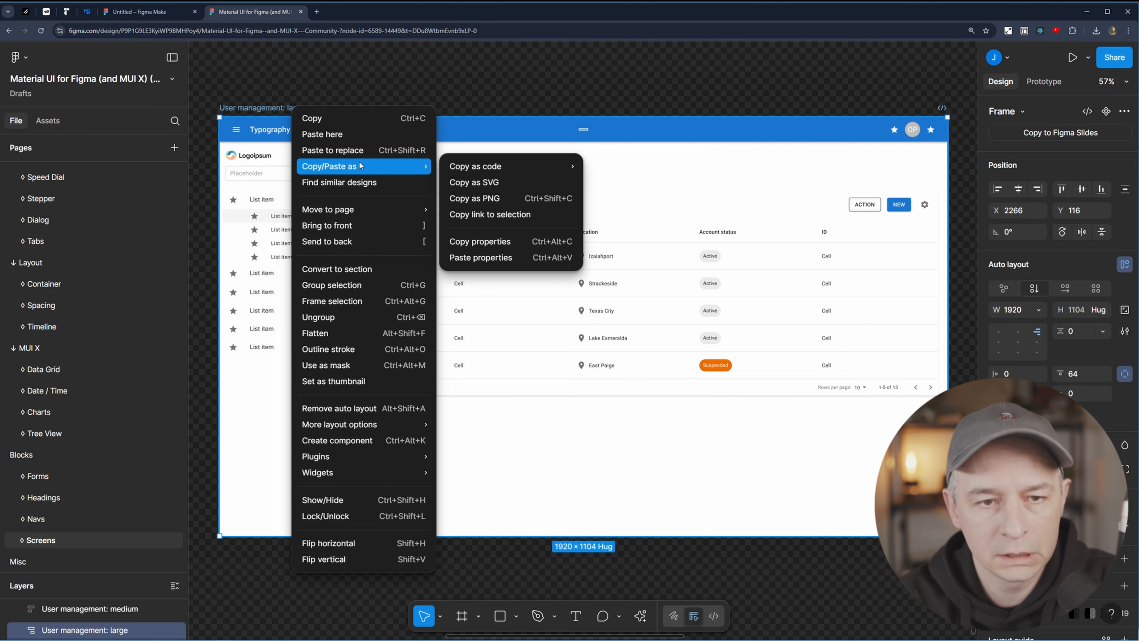
pyautogui.click(506, 185)
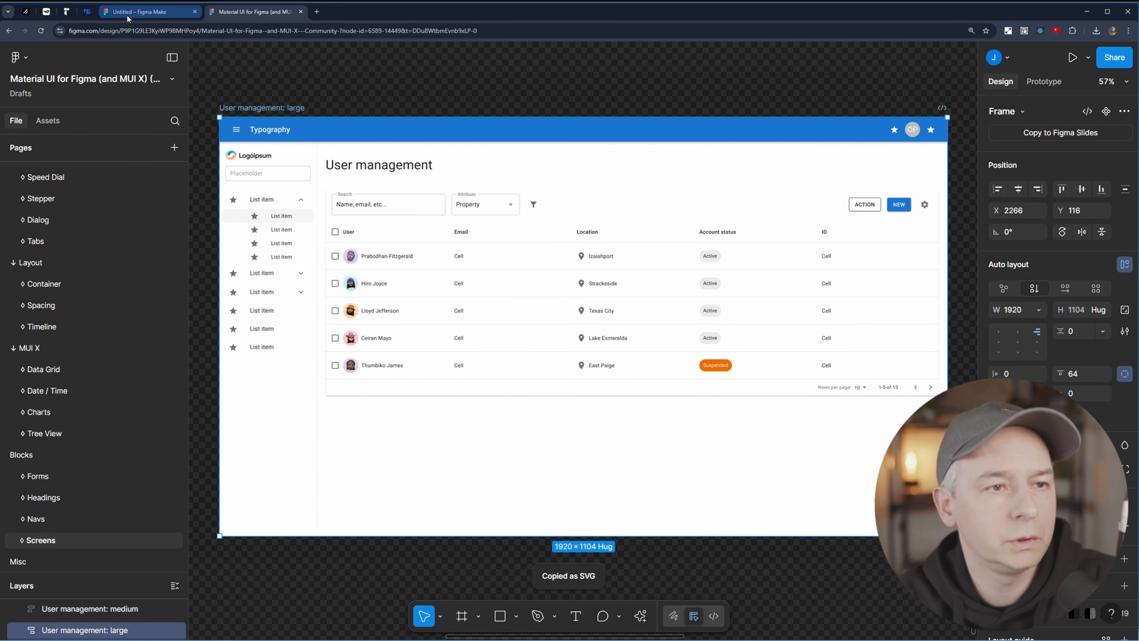
pyautogui.click(142, 13)
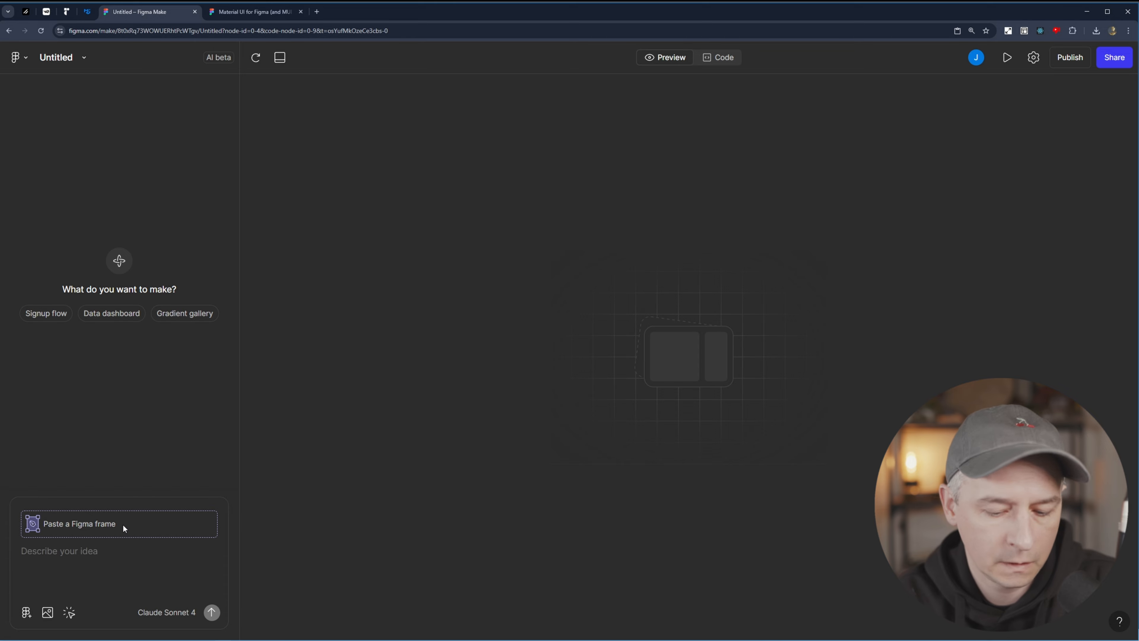
pyautogui.hotkey('ctrl', 'v')
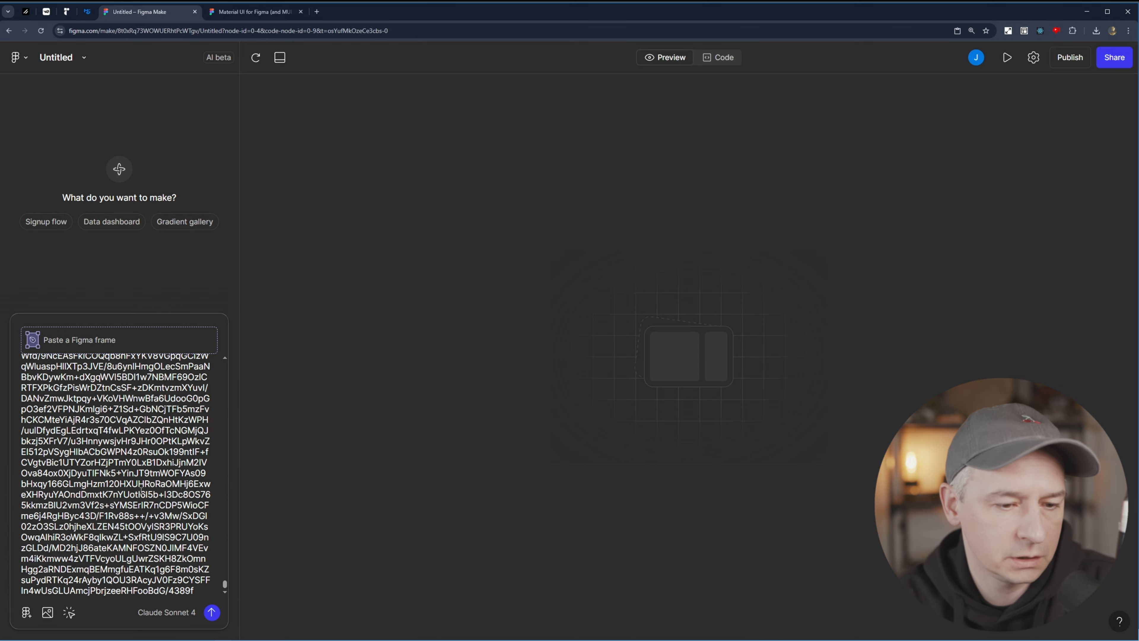
pyautogui.scroll(5, 141, 491)
pyautogui.hotkey('ctrl', 'a')
pyautogui.press('BackSpace')
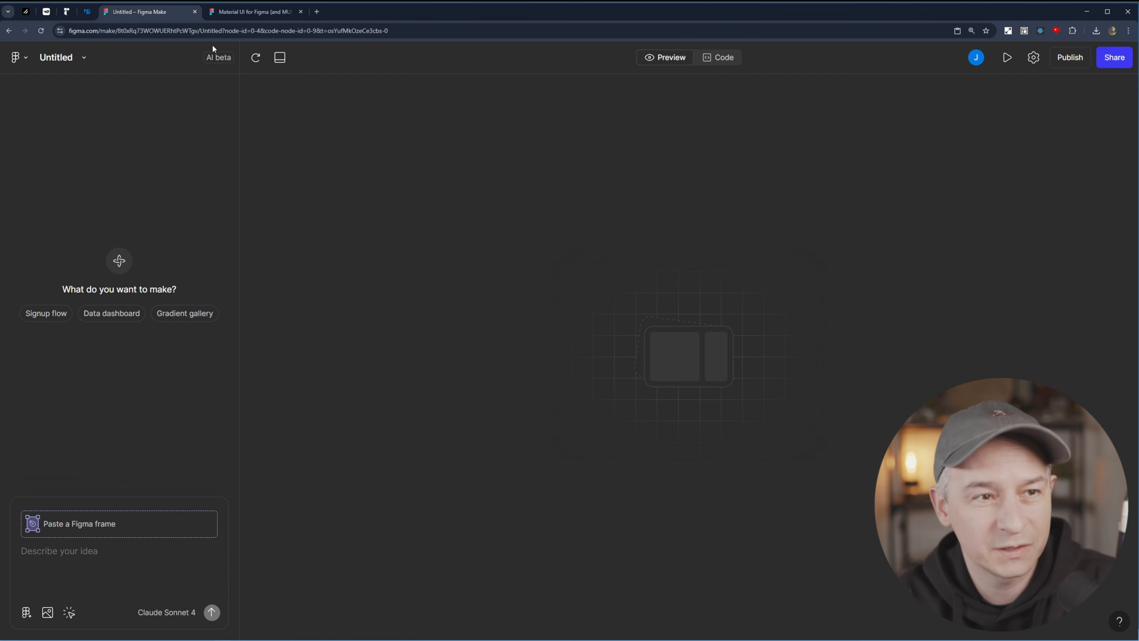
# Copy the "User management: large" frame as PNG, attach it to the Figma Make prompt, and inspect the attached image up close.
pyautogui.click(251, 11)
pyautogui.rightClick(286, 110)
pyautogui.moveTo(351, 178)
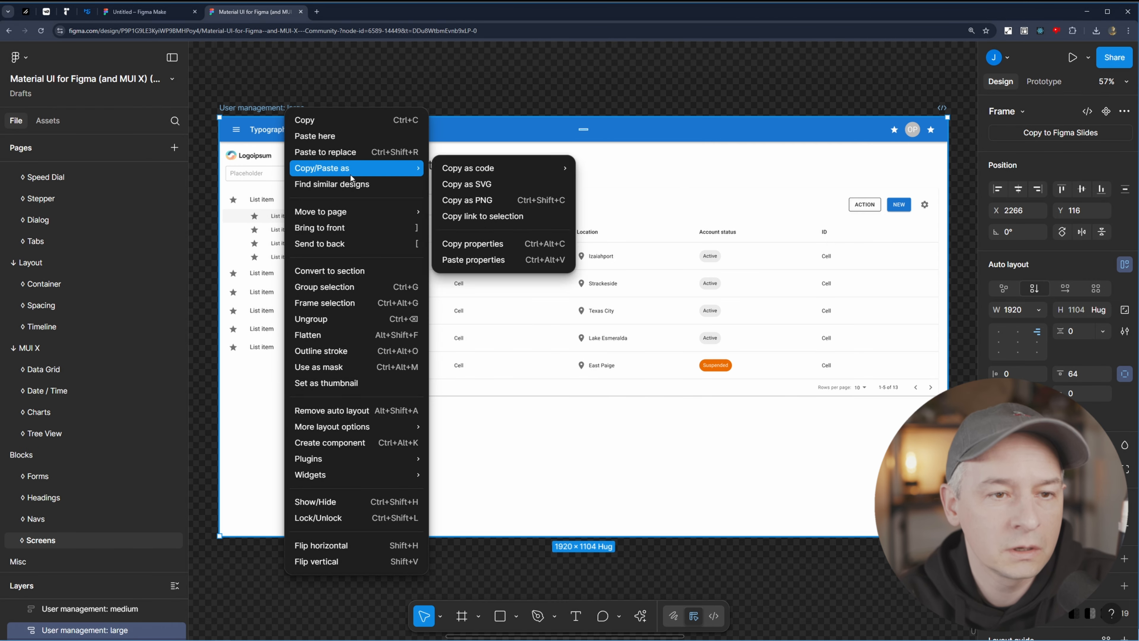
pyautogui.moveTo(522, 176)
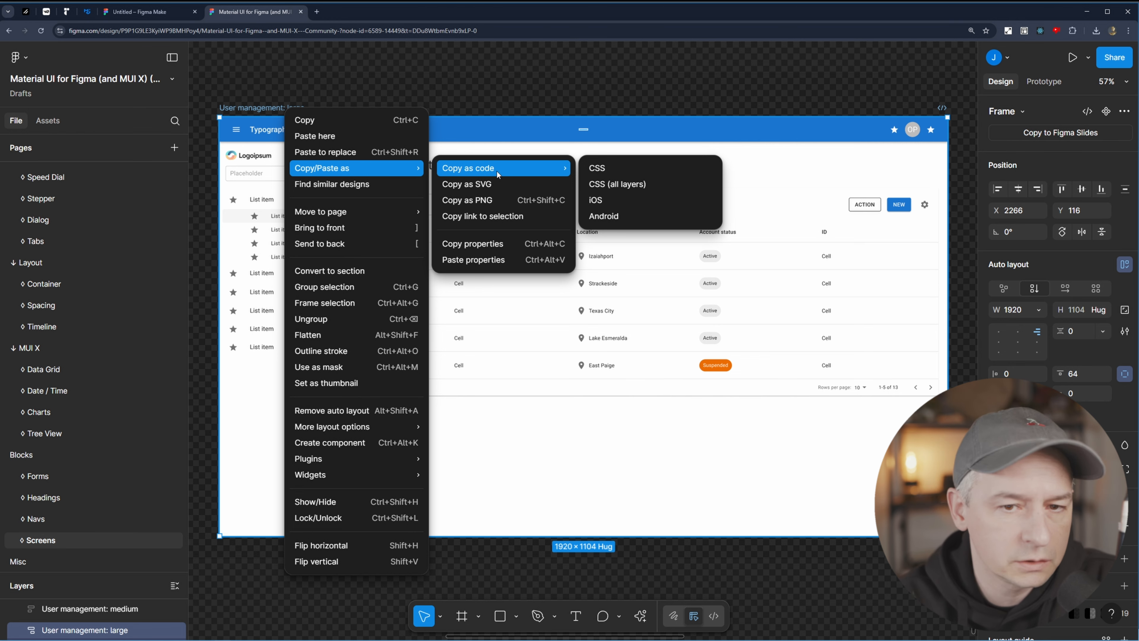
pyautogui.click(494, 200)
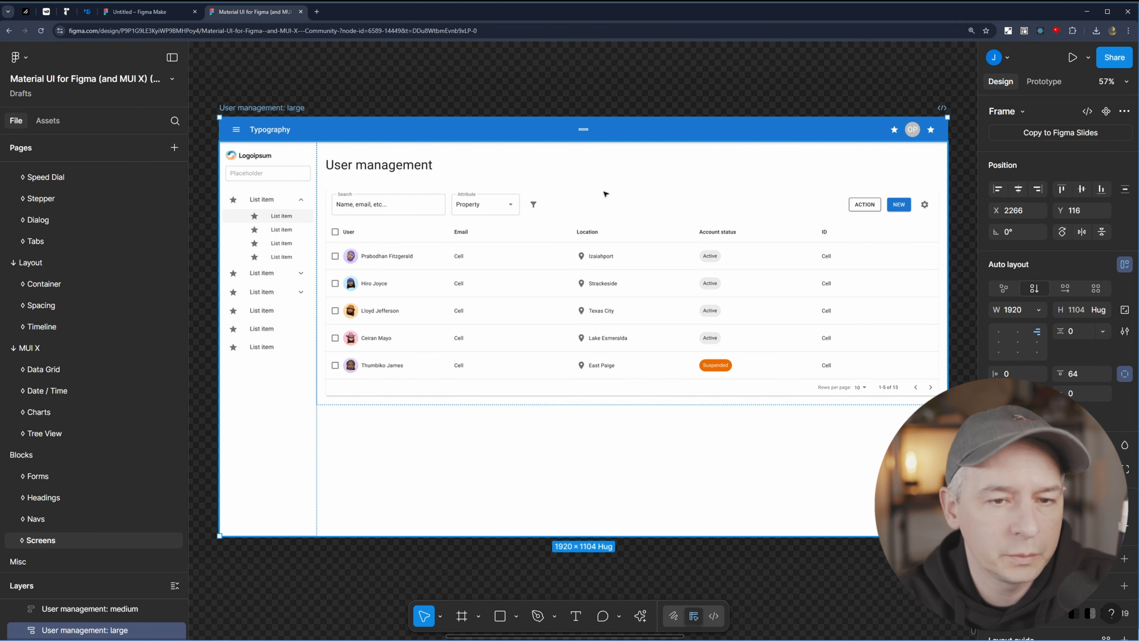
pyautogui.click(148, 12)
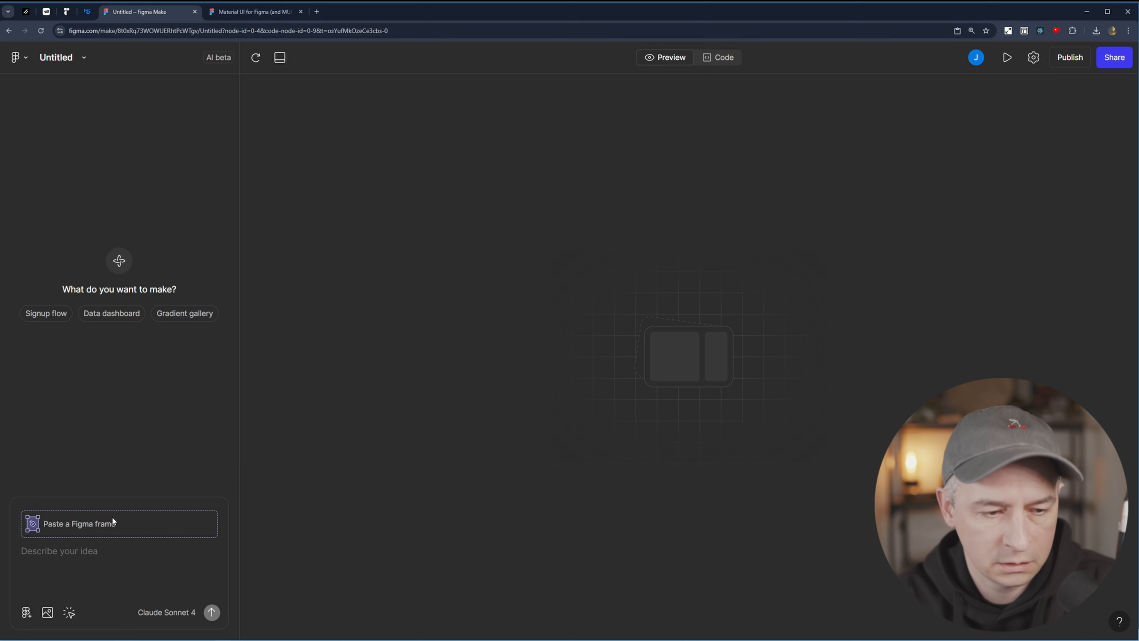
pyautogui.hotkey('ctrl', 'v')
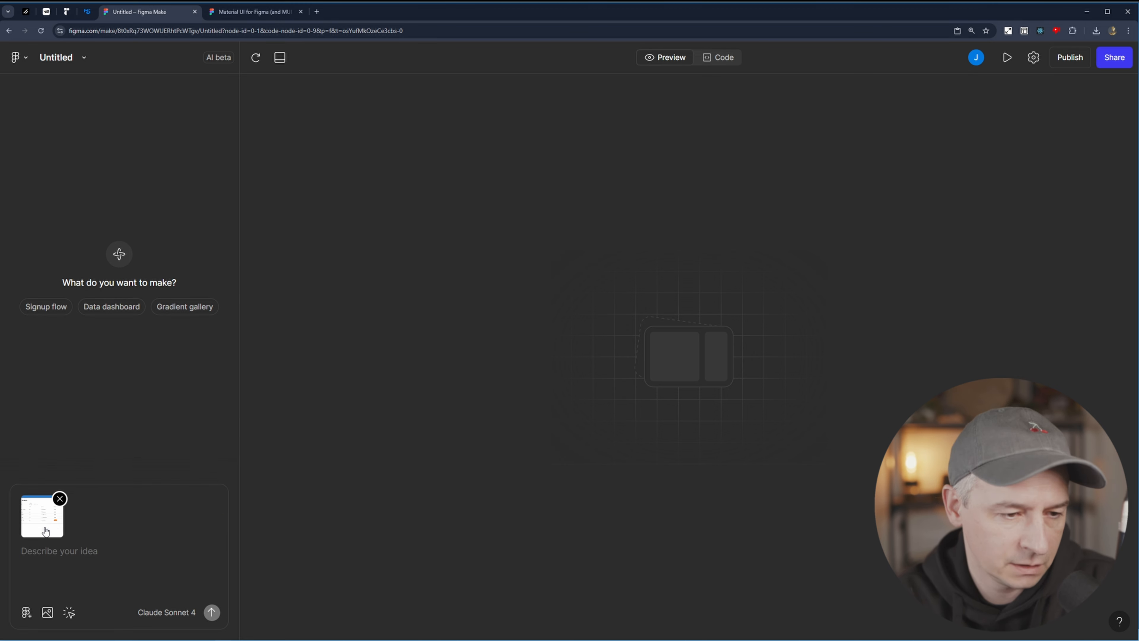
pyautogui.click(39, 530)
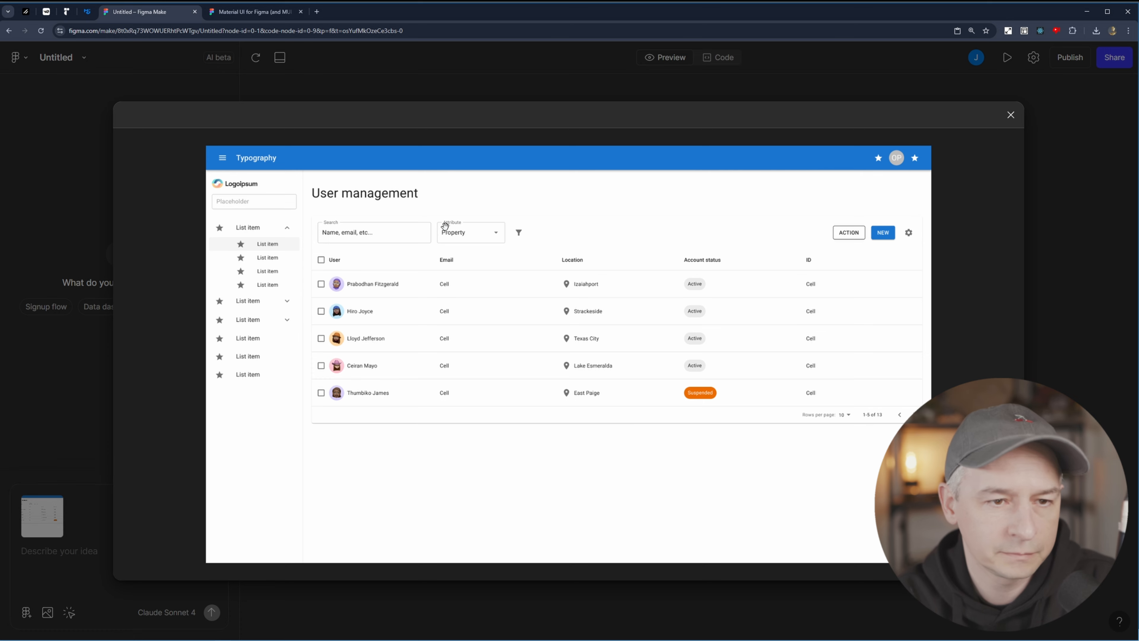
pyautogui.scroll(5, 569, 353)
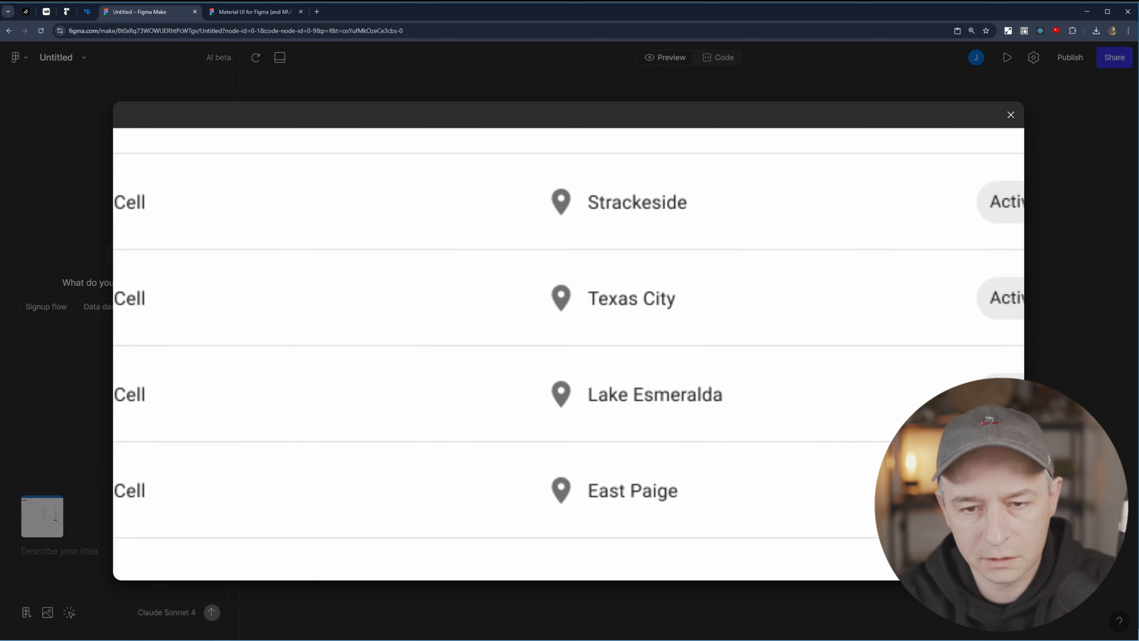
# Examine the attached "User management" image up close and at full size in its preview, and close the preview.
pyautogui.moveTo(536, 267); pyautogui.dragTo(869, 474)
pyautogui.moveTo(179, 211); pyautogui.dragTo(773, 445)
pyautogui.moveTo(529, 324); pyautogui.dragTo(651, 390)
pyautogui.moveTo(486, 340); pyautogui.dragTo(618, 353)
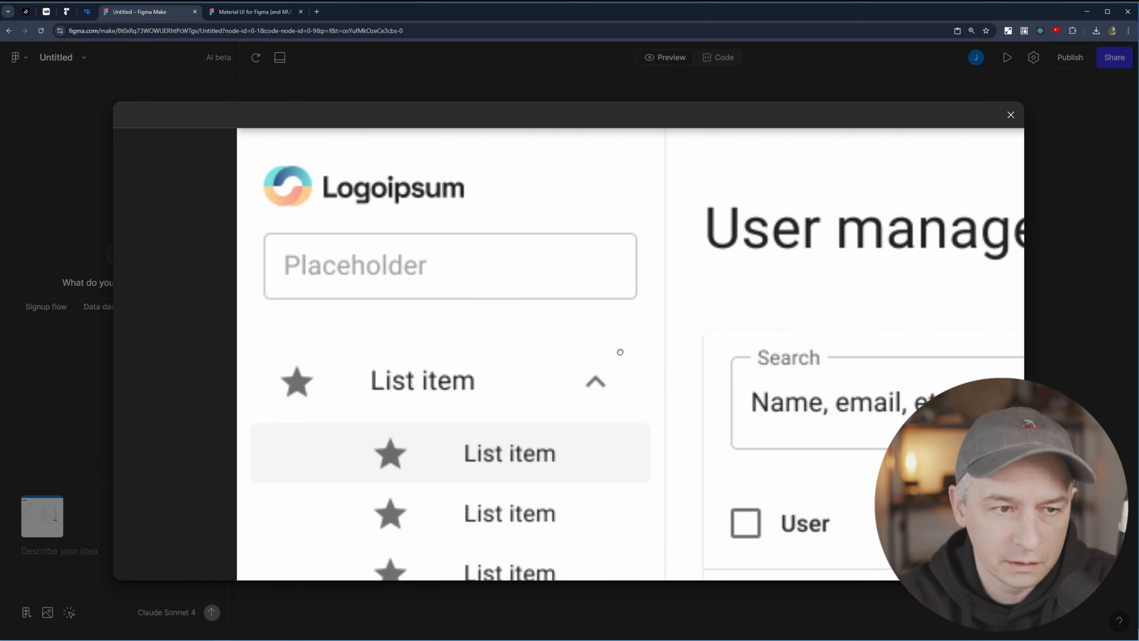
pyautogui.moveTo(583, 318); pyautogui.dragTo(611, 381)
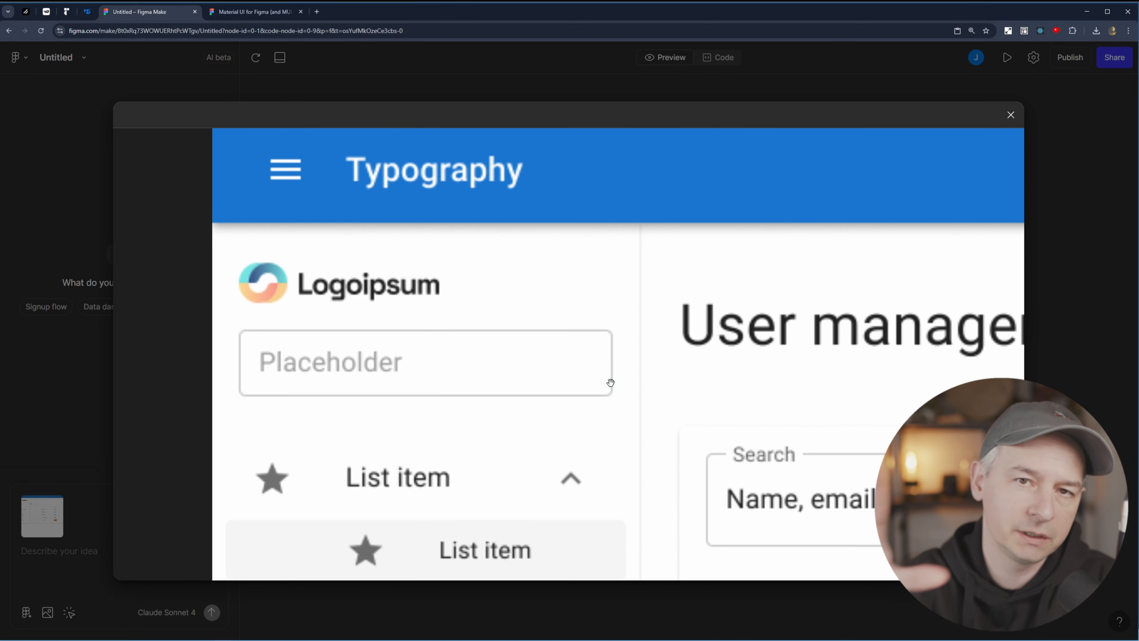
pyautogui.click(1010, 114)
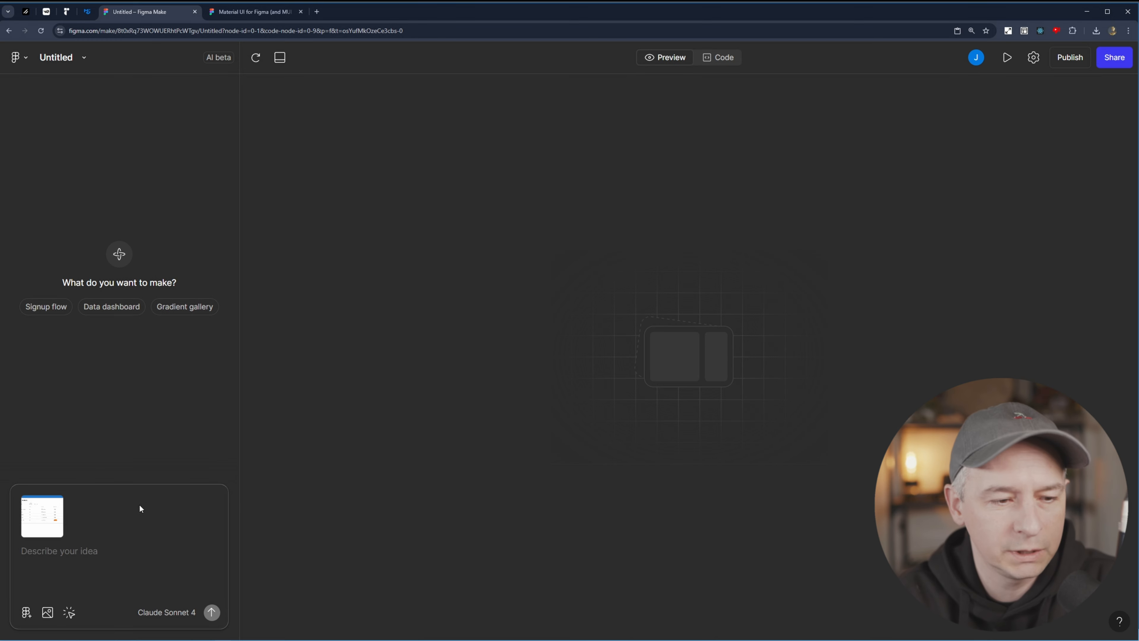
pyautogui.click(53, 527)
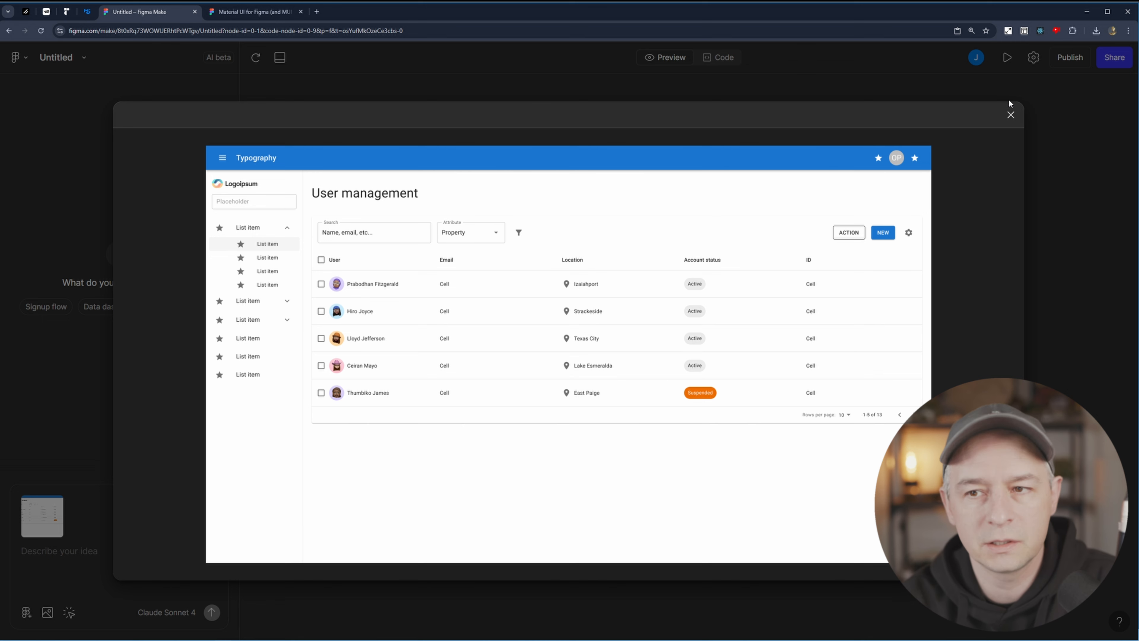
pyautogui.click(1011, 115)
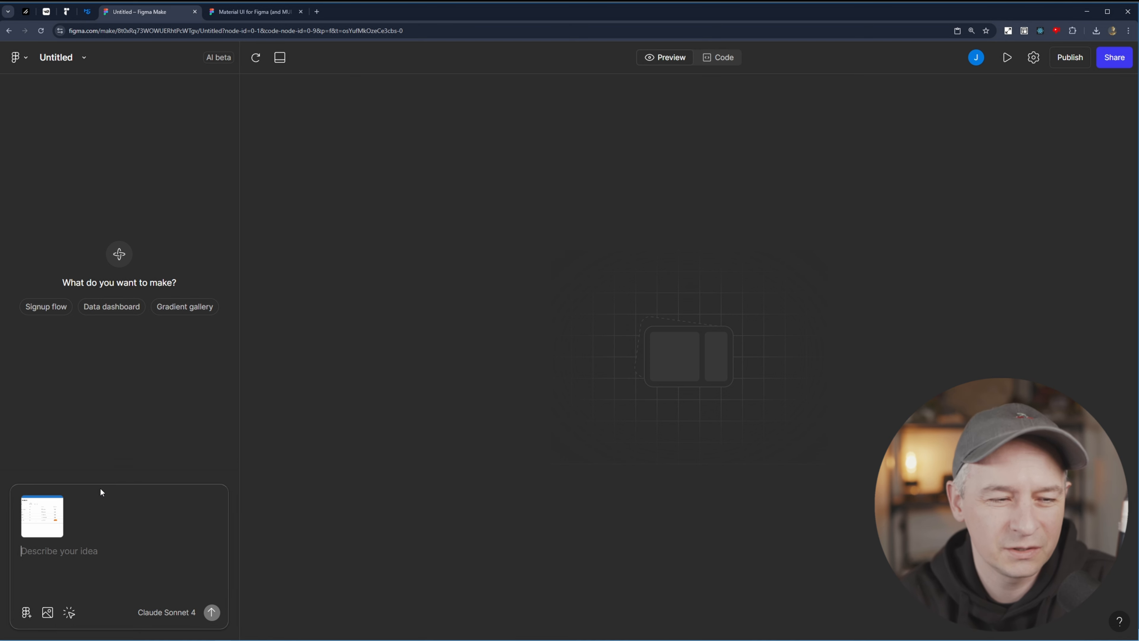
# Look through the untitled project's starter code, opening accordion.tsx from the ui components folder and App.tsx.
pyautogui.click(726, 60)
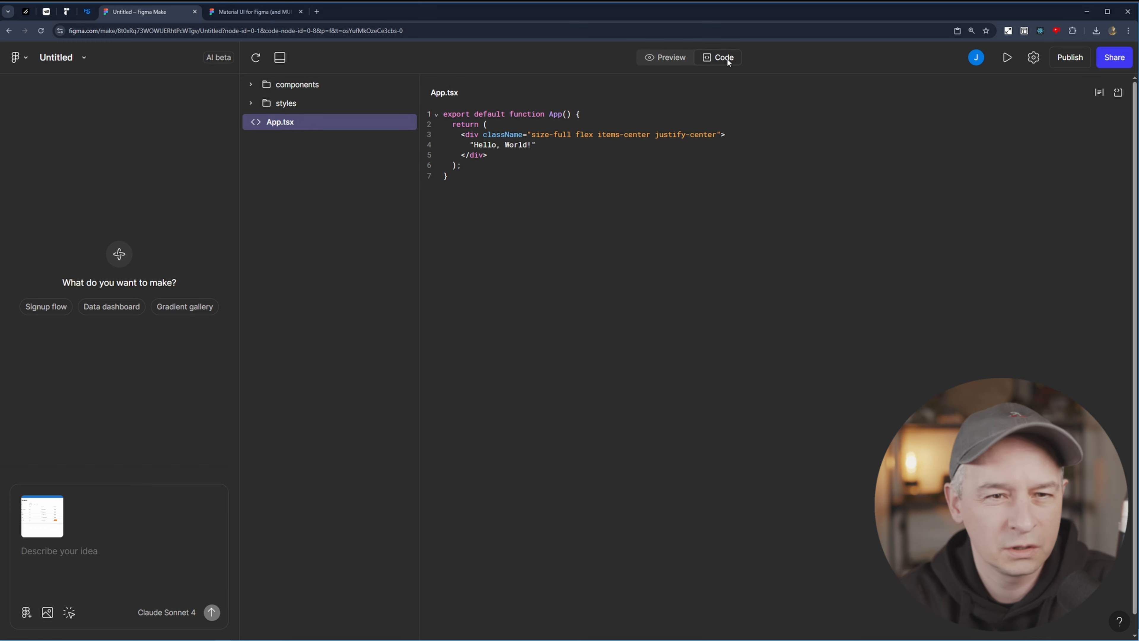
pyautogui.click(251, 103)
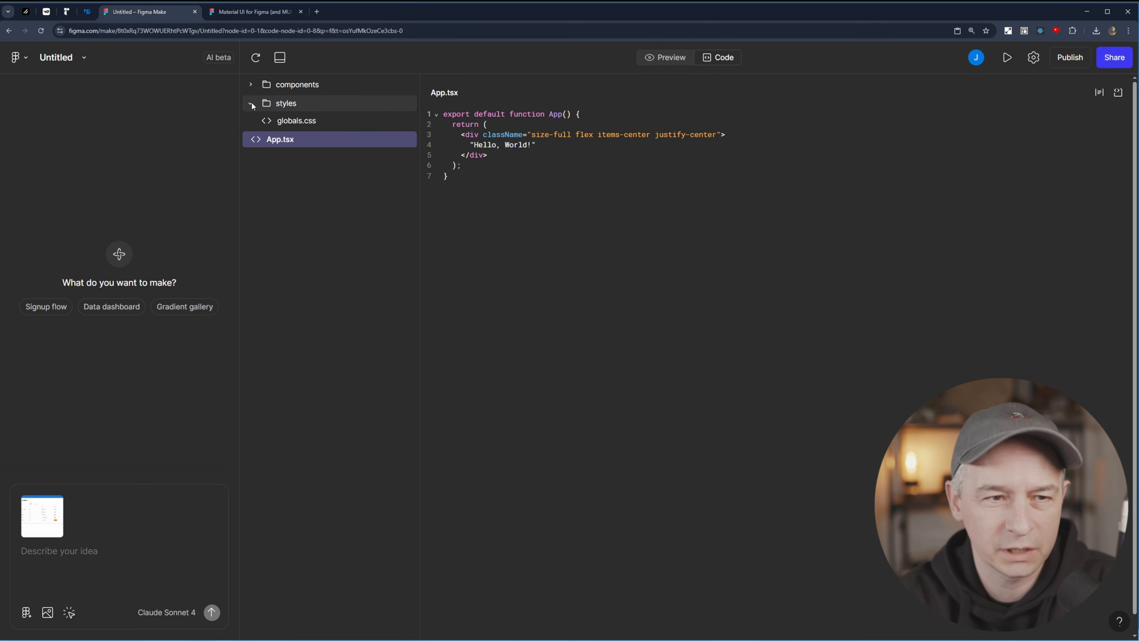
pyautogui.click(250, 84)
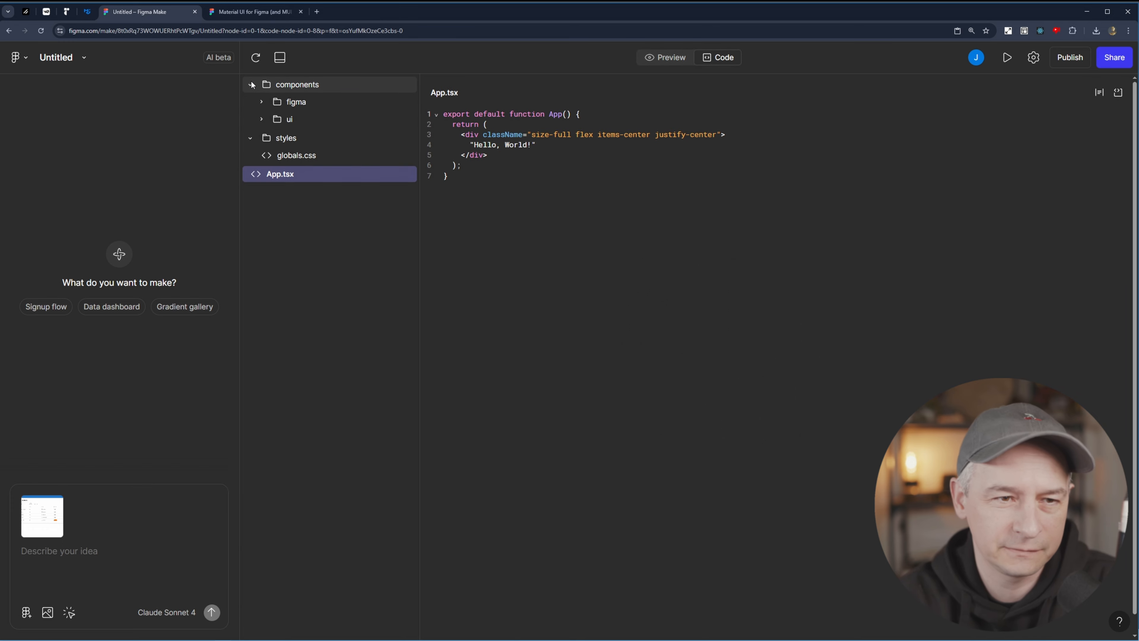
pyautogui.click(264, 121)
pyautogui.click(341, 140)
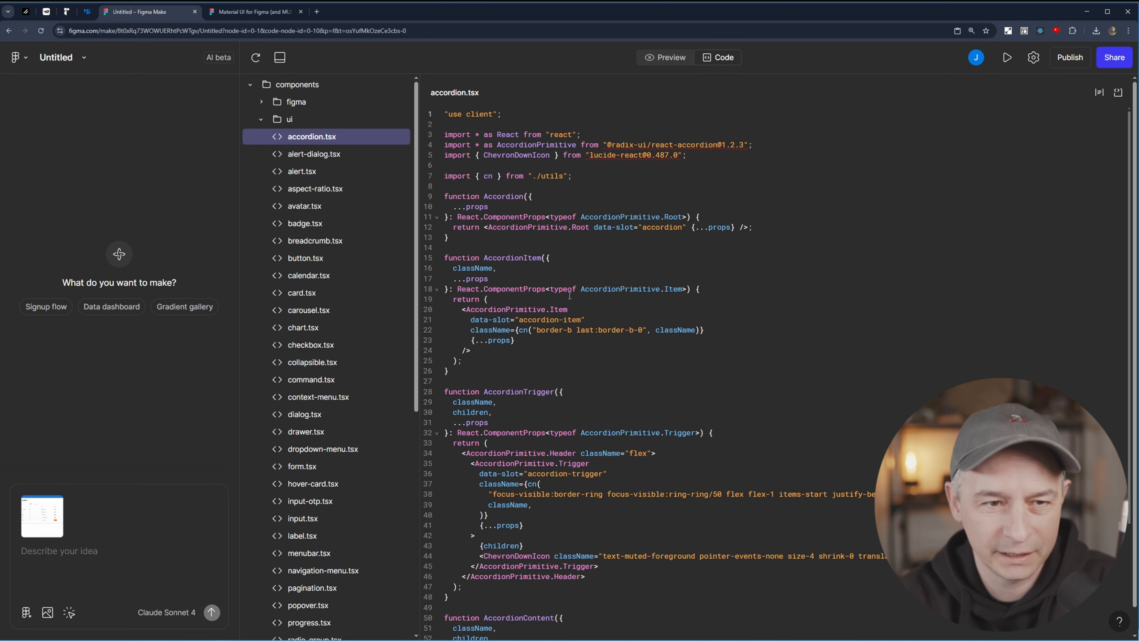
pyautogui.click(250, 84)
pyautogui.rightClick(307, 85)
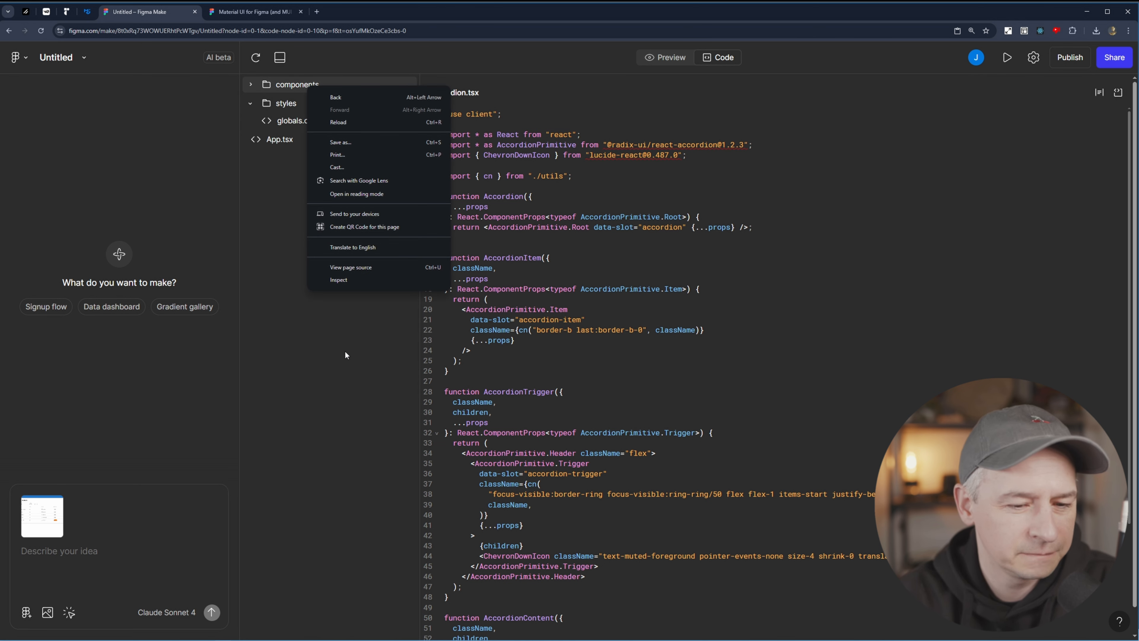
pyautogui.click(314, 140)
pyautogui.click(317, 141)
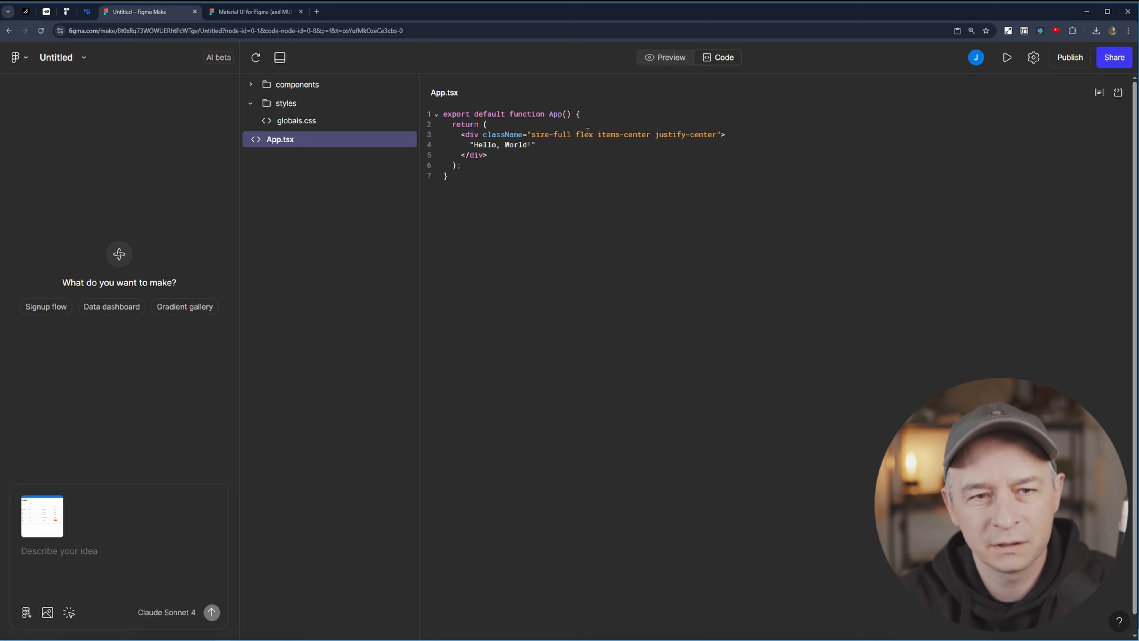
# View the globals.css styles and expand the figma and ui component folders to look over their files.
pyautogui.click(298, 120)
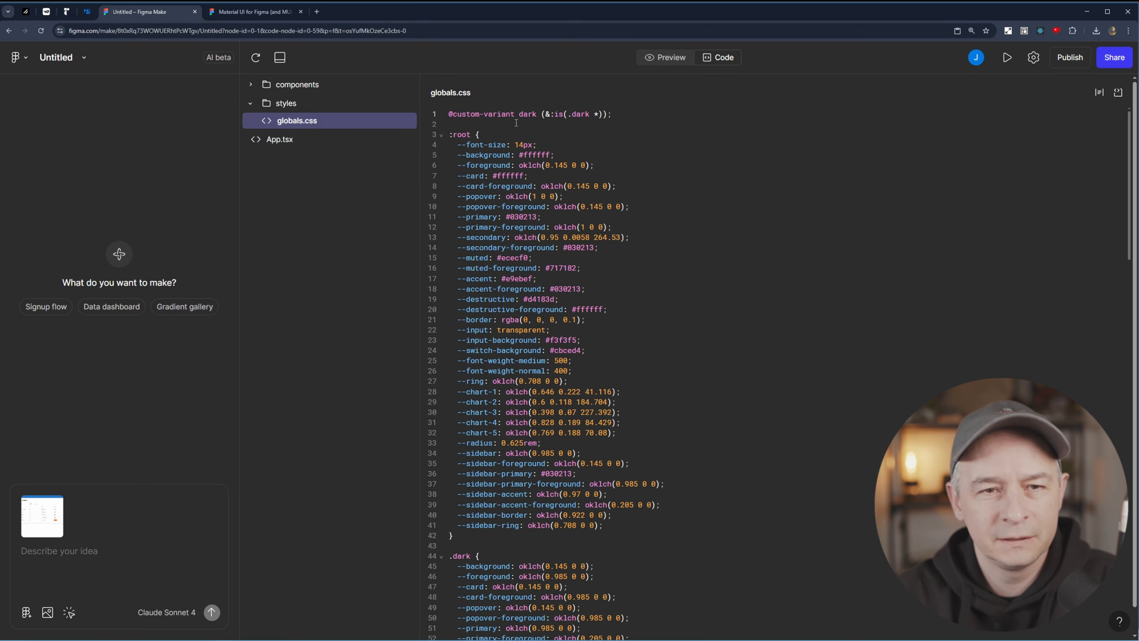
pyautogui.click(302, 85)
pyautogui.click(304, 102)
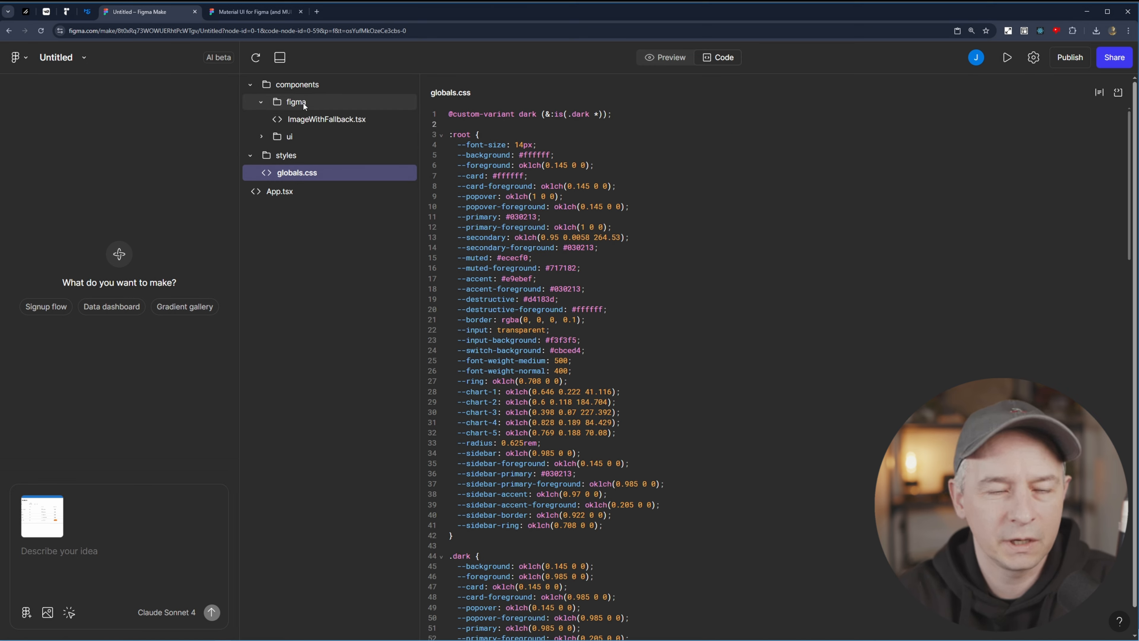
pyautogui.click(296, 139)
pyautogui.scroll(-8, 379, 505)
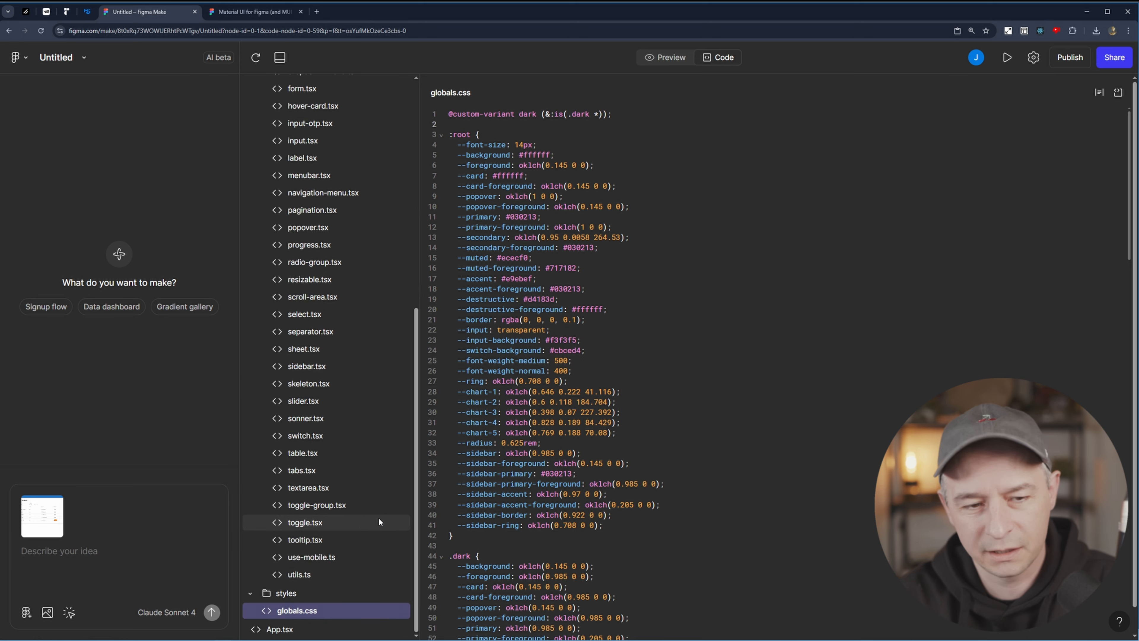
pyautogui.scroll(10, 378, 515)
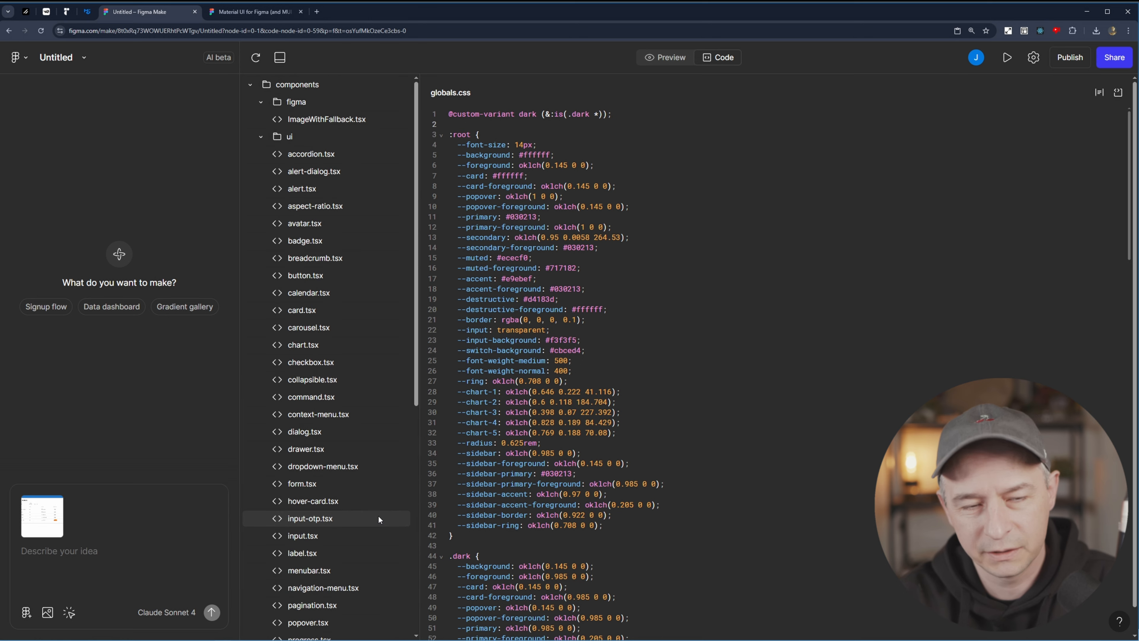
# Review the attached "User management" image once more and remove it from the prompt.
pyautogui.click(54, 520)
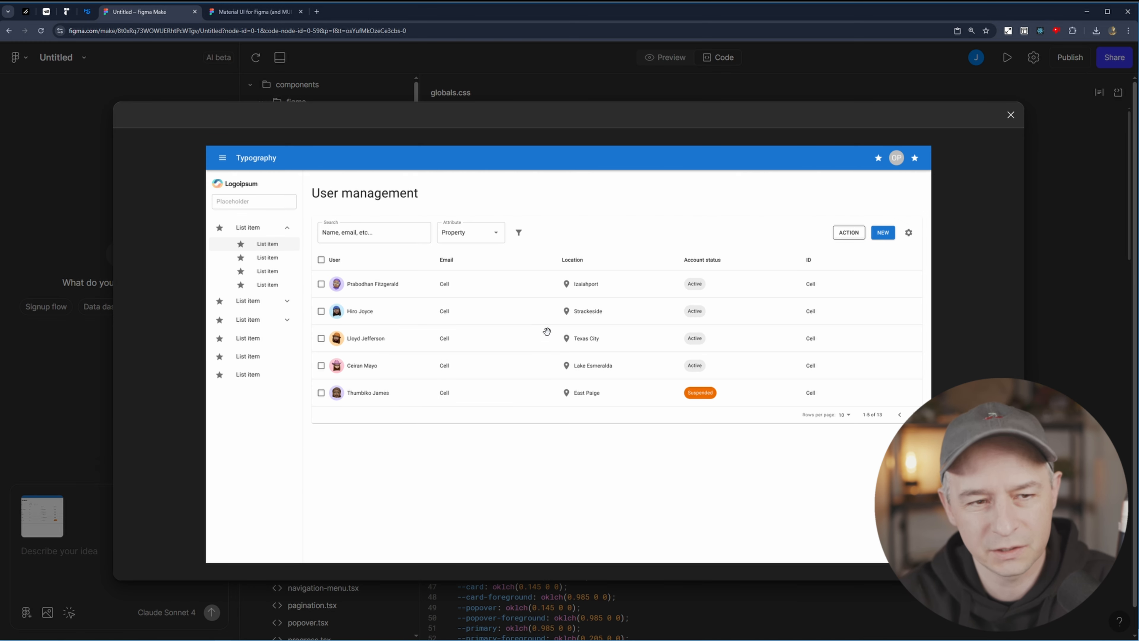
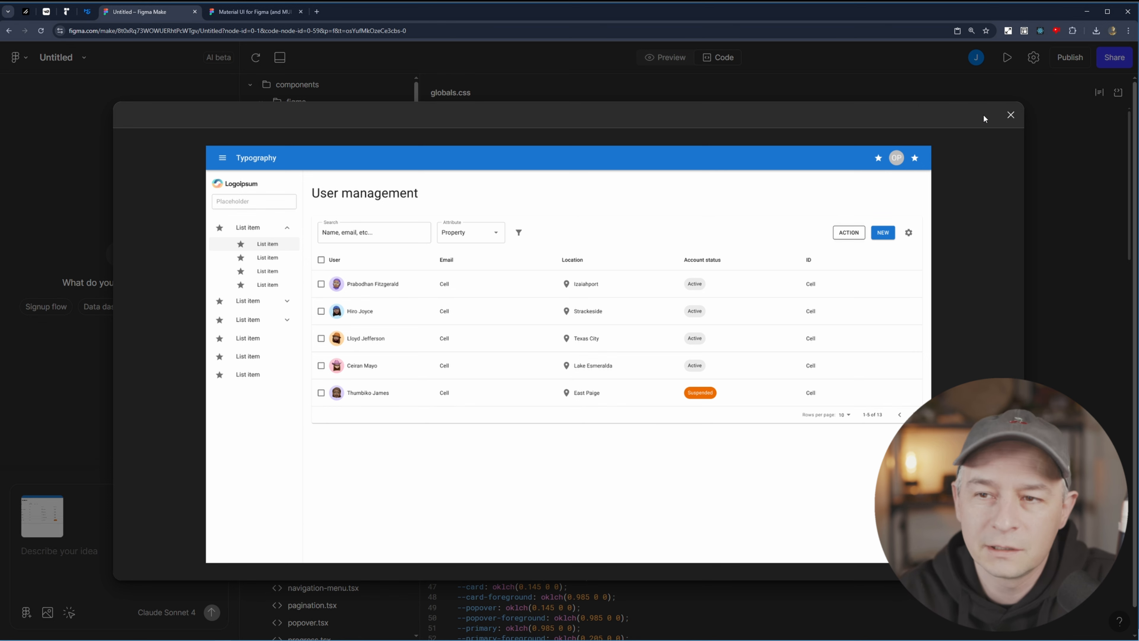
pyautogui.click(1011, 114)
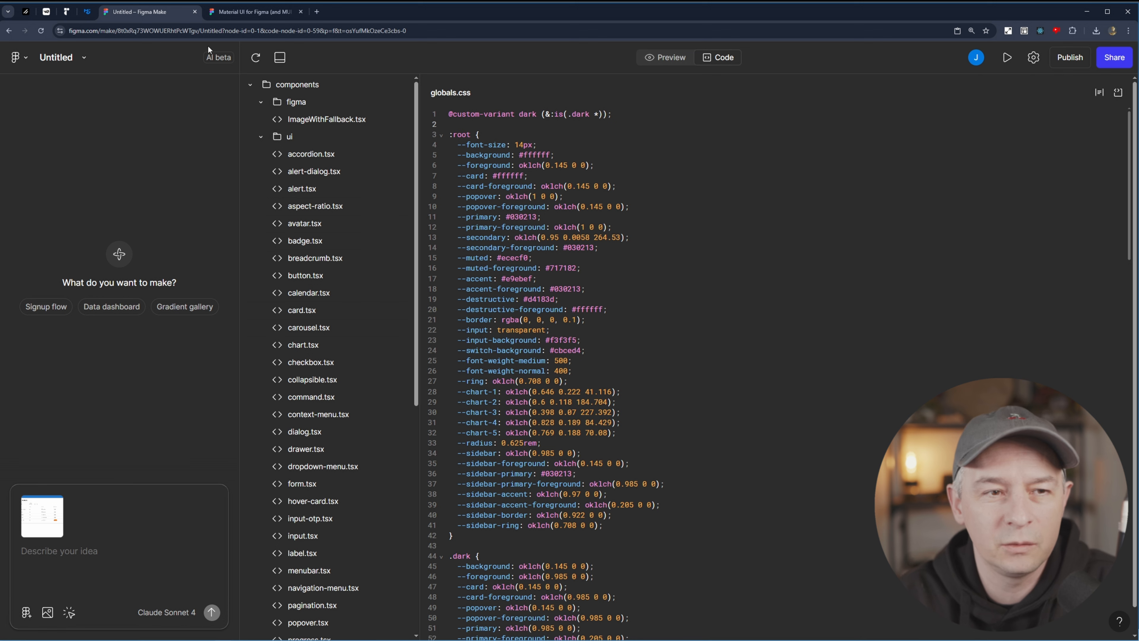
pyautogui.click(296, 85)
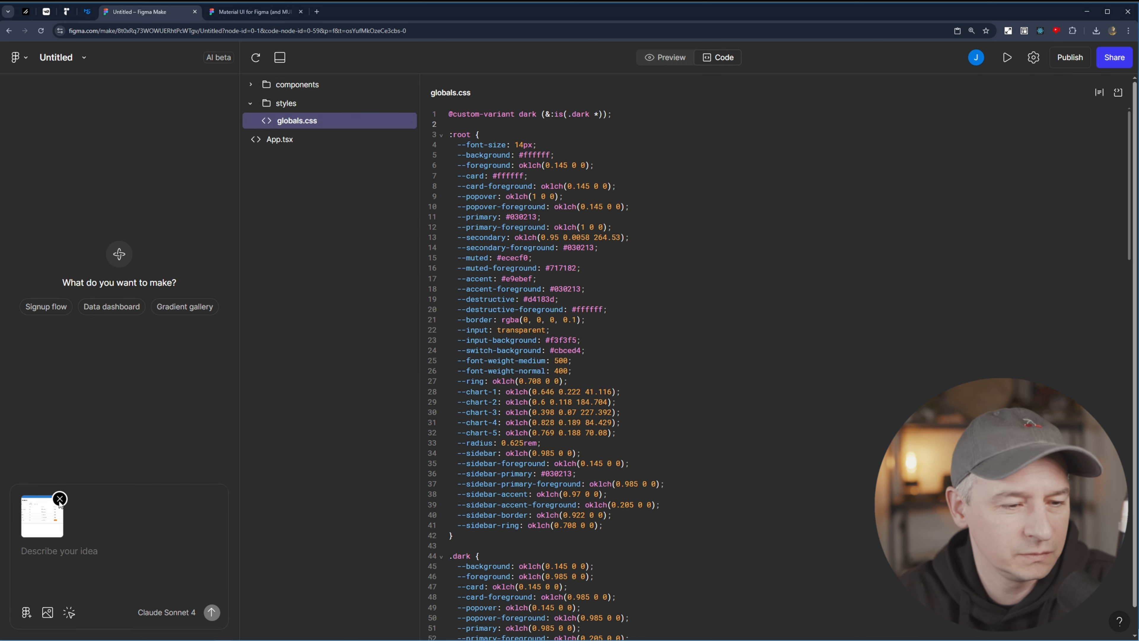
pyautogui.click(61, 498)
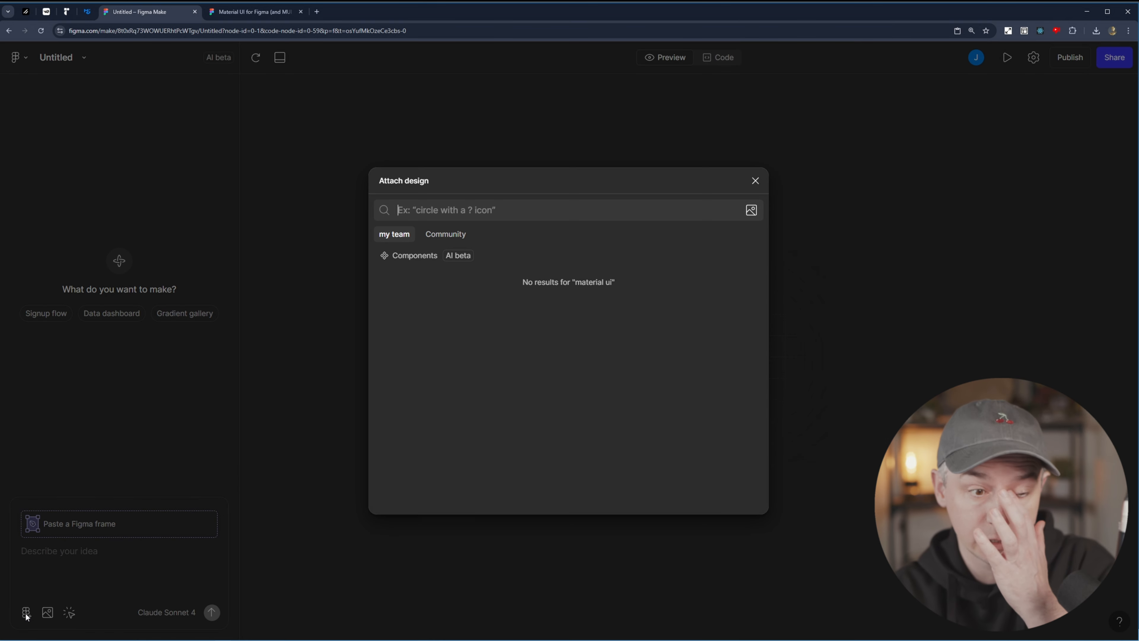
# Search the Community designs for "photo grid" to find one to attach, and browse the matching designs.
pyautogui.click(25, 611)
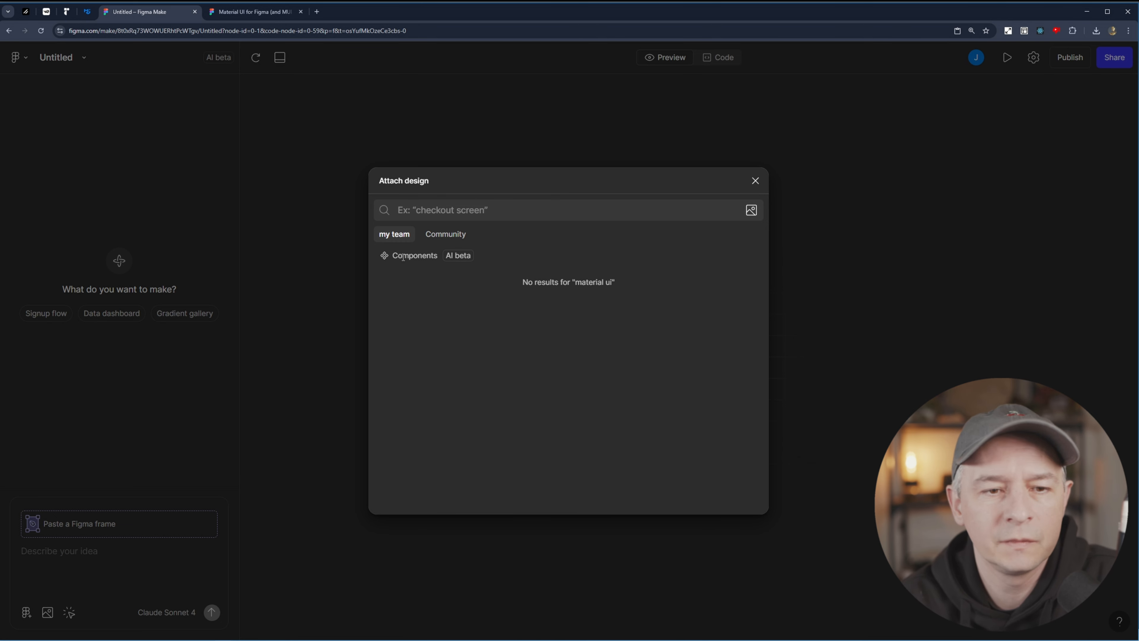
pyautogui.click(454, 235)
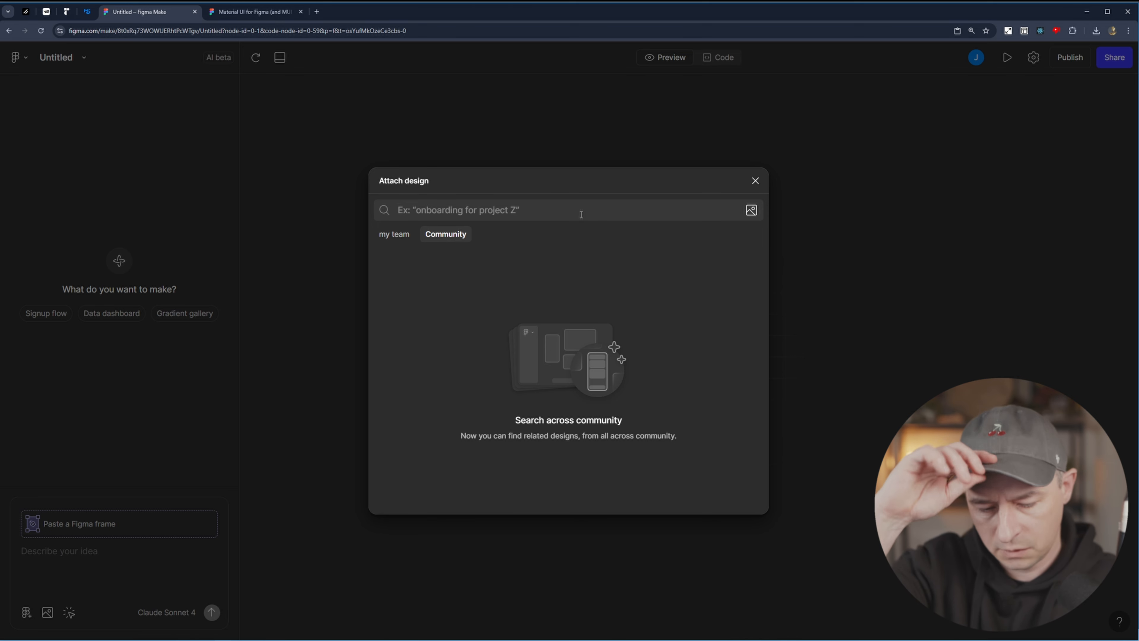
pyautogui.write('photo ')
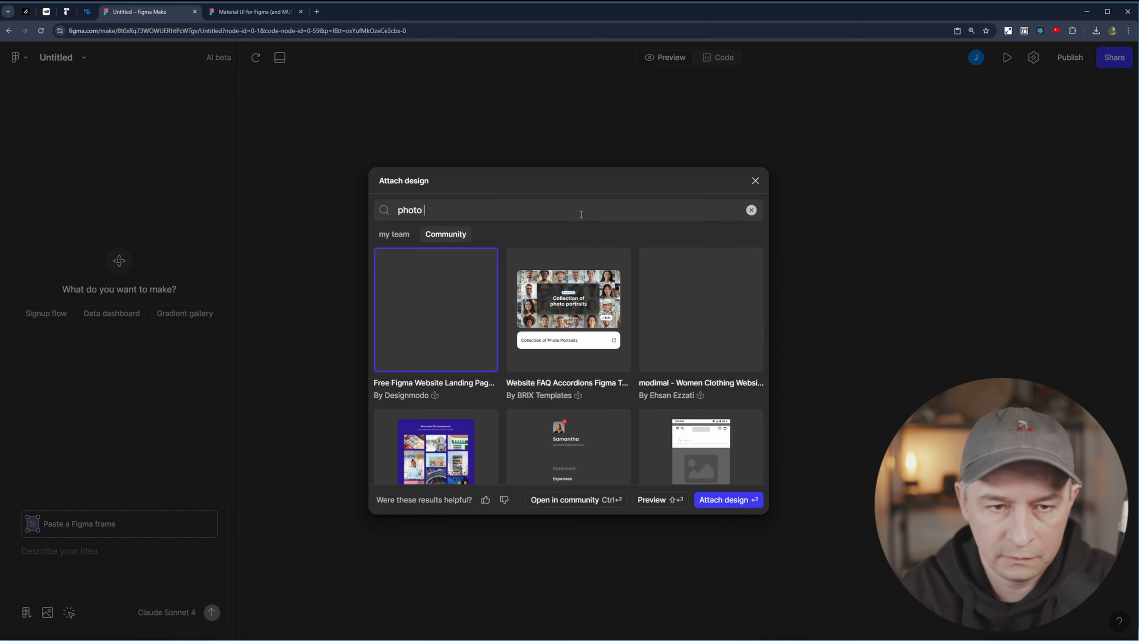
pyautogui.write('grid')
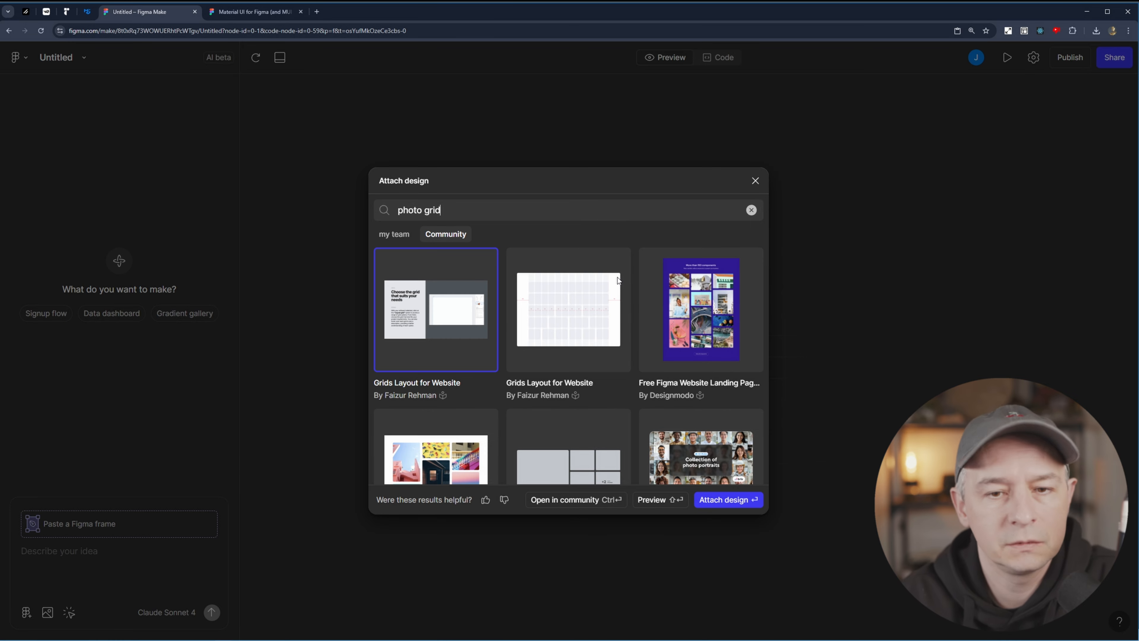
pyautogui.scroll(-3, 654, 382)
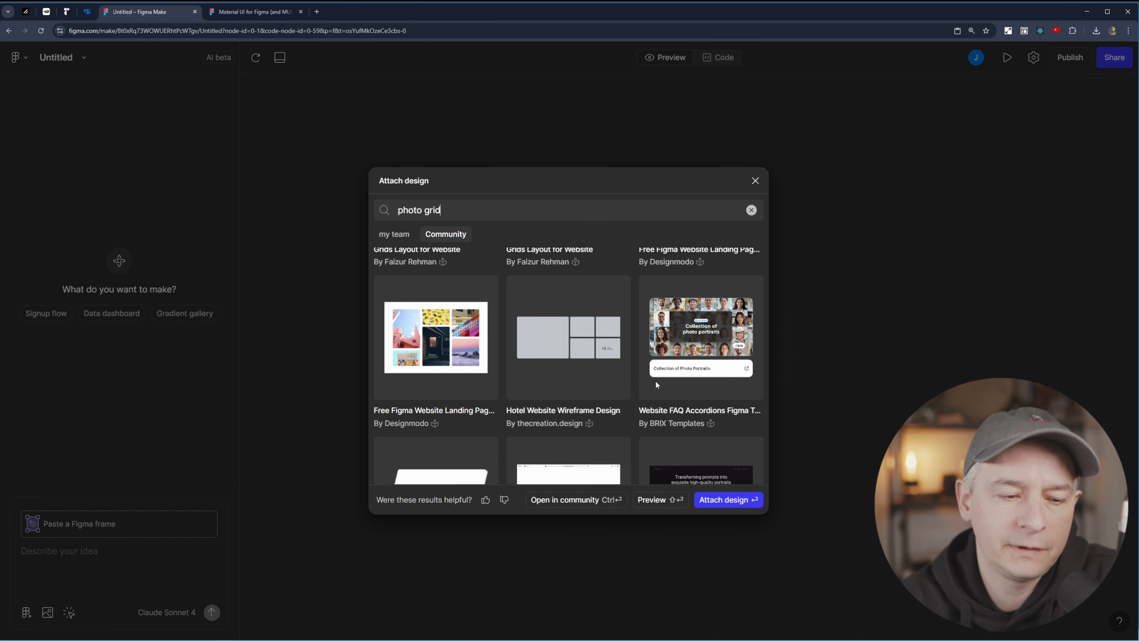
pyautogui.scroll(-4, 655, 379)
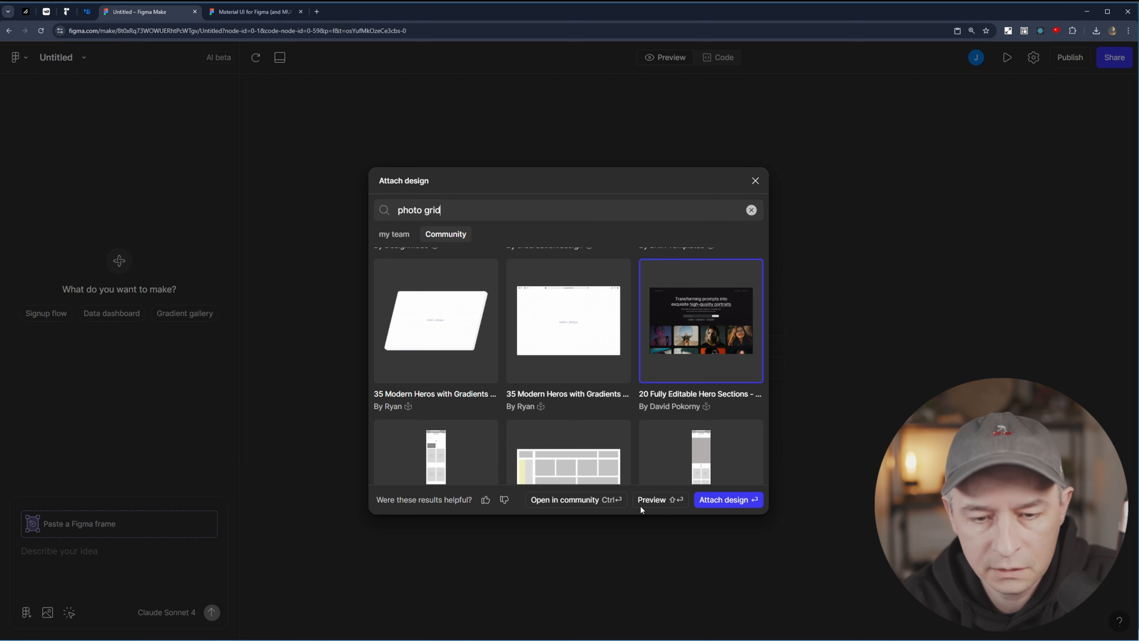
# Preview the portrait-generator design from "20 Fully Editable Hero Sections - Free Figma File" and attach it to the prompt.
pyautogui.click(652, 500)
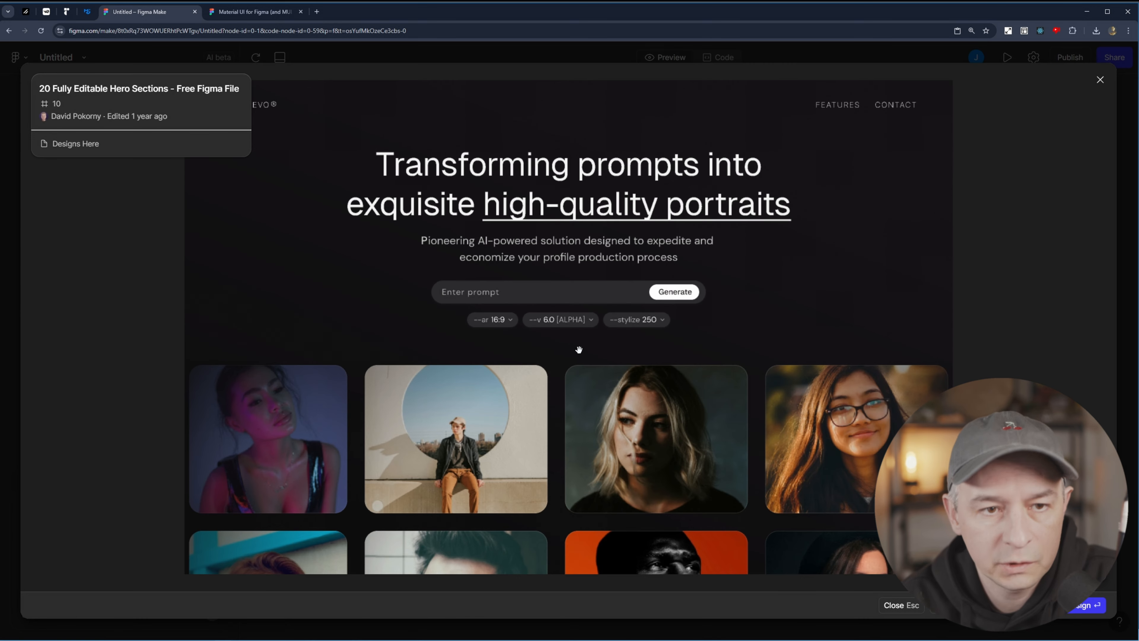
pyautogui.scroll(-5, 763, 362)
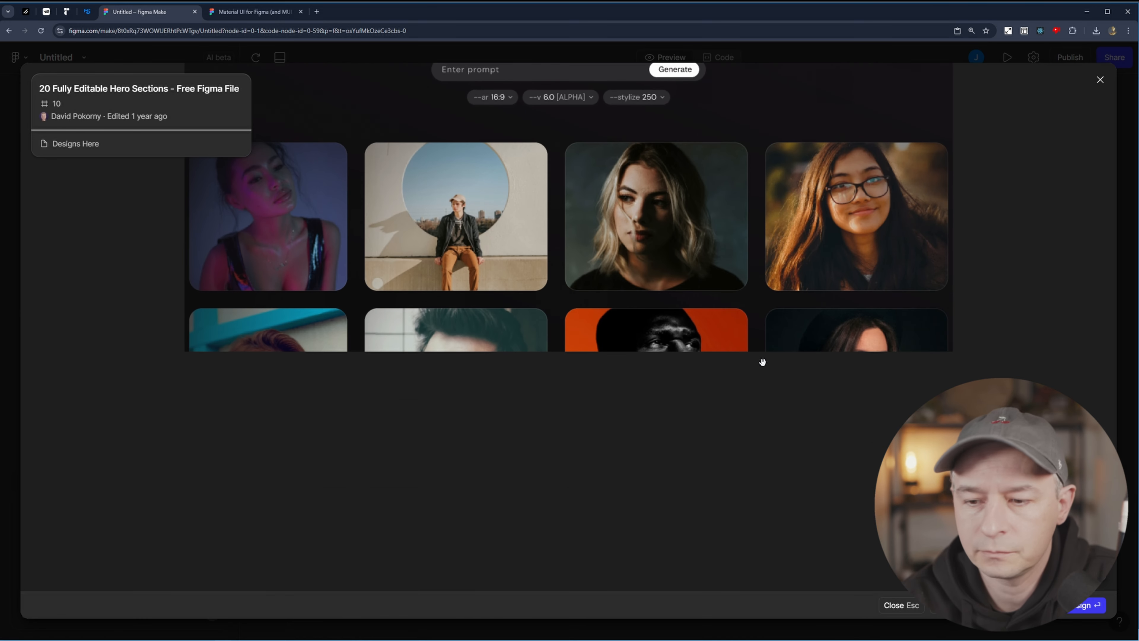
pyautogui.scroll(5, 762, 362)
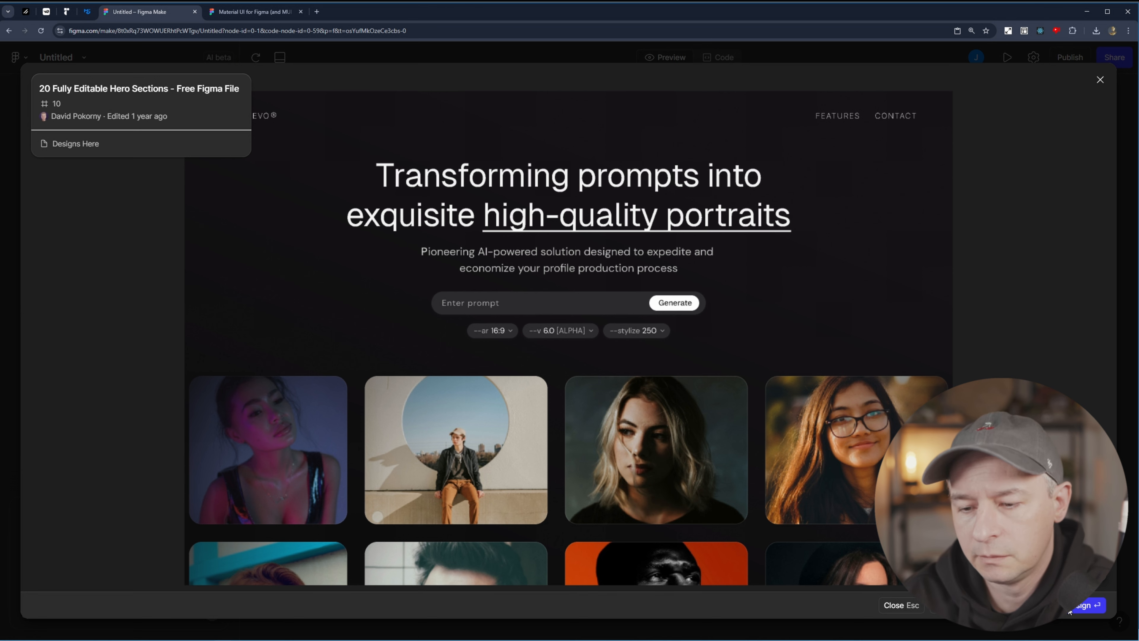
pyautogui.click(1085, 604)
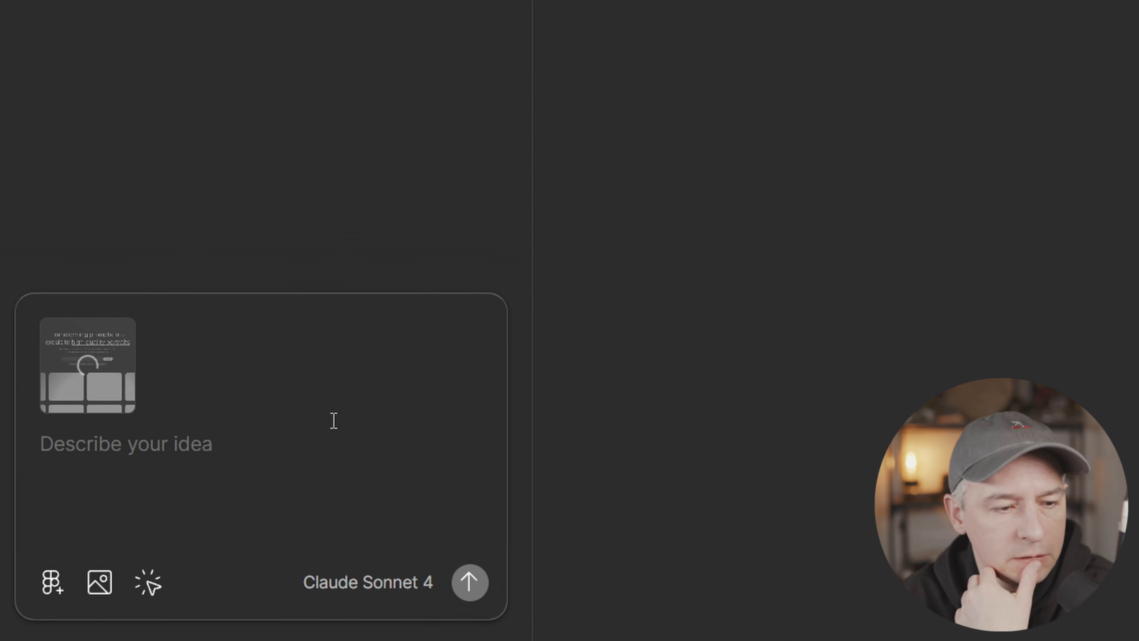
# Open the attached portrait hero design and inspect its prompt field and photo grid up close.
pyautogui.moveTo(136, 418)
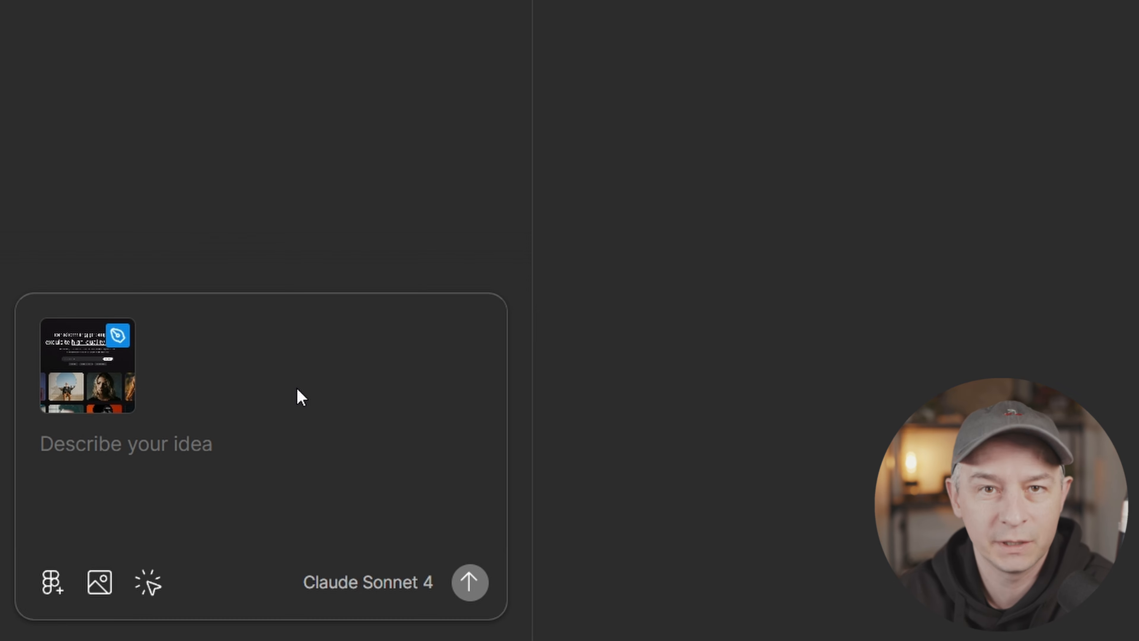
pyautogui.click(94, 397)
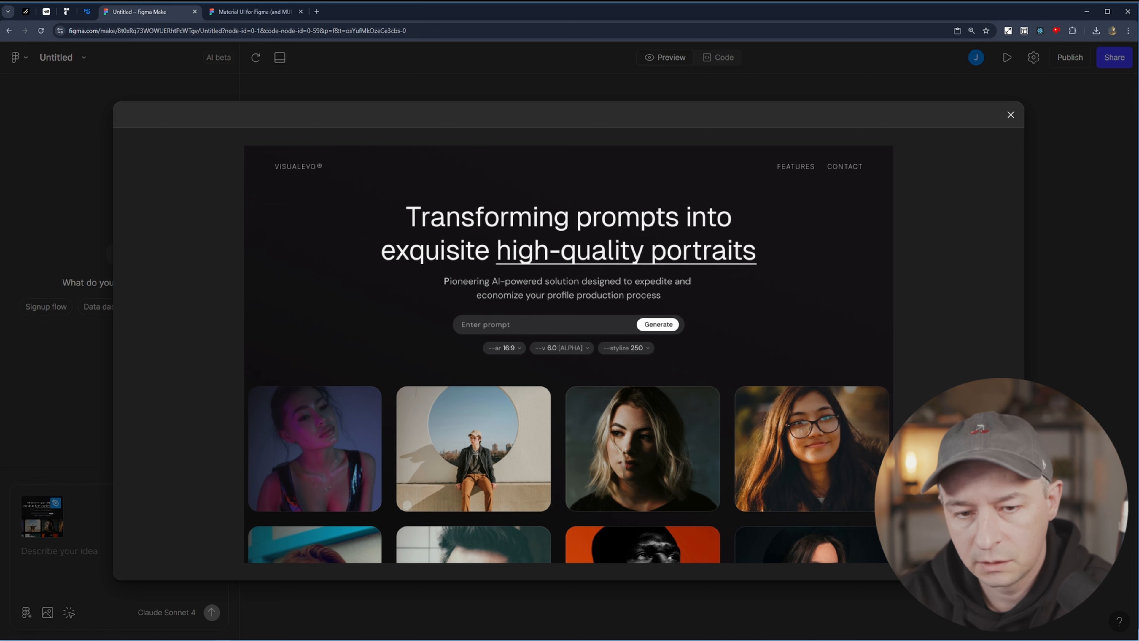
pyautogui.scroll(5, 723, 411)
pyautogui.moveTo(722, 411); pyautogui.dragTo(745, 365)
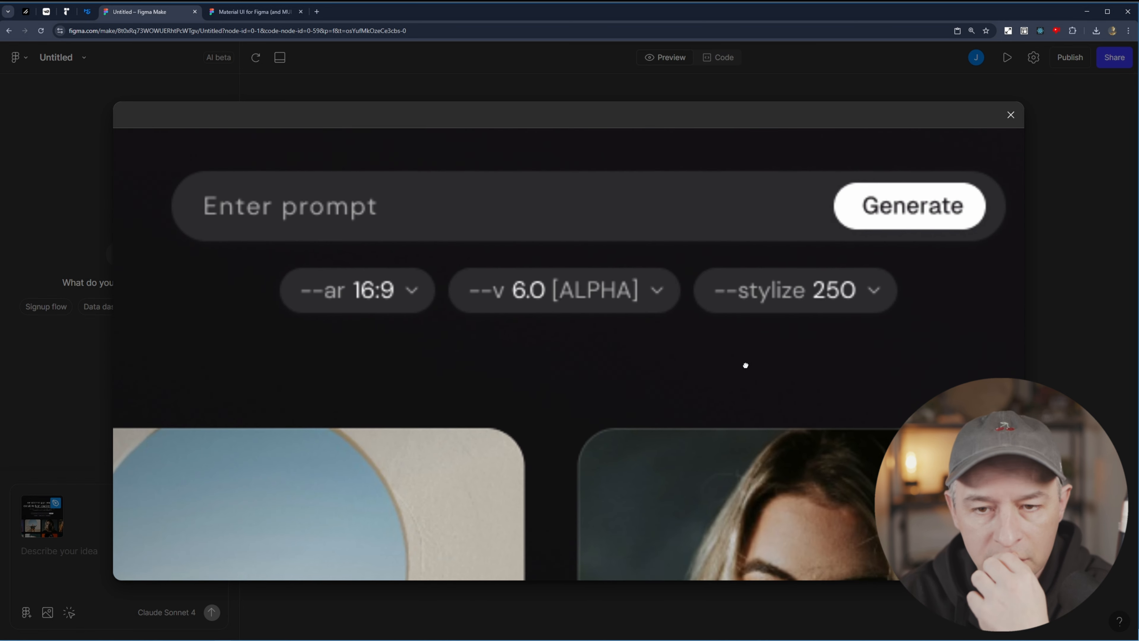
pyautogui.scroll(-4, 589, 313)
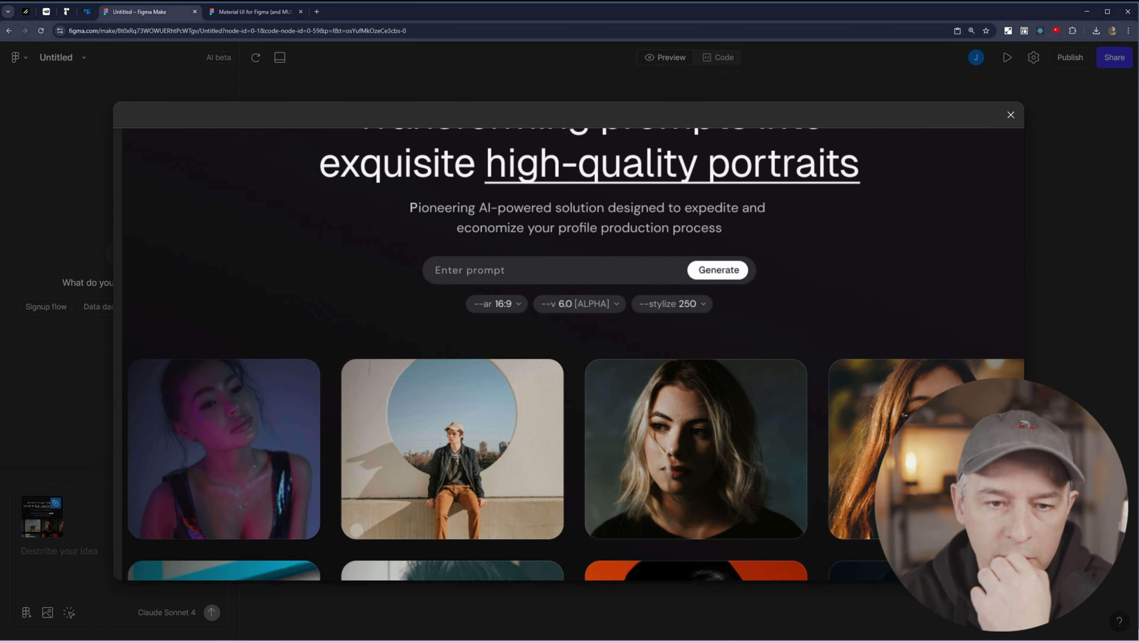
pyautogui.scroll(-3, 622, 288)
pyautogui.moveTo(622, 288); pyautogui.dragTo(611, 301)
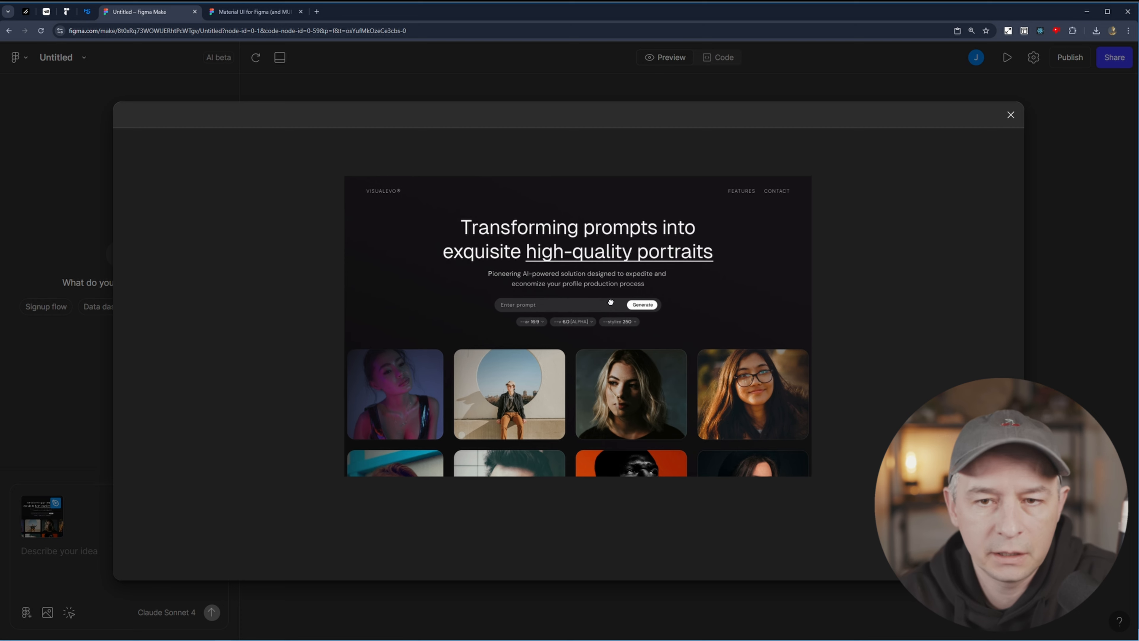
# Close the attached design's preview and submit the prompt "please build this".
pyautogui.click(1011, 115)
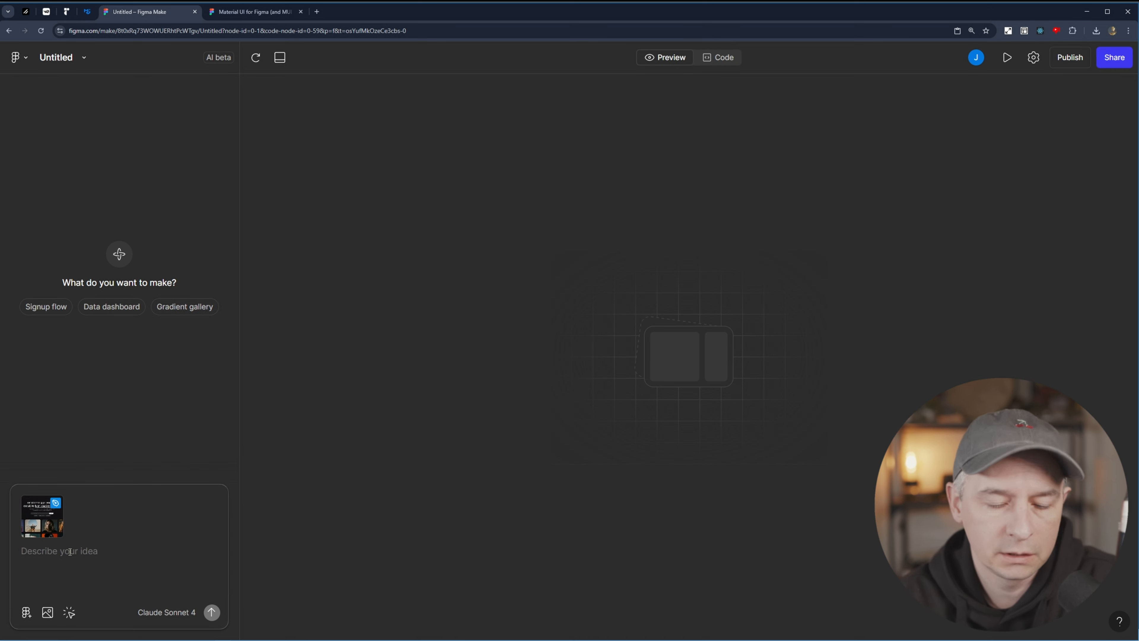
pyautogui.write('please')
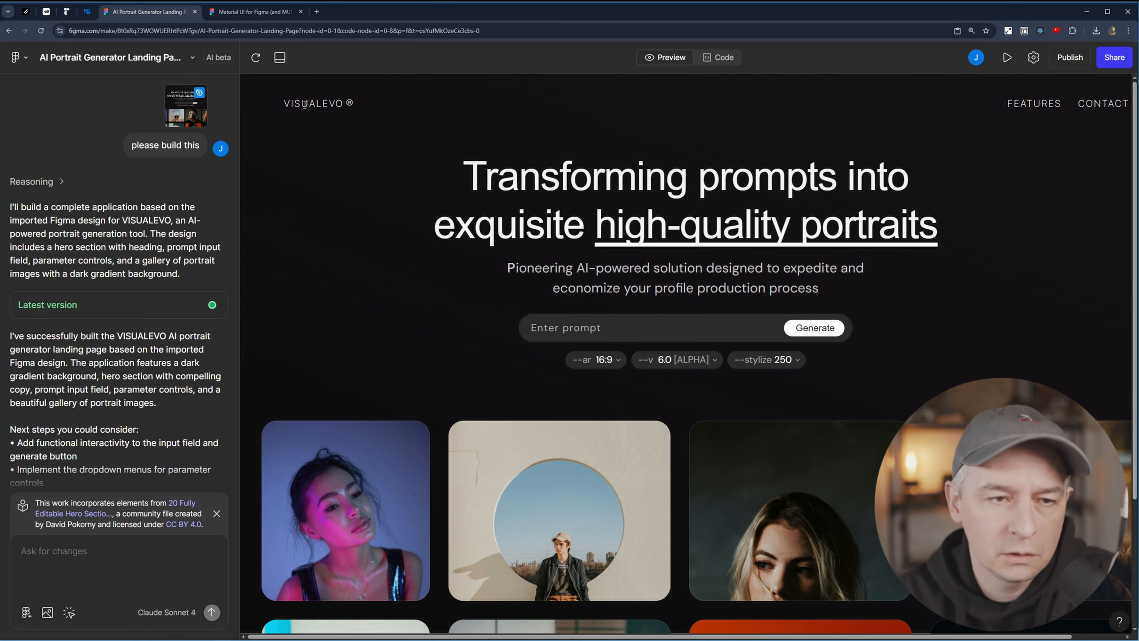
# Inspect the generated portrait landing page, checking its heading text, parameter chips, navigation and photo gallery.
pyautogui.moveTo(512, 184); pyautogui.dragTo(743, 247)
pyautogui.click(553, 353)
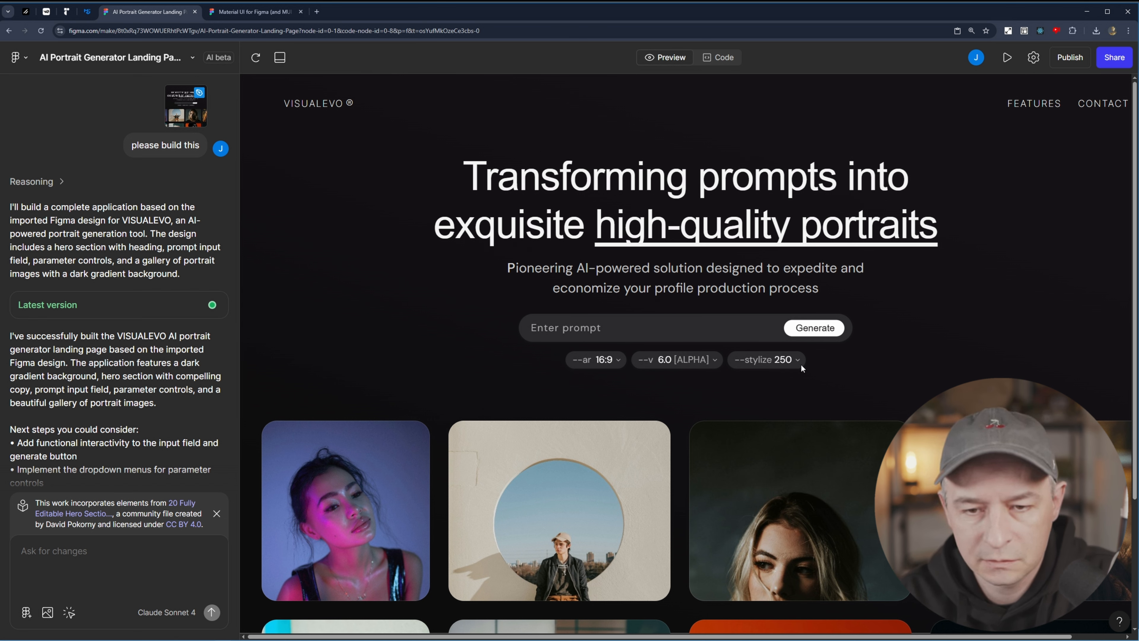
pyautogui.moveTo(689, 359); pyautogui.dragTo(637, 360)
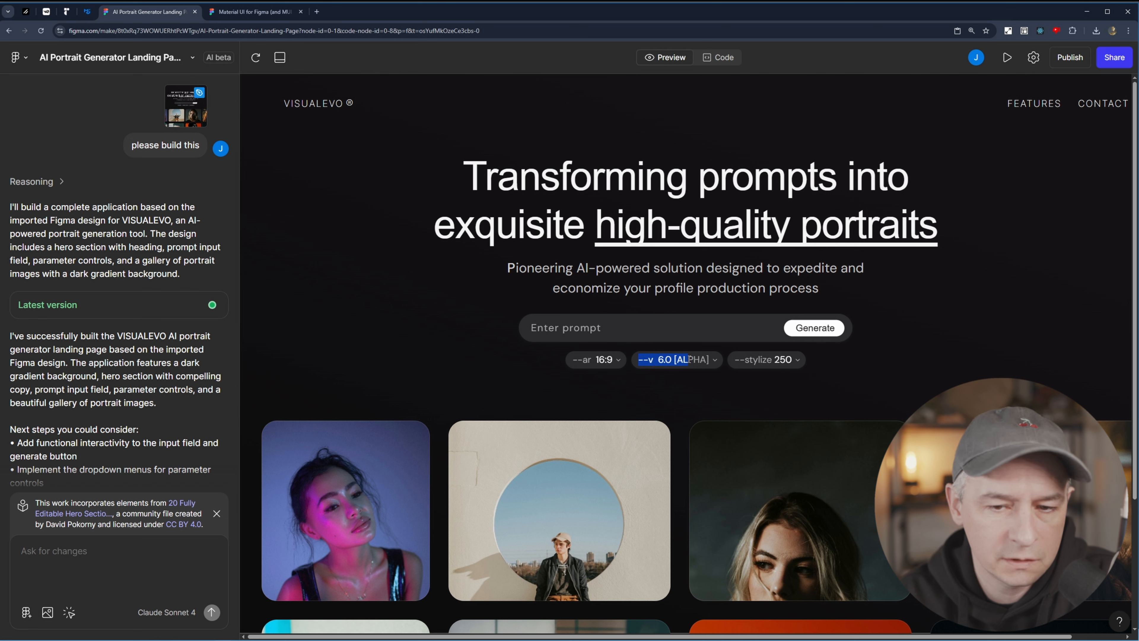
pyautogui.click(596, 360)
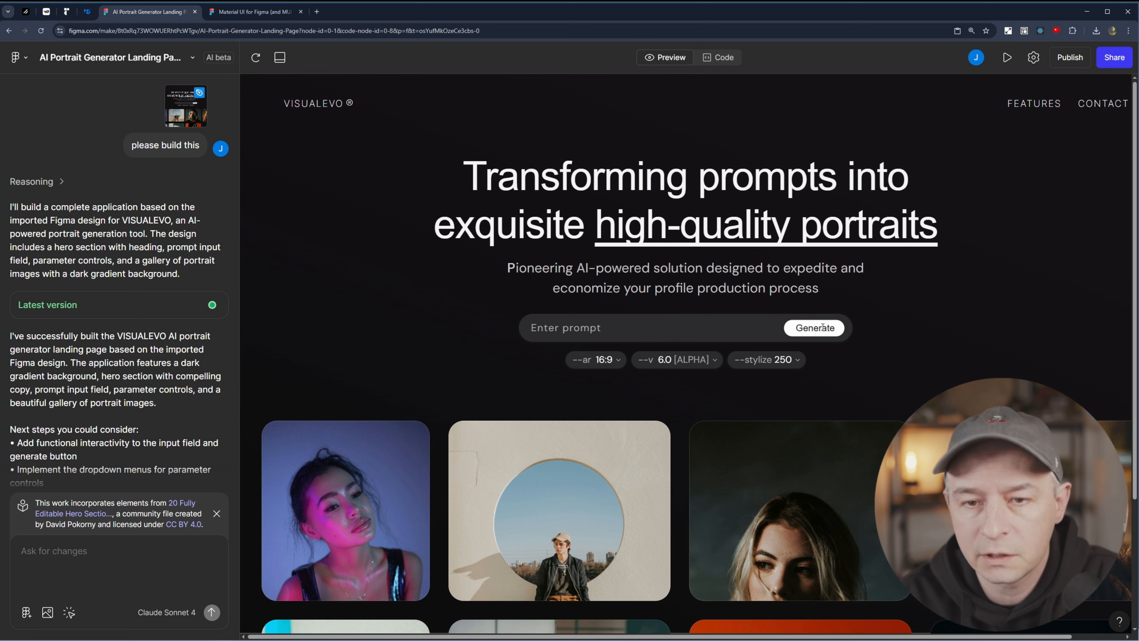
pyautogui.moveTo(813, 268); pyautogui.dragTo(602, 177)
pyautogui.click(903, 159)
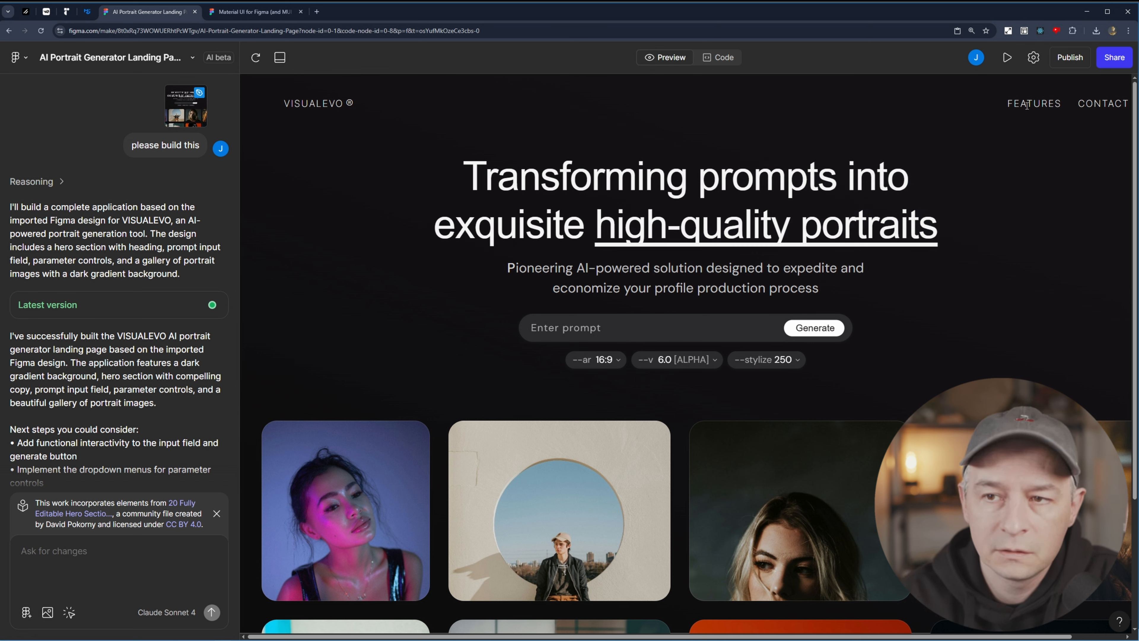
pyautogui.scroll(-3, 745, 450)
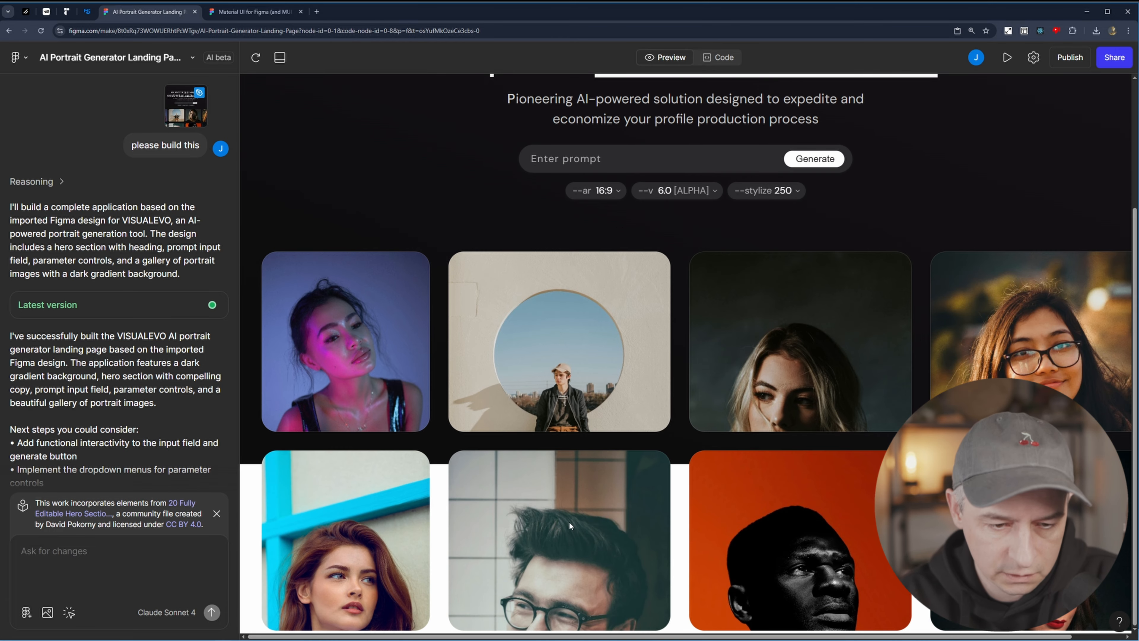
pyautogui.scroll(3, 571, 525)
# Reopen the attached portrait hero design, compare its layout and photo grid with the build, and close it.
pyautogui.click(185, 108)
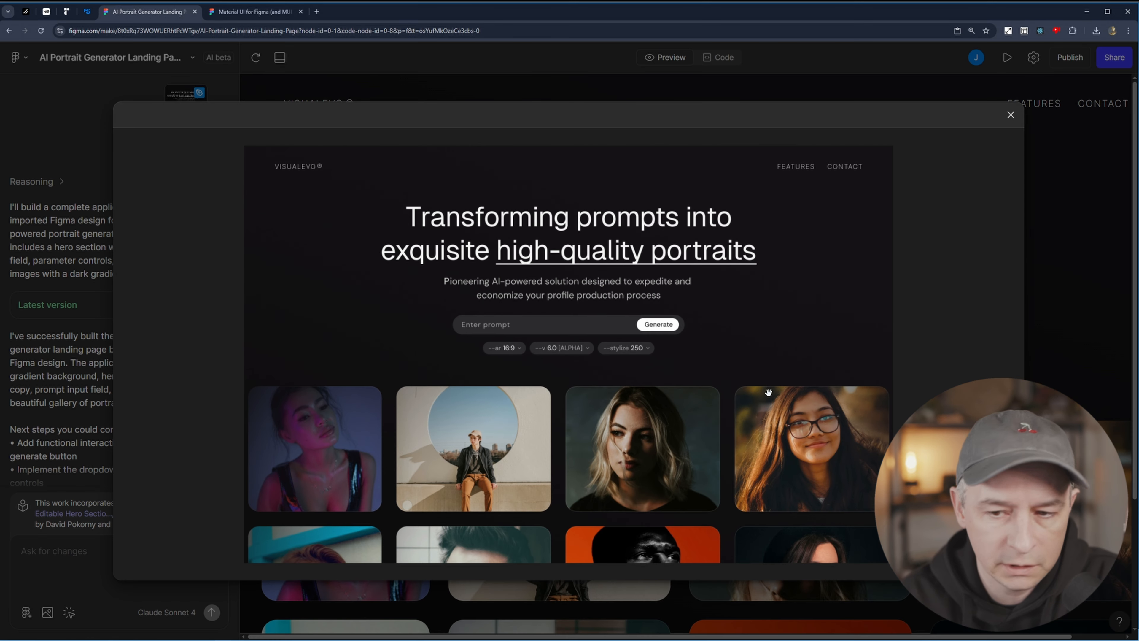
pyautogui.scroll(-3, 768, 392)
pyautogui.scroll(-2, 673, 426)
pyautogui.scroll(2, 571, 330)
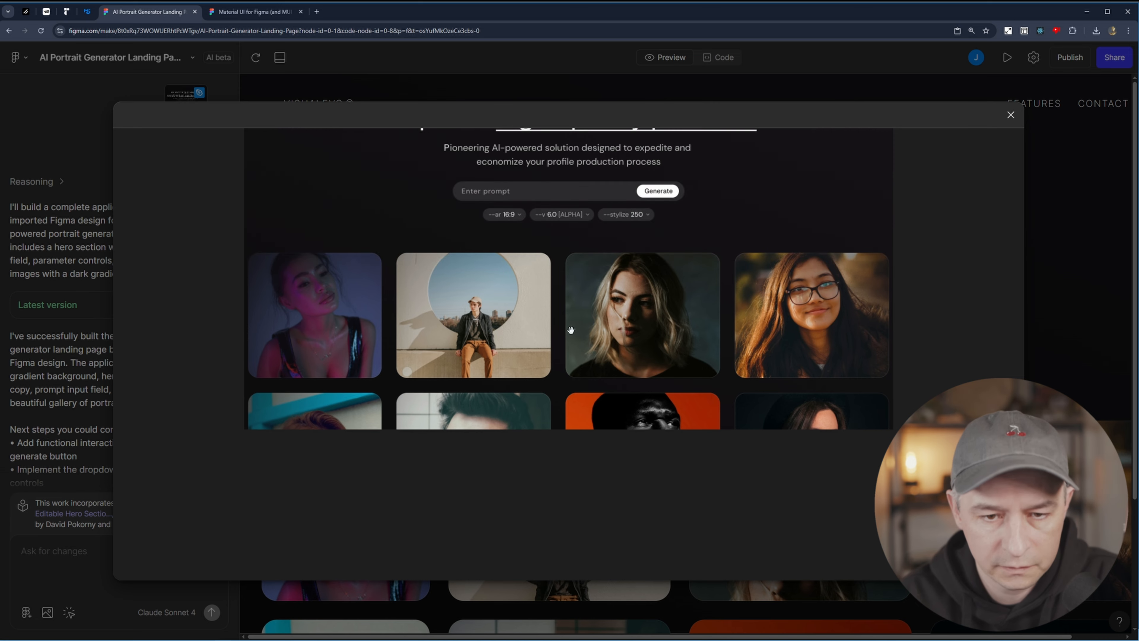
pyautogui.scroll(3, 627, 404)
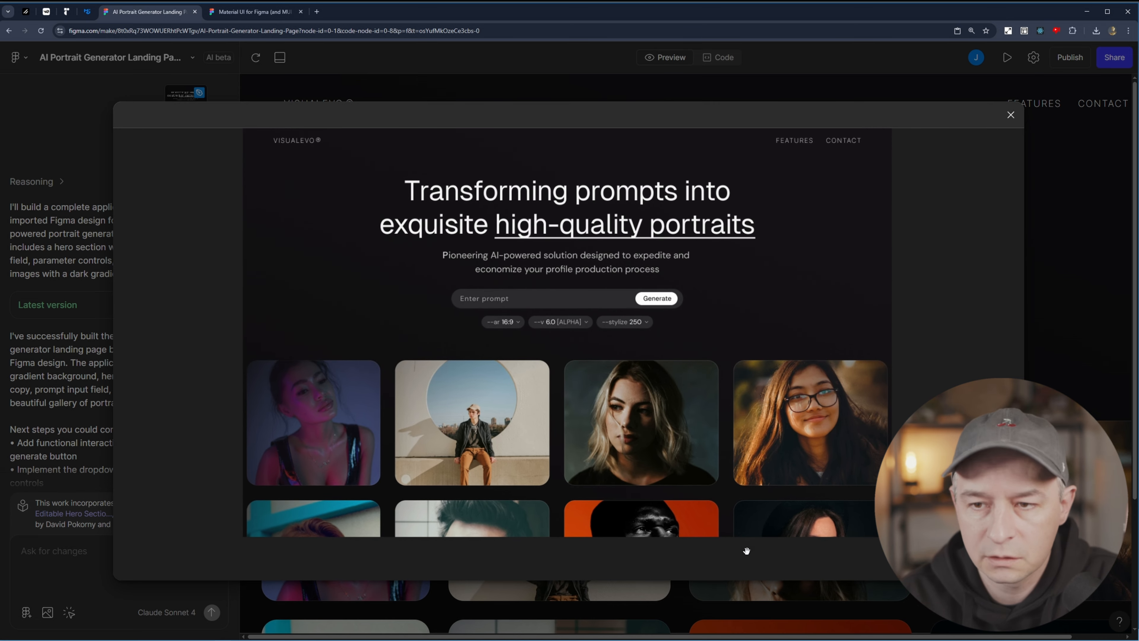
pyautogui.click(1048, 358)
# Examine the generated page's photo cropping, background and overall width from the header down to the second gallery row.
pyautogui.scroll(-3, 852, 503)
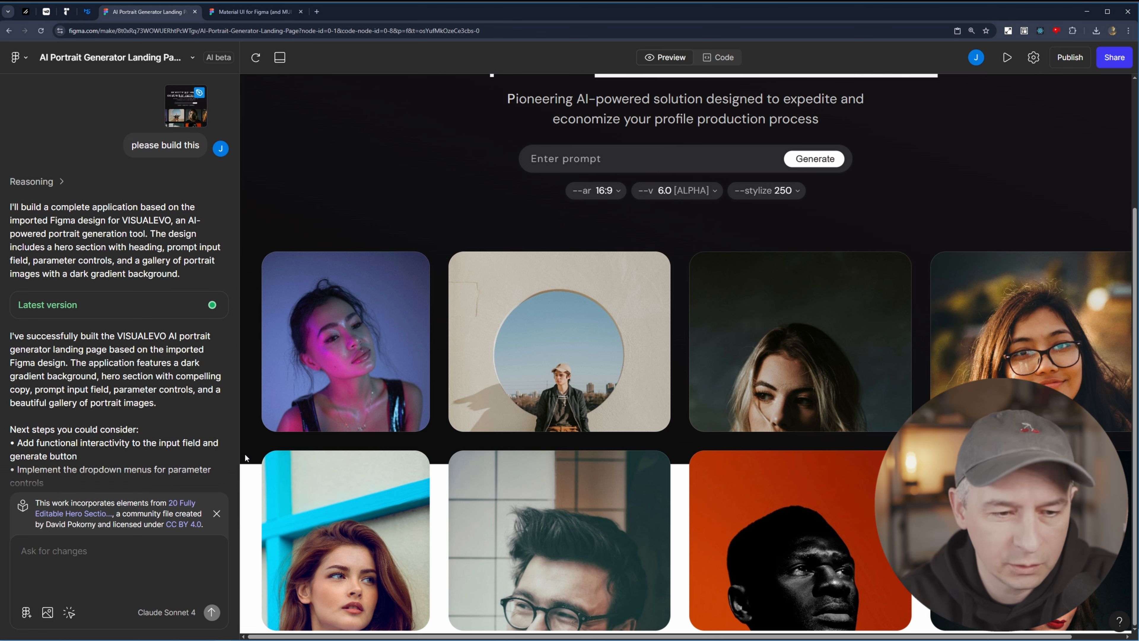
pyautogui.scroll(3, 254, 259)
pyautogui.scroll(-2, 294, 269)
pyautogui.scroll(2, 296, 270)
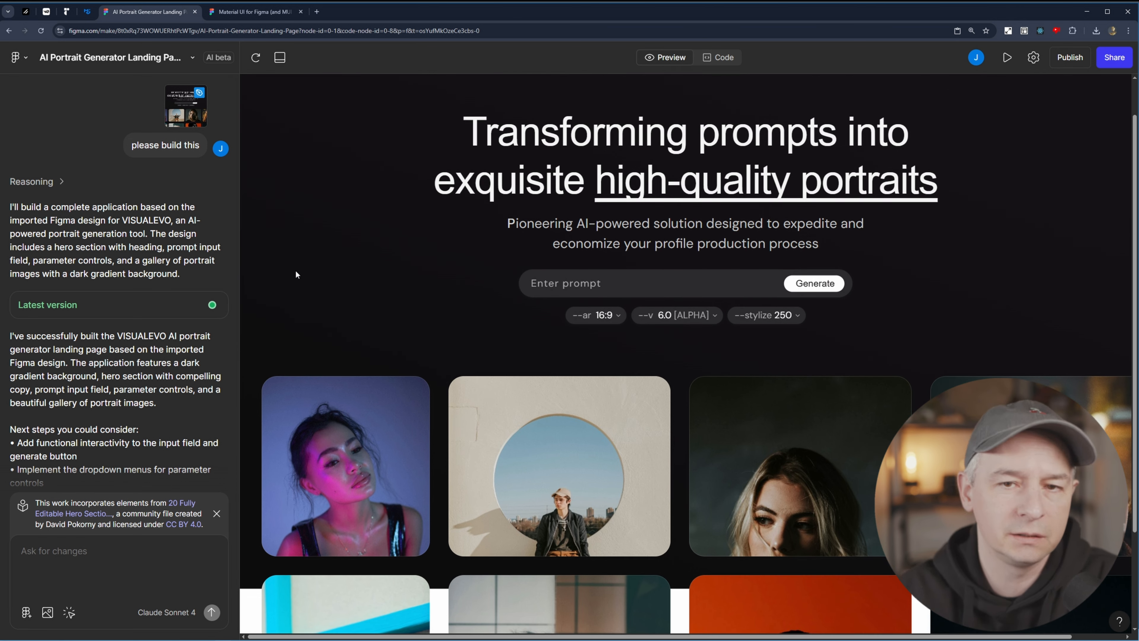
pyautogui.scroll(2, 299, 235)
pyautogui.scroll(-2, 335, 320)
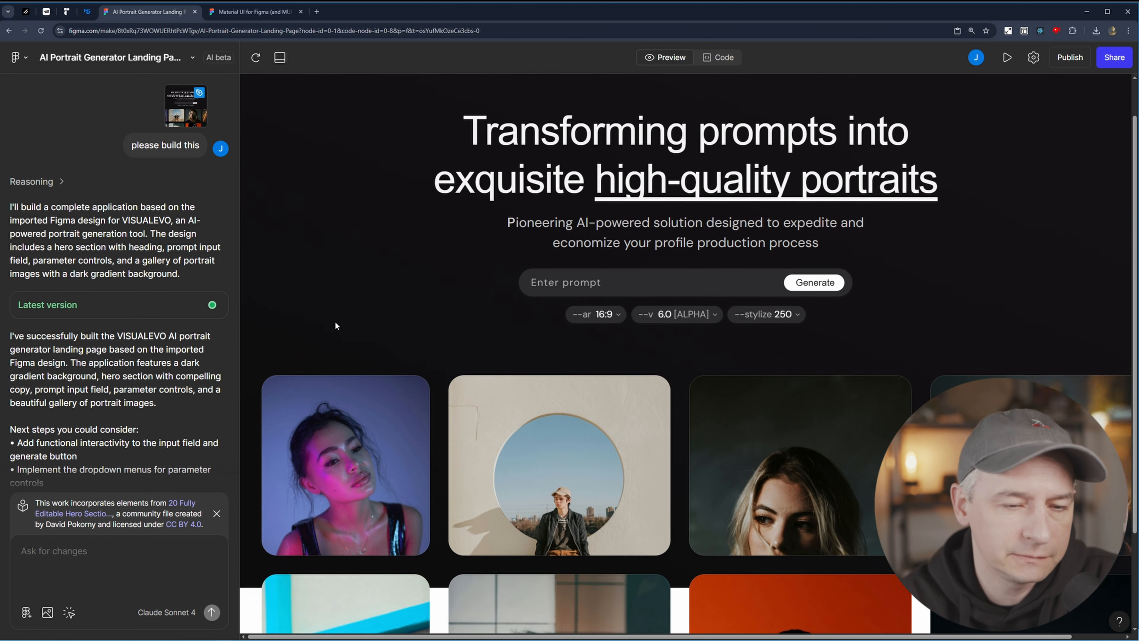
pyautogui.scroll(2, 336, 325)
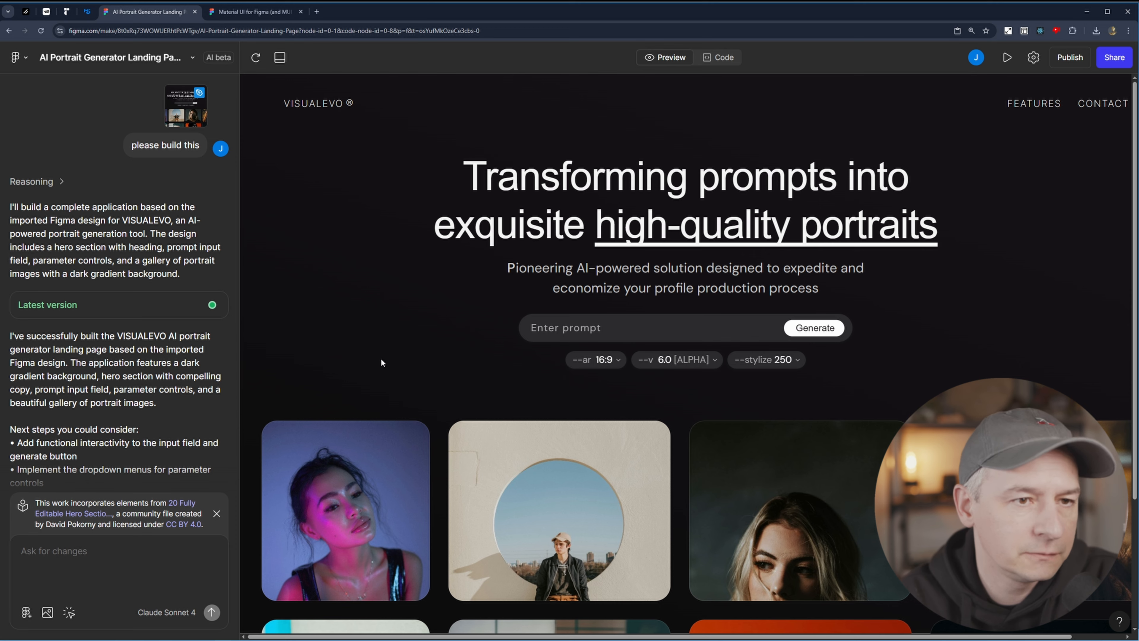
pyautogui.scroll(-3, 1000, 341)
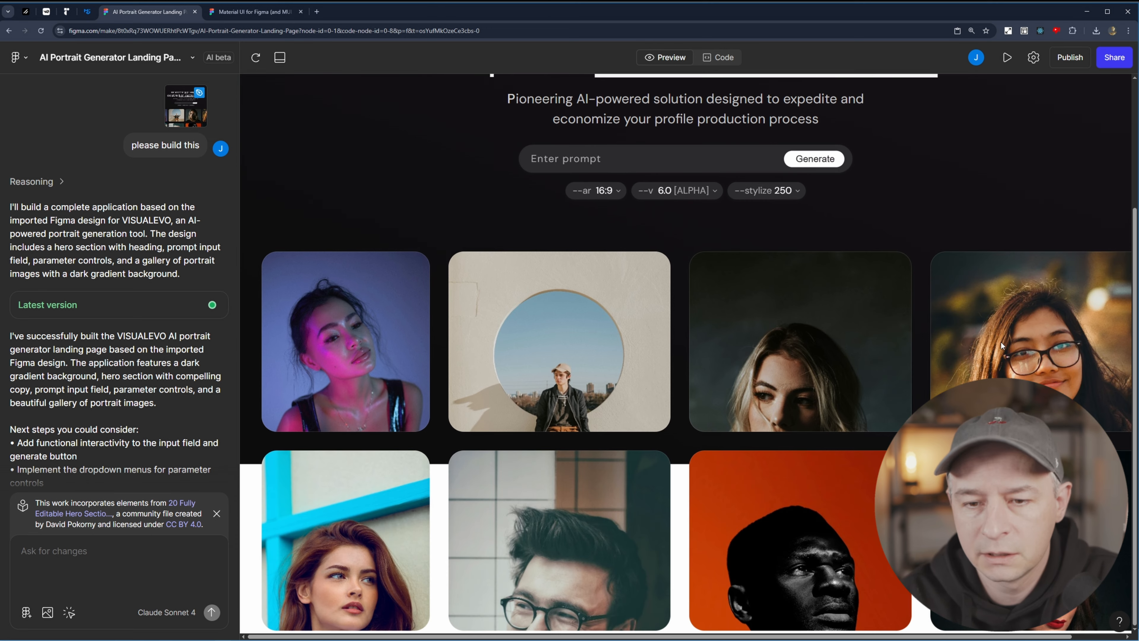
pyautogui.scroll(3, 674, 331)
pyautogui.scroll(-1, 215, 399)
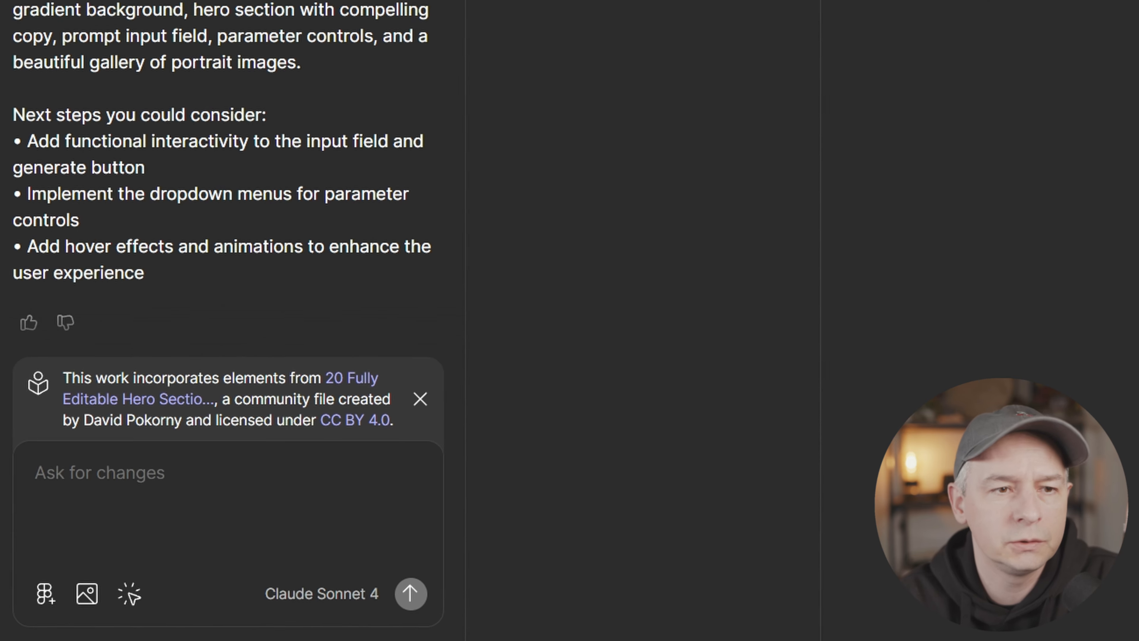
# Check the contents of the figma and ui component folders in the generated code.
pyautogui.click(313, 101)
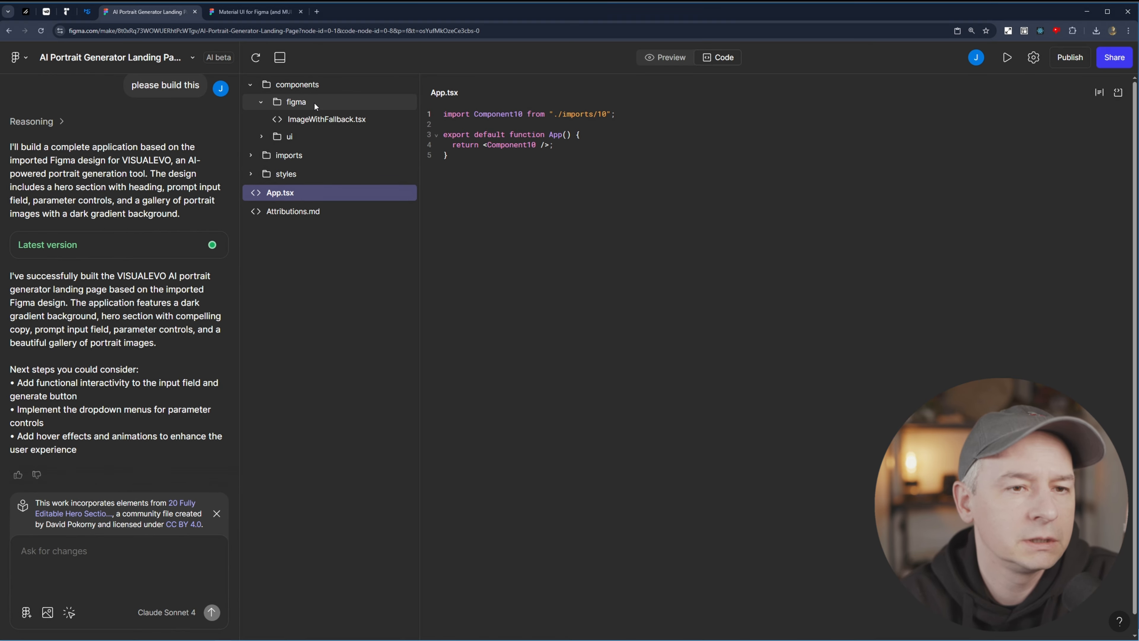
pyautogui.click(313, 101)
pyautogui.click(313, 117)
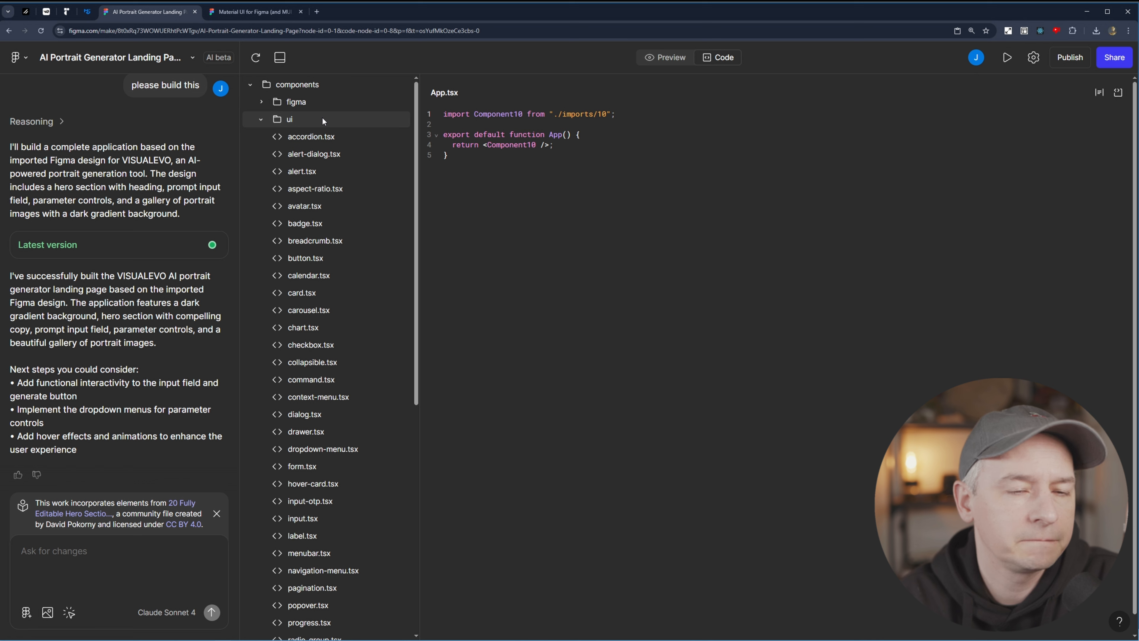
pyautogui.click(321, 118)
pyautogui.click(251, 86)
# Open 10.tsx in the imports folder and review its image imports and component code.
pyautogui.click(325, 101)
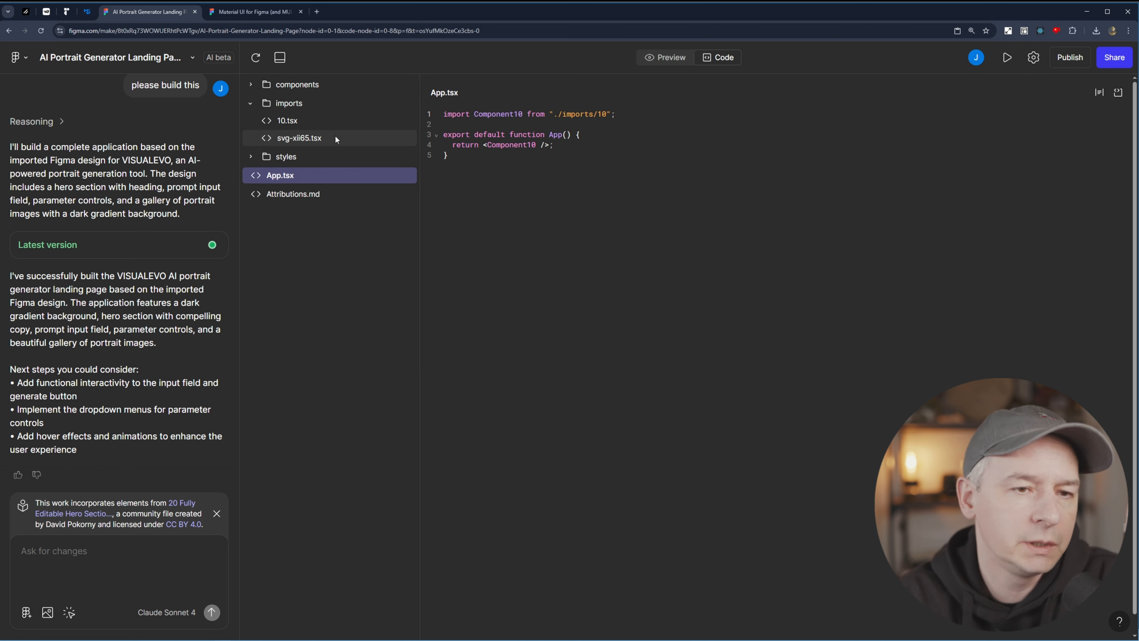
pyautogui.click(336, 120)
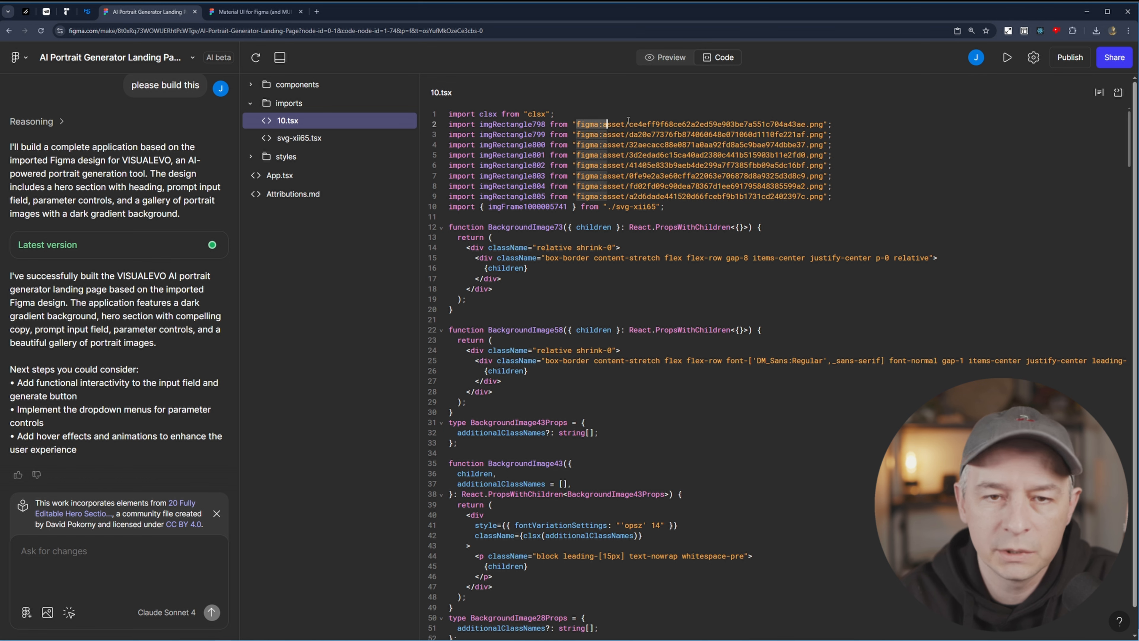
pyautogui.scroll(-15, 918, 288)
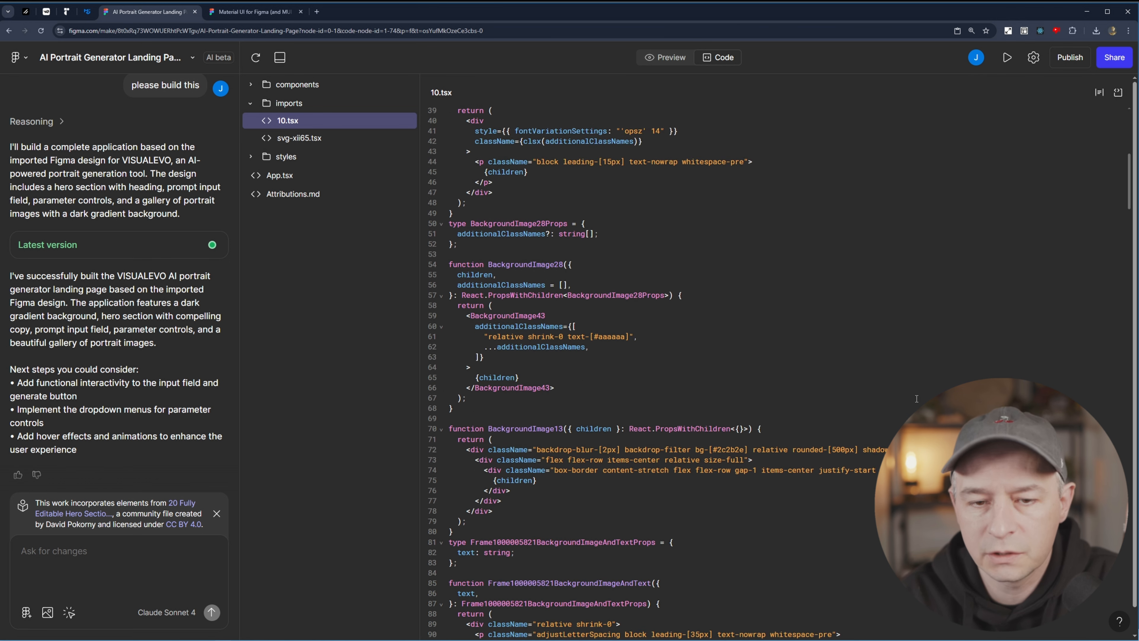
pyautogui.scroll(-10, 916, 398)
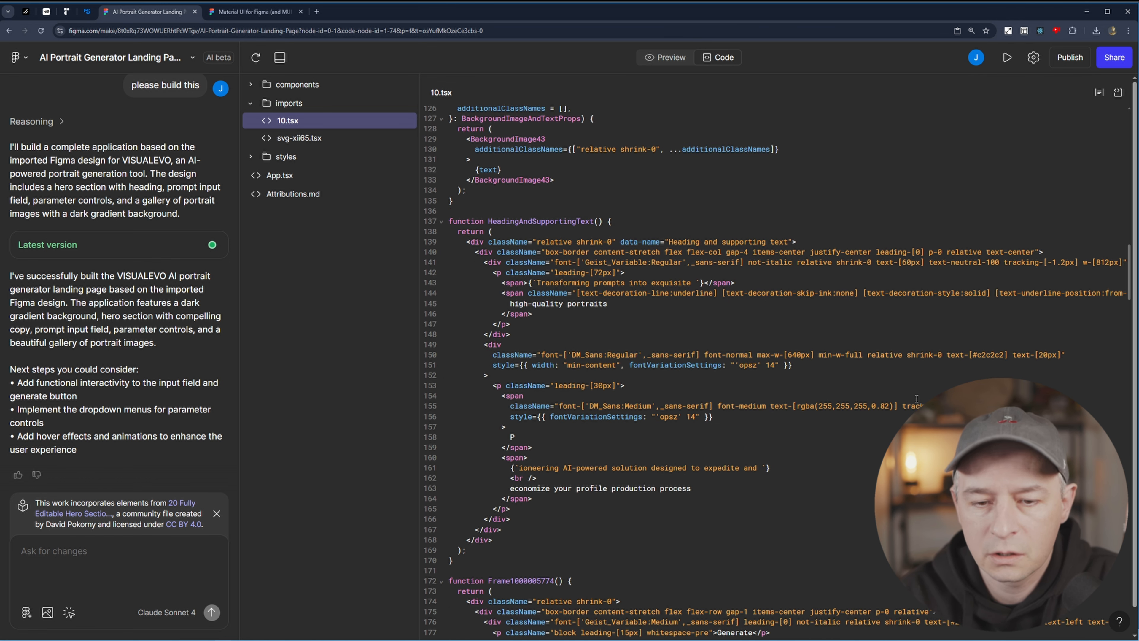
pyautogui.scroll(19, 917, 398)
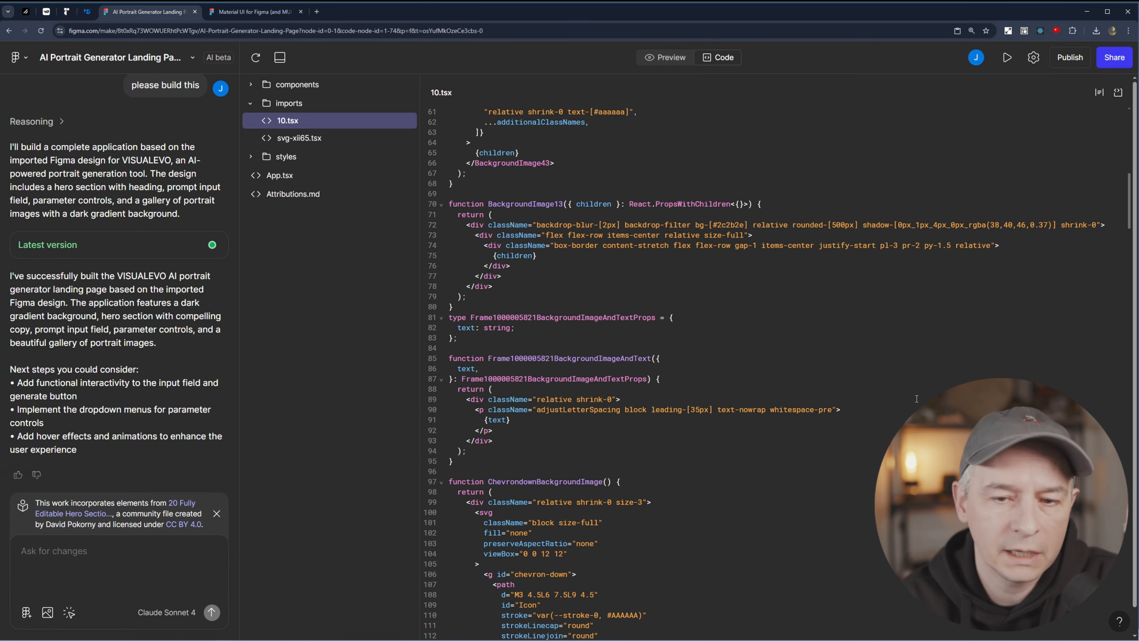
pyautogui.scroll(5, 916, 399)
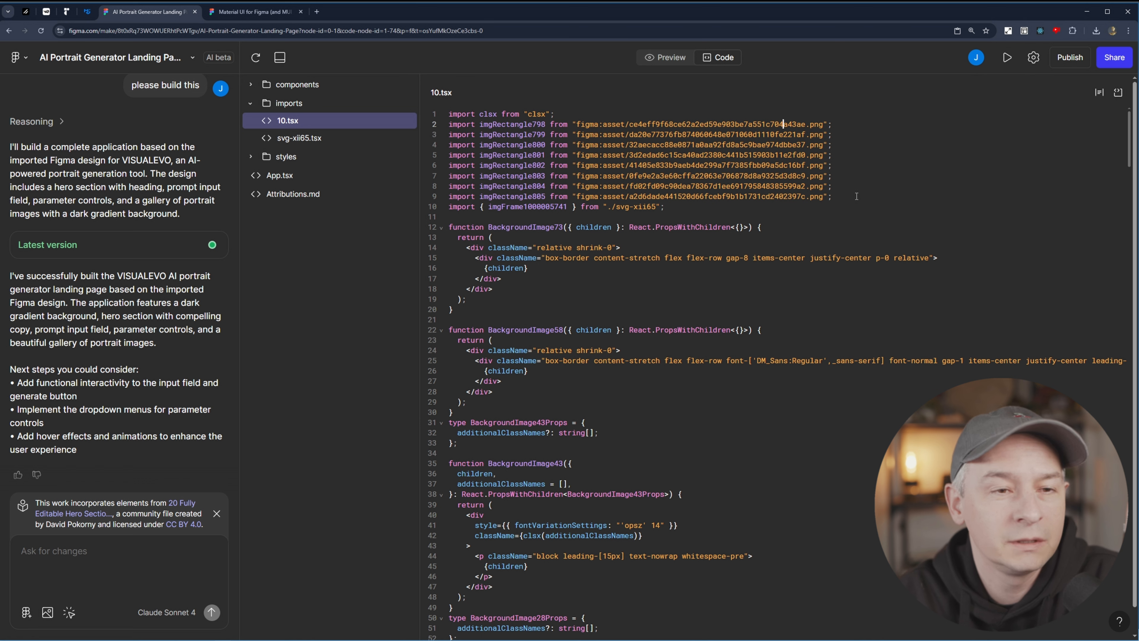
# View the embedded SVG code in svg-xii65.tsx and return to the page preview.
pyautogui.click(296, 140)
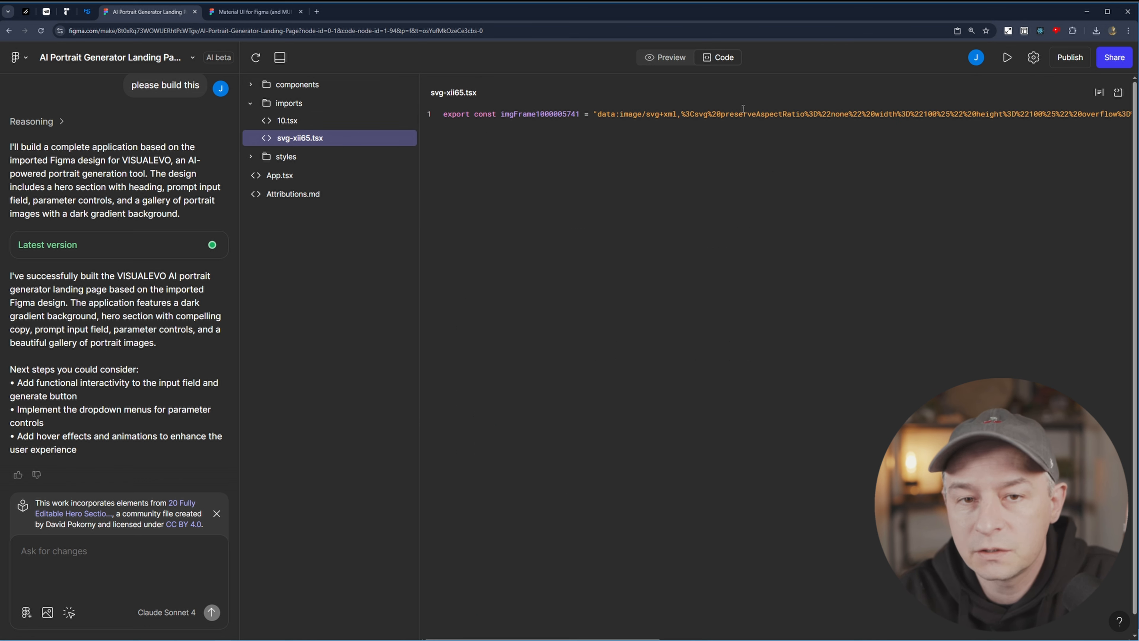
pyautogui.scroll(2, 223, 288)
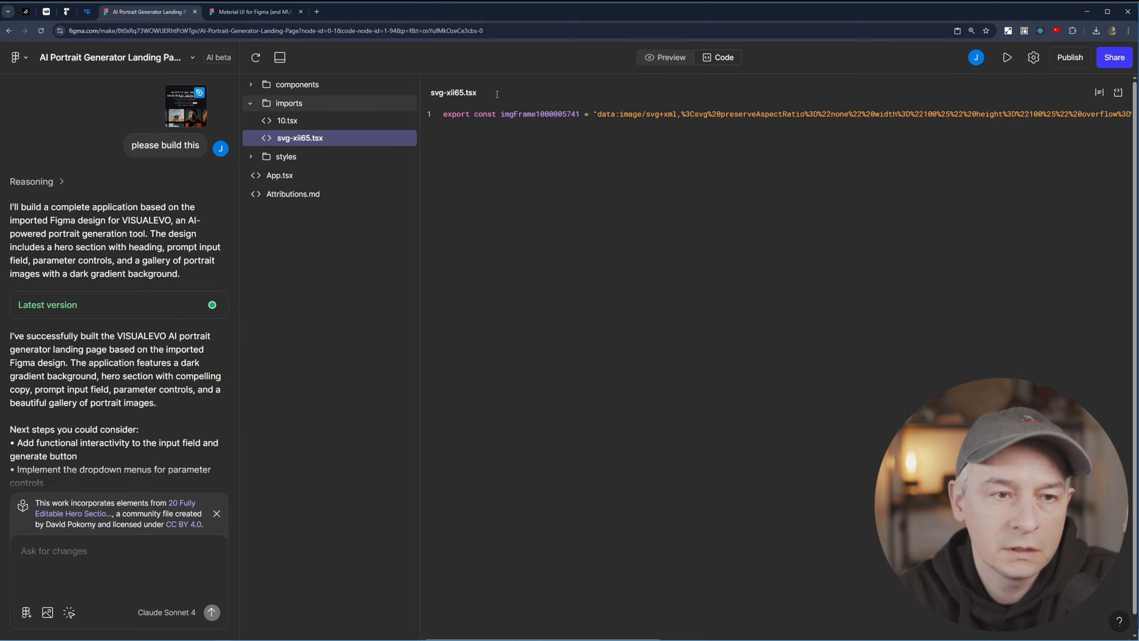
pyautogui.click(668, 57)
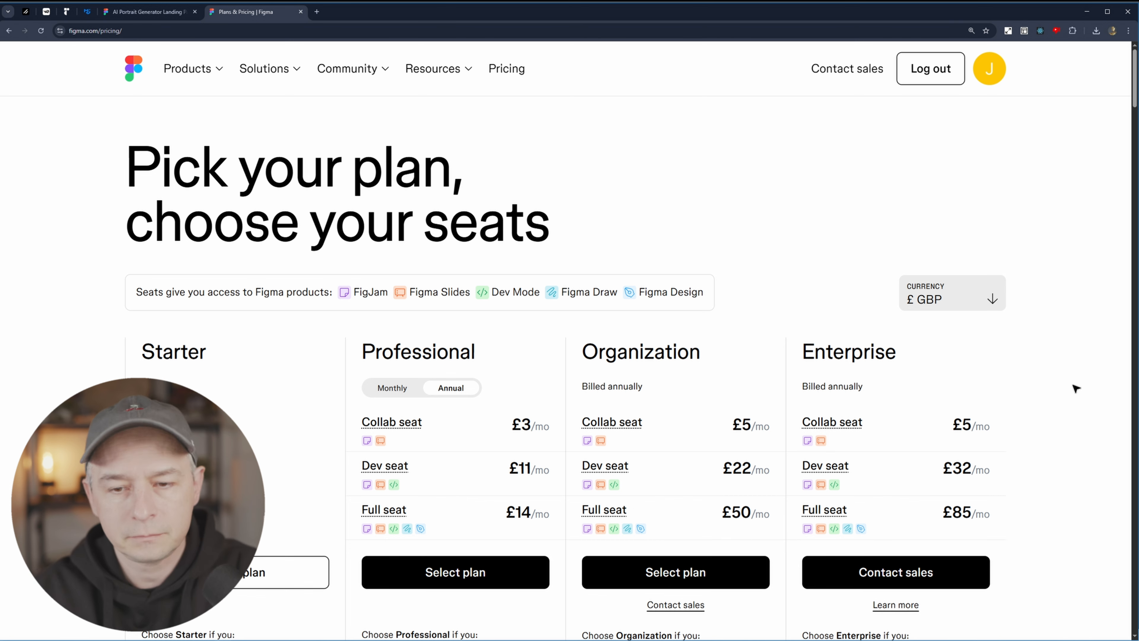
# Look over the Figma plans and pricing page and open the Figma Sites product page.
pyautogui.scroll(-2, 1073, 387)
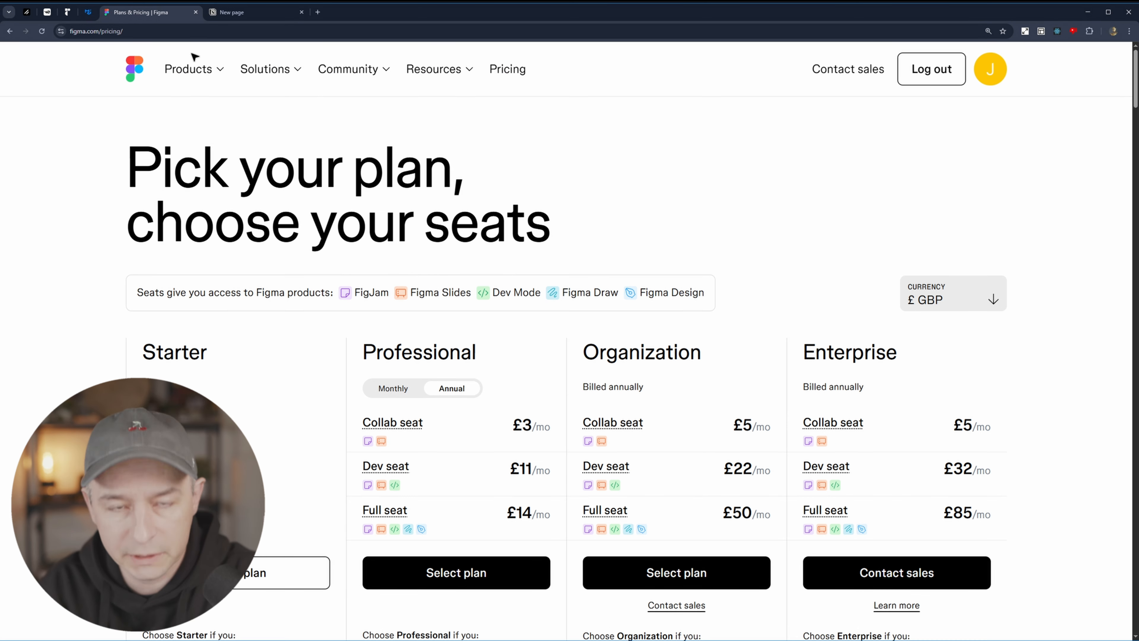
pyautogui.click(217, 75)
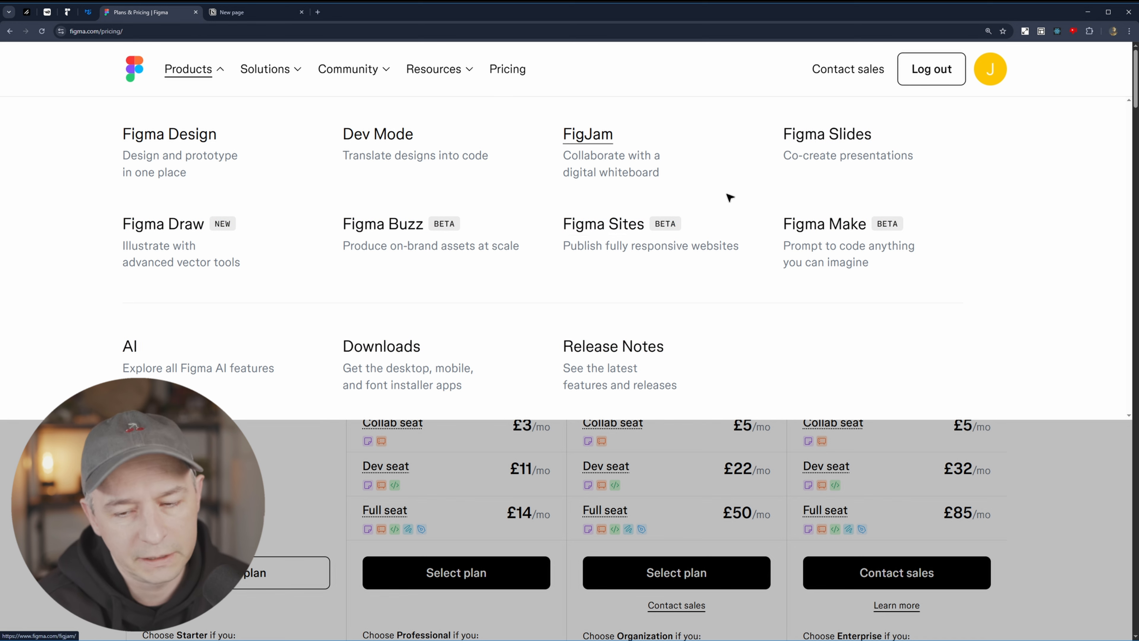
pyautogui.click(616, 227)
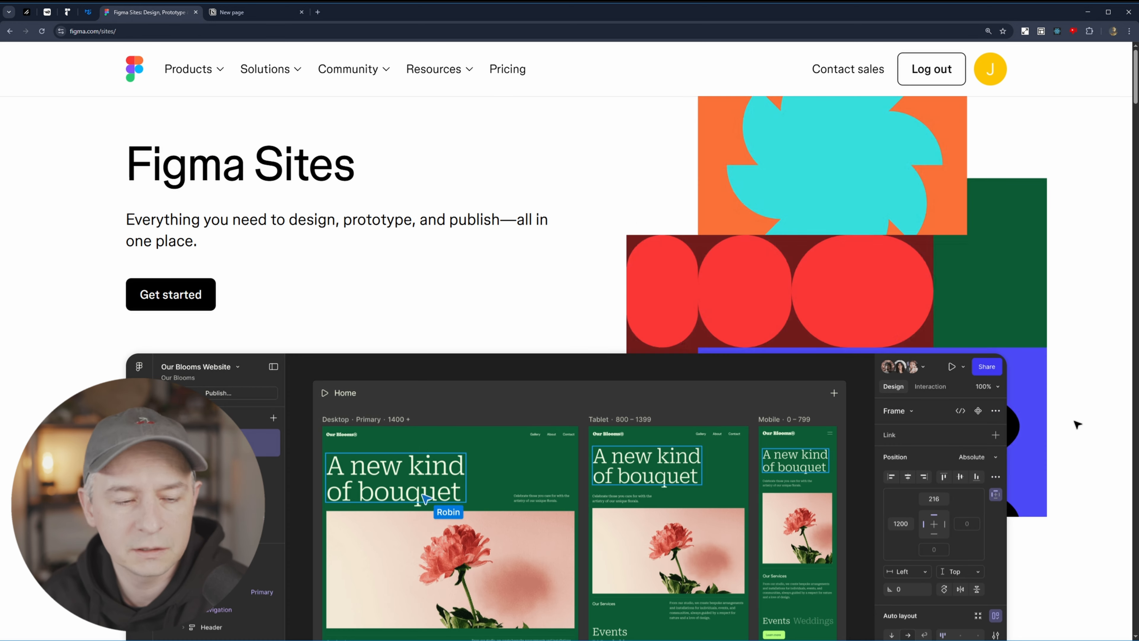
# Read through the Figma Sites page's sections on responsive layouts, pre-built blocks and interactions.
pyautogui.scroll(-5, 1067, 444)
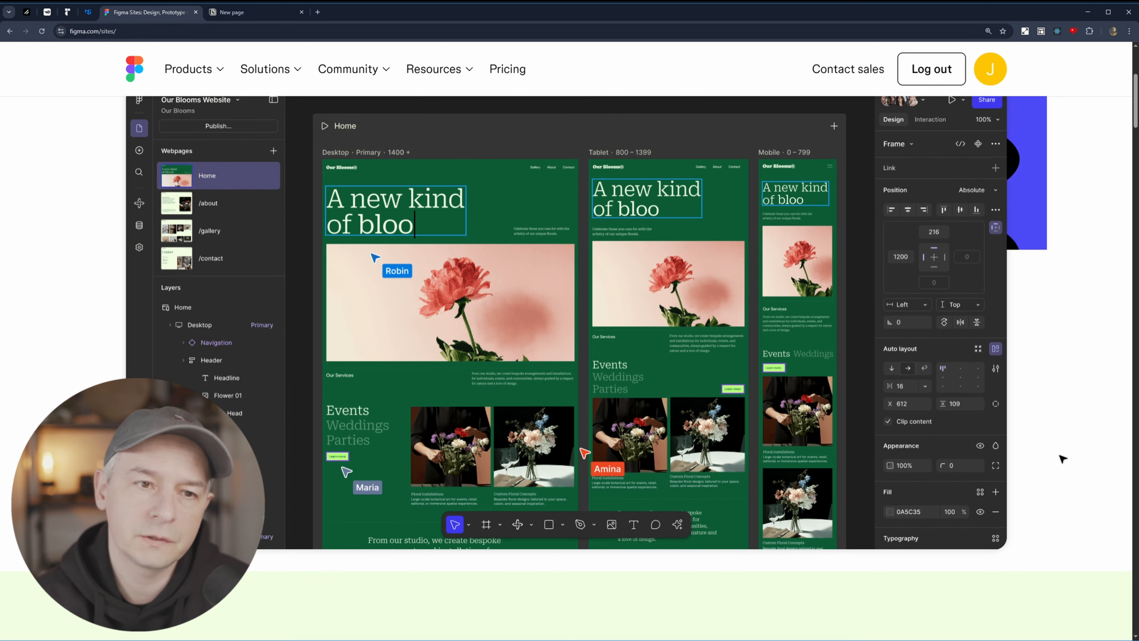
pyautogui.scroll(-10, 1061, 458)
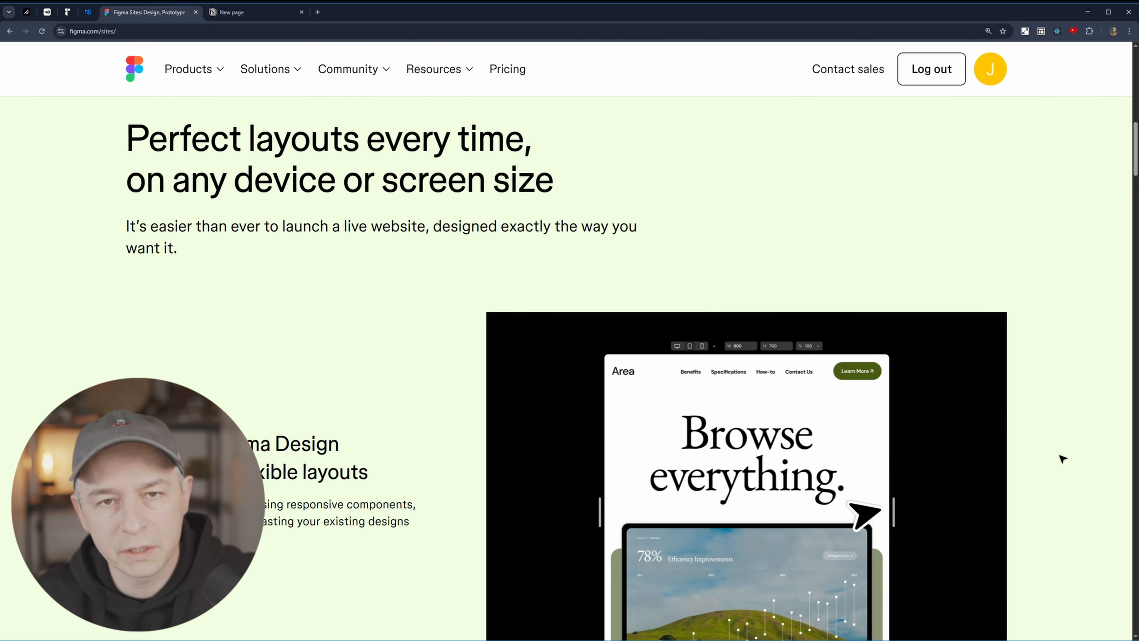
pyautogui.scroll(-1, 1062, 458)
pyautogui.scroll(-5, 1062, 458)
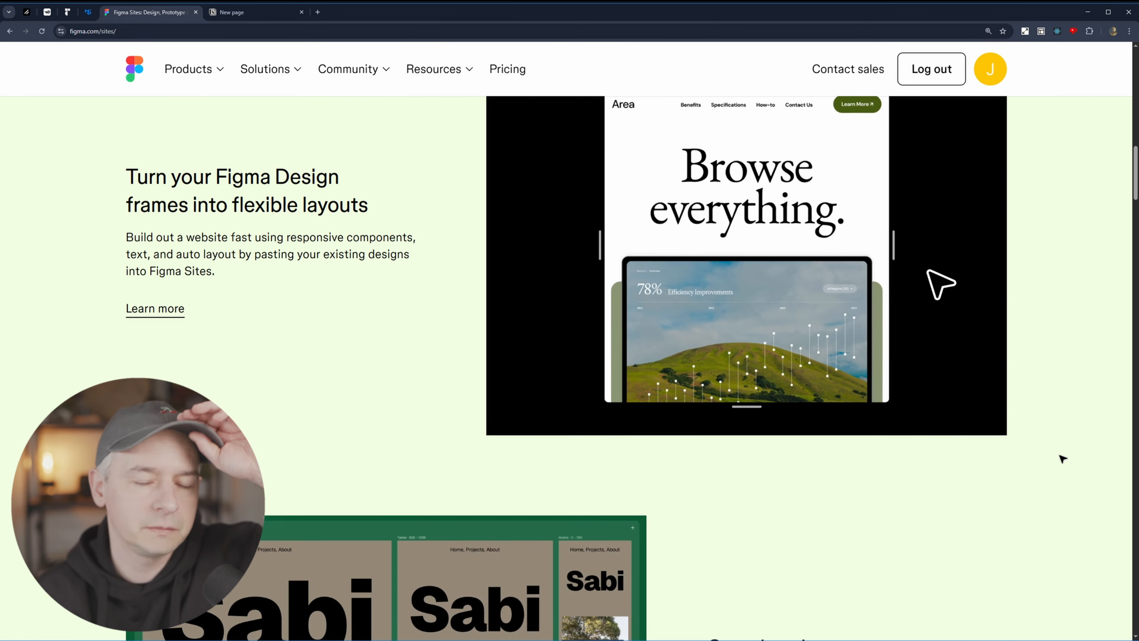
pyautogui.scroll(-5, 1062, 458)
pyautogui.scroll(-1, 1062, 458)
pyautogui.scroll(-6, 1062, 457)
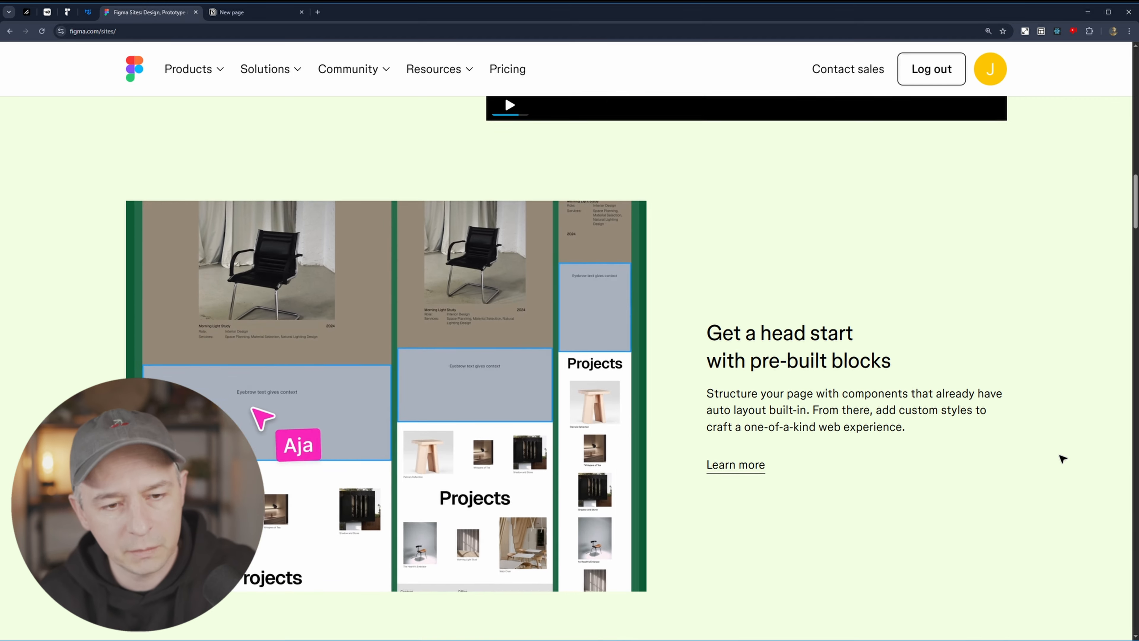
pyautogui.scroll(-1, 1061, 457)
pyautogui.scroll(-7, 1062, 458)
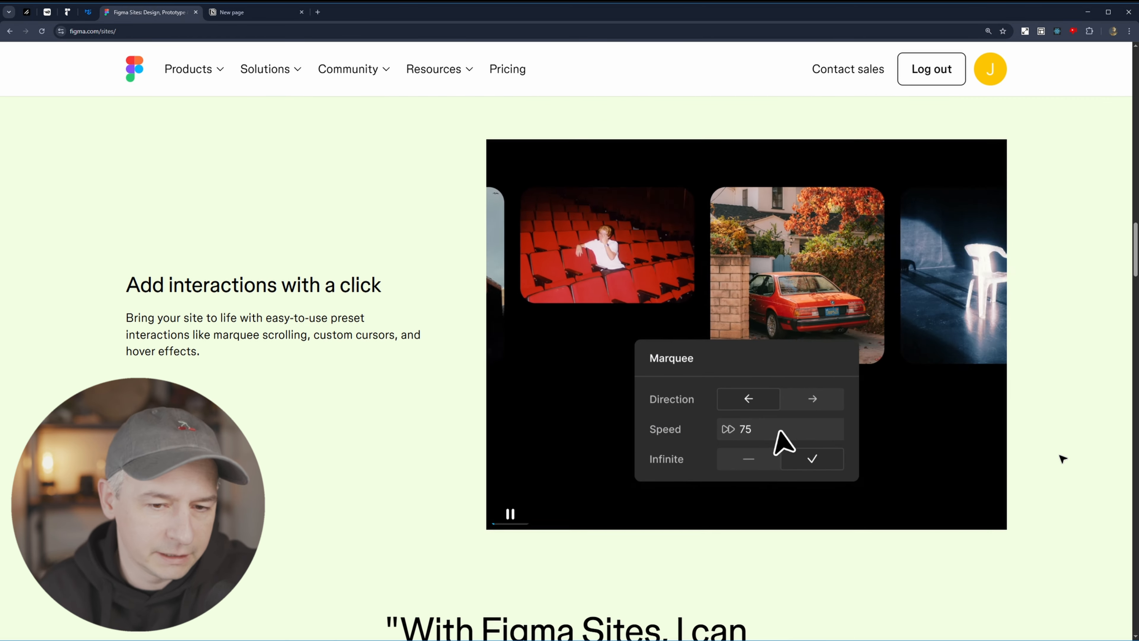
# Open the Figma Make product page and look over its sections on prompting and fine-tuning AI outputs.
pyautogui.moveTo(1137, 263); pyautogui.dragTo(1137, 330)
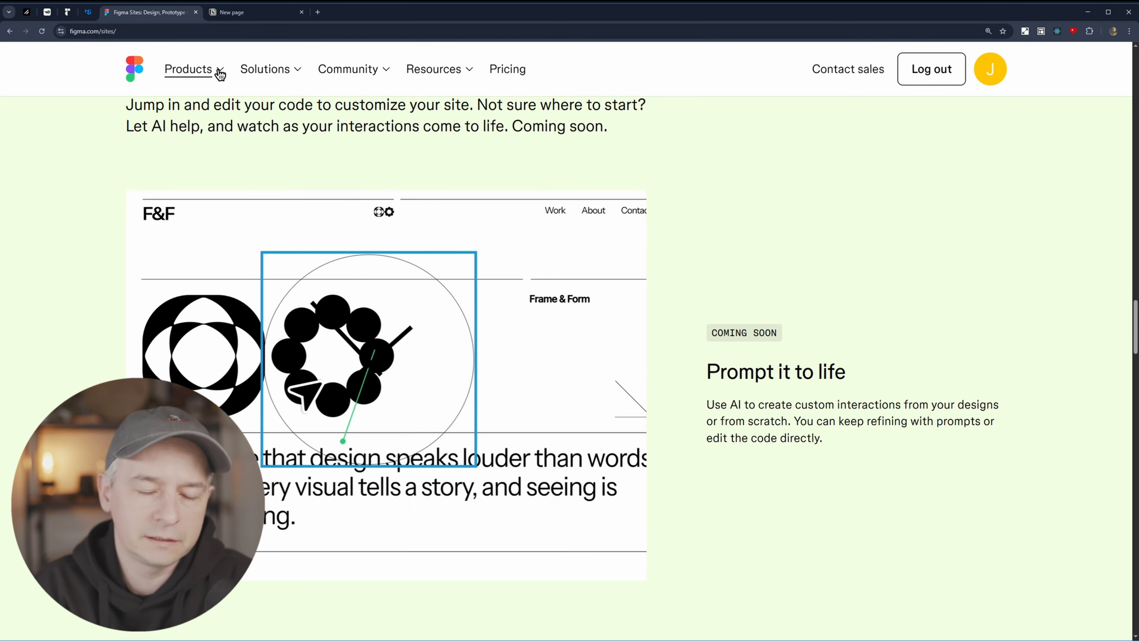
pyautogui.click(219, 72)
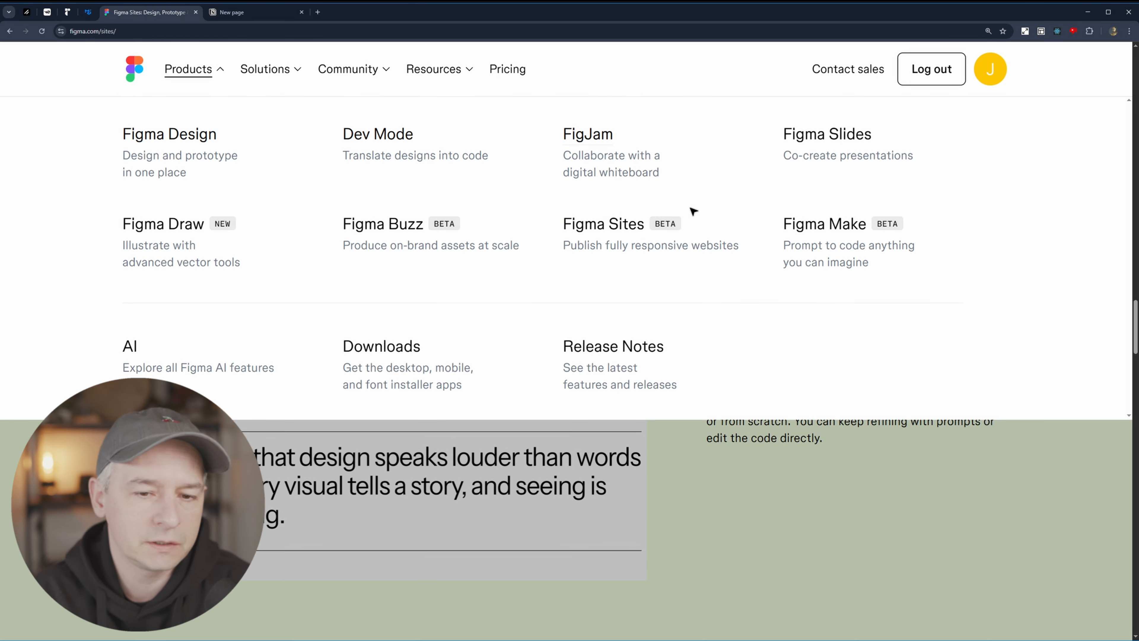
pyautogui.click(832, 230)
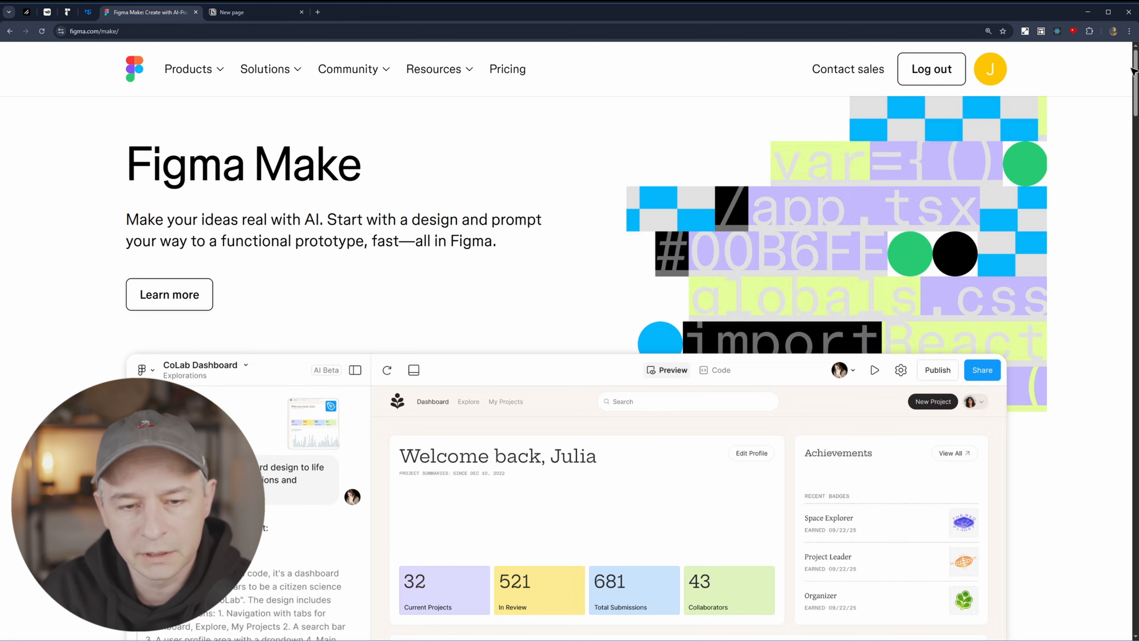
pyautogui.moveTo(1135, 60); pyautogui.dragTo(1127, 221)
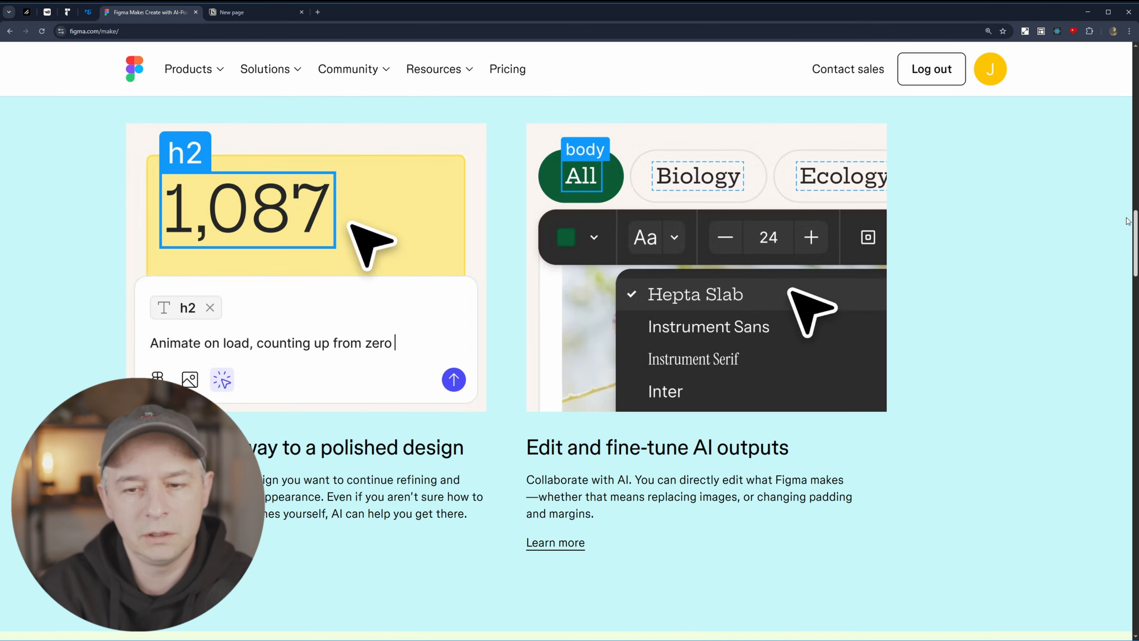
# Open the Figma Design product page and look over its introduction and editor showcase.
pyautogui.click(219, 70)
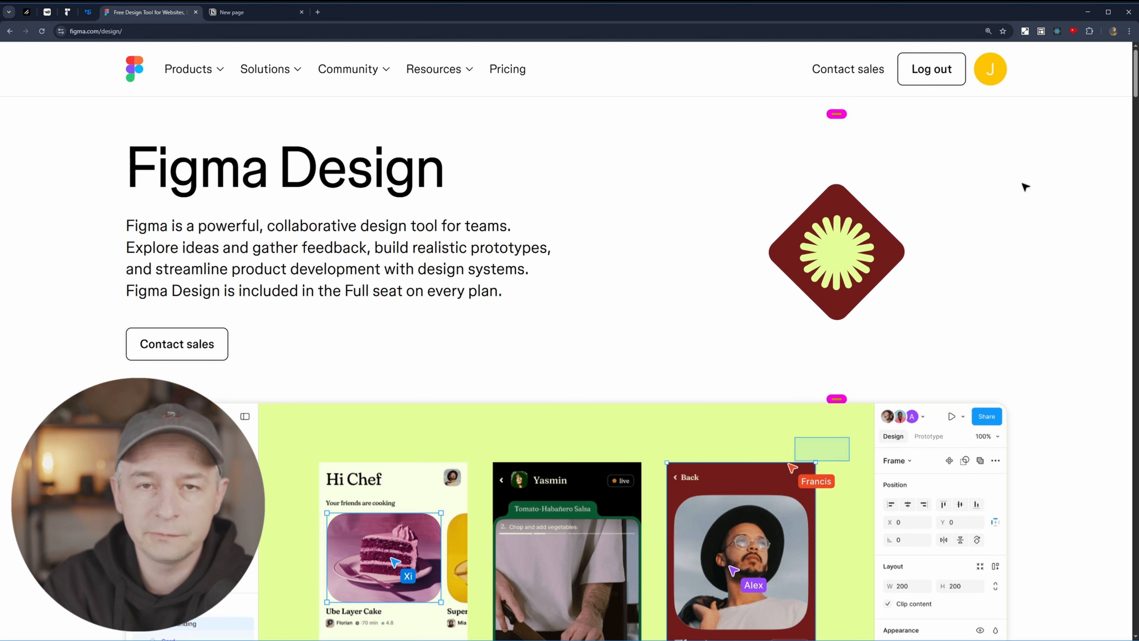
pyautogui.scroll(-5, 1063, 406)
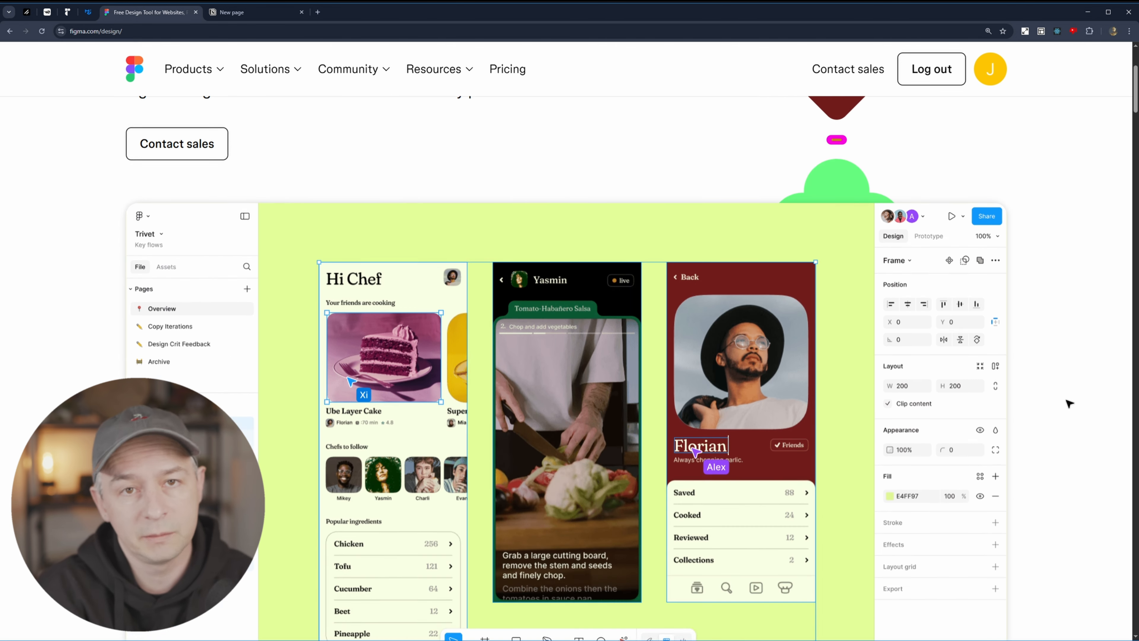
pyautogui.scroll(-1, 1094, 332)
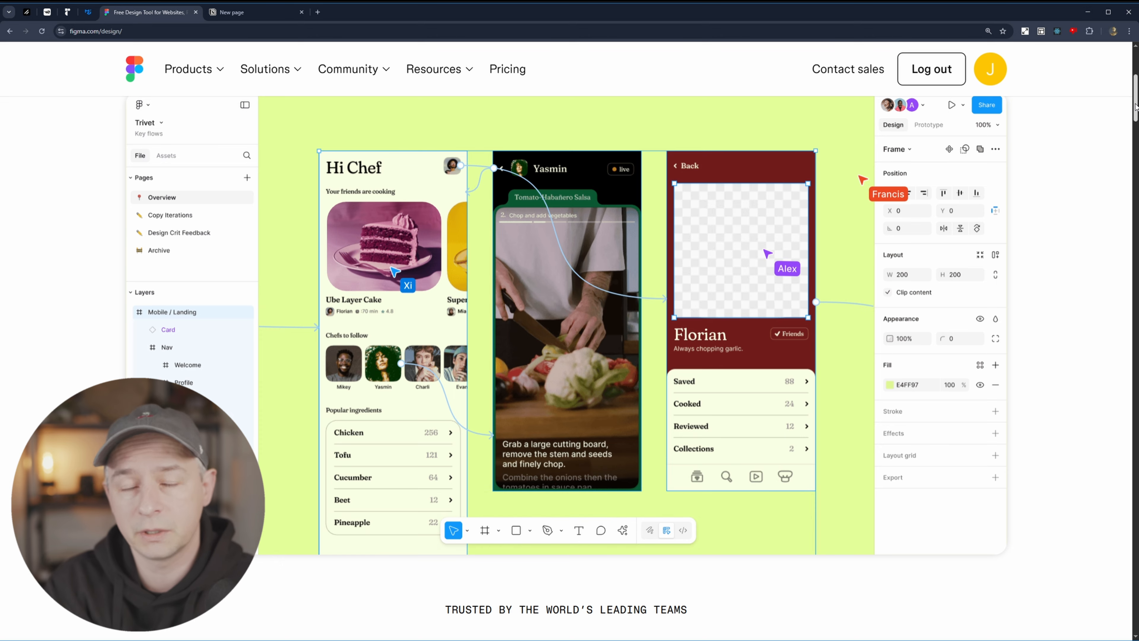
pyautogui.moveTo(1135, 107); pyautogui.dragTo(1136, 148)
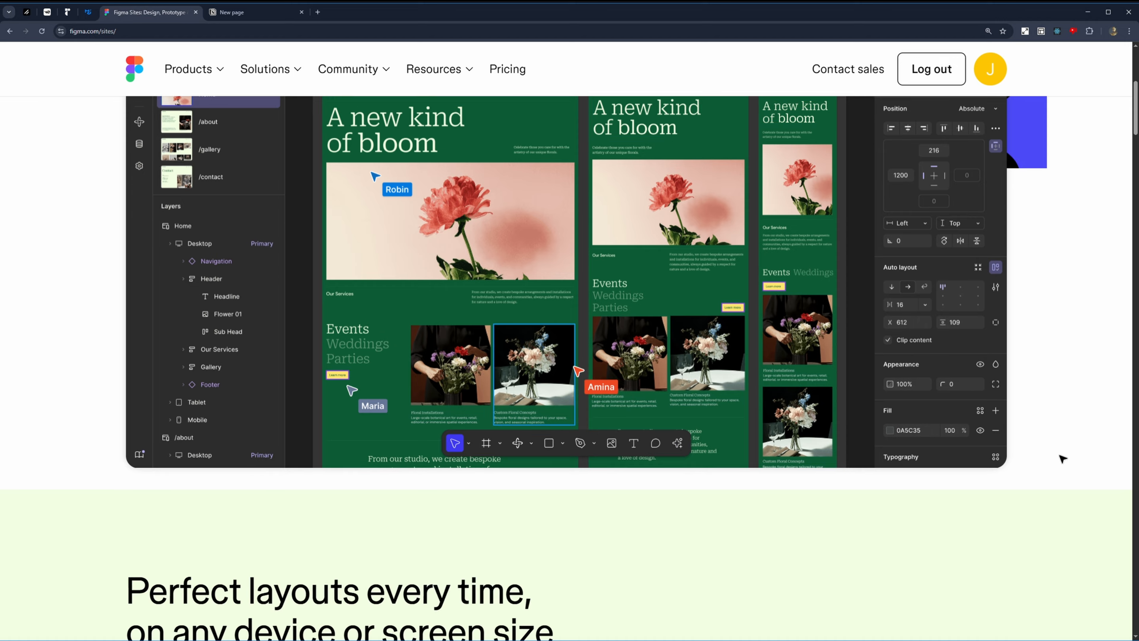
# Read the Figma Sites page from the responsive layout section through to "Prompt it to life", highlighting that section's description.
pyautogui.scroll(-10, 1061, 459)
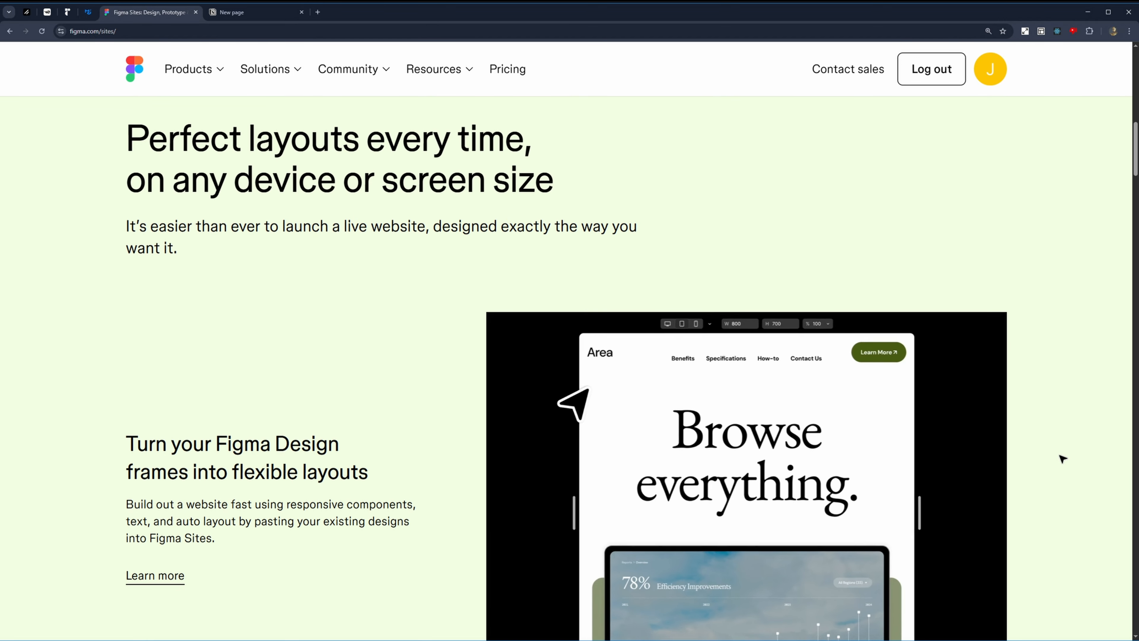
pyautogui.scroll(-5, 1062, 459)
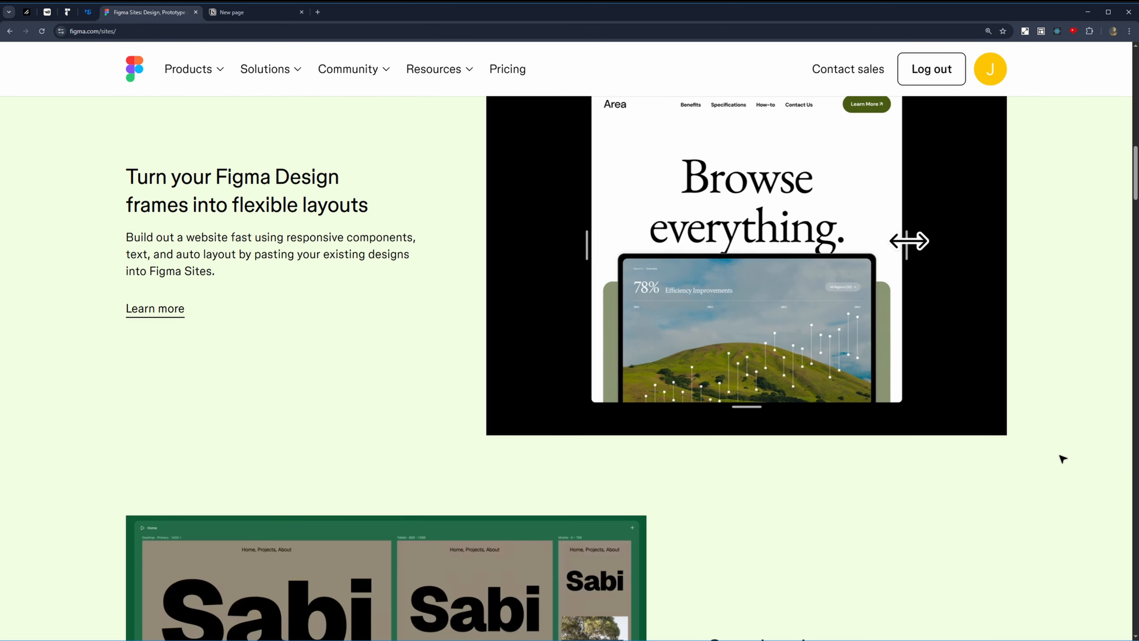
pyautogui.scroll(-6, 1062, 459)
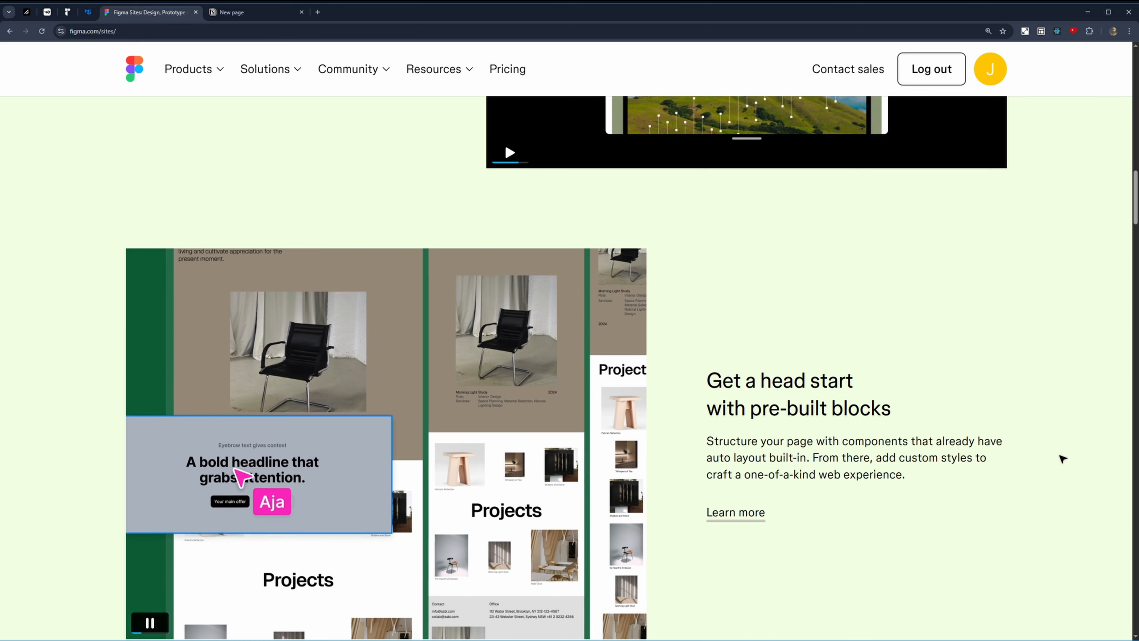
pyautogui.scroll(-7, 1061, 459)
pyautogui.scroll(-7, 1061, 459)
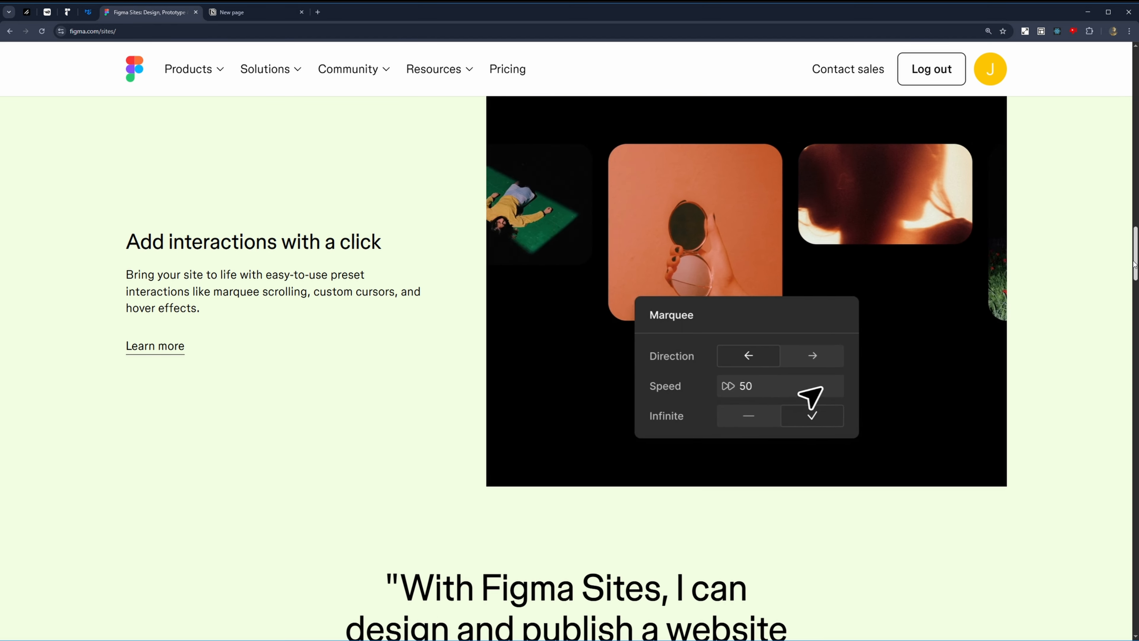
pyautogui.scroll(-6, 1117, 310)
pyautogui.moveTo(1137, 285); pyautogui.dragTo(1135, 336)
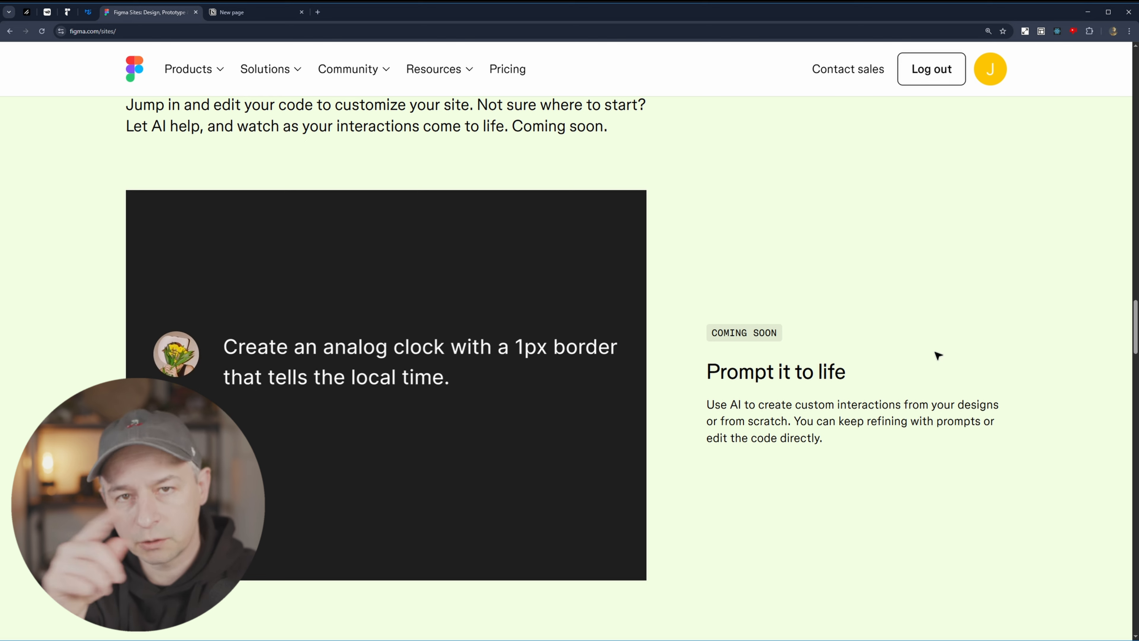
pyautogui.moveTo(708, 372); pyautogui.dragTo(868, 443)
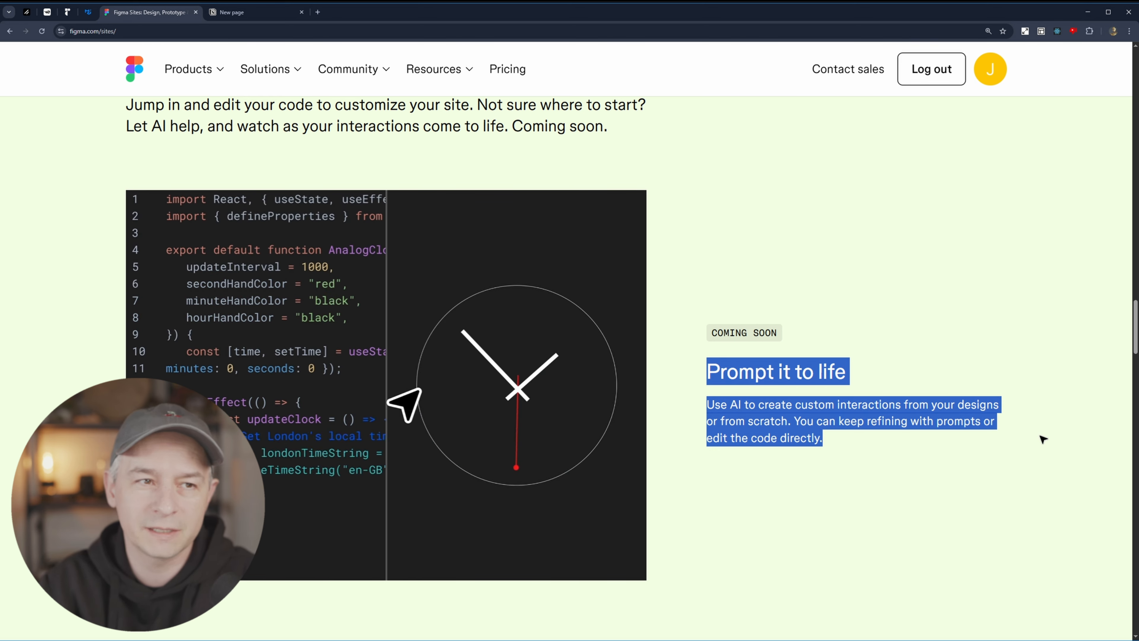
pyautogui.click(974, 423)
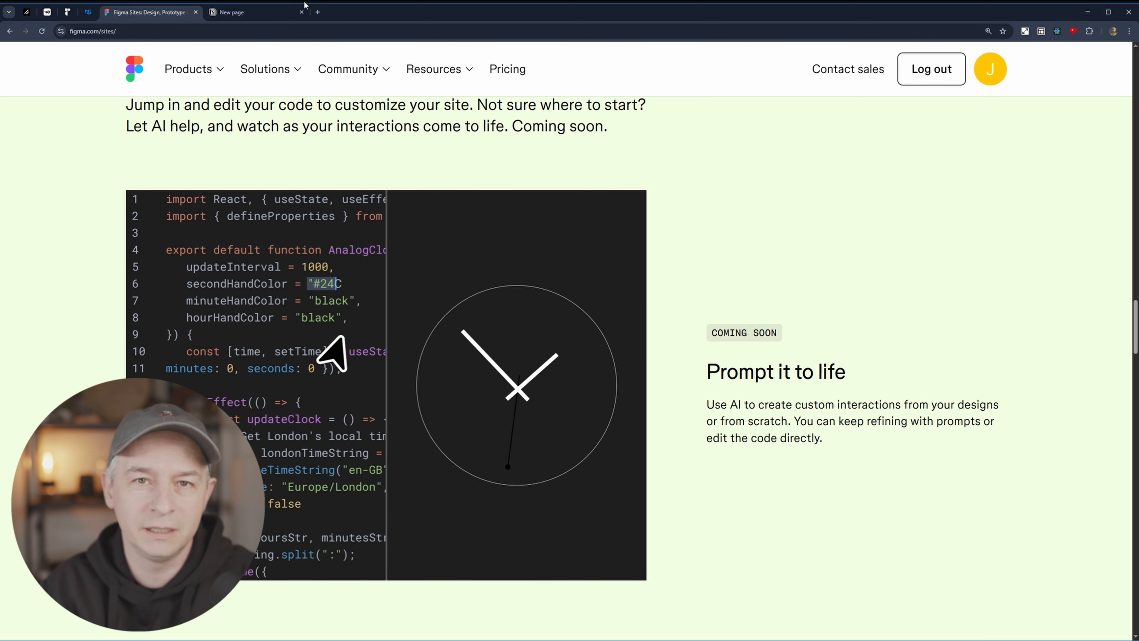
# Return to the Figma Make product page and review its feature sections on polishing designs and editing AI outputs.
pyautogui.click(220, 70)
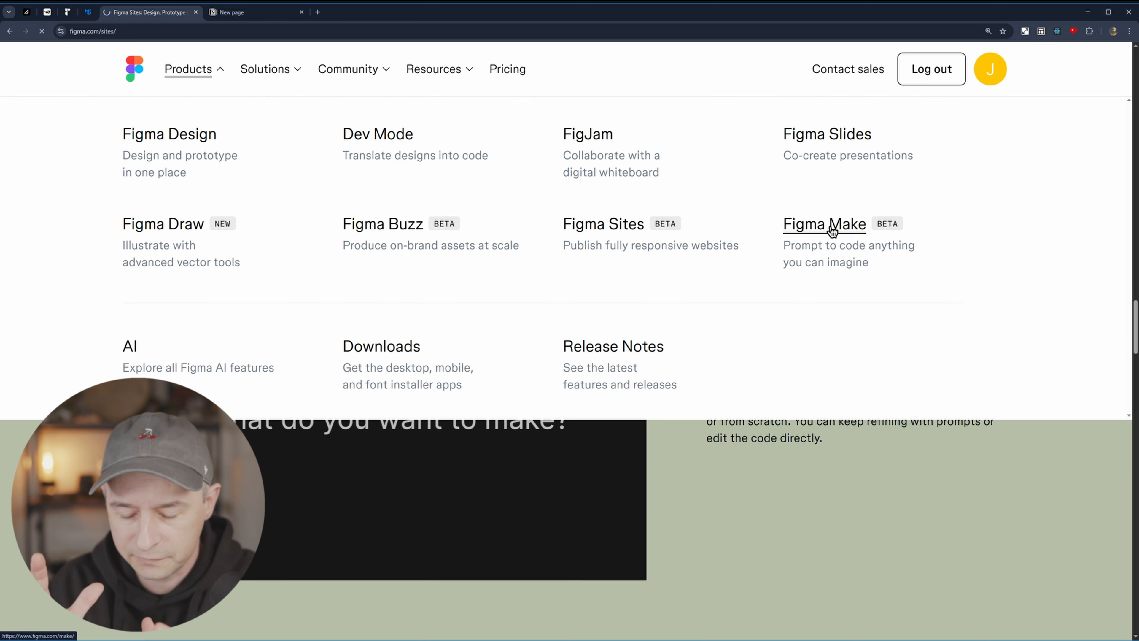
pyautogui.click(831, 230)
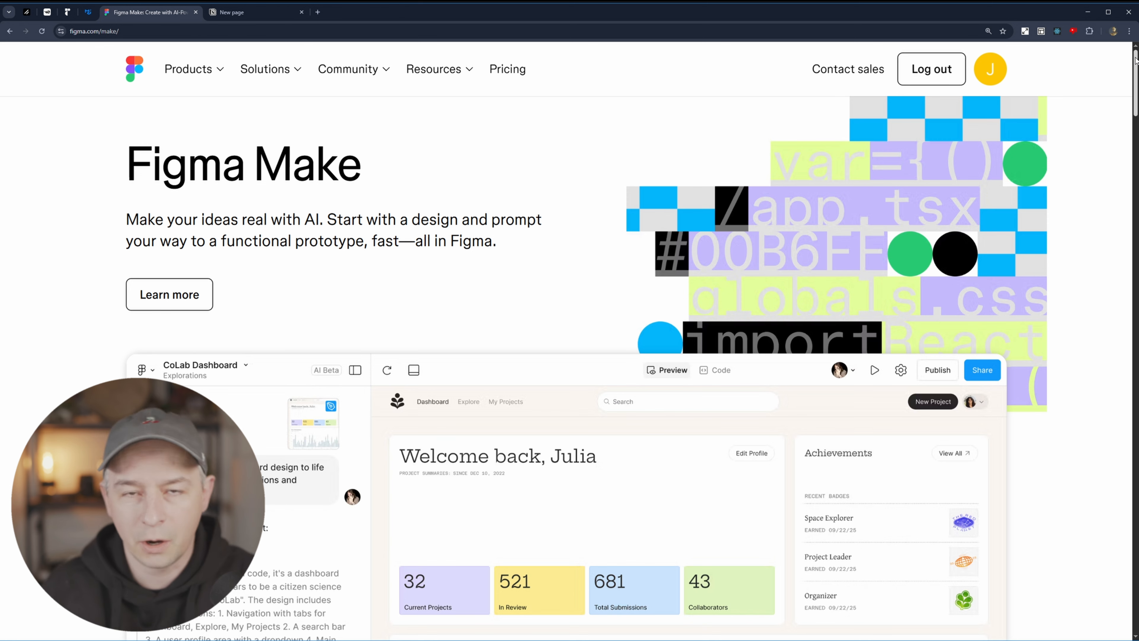
pyautogui.moveTo(1135, 60); pyautogui.dragTo(1127, 222)
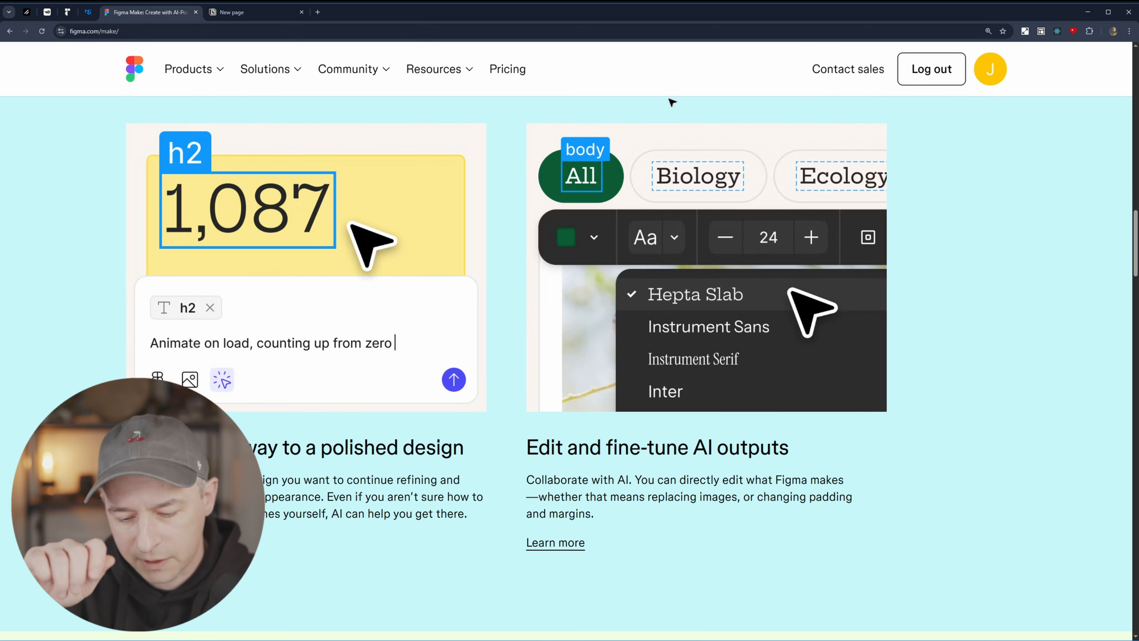
# Go back to the Figma Design product page and examine the sample editor and the content below it.
pyautogui.click(204, 69)
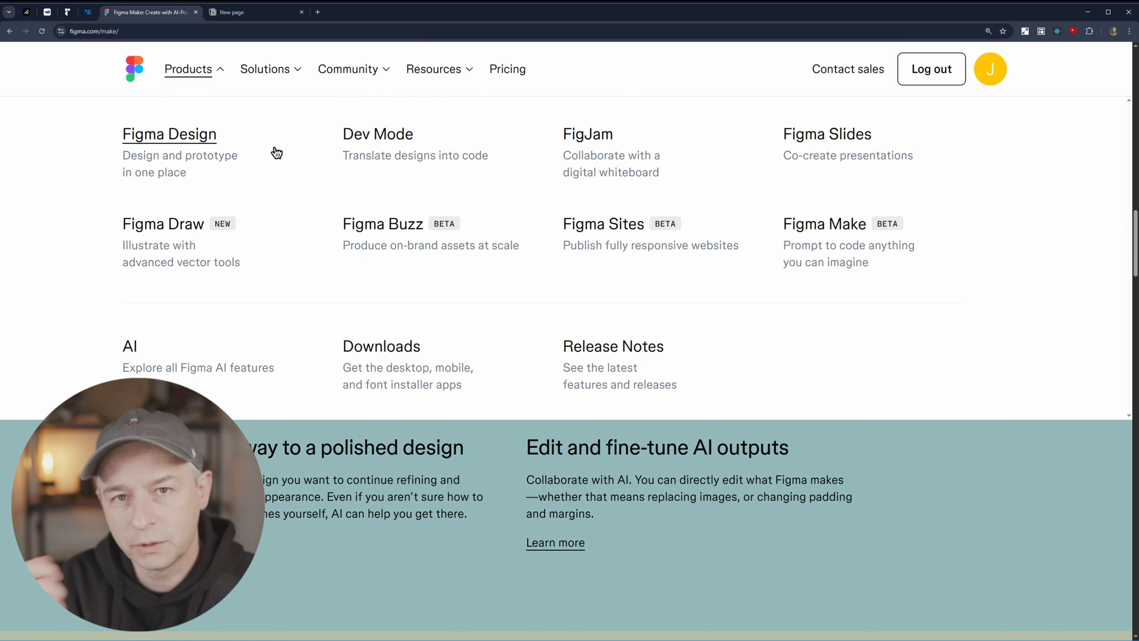
pyautogui.click(195, 140)
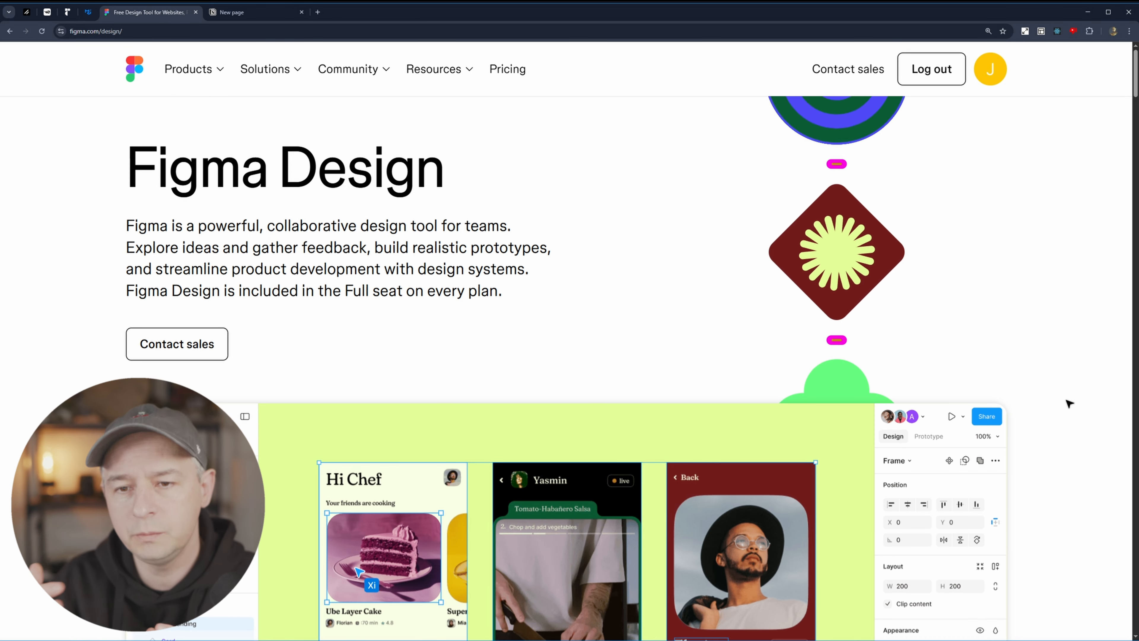
pyautogui.scroll(-5, 1067, 403)
pyautogui.scroll(-1, 1069, 403)
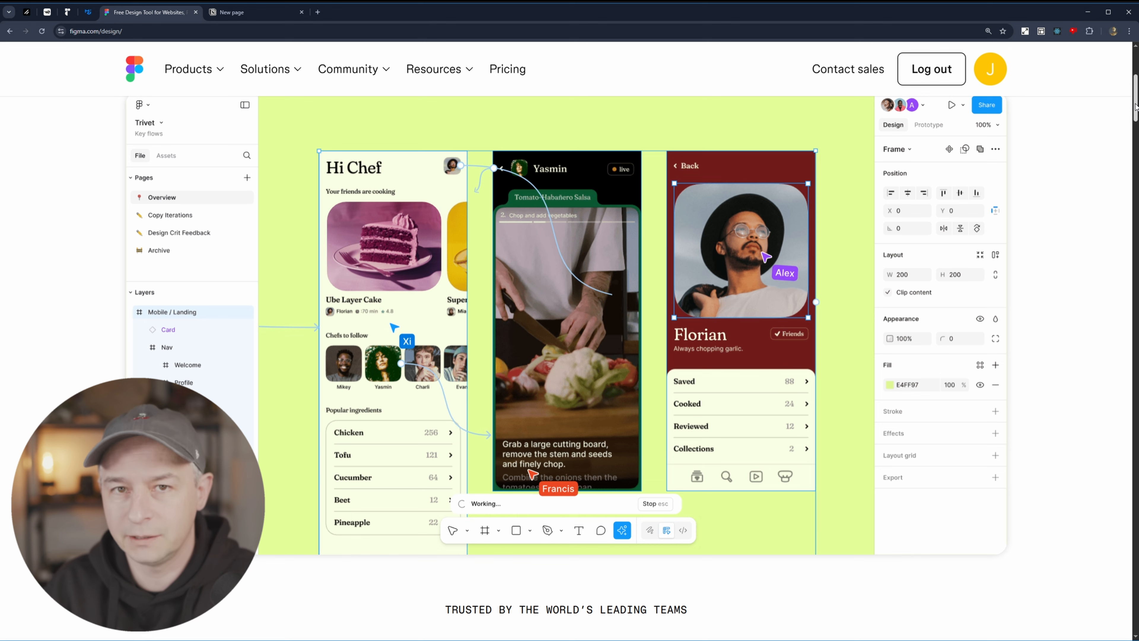
pyautogui.moveTo(1136, 106); pyautogui.dragTo(1135, 142)
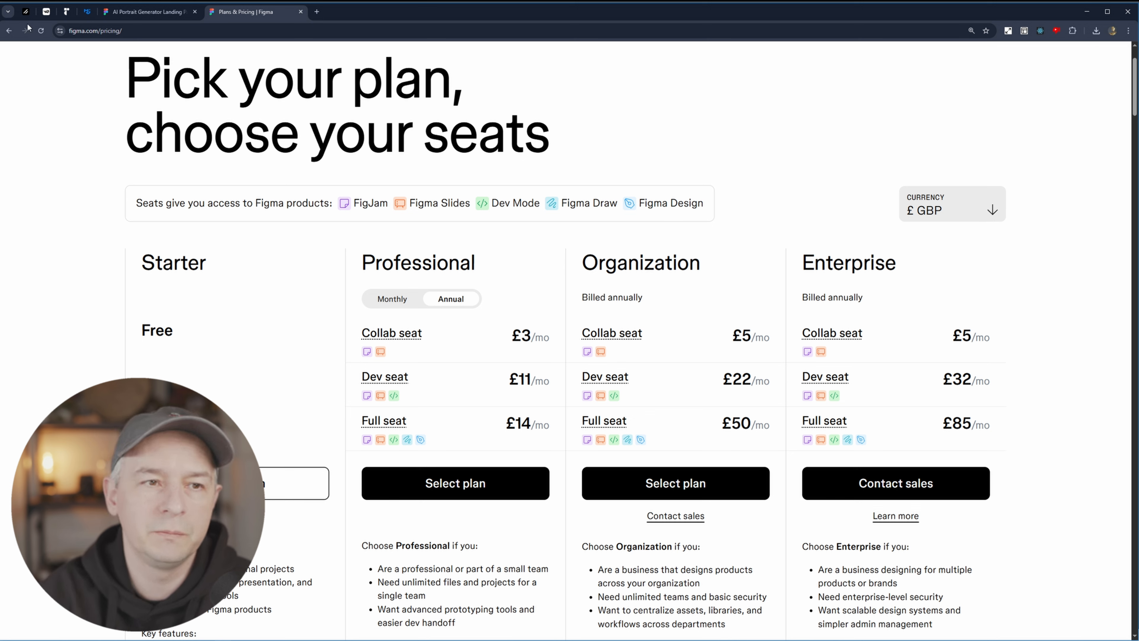
# Switch to v0, go from the Material UI design chat to the home page, and toggle the sidebar.
pyautogui.click(47, 13)
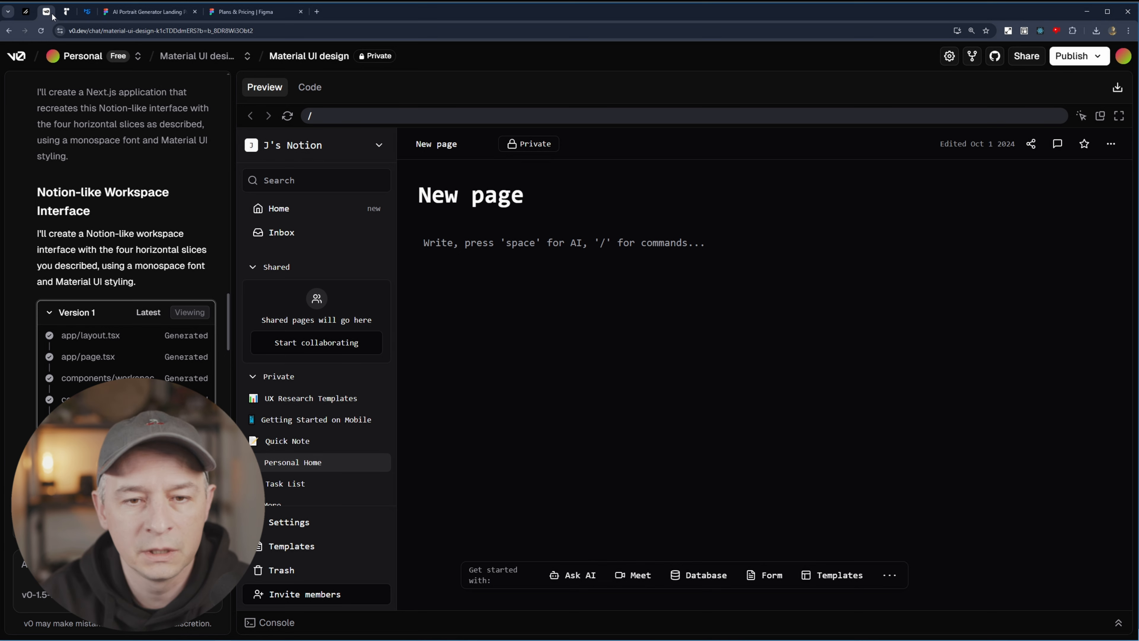
pyautogui.click(16, 55)
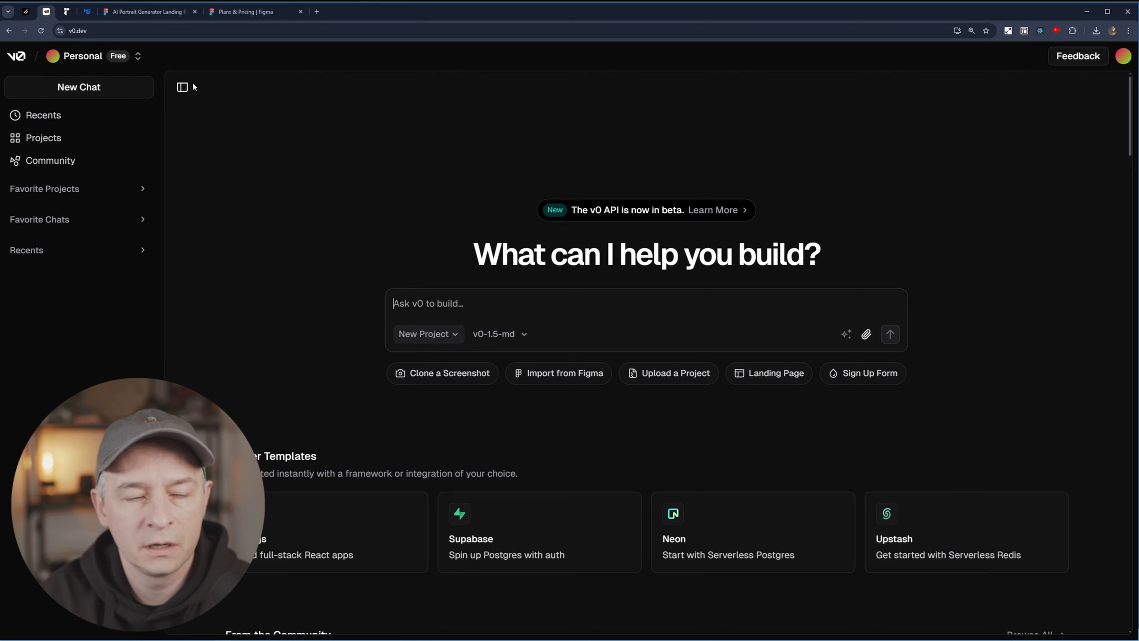
pyautogui.click(182, 87)
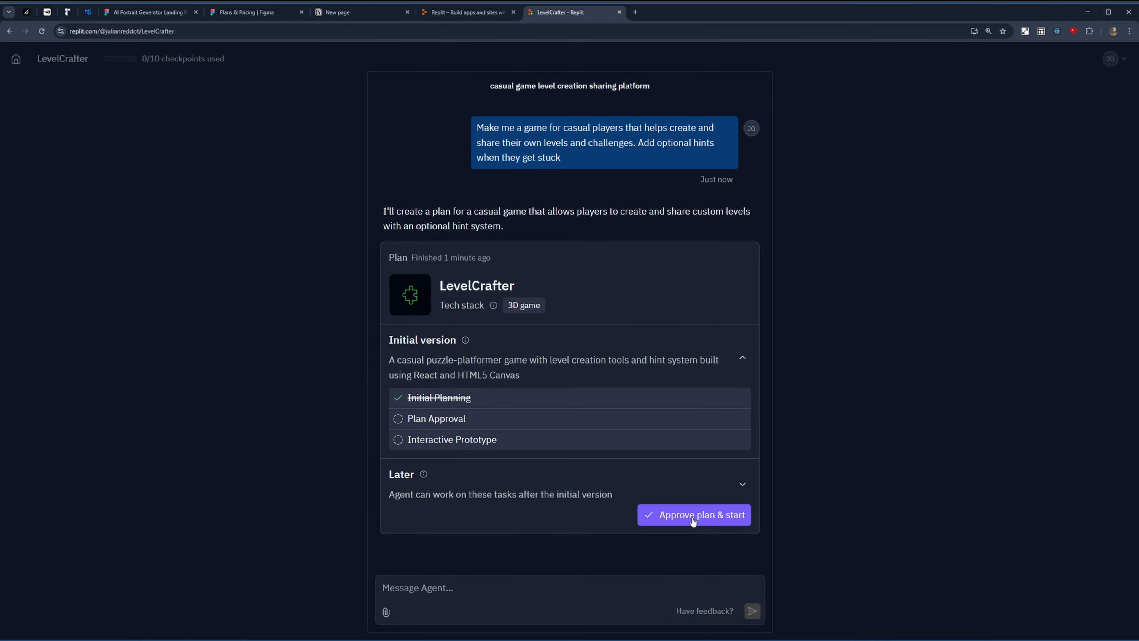
# In Replit, approve the LevelCrafter plan to start the build and dismiss the mobile app banner.
pyautogui.click(668, 516)
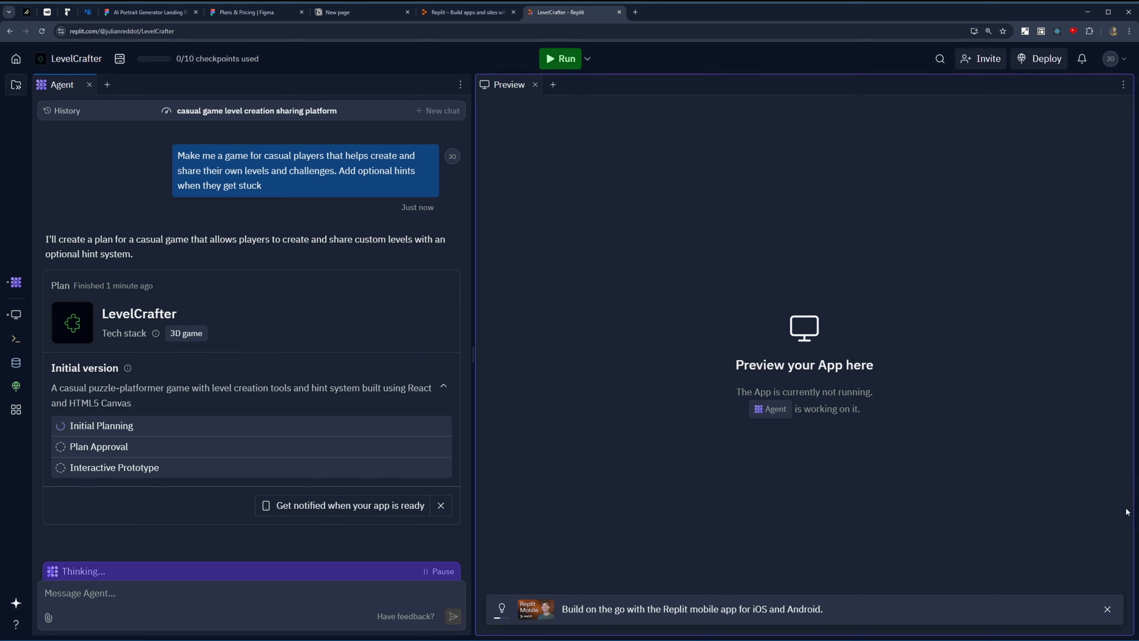
pyautogui.click(1108, 609)
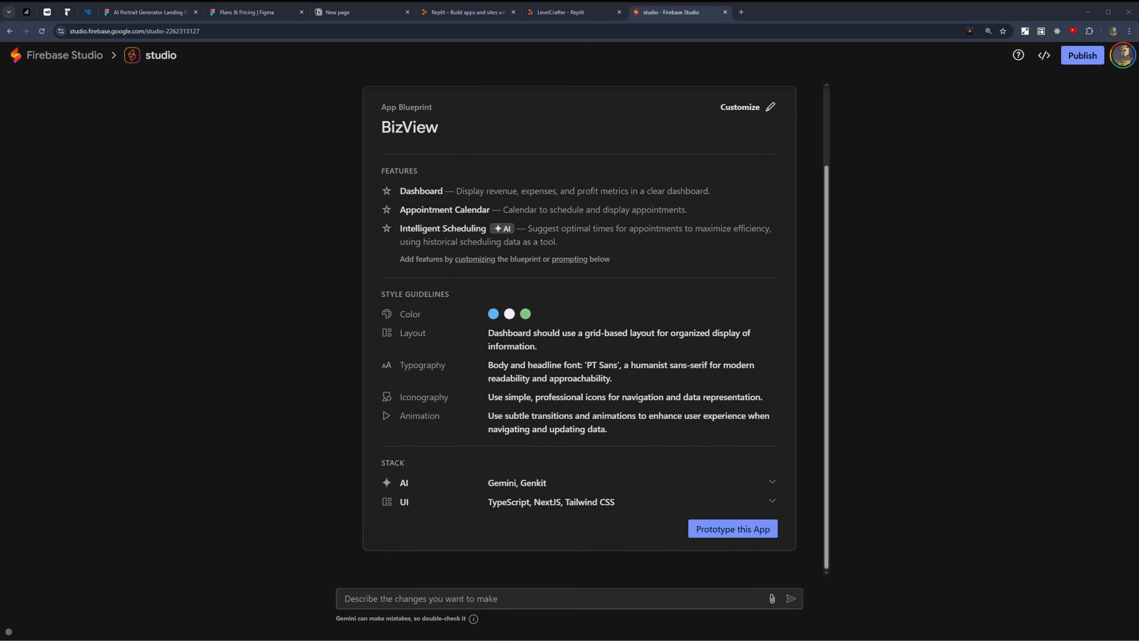
# In Firebase Studio, start prototyping the BizView app from its blueprint.
pyautogui.click(735, 528)
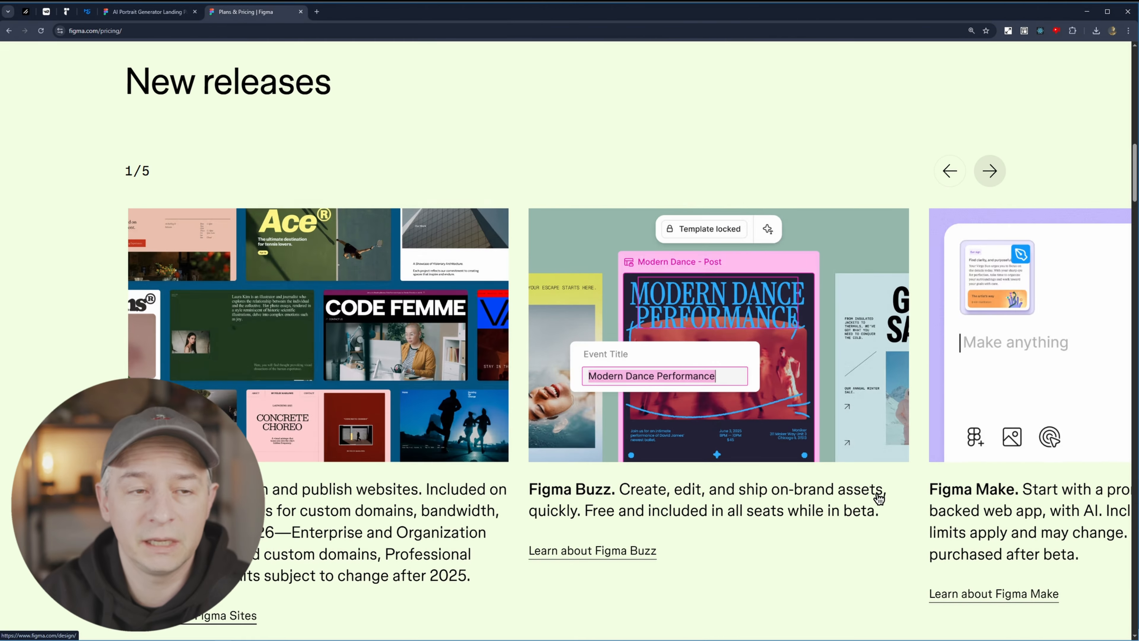
# On the Figma pricing page, go back from the new releases to the plan and seat prices.
pyautogui.scroll(10, 879, 497)
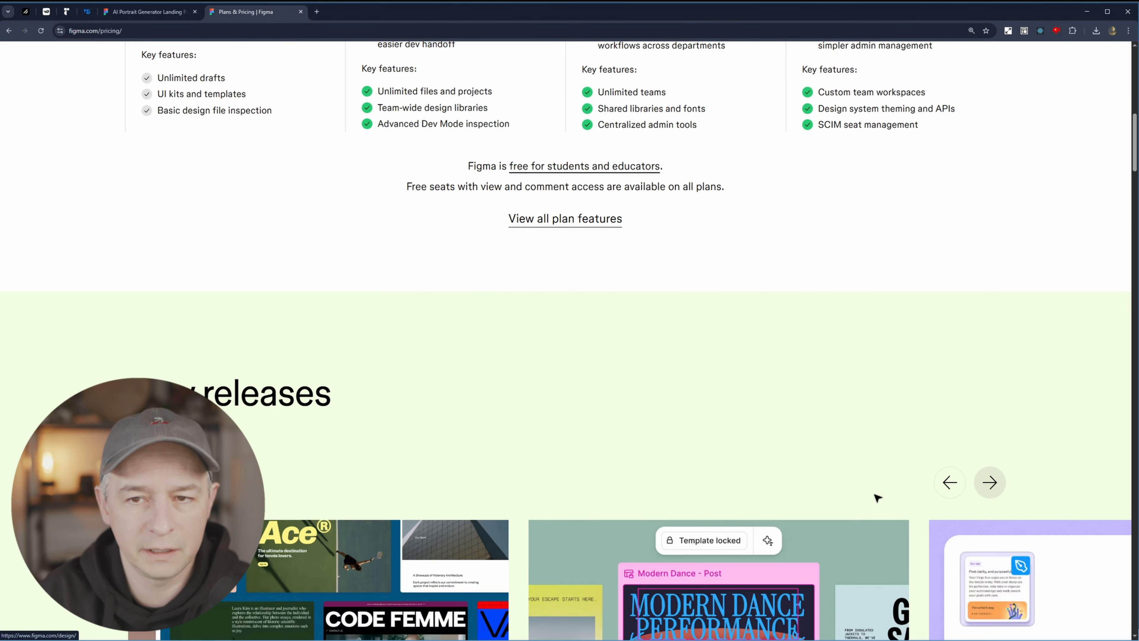
pyautogui.scroll(8, 977, 519)
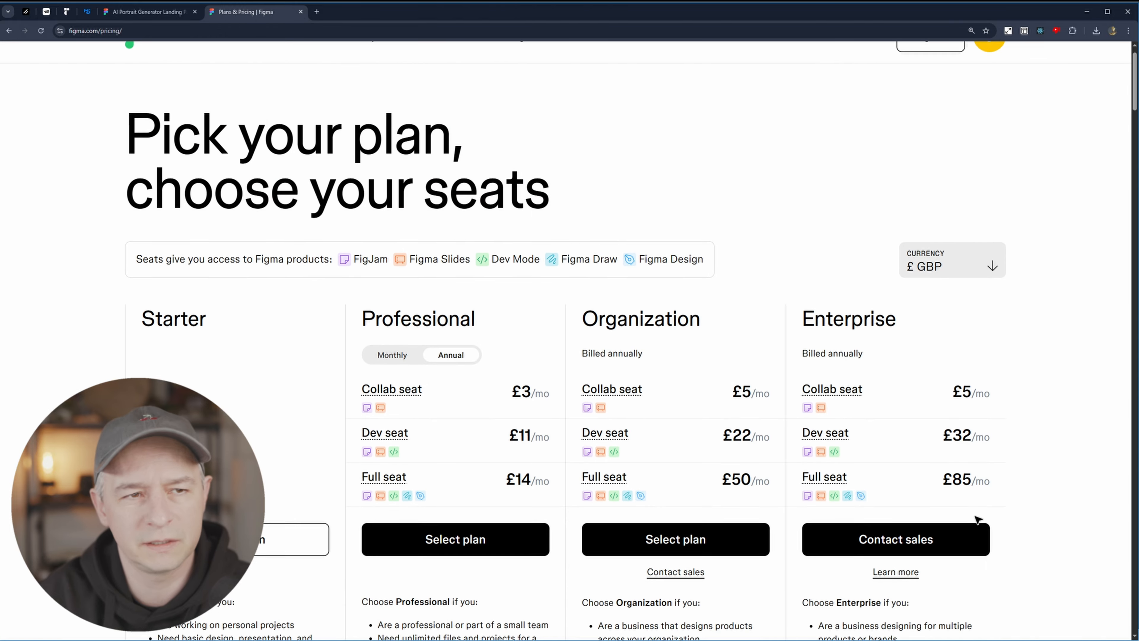